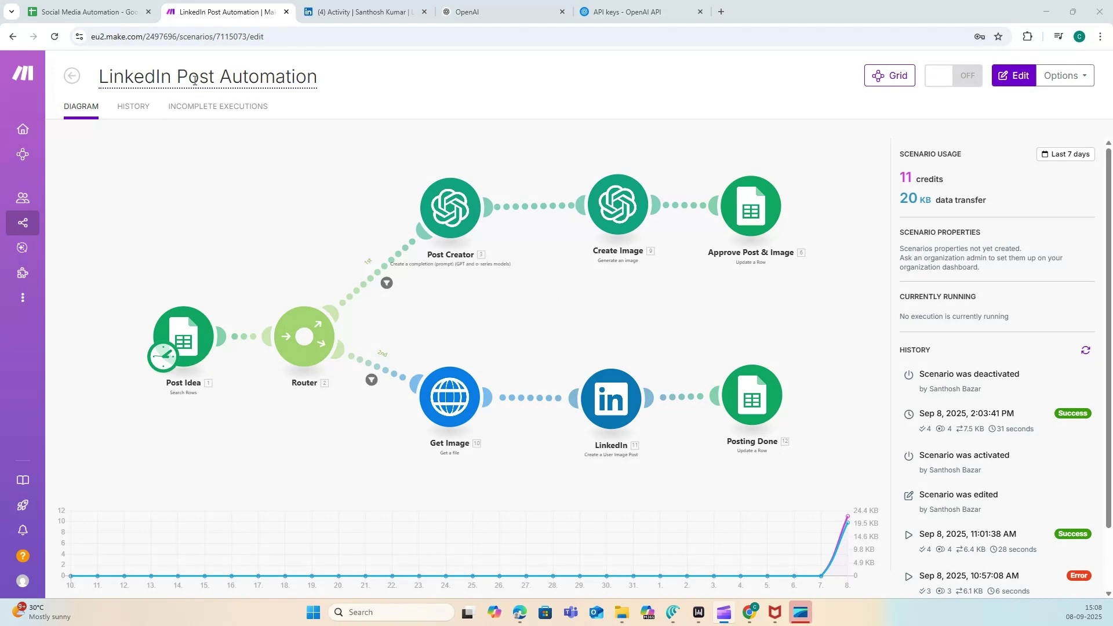
# - Point out the scenario's web address and open the LinkedIn Post Automation diagram for editing
pyautogui.click(112, 39)
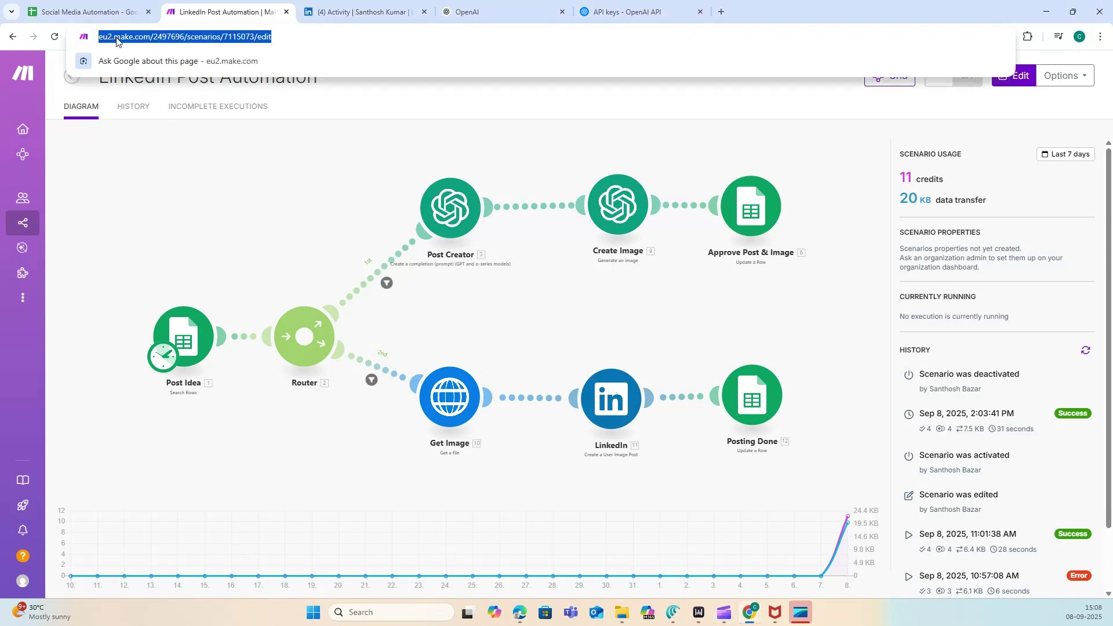
pyautogui.click(116, 42)
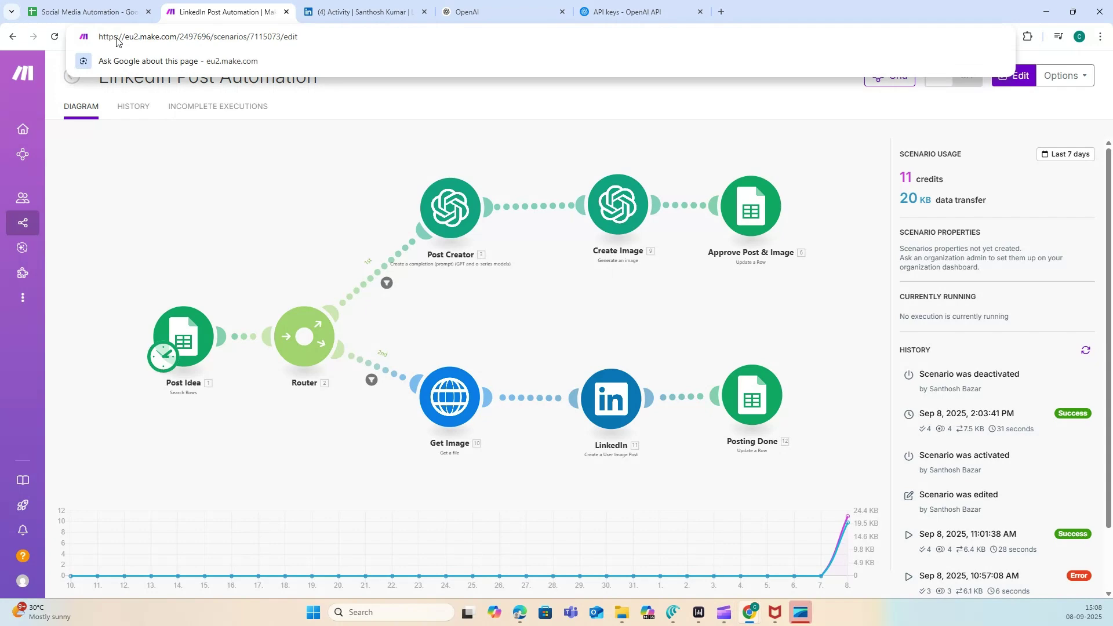
pyautogui.moveTo(142, 39); pyautogui.dragTo(176, 37)
pyautogui.click(198, 179)
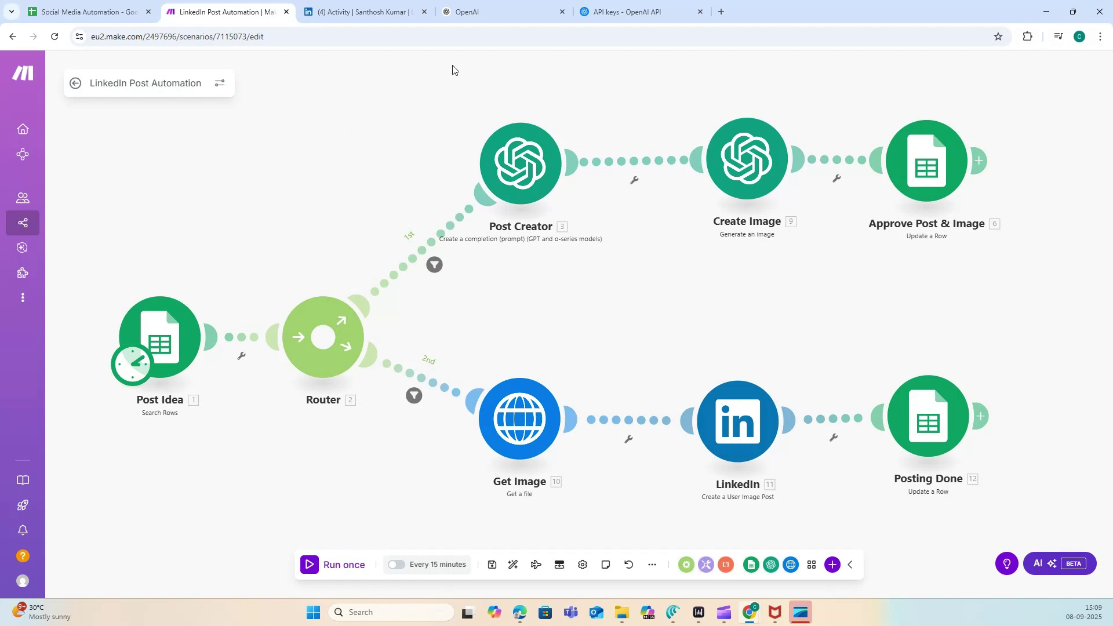
# - Open the make.com home page in a new browser tab
pyautogui.click(718, 16)
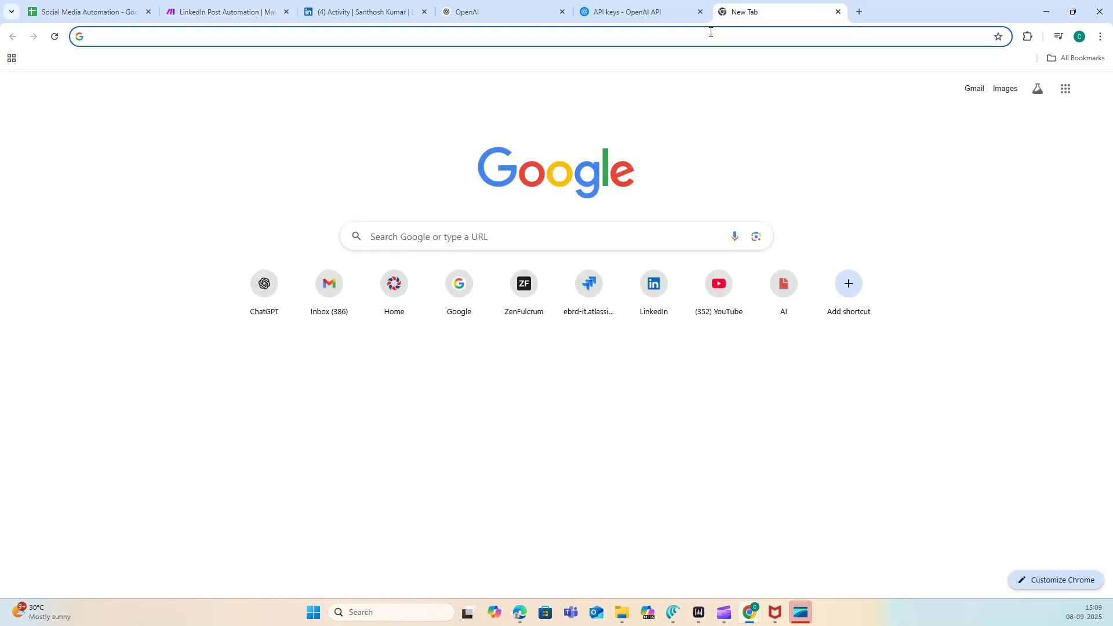
pyautogui.write('make.com')
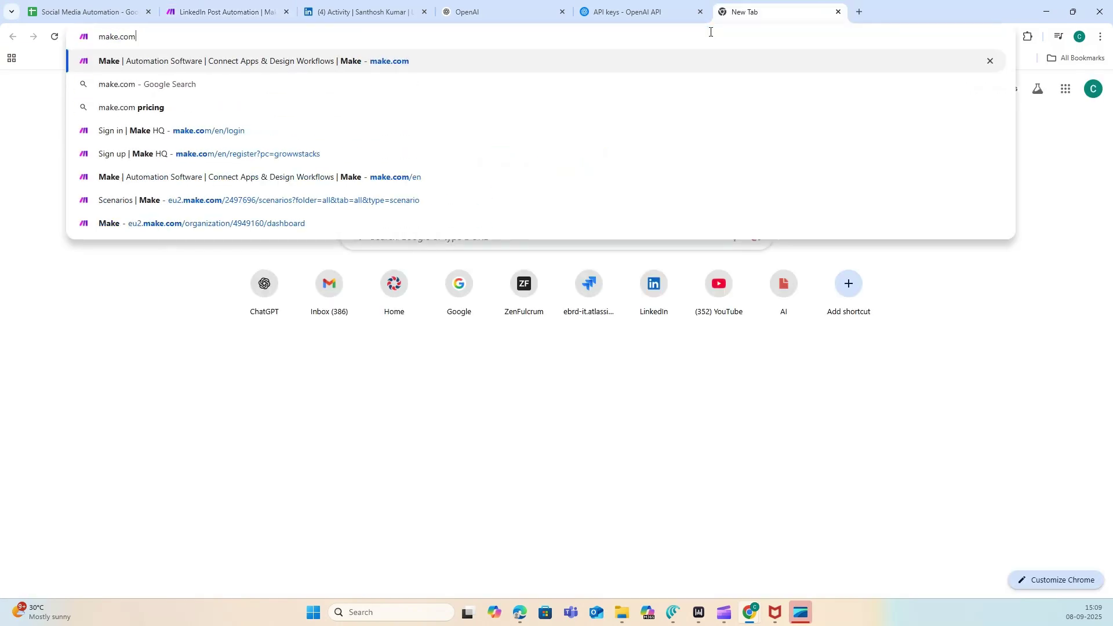
pyautogui.press('Return')
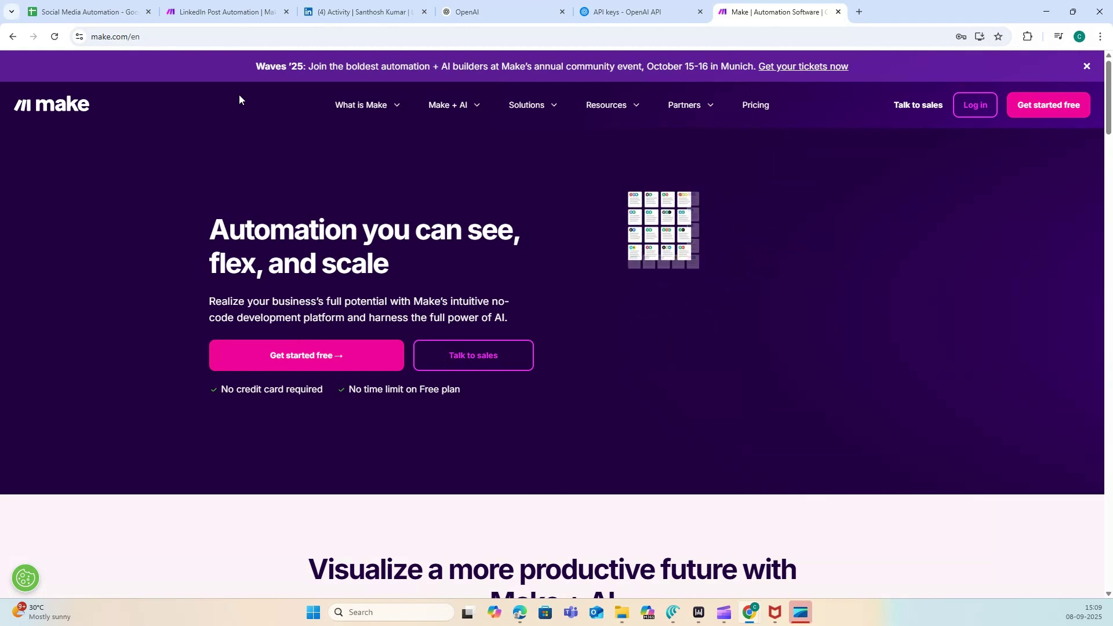
# - Return to the LinkedIn Post Automation scenario, go to the organization dashboard and create a new scenario
pyautogui.click(234, 14)
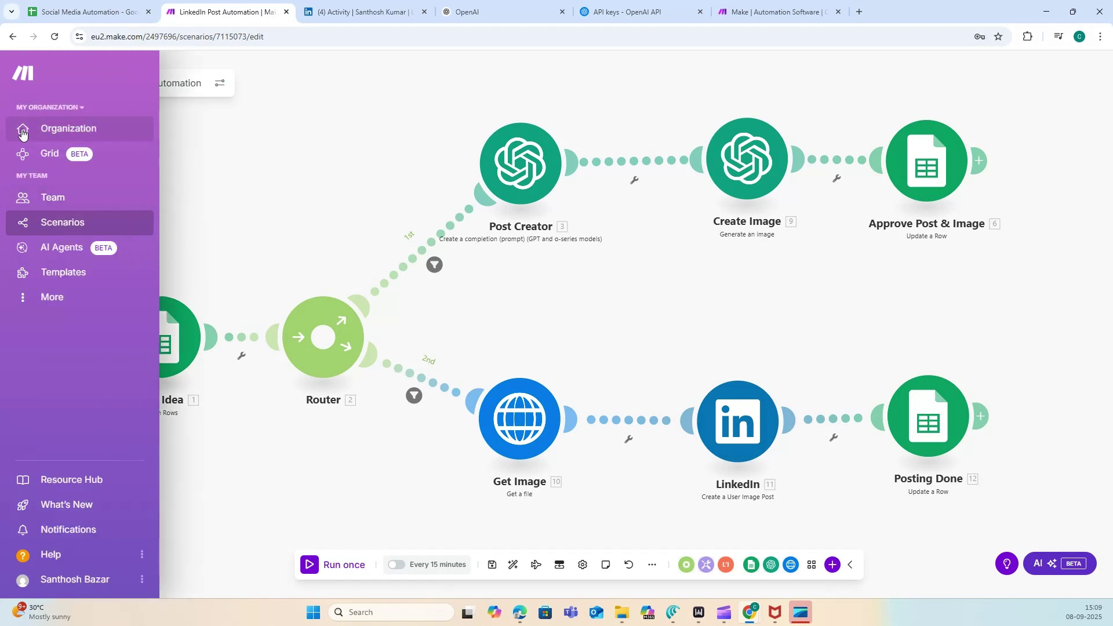
pyautogui.click(39, 132)
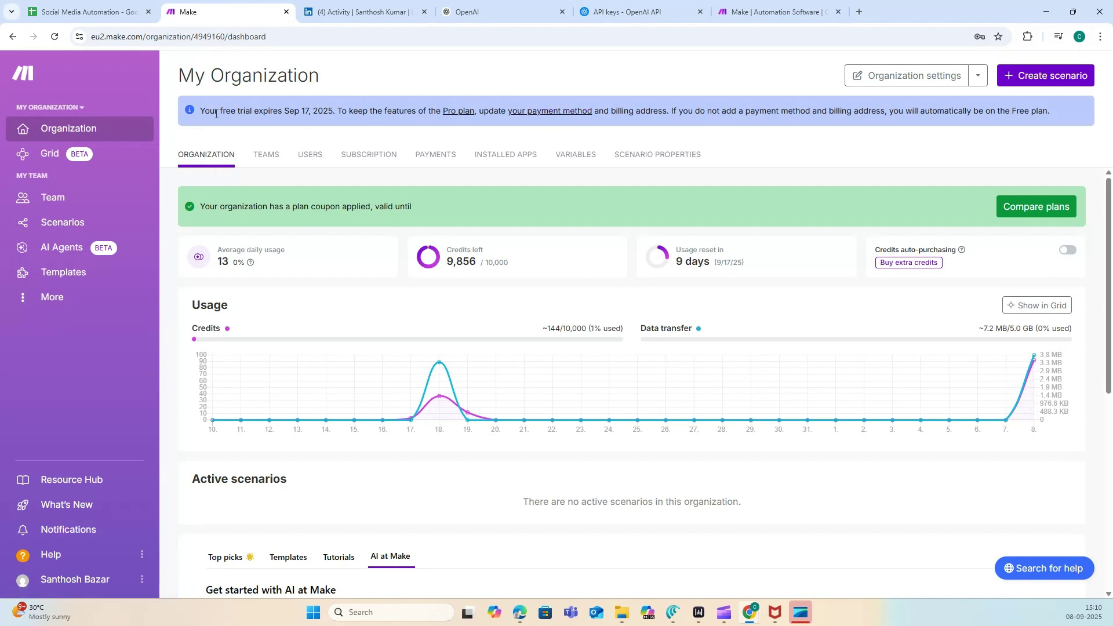
pyautogui.click(1032, 86)
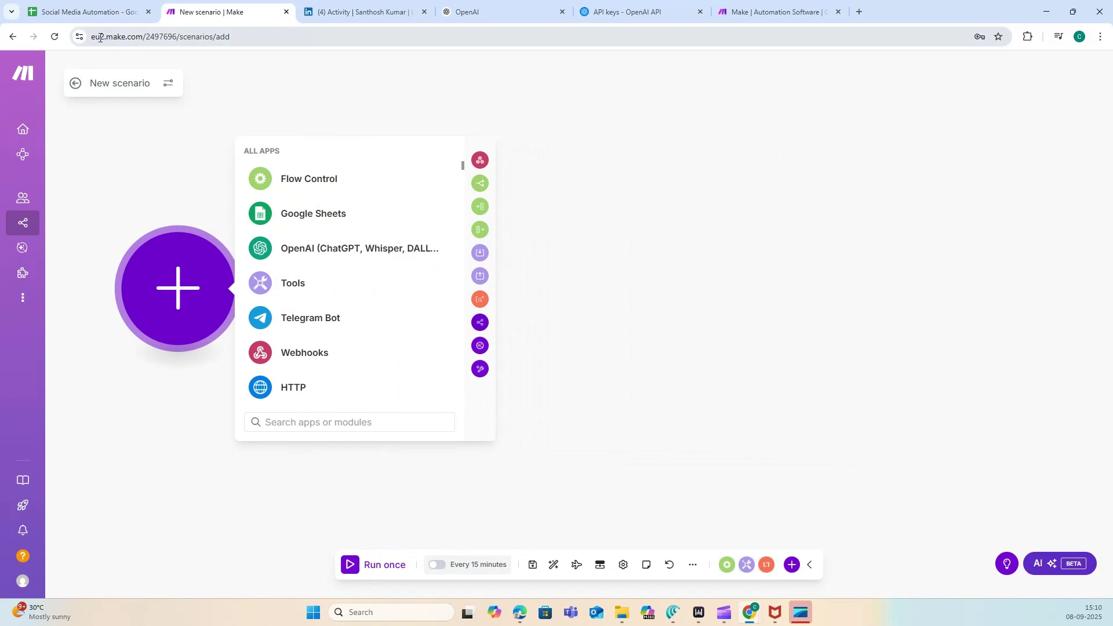
# - Switch to the Social Media Automation spreadsheet and view the Status options available for row 7
pyautogui.click(116, 12)
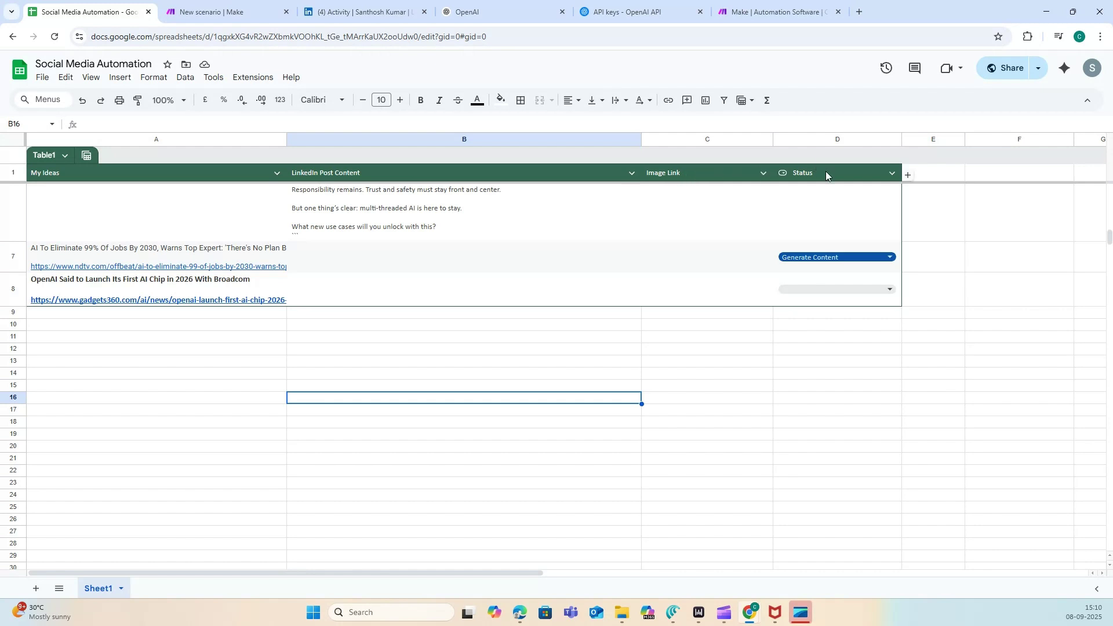
pyautogui.click(826, 257)
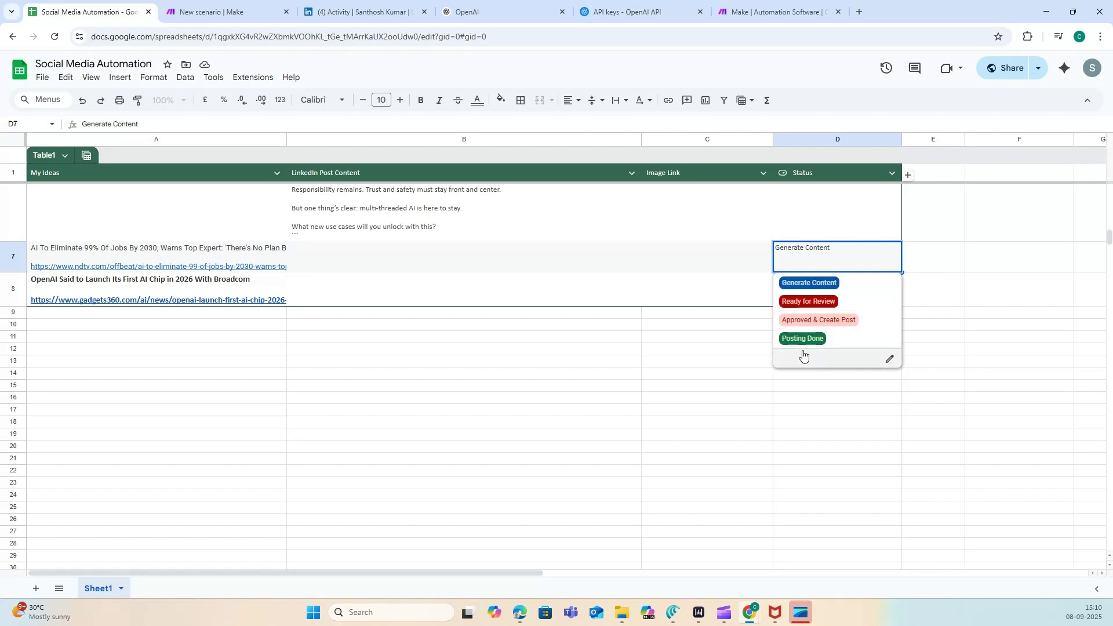
pyautogui.click(807, 387)
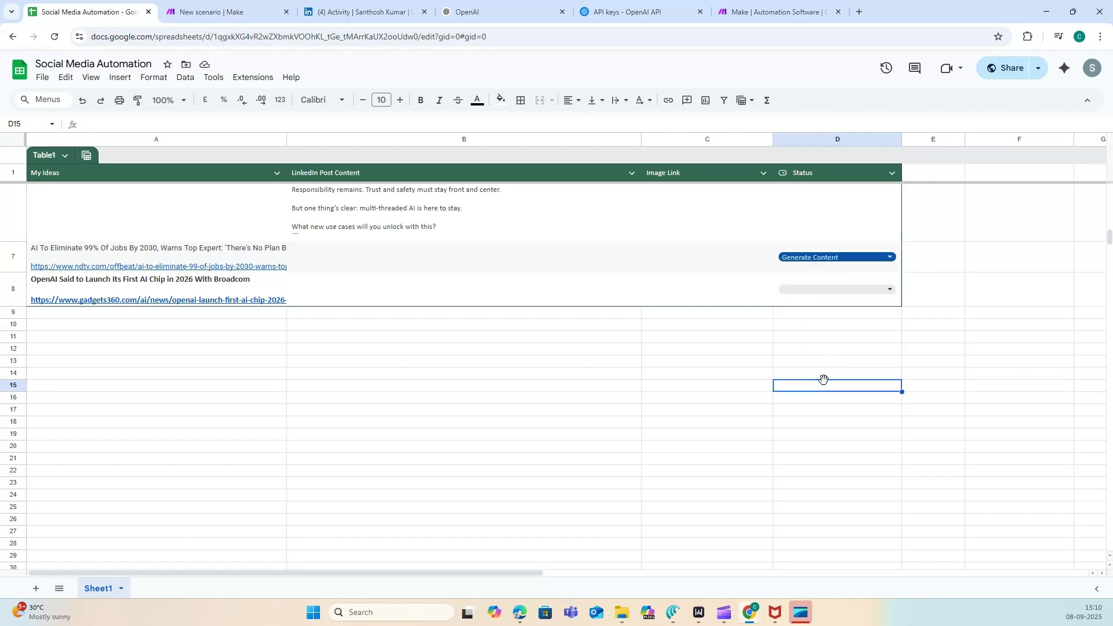
# - Enter the sample values 1, 2, 3 and 4 in cells F10 to F13
pyautogui.click(1001, 327)
pyautogui.write('1')
pyautogui.press('Return')
pyautogui.write('1')
pyautogui.press('Return')
pyautogui.write('1')
pyautogui.press('Return')
pyautogui.write('1')
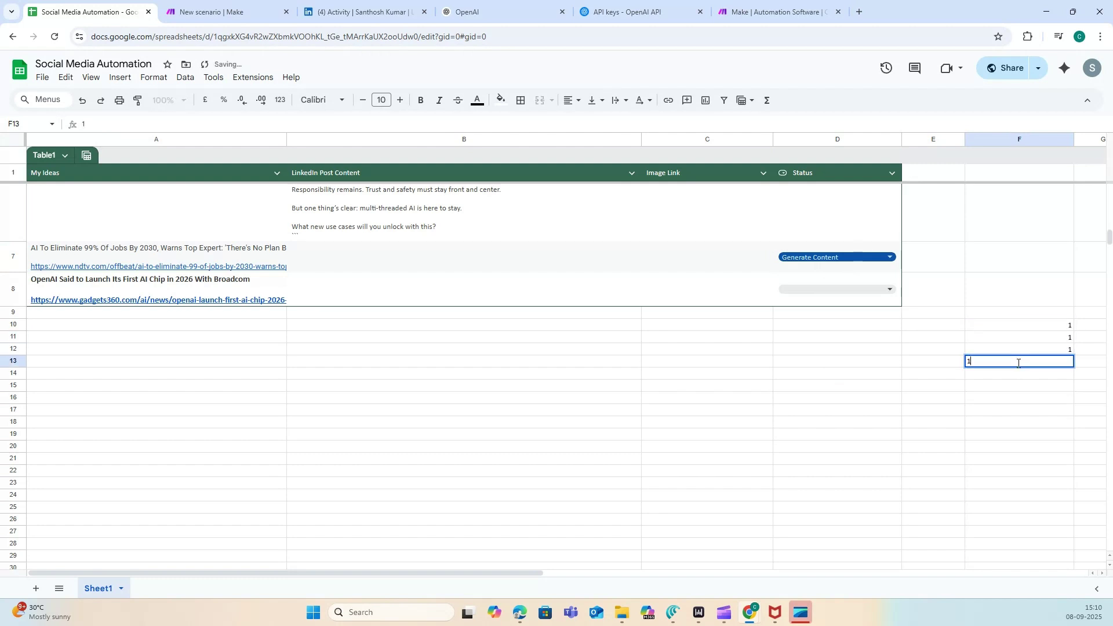
pyautogui.click(1040, 338)
pyautogui.write('2')
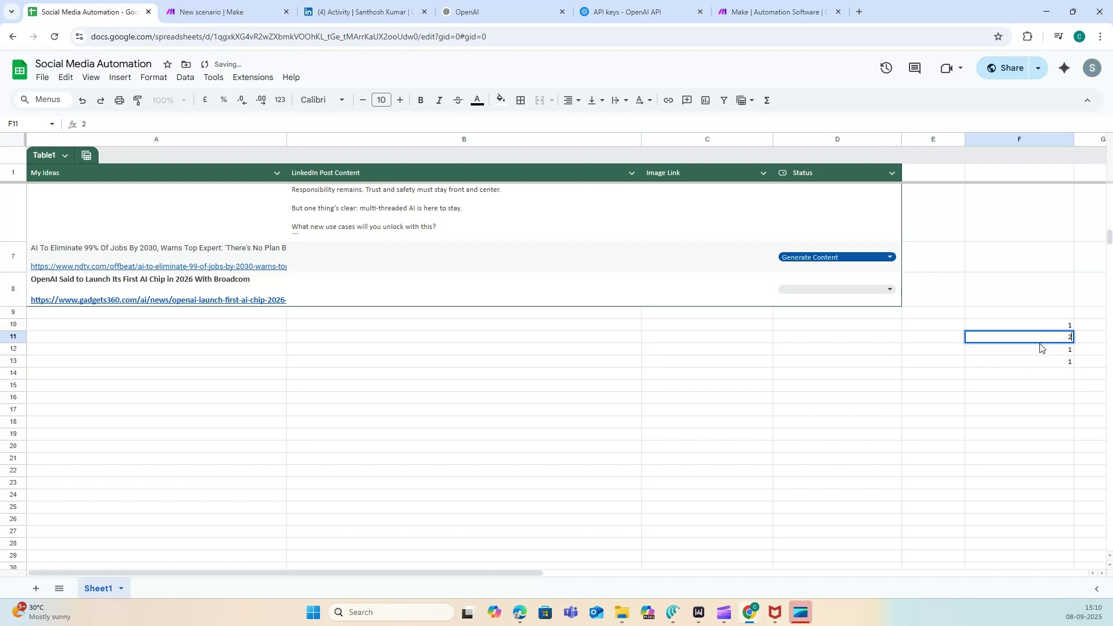
pyautogui.press('Return')
pyautogui.write('3')
pyautogui.press('Return')
pyautogui.write('4')
pyautogui.press('Return')
# - Convert cells F10:F13 into drop-downs offering 1, 2, 3 and 4, and check the option list in F10
pyautogui.click(1049, 325)
pyautogui.keyDown('shift'); pyautogui.click(1048, 361); pyautogui.keyUp('shift')
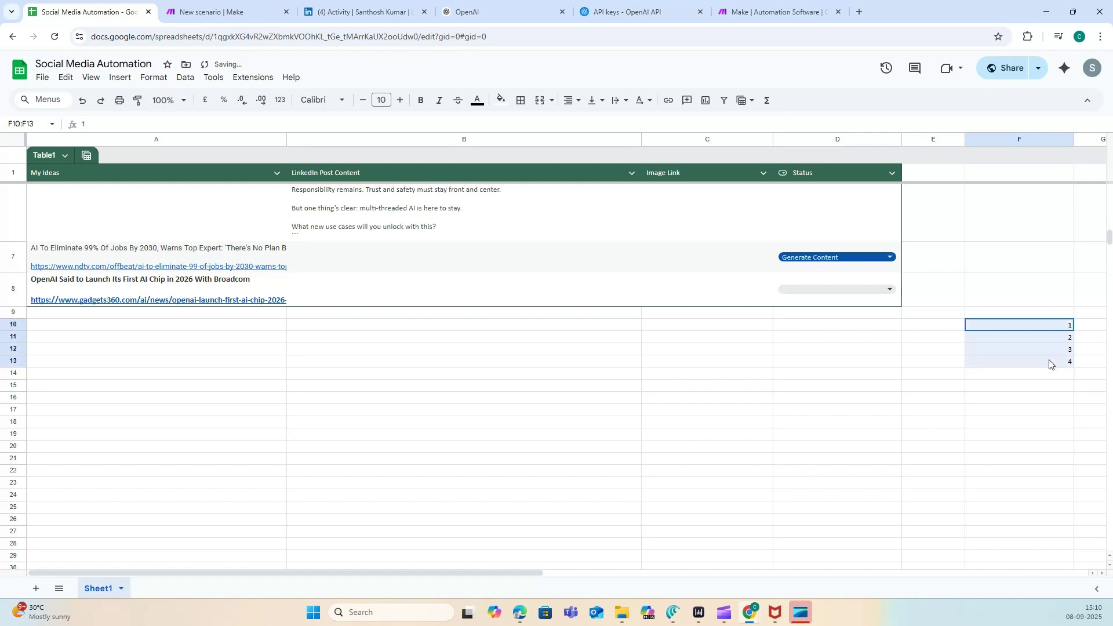
pyautogui.rightClick(1044, 349)
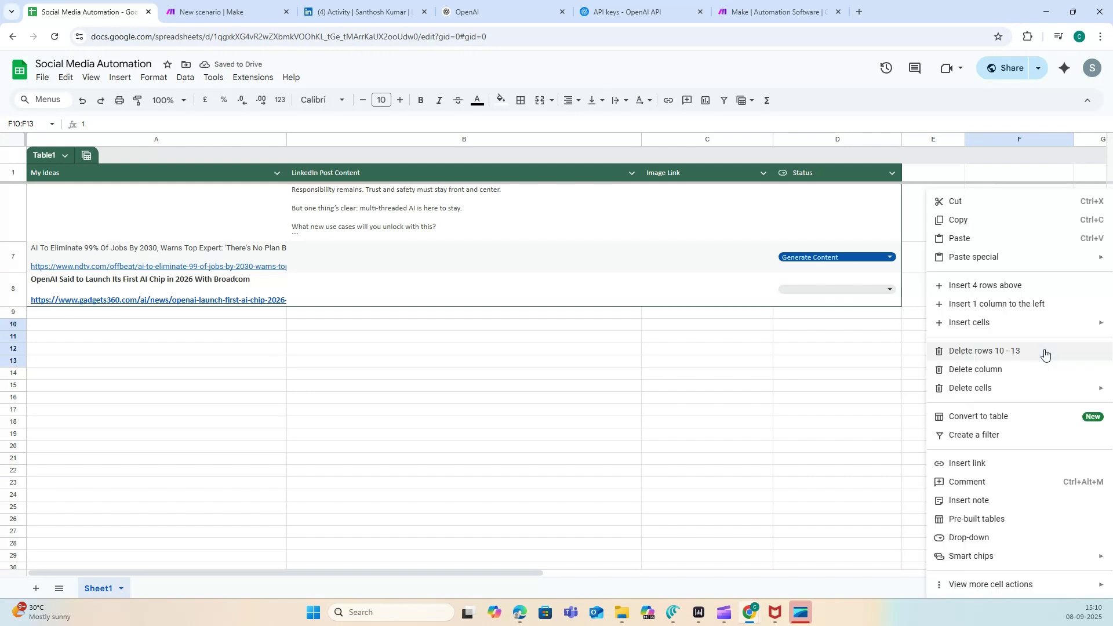
pyautogui.click(985, 537)
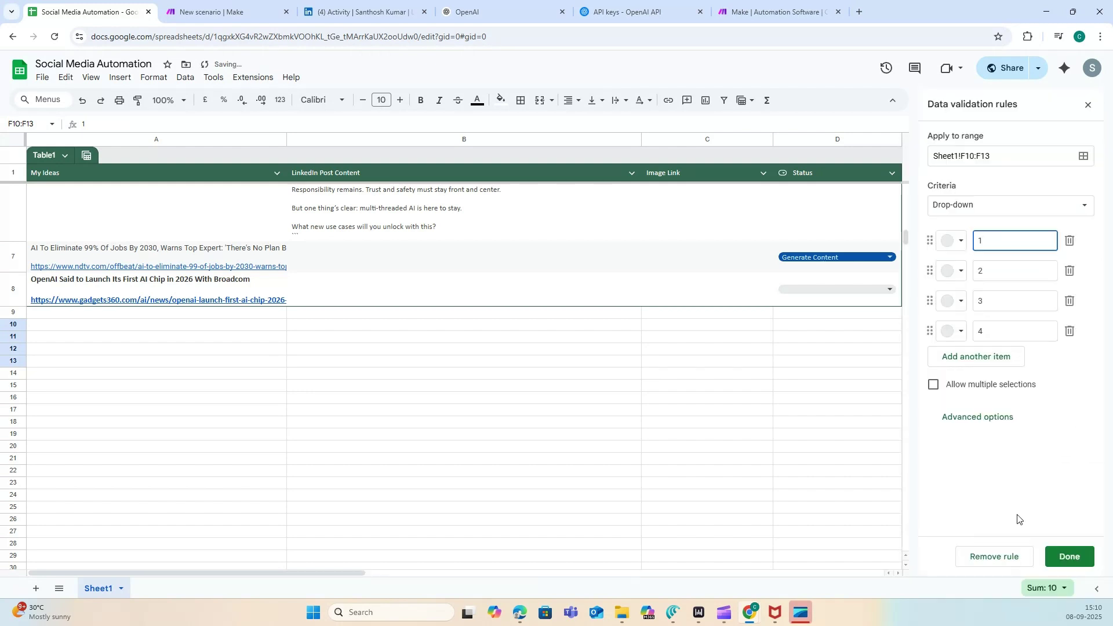
pyautogui.click(1069, 556)
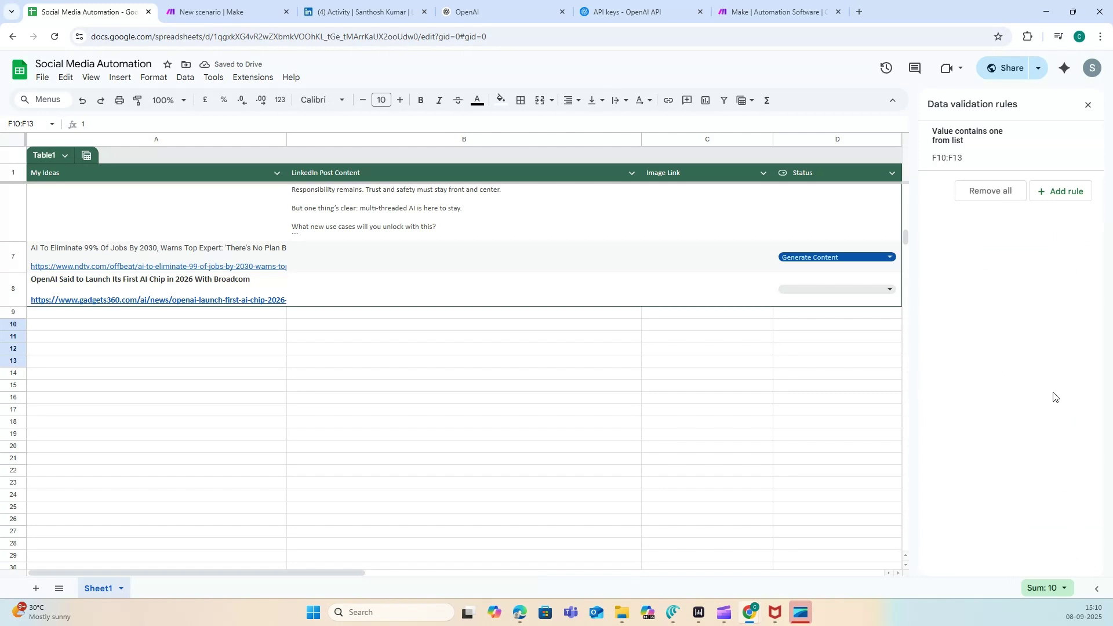
pyautogui.click(1088, 105)
pyautogui.click(1065, 325)
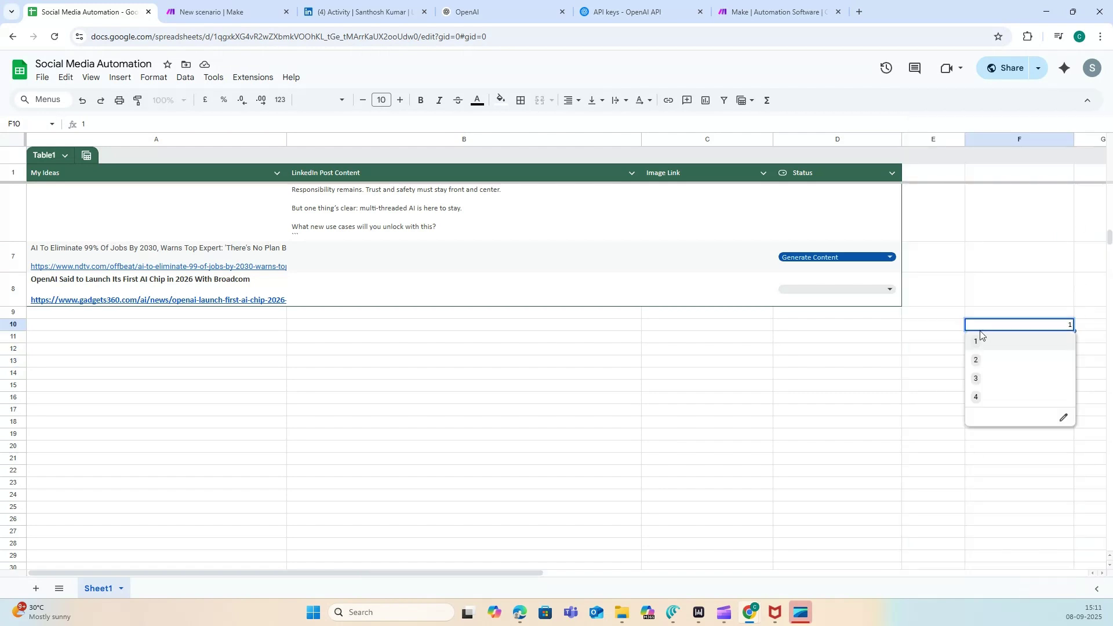
pyautogui.click(981, 469)
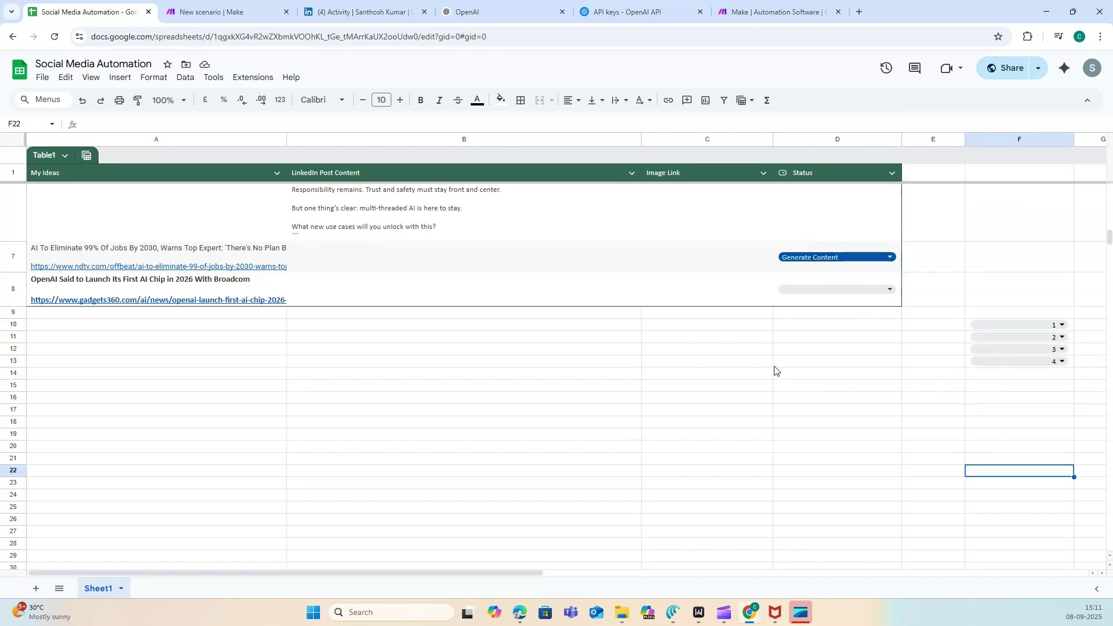
# - Review the spreadsheet's title and the article idea with its link in row 7 of My Ideas
pyautogui.click(63, 64)
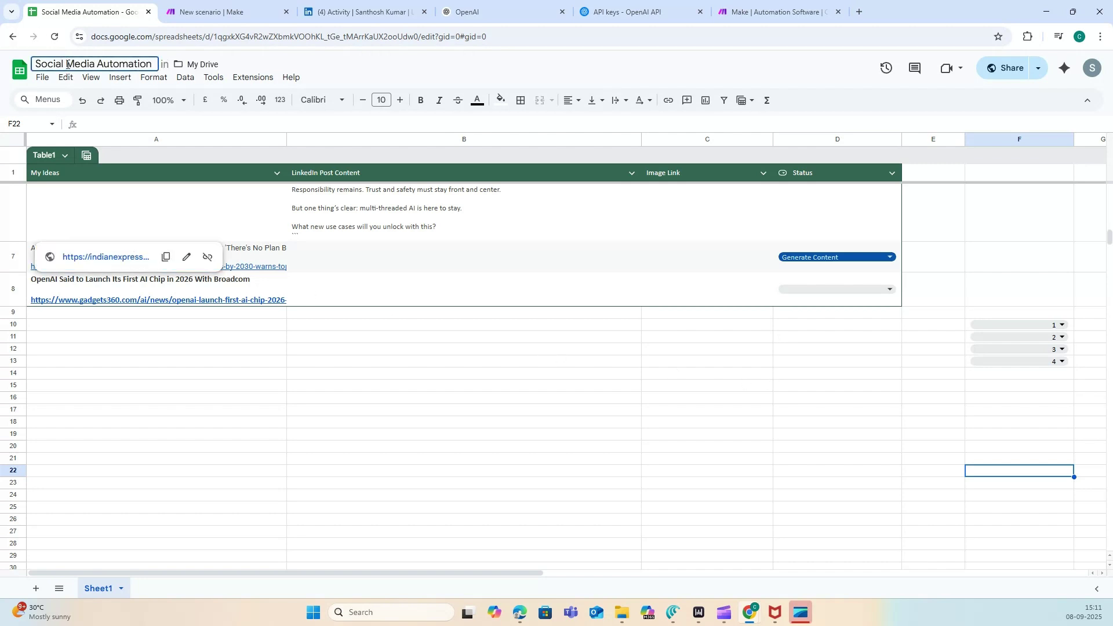
pyautogui.click(253, 363)
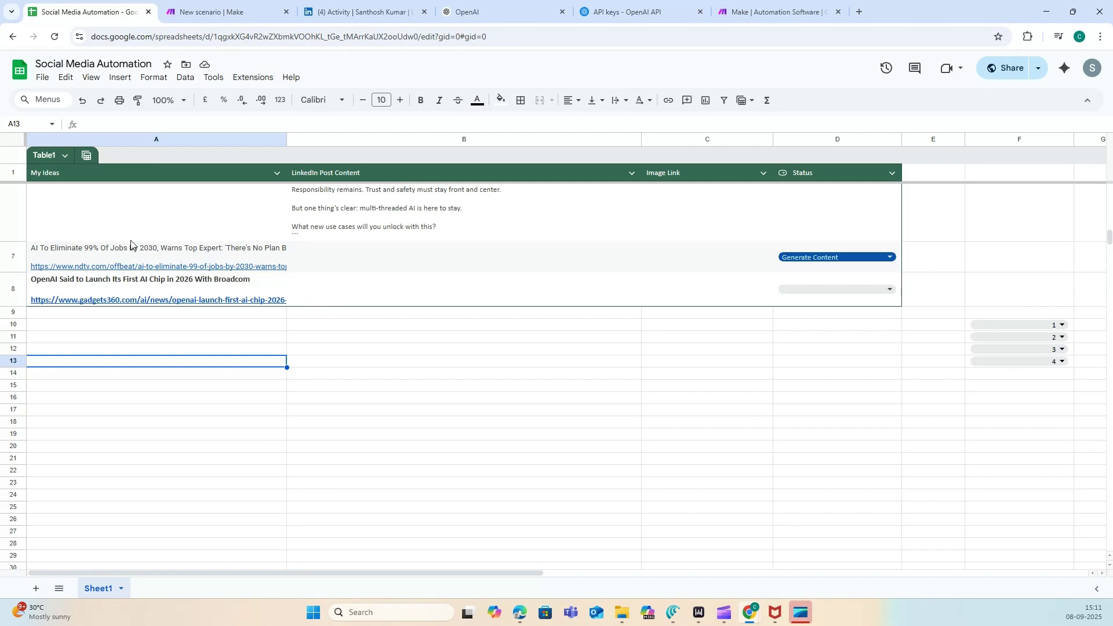
pyautogui.click(67, 255)
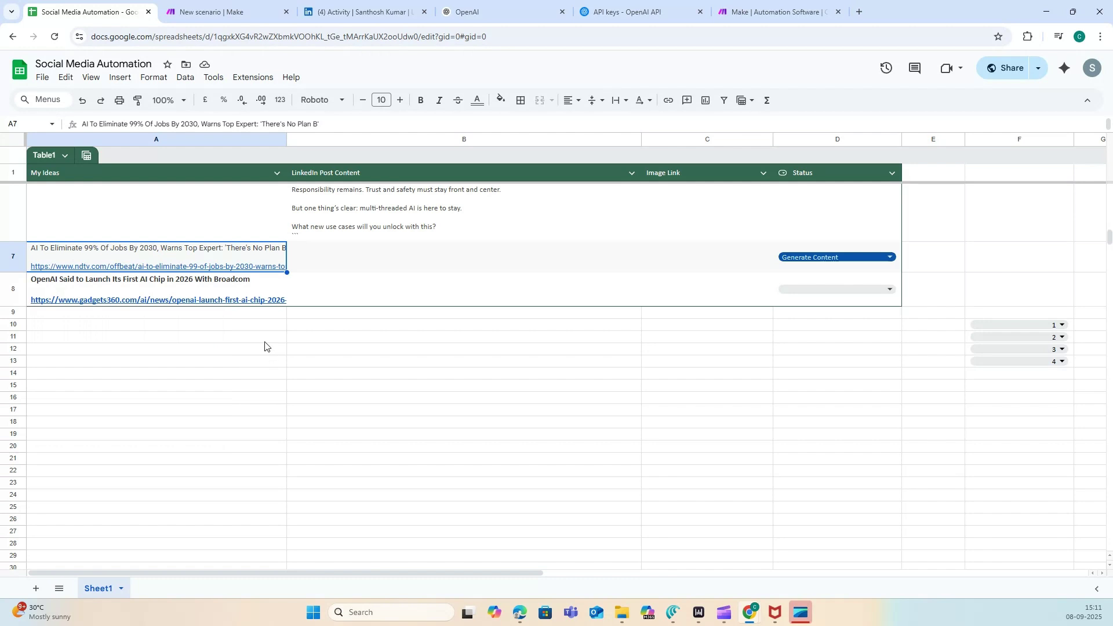
pyautogui.moveTo(249, 258)
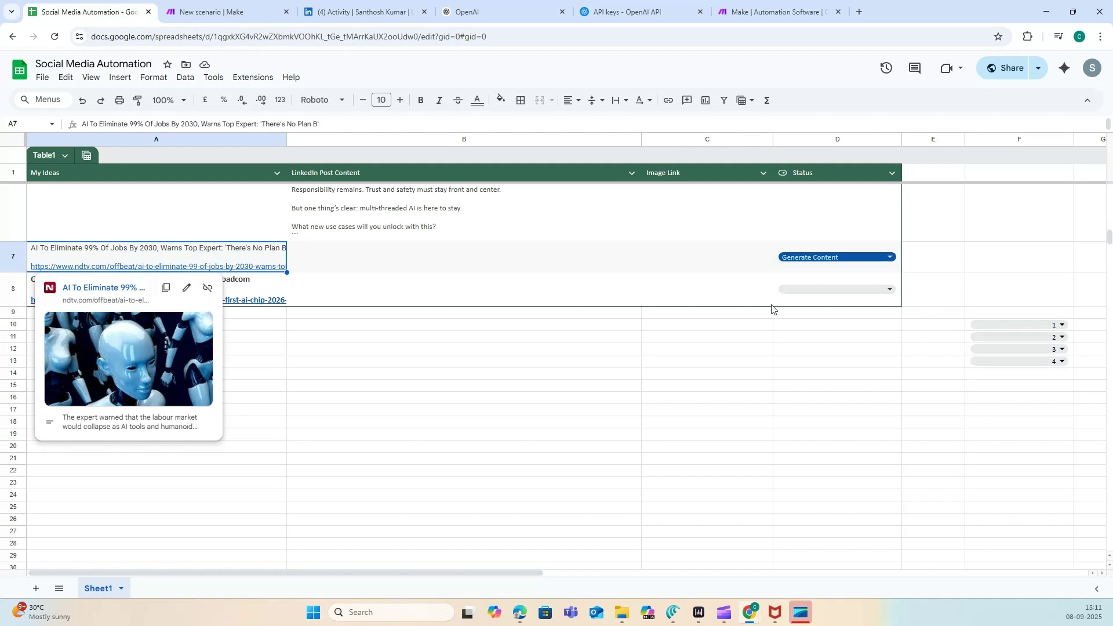
# - Select Generate Content as row 7's Status and look at its LinkedIn Post Content and Image Link cells
pyautogui.click(845, 260)
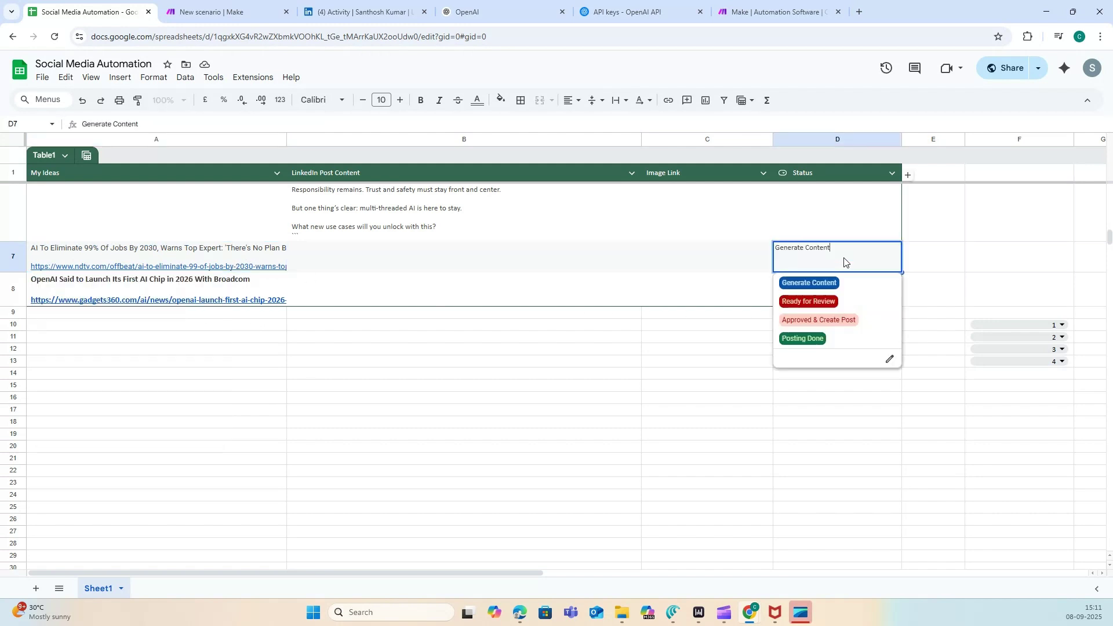
pyautogui.click(800, 287)
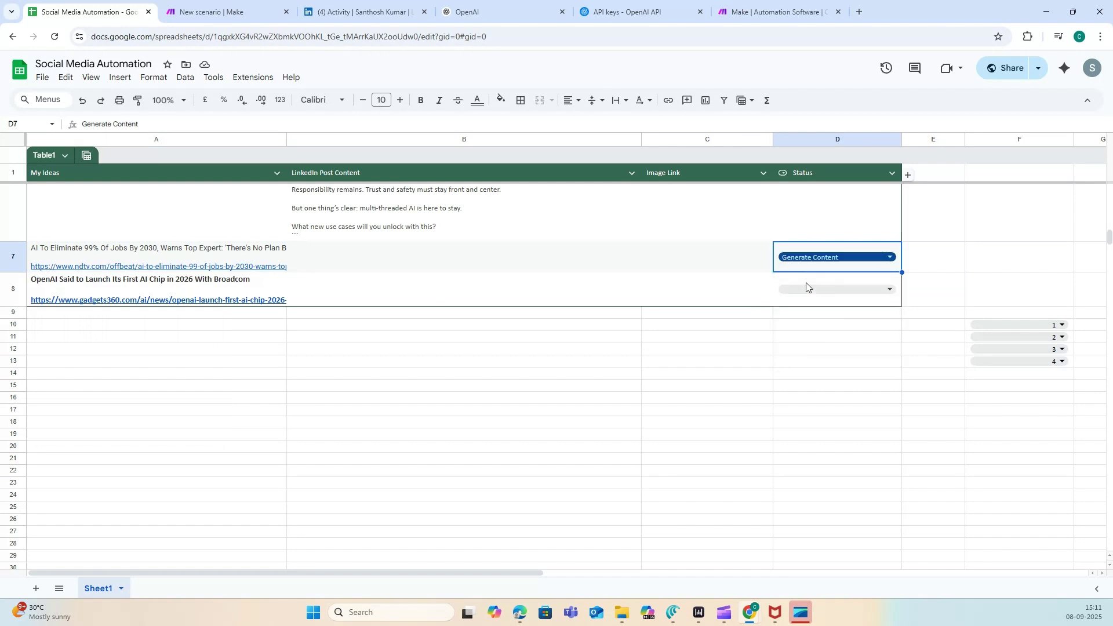
pyautogui.click(649, 350)
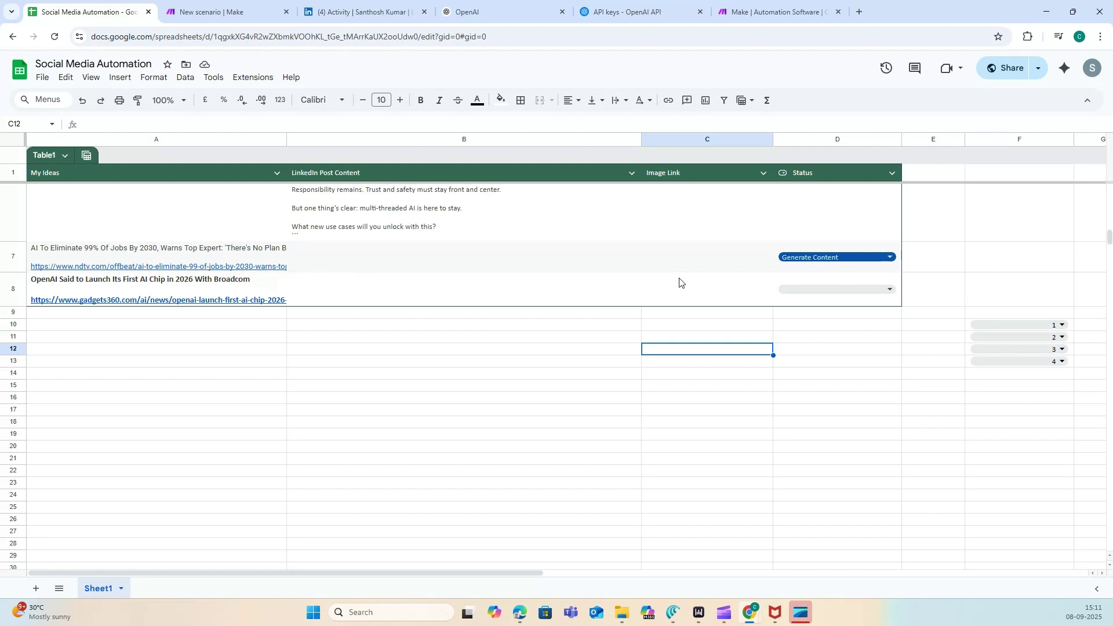
pyautogui.click(342, 262)
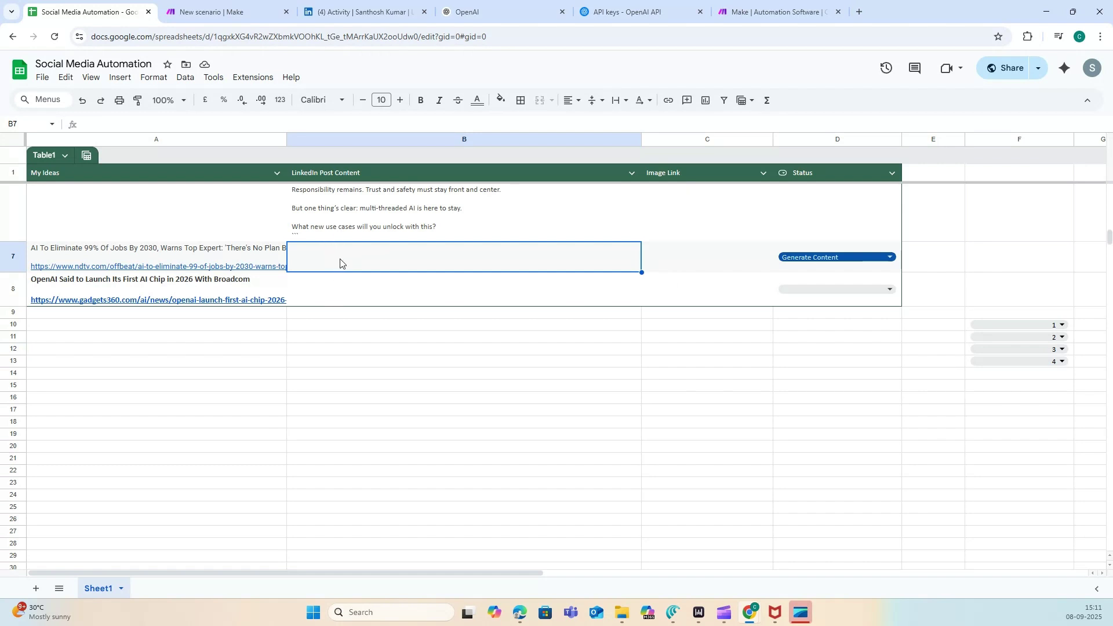
pyautogui.click(692, 261)
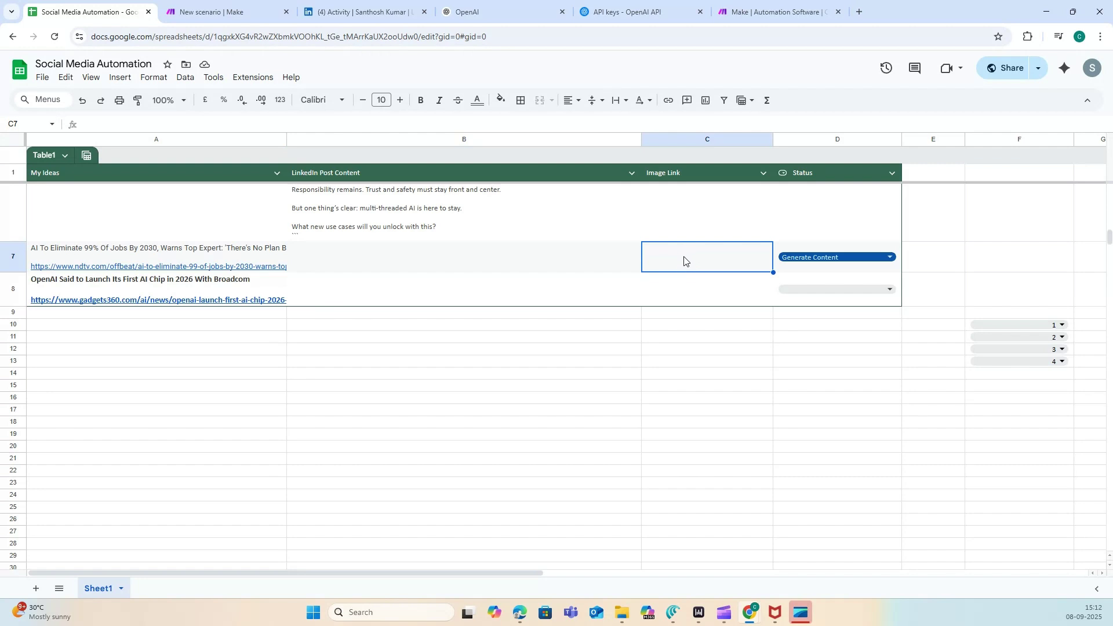
# - Switch back to the new Make scenario, search for "google sheets" and open the Google Sheets module list
pyautogui.click(248, 14)
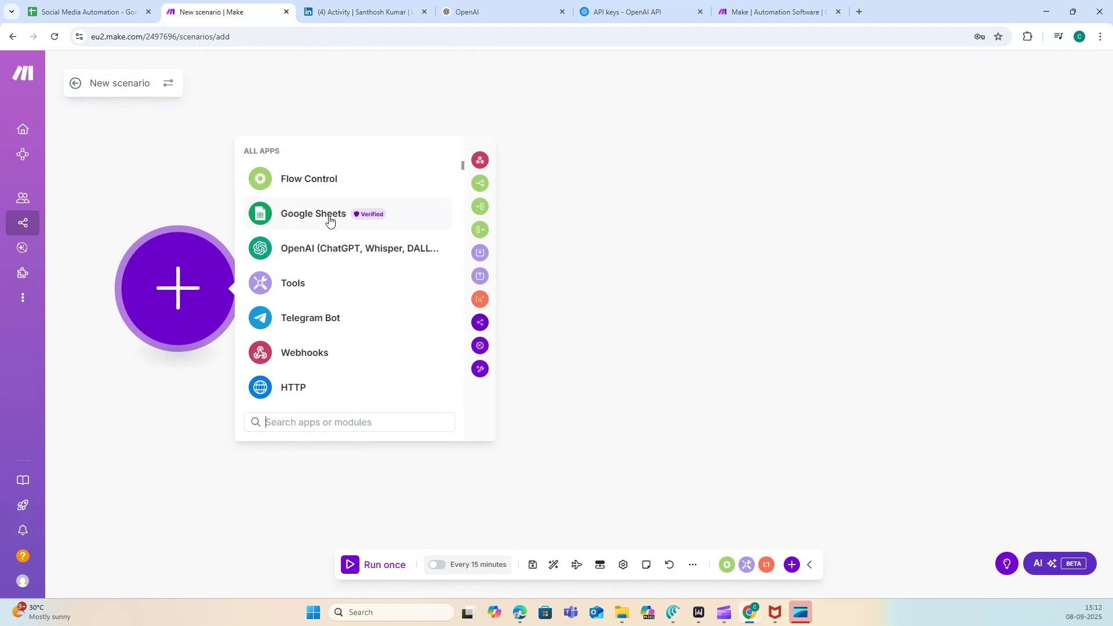
pyautogui.click(327, 422)
pyautogui.write('googl;e sheets')
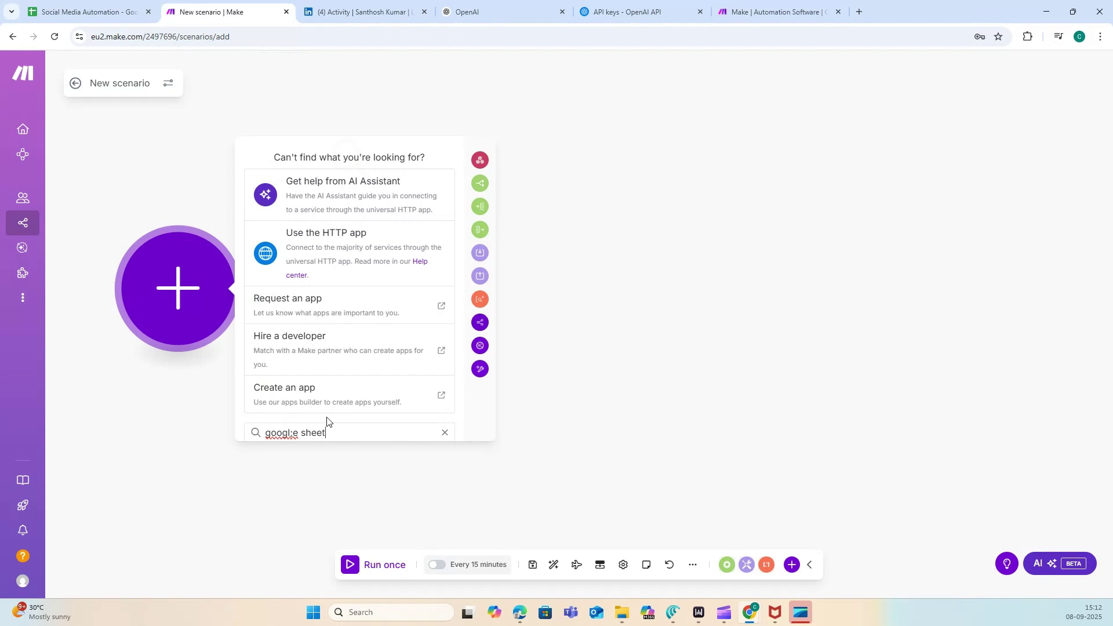
pyautogui.click(293, 433)
pyautogui.press('BackSpace')
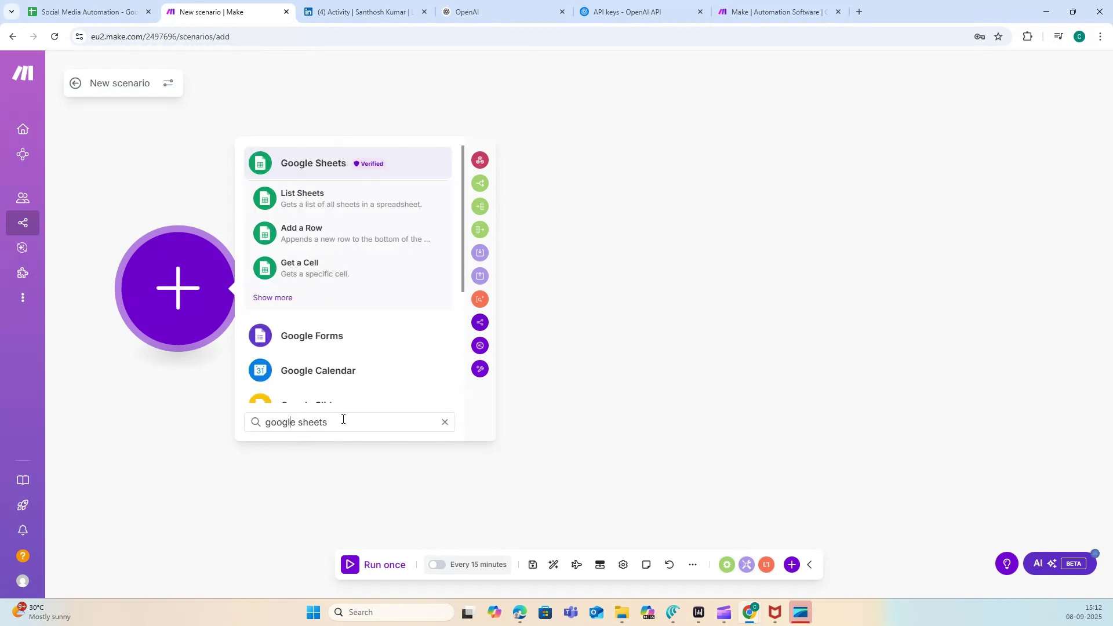
pyautogui.click(323, 173)
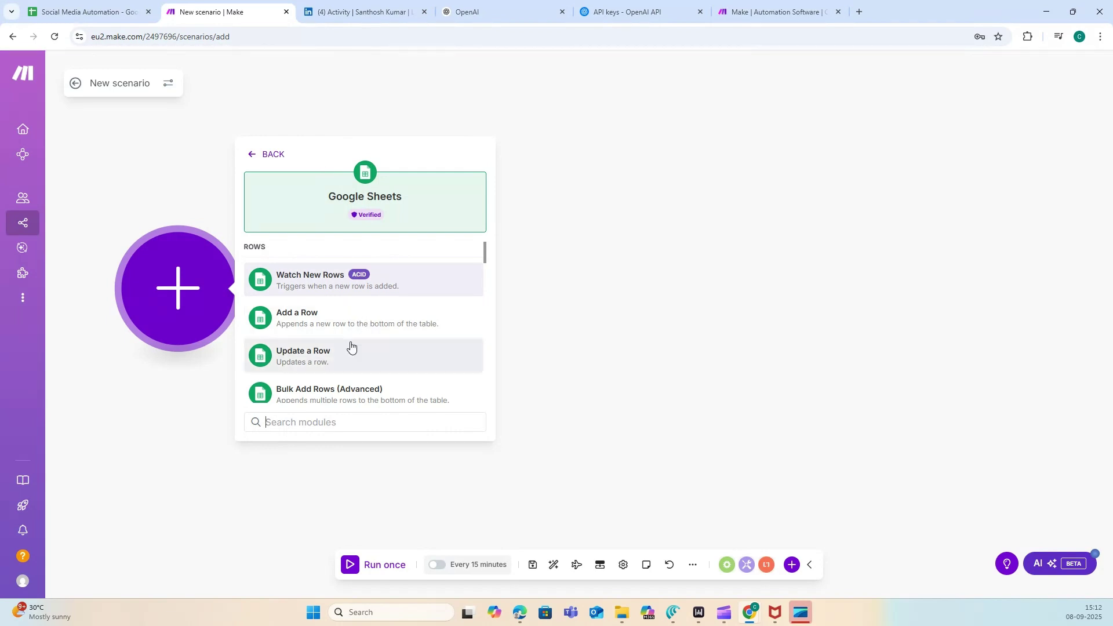
# - Return to the Social Media Automation spreadsheet and show the Status choices for row 7 again
pyautogui.click(119, 16)
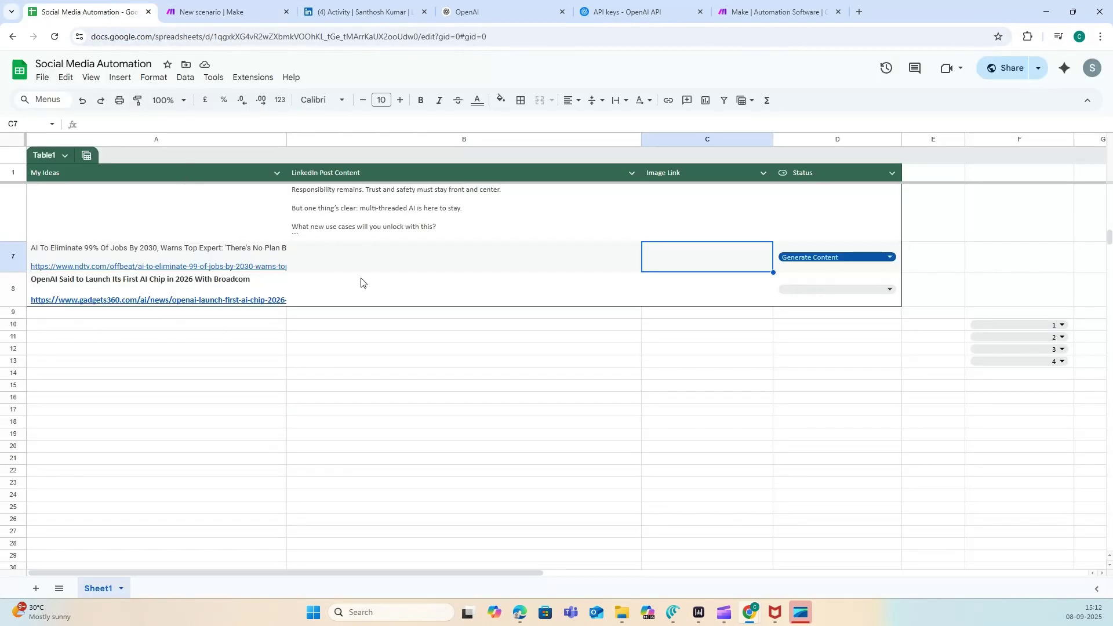
pyautogui.click(819, 262)
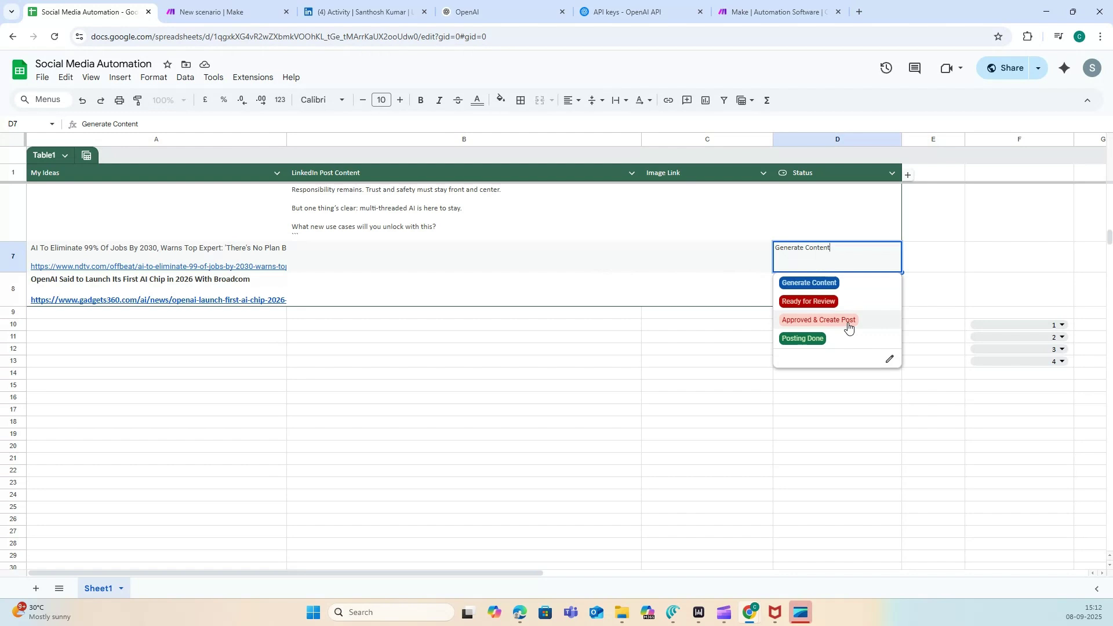
# - Switch back to the new Make scenario and add the Google Sheets Search Rows module as its first module
pyautogui.click(755, 371)
pyautogui.click(220, 12)
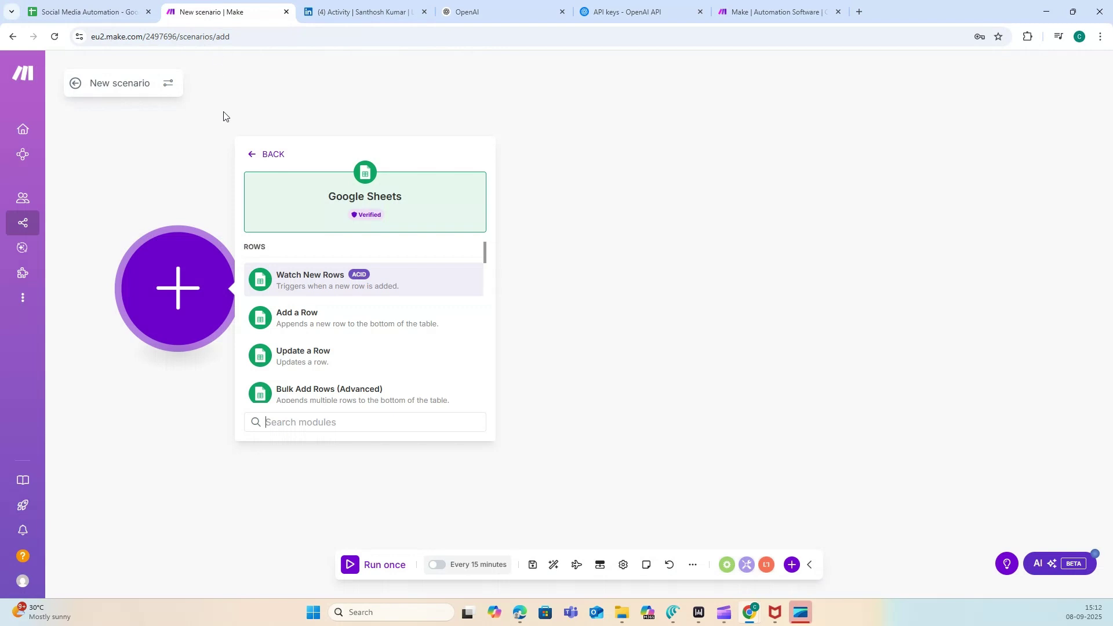
pyautogui.scroll(-4, 318, 372)
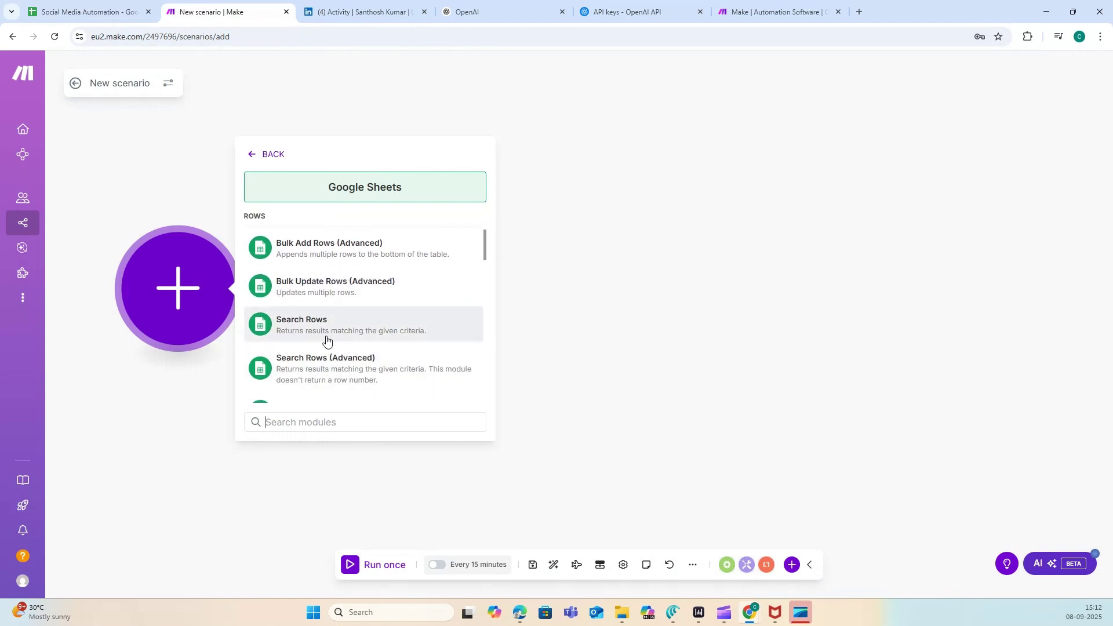
pyautogui.click(327, 328)
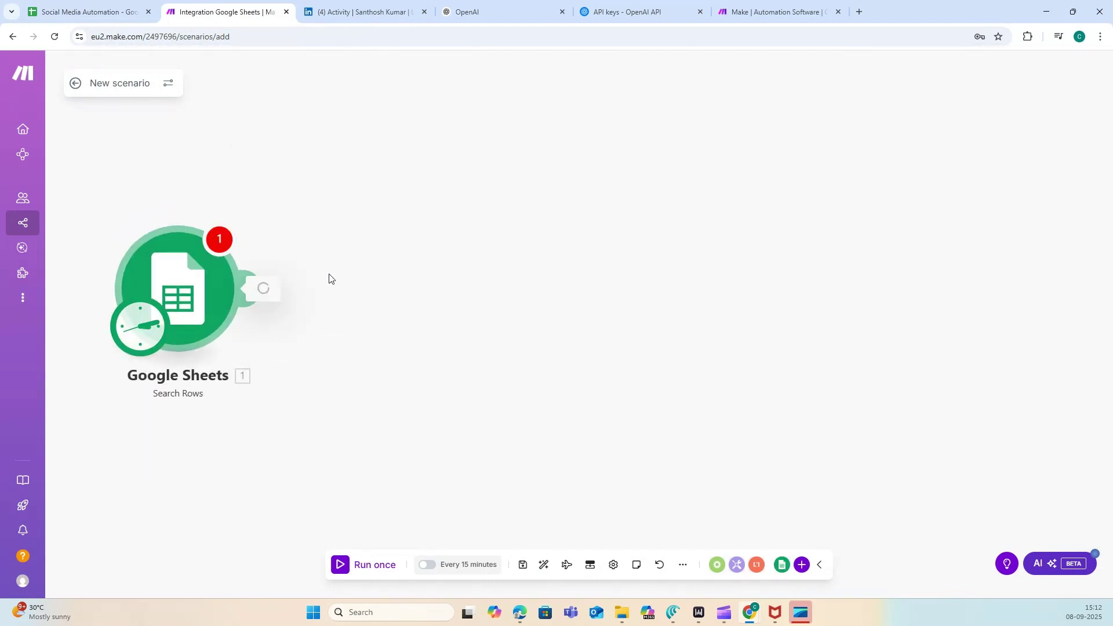
# - Check the saved Google connections and the form for creating a new connection, closing the form without signing in
pyautogui.click(372, 208)
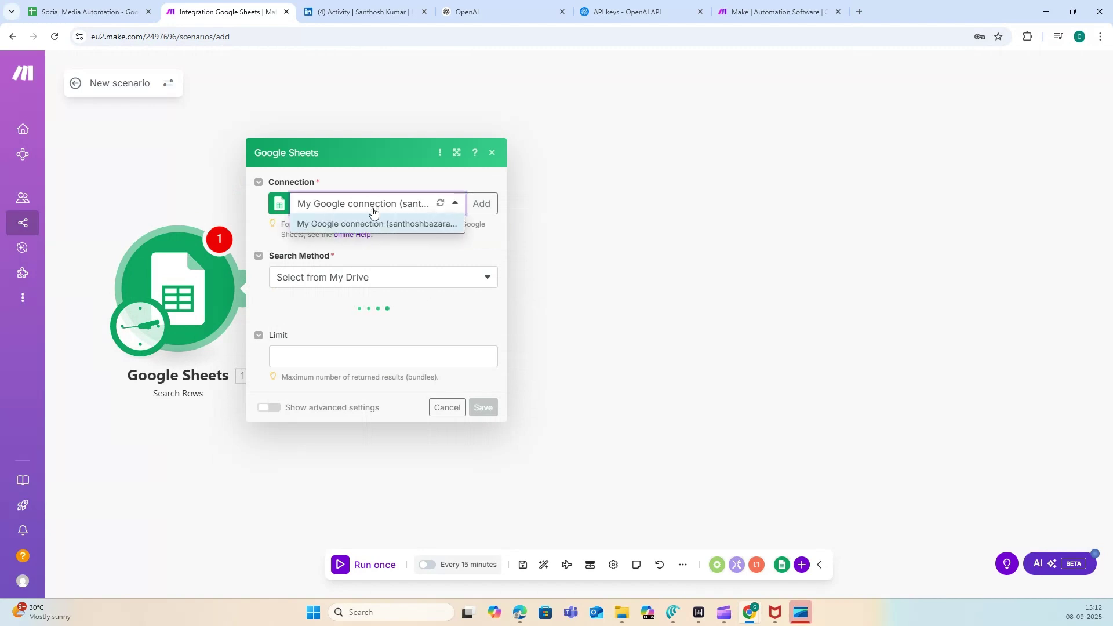
pyautogui.click(487, 203)
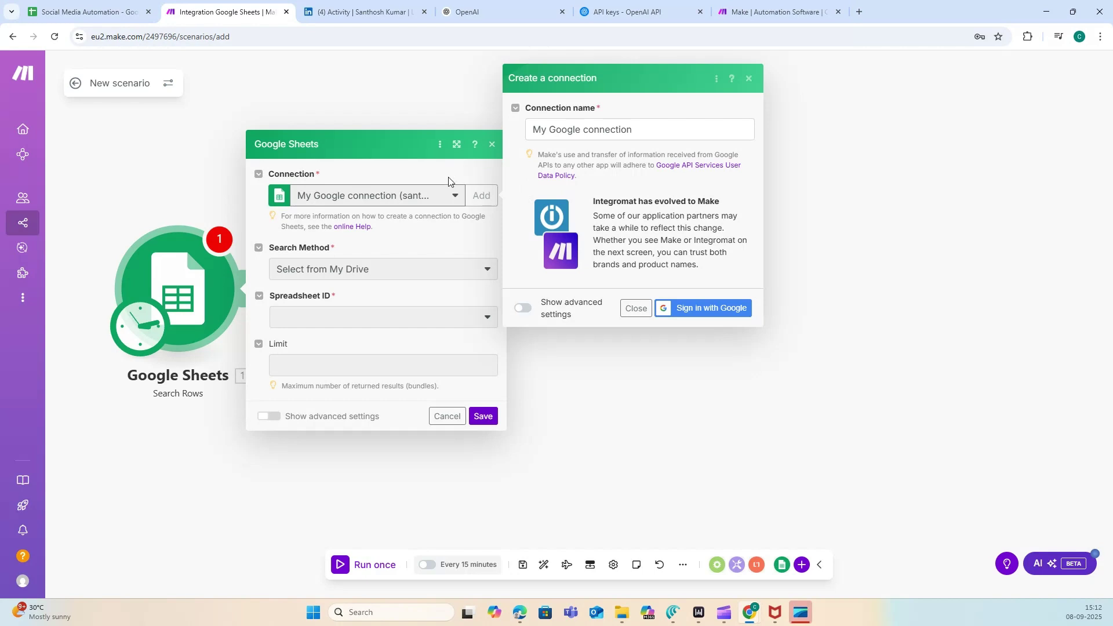
pyautogui.click(636, 308)
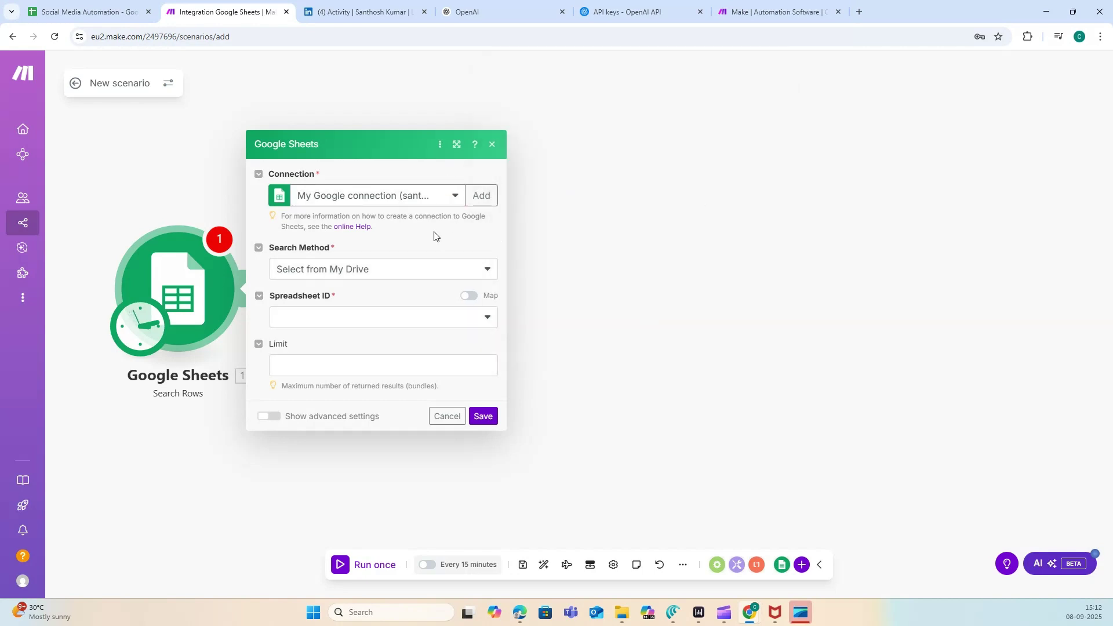
# - Set the search method to Select from My Drive and choose the Social Media Automation spreadsheet
pyautogui.click(379, 266)
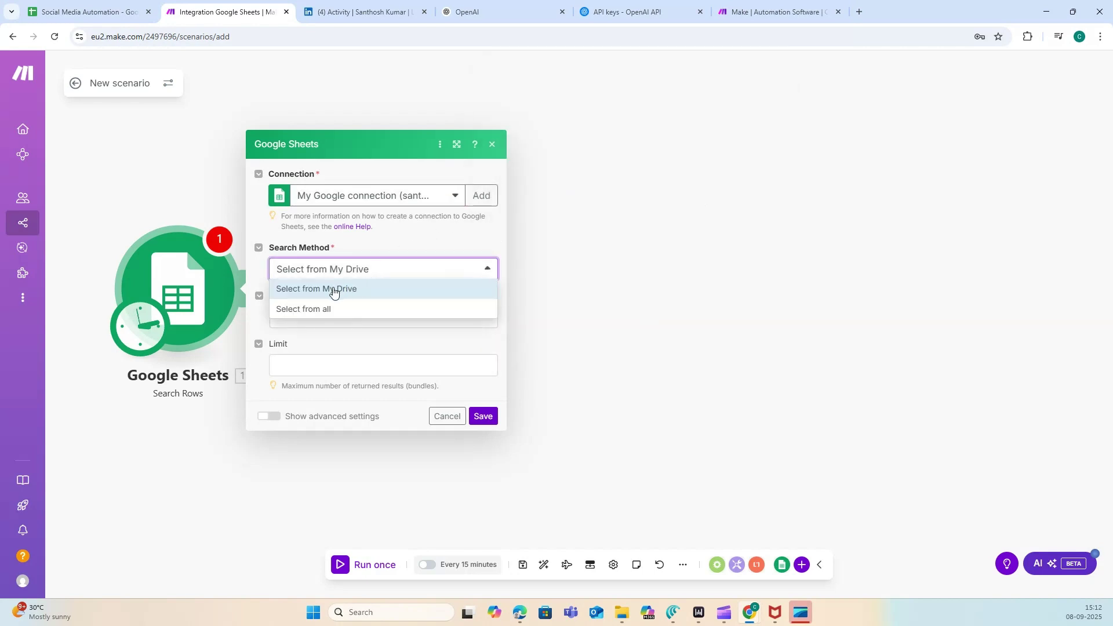
pyautogui.click(333, 289)
pyautogui.click(336, 318)
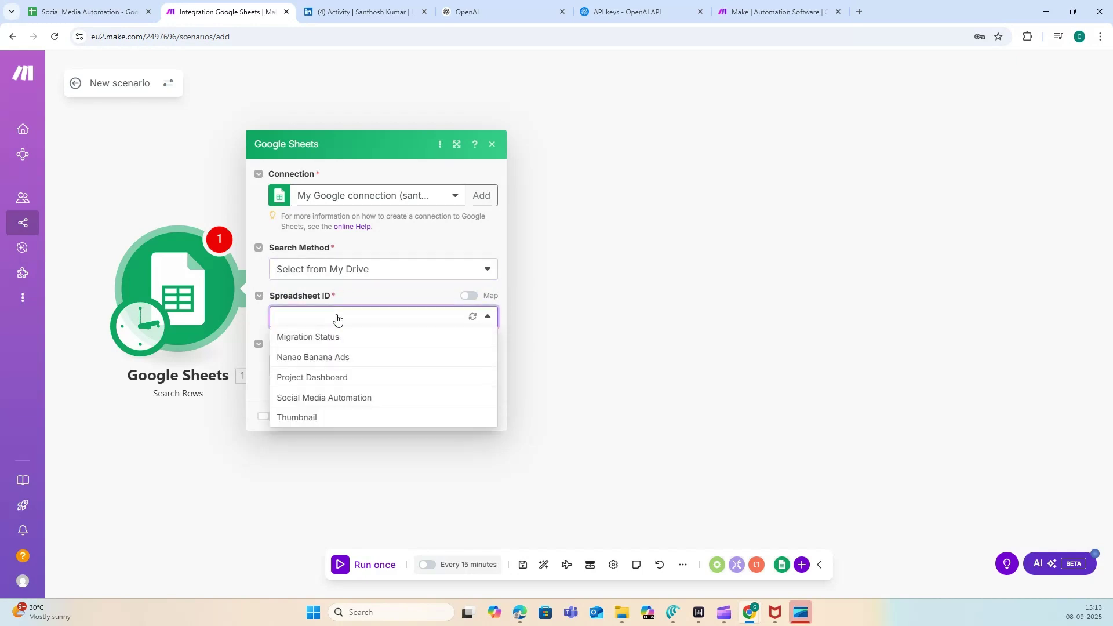
pyautogui.click(93, 11)
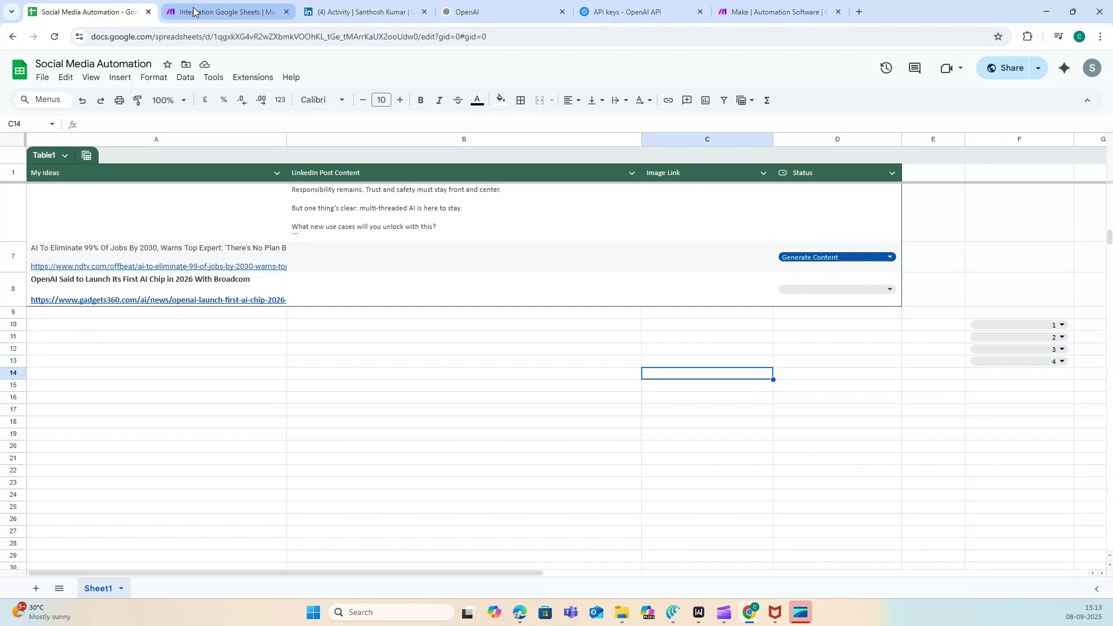
pyautogui.click(226, 11)
pyautogui.click(330, 325)
pyautogui.click(330, 393)
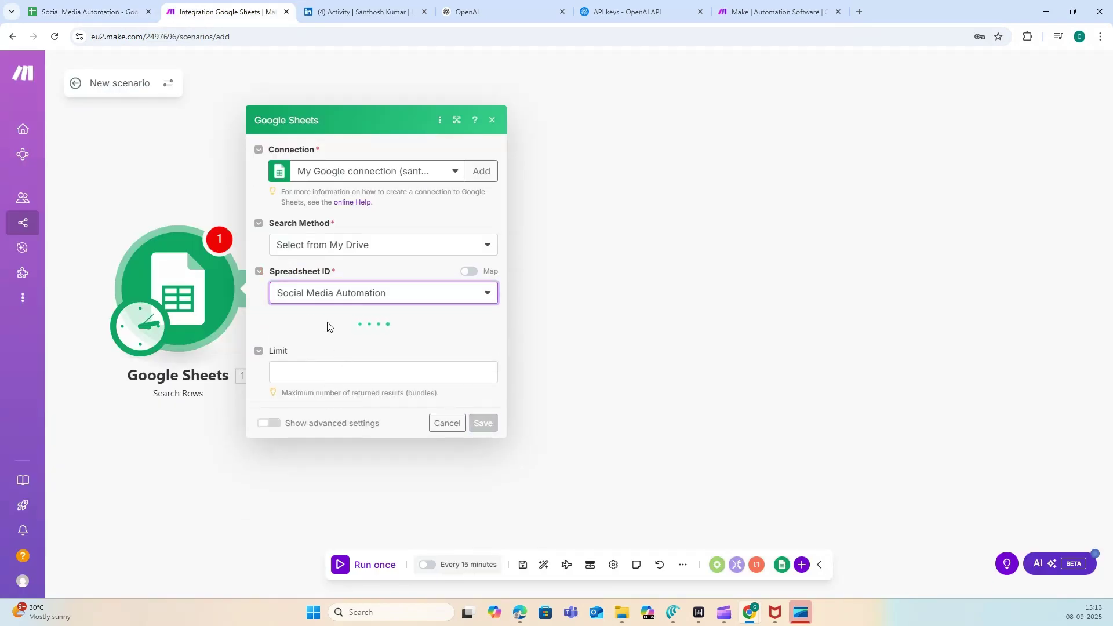
# - Check the sheet's name in the spreadsheet and select Sheet1 as the Search Rows module's sheet
pyautogui.click(93, 11)
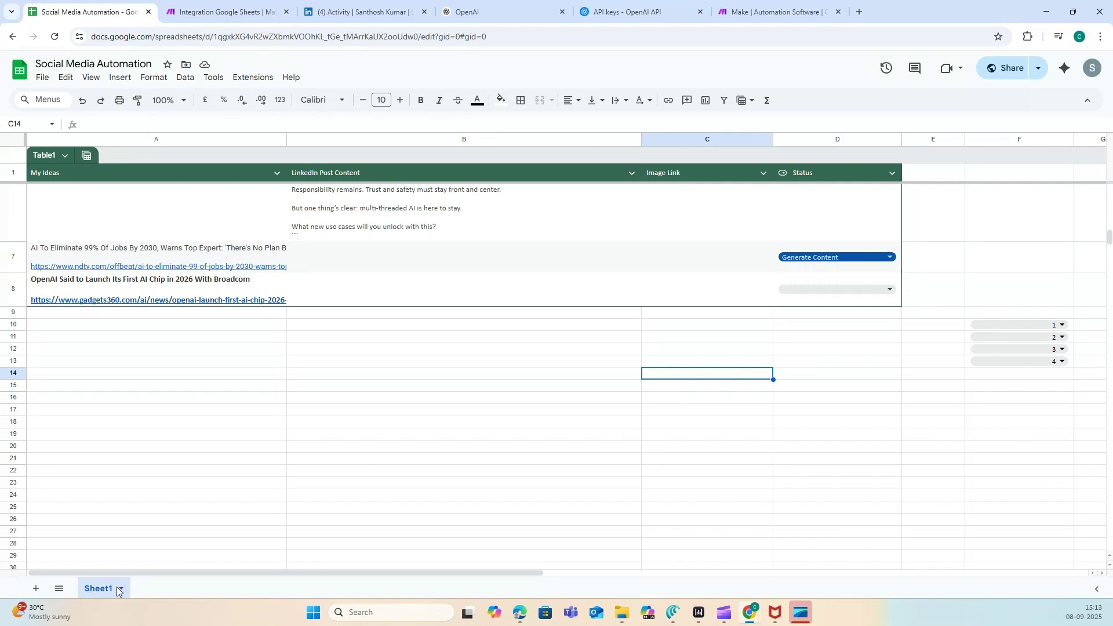
pyautogui.click(200, 9)
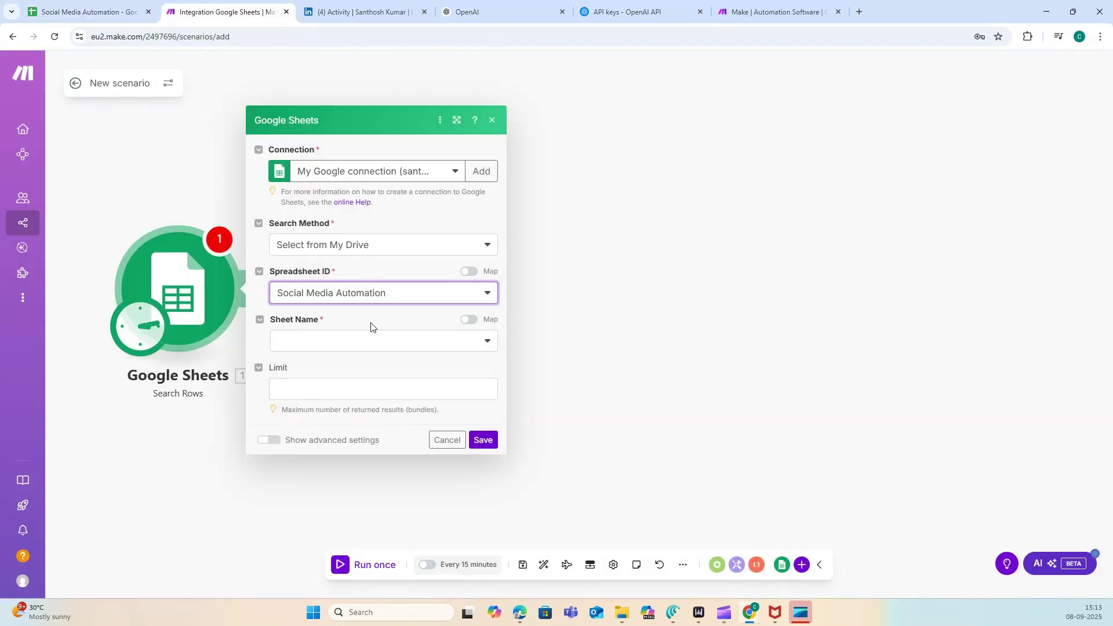
pyautogui.click(295, 340)
pyautogui.click(295, 361)
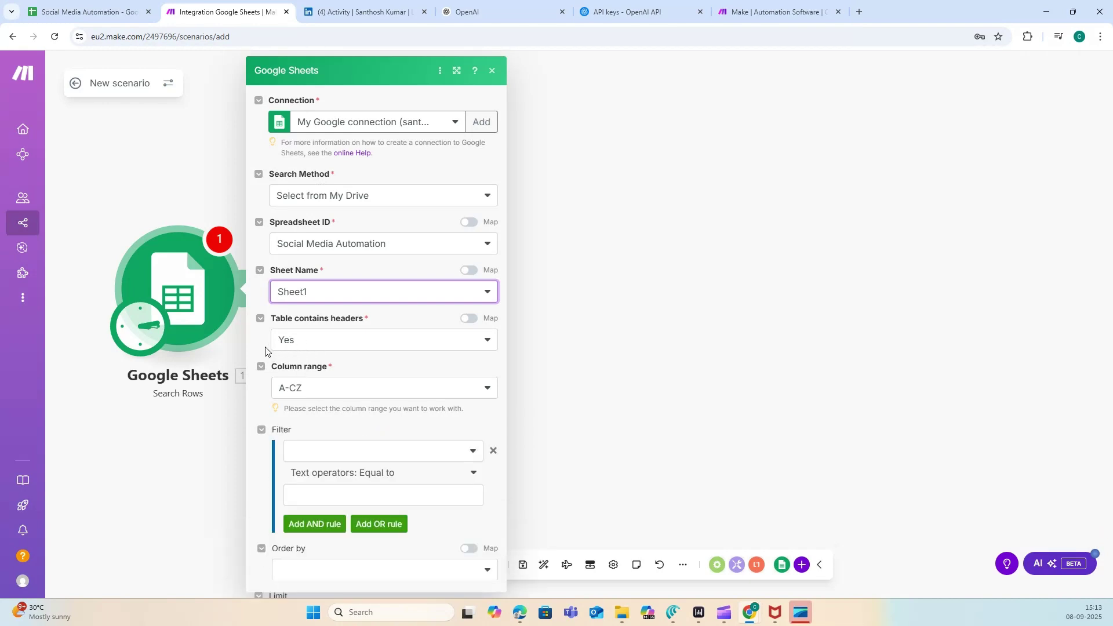
# - Filter the searched rows to those where Status (D) is equal to "Generate Content"
pyautogui.scroll(-1, 315, 353)
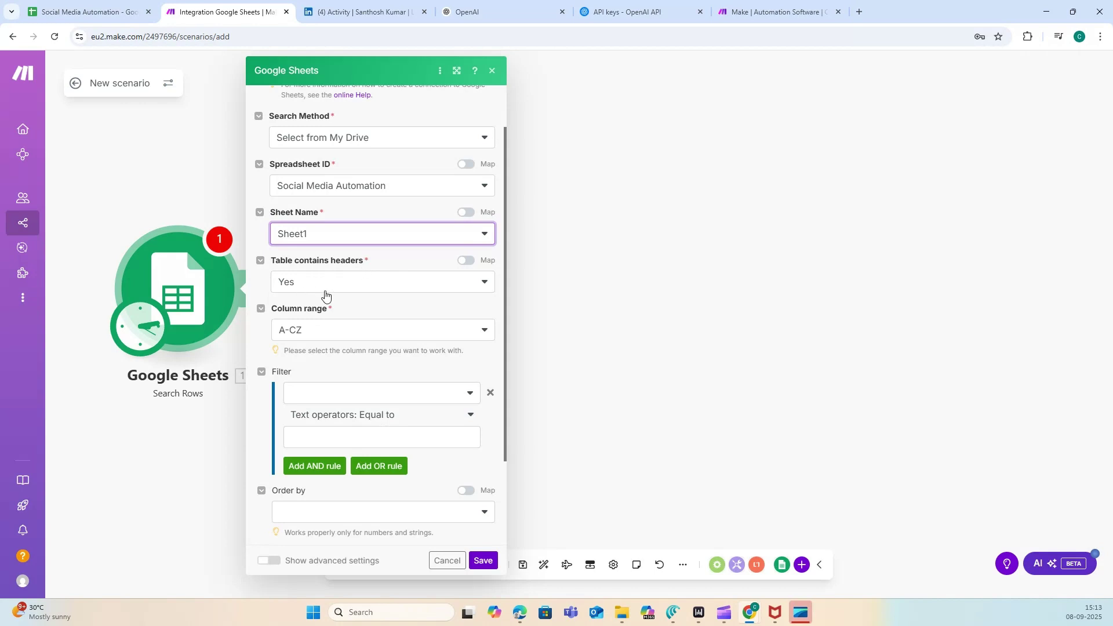
pyautogui.scroll(-2, 333, 363)
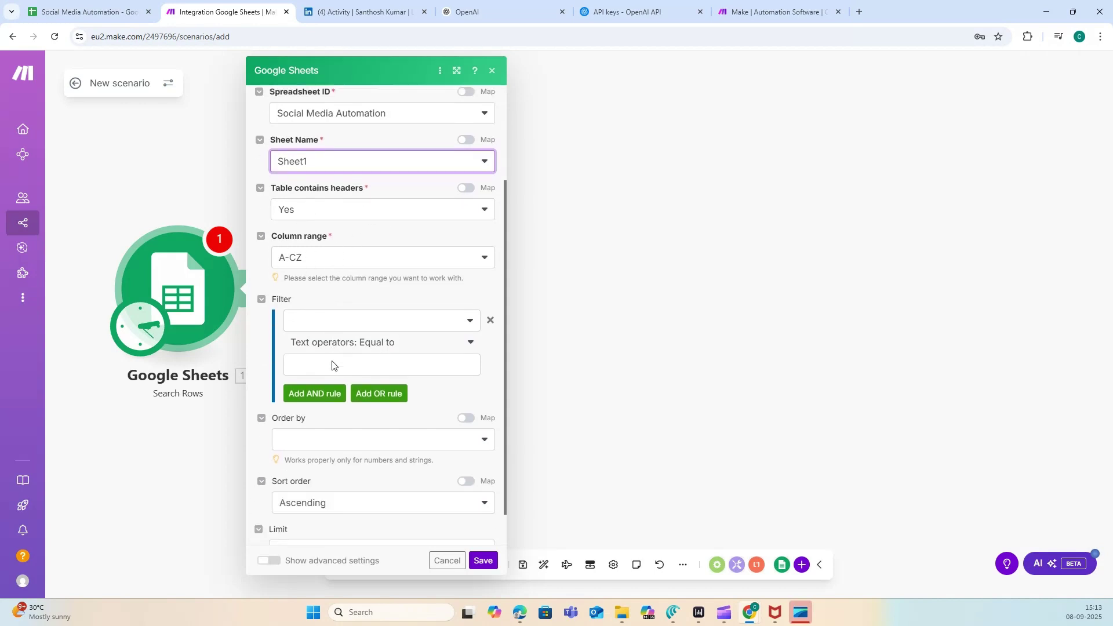
pyautogui.click(330, 283)
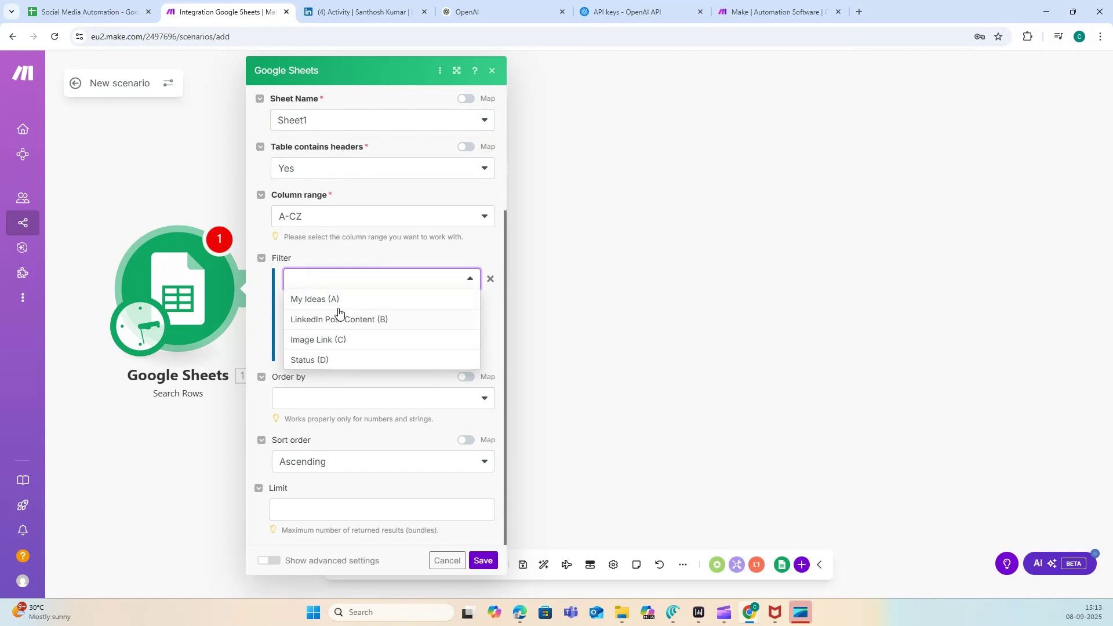
pyautogui.click(339, 362)
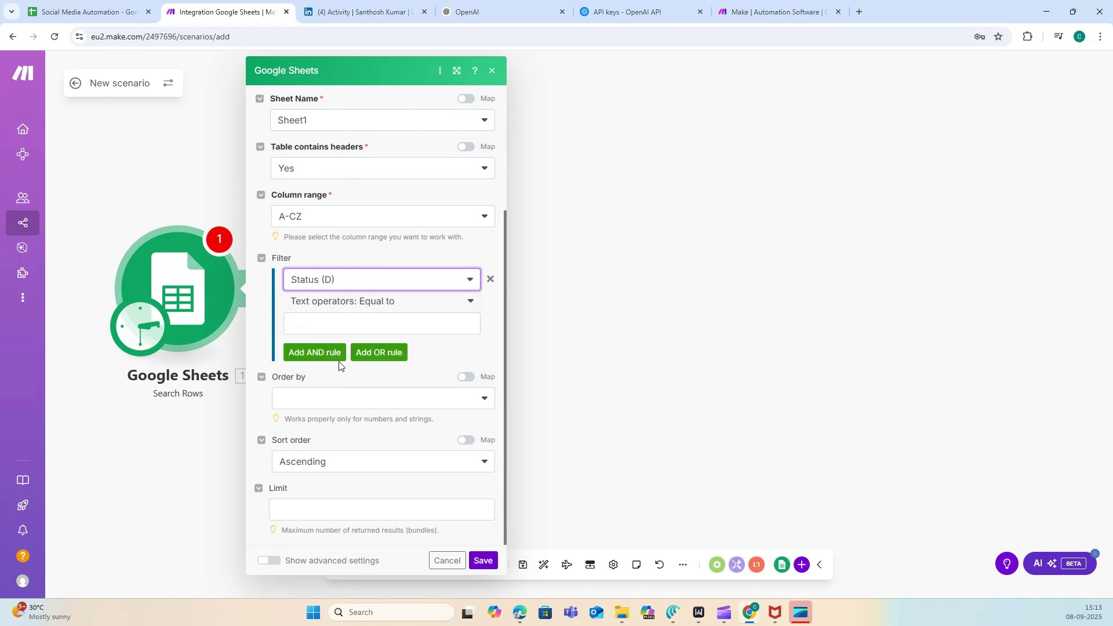
pyautogui.click(332, 326)
pyautogui.write('Generate Content')
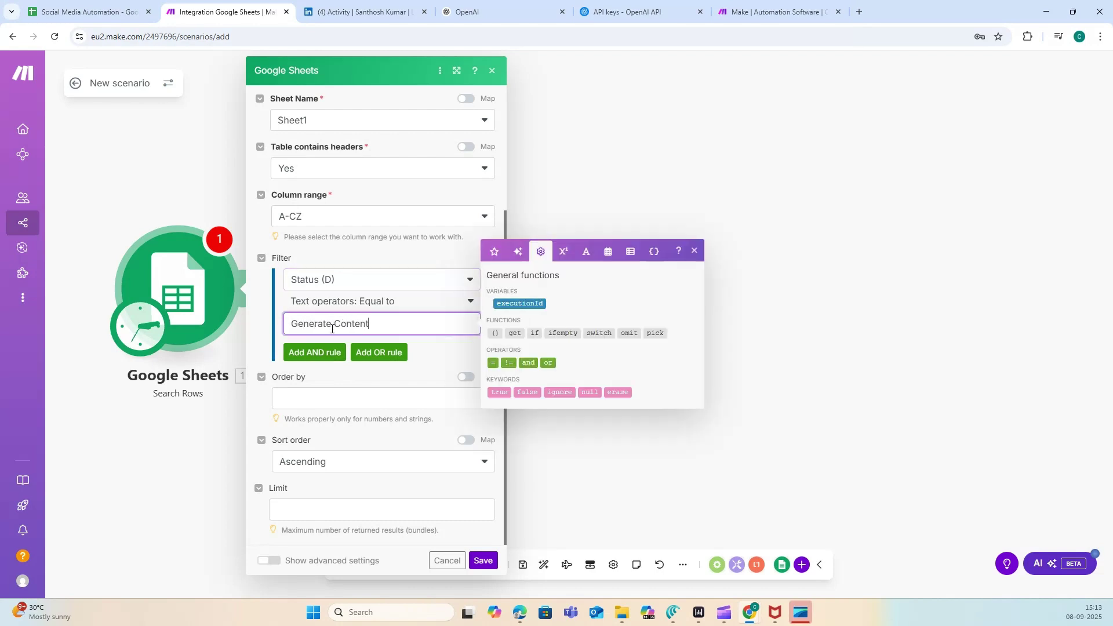
# - Add an OR filter rule for Status (D) equal to "Approved & Create Post", checking the wording in the spreadsheet, and save the module
pyautogui.click(347, 380)
pyautogui.click(386, 353)
pyautogui.click(357, 401)
pyautogui.click(348, 480)
pyautogui.click(340, 444)
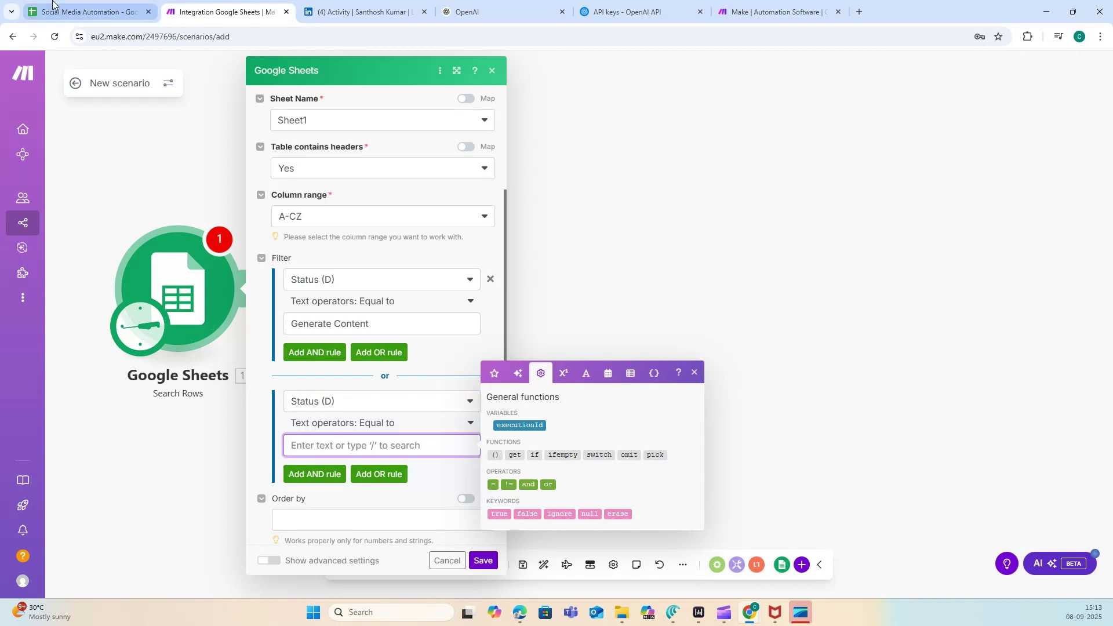
pyautogui.click(87, 11)
pyautogui.doubleClick(831, 258)
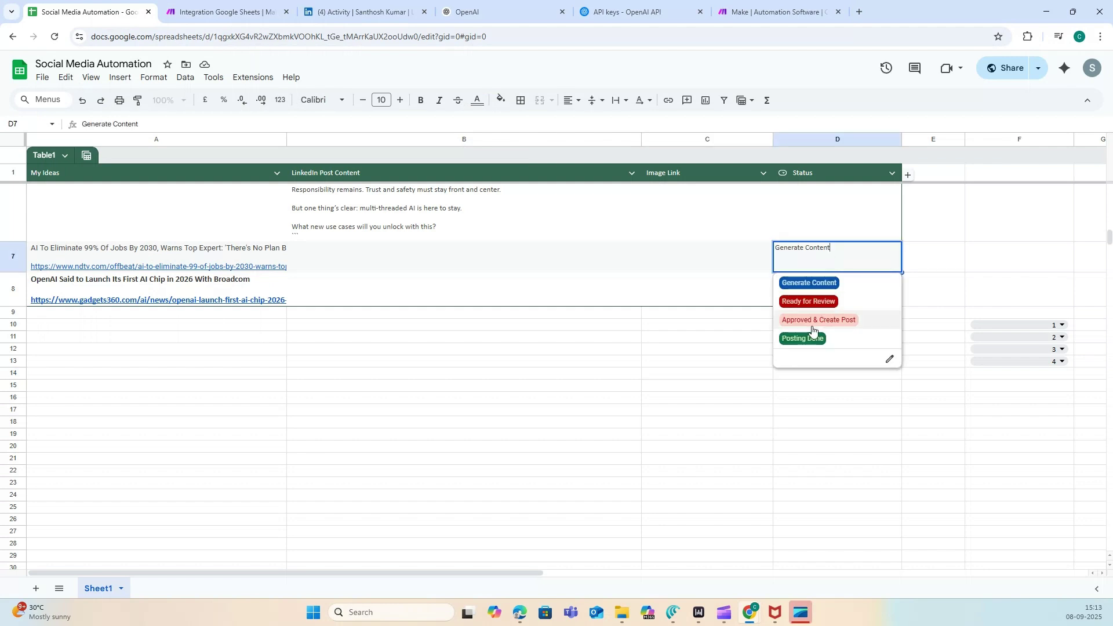
pyautogui.click(240, 4)
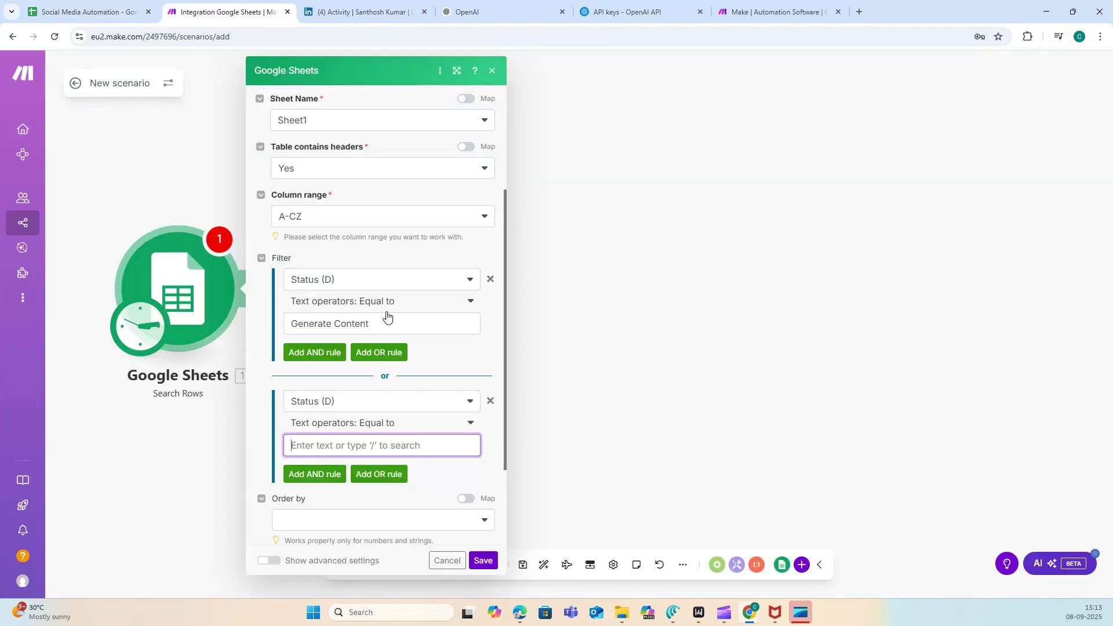
pyautogui.write('Approv')
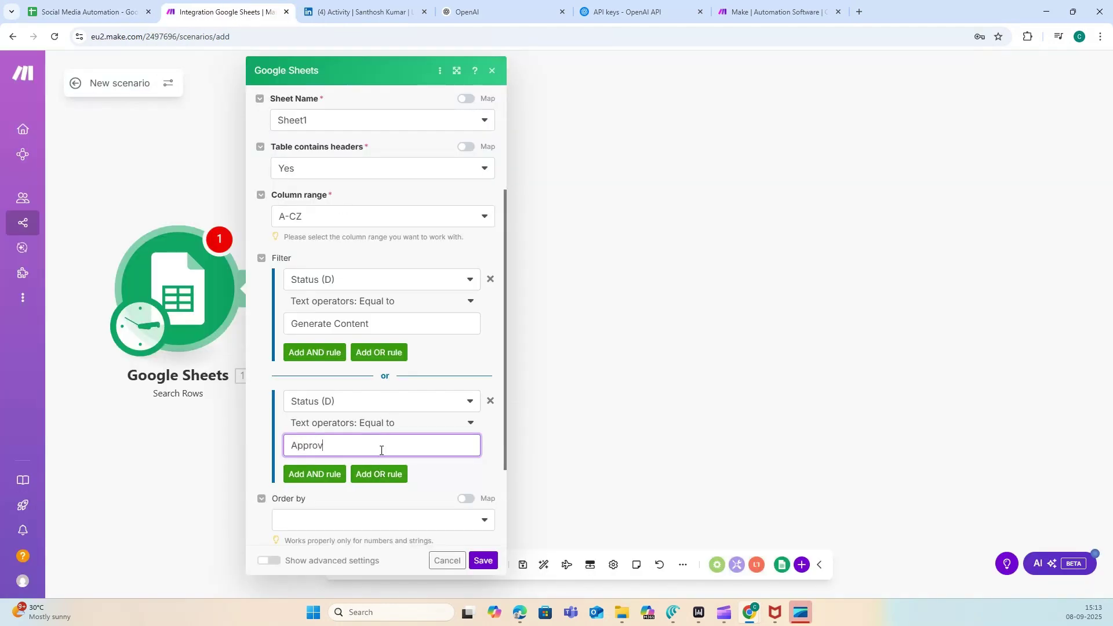
pyautogui.write('ed & Create Post')
pyautogui.click(483, 560)
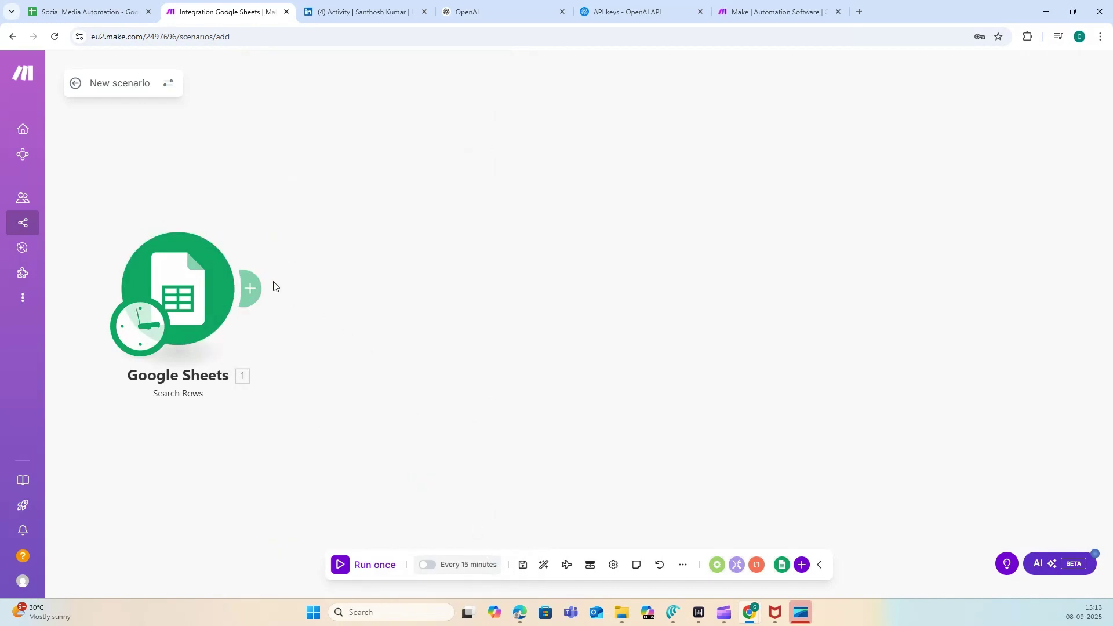
# - Add a Router after the Google Sheets Search Rows module by searching the apps for "router"
pyautogui.click(255, 288)
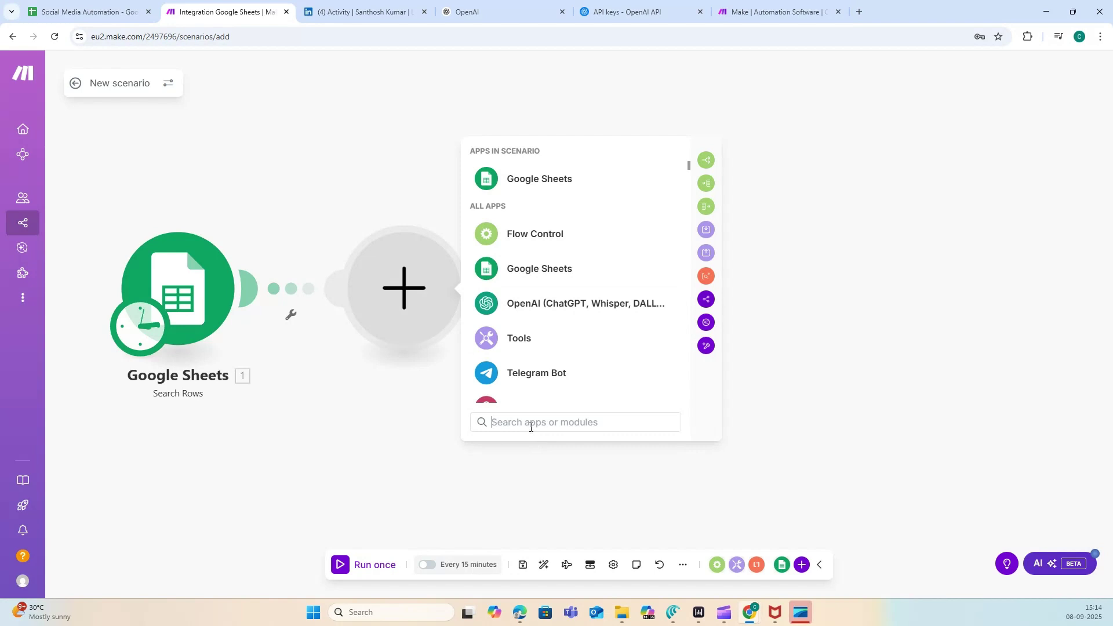
pyautogui.write('youter')
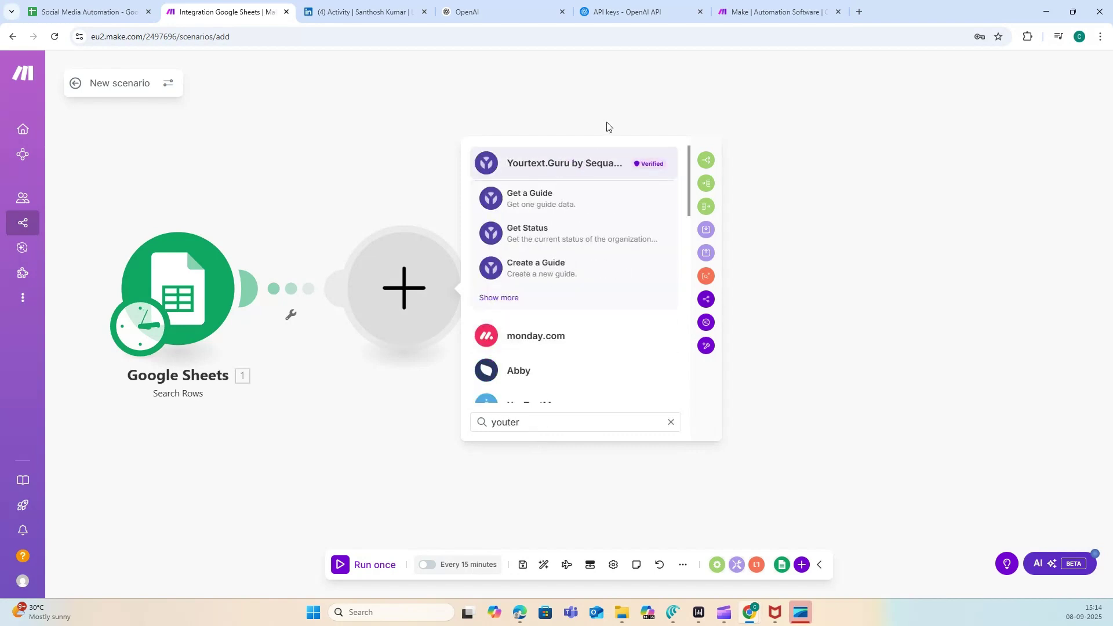
pyautogui.press('BackSpace')
pyautogui.press('BackSpace')
pyautogui.press('BackSpace')
pyautogui.press('BackSpace')
pyautogui.press('BackSpace')
pyautogui.press('BackSpace')
pyautogui.write('router')
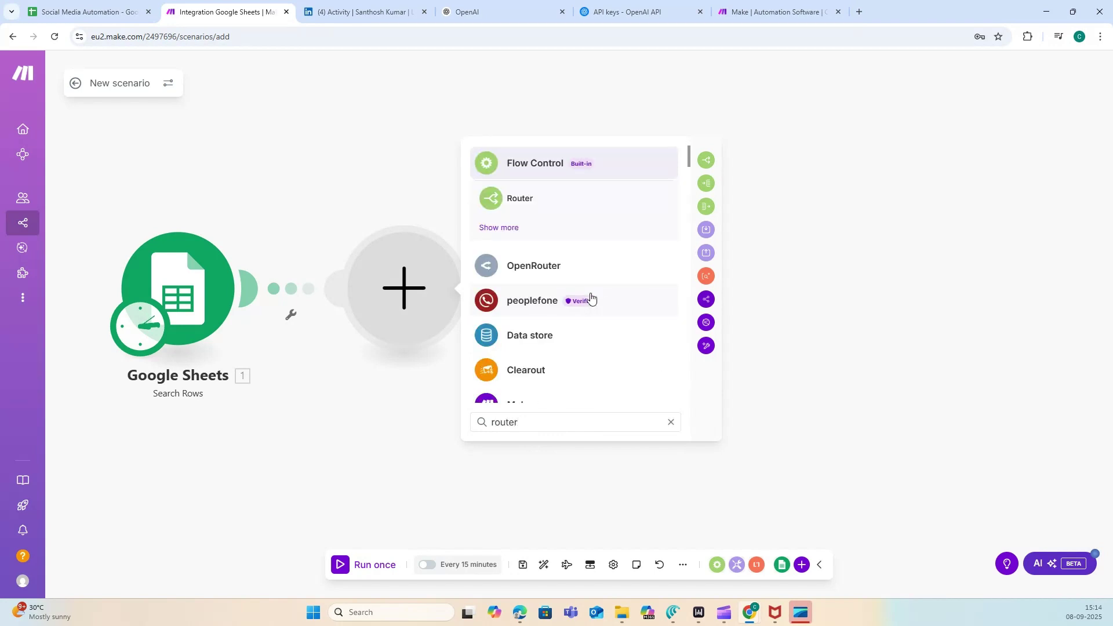
pyautogui.click(563, 213)
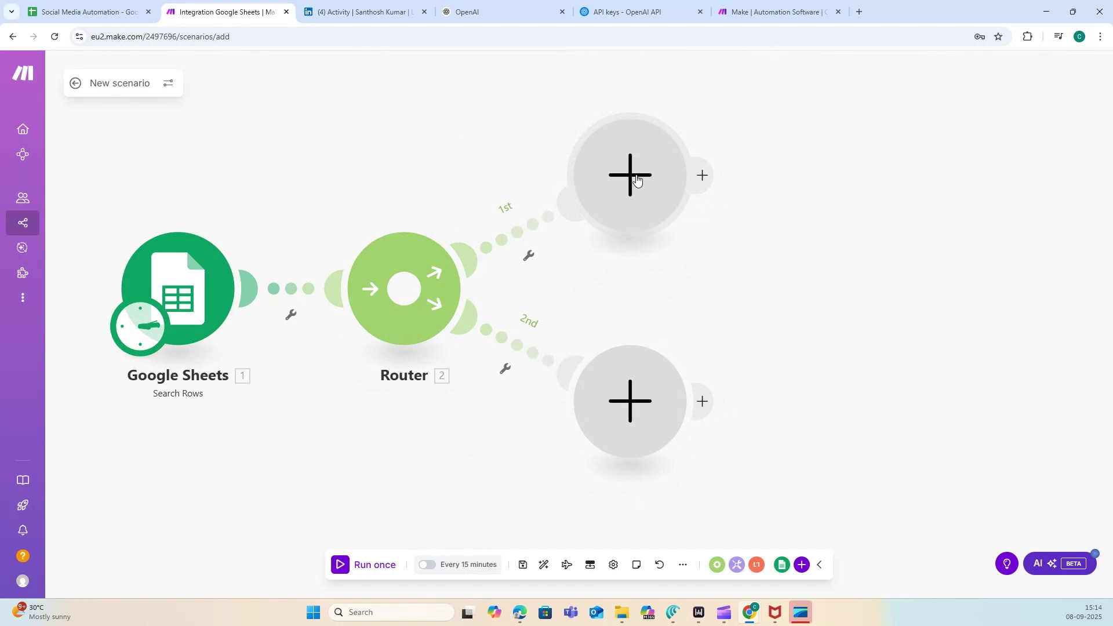
# - Search for "openai" and add OpenAI's Create a completion (prompt) module to the router's first branch
pyautogui.click(636, 181)
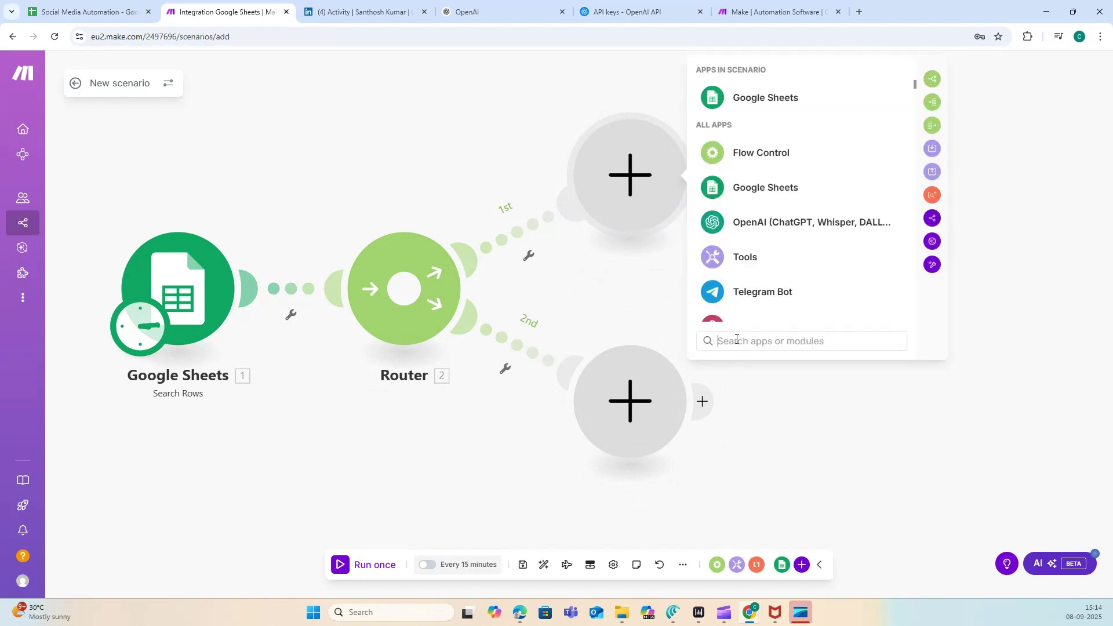
pyautogui.write('openai')
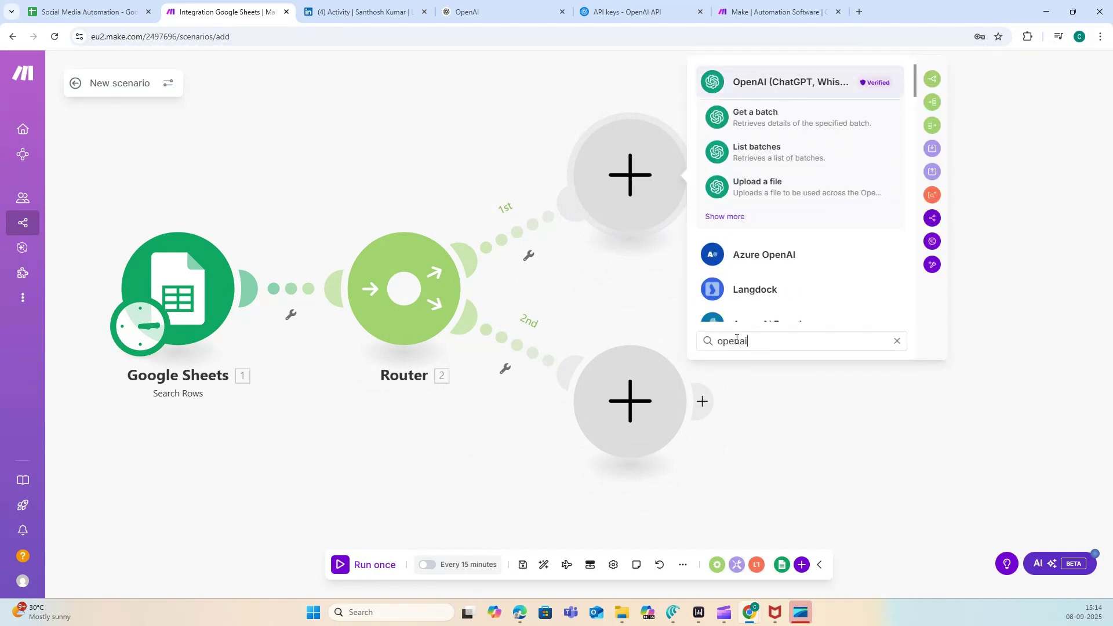
pyautogui.click(830, 82)
pyautogui.scroll(-2, 824, 243)
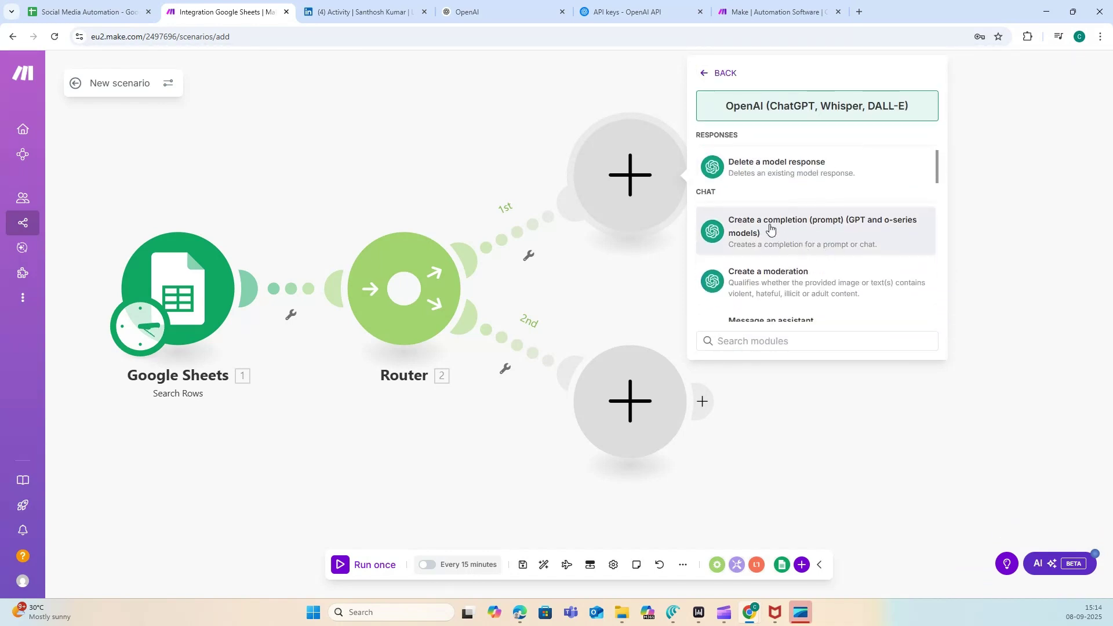
pyautogui.click(835, 235)
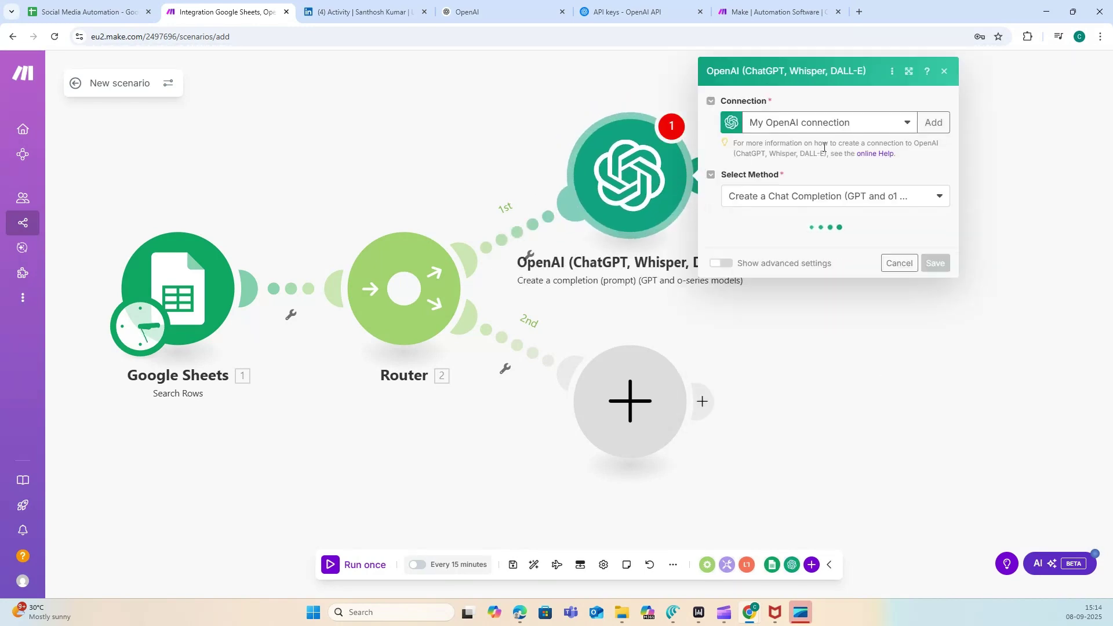
# - Check the saved OpenAI connections and the API key form for a new connection, closing the form without creating one
pyautogui.click(868, 123)
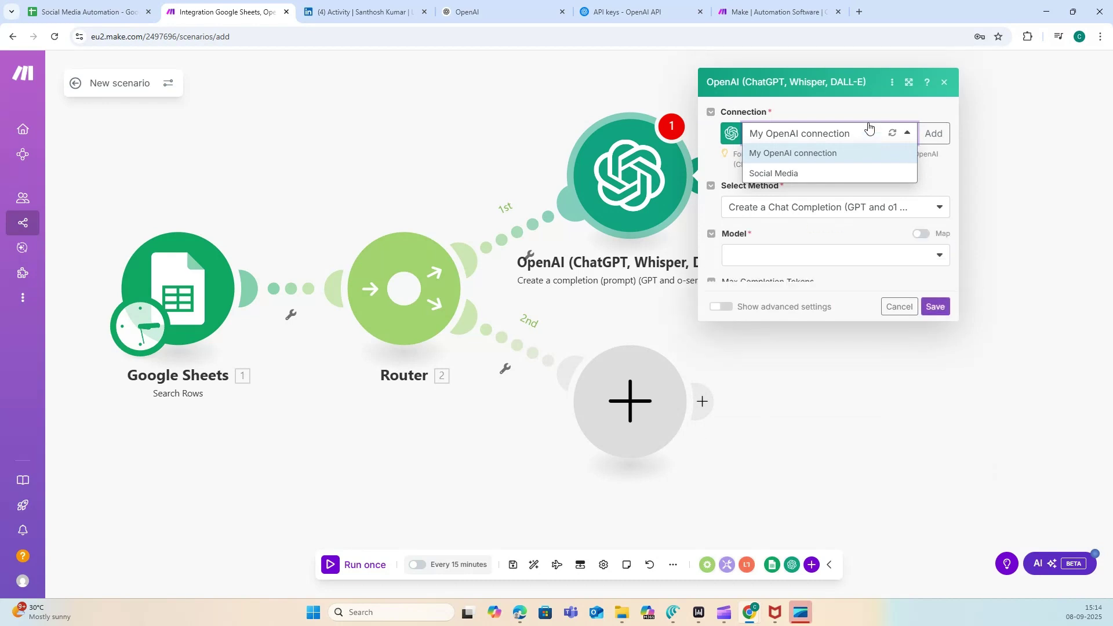
pyautogui.click(868, 127)
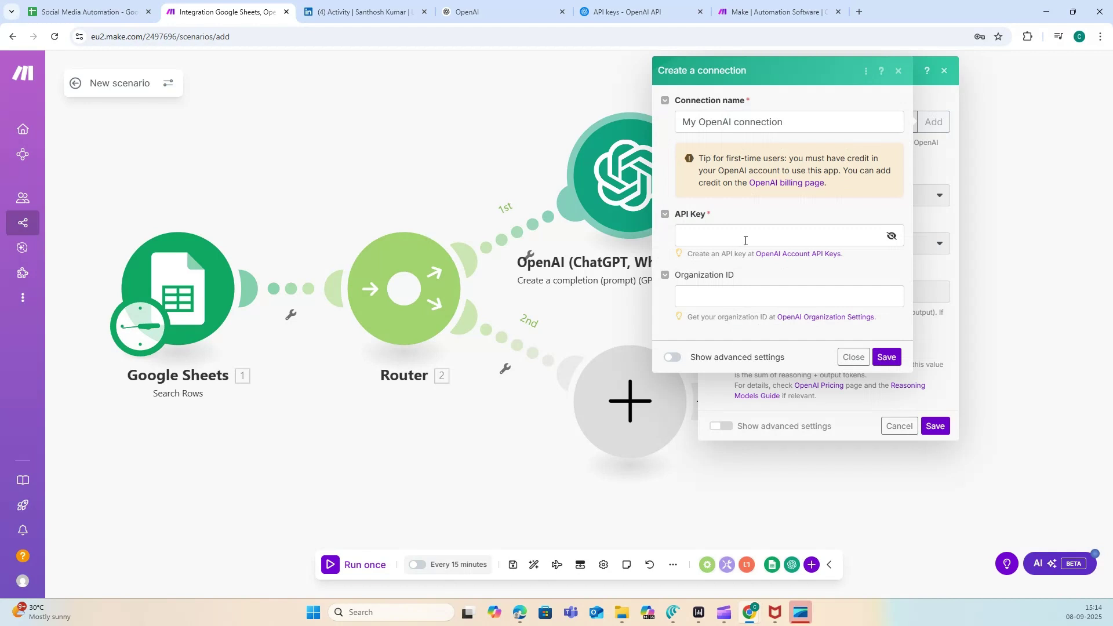
pyautogui.click(854, 358)
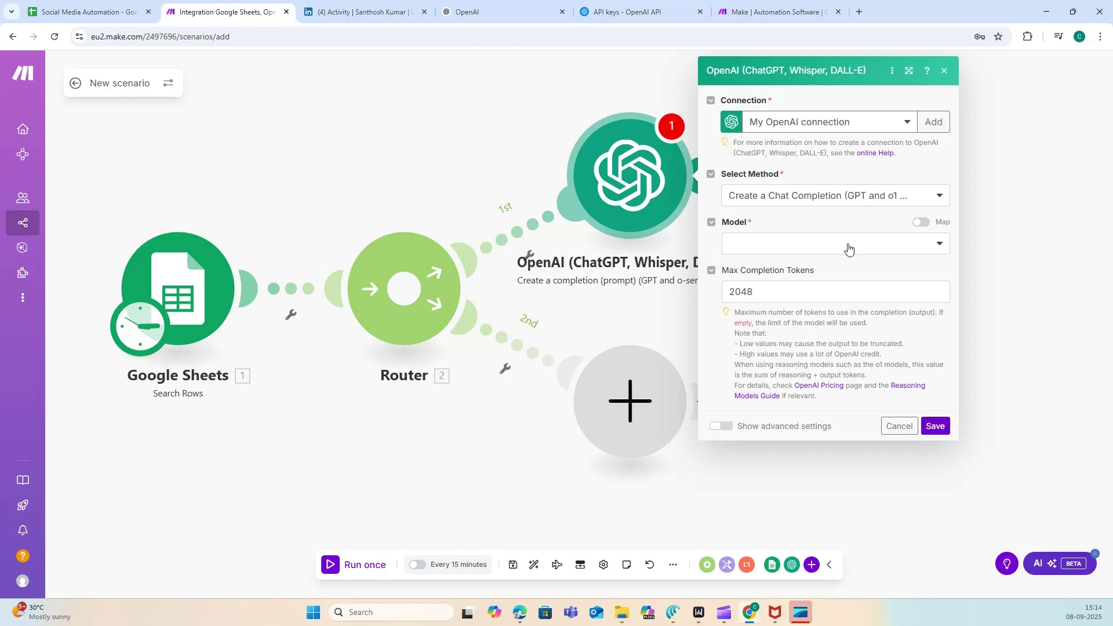
# - Use the Create a Chat Completion (GPT and o1 models) method and select the gpt-4.1-nano (system) model
pyautogui.click(843, 199)
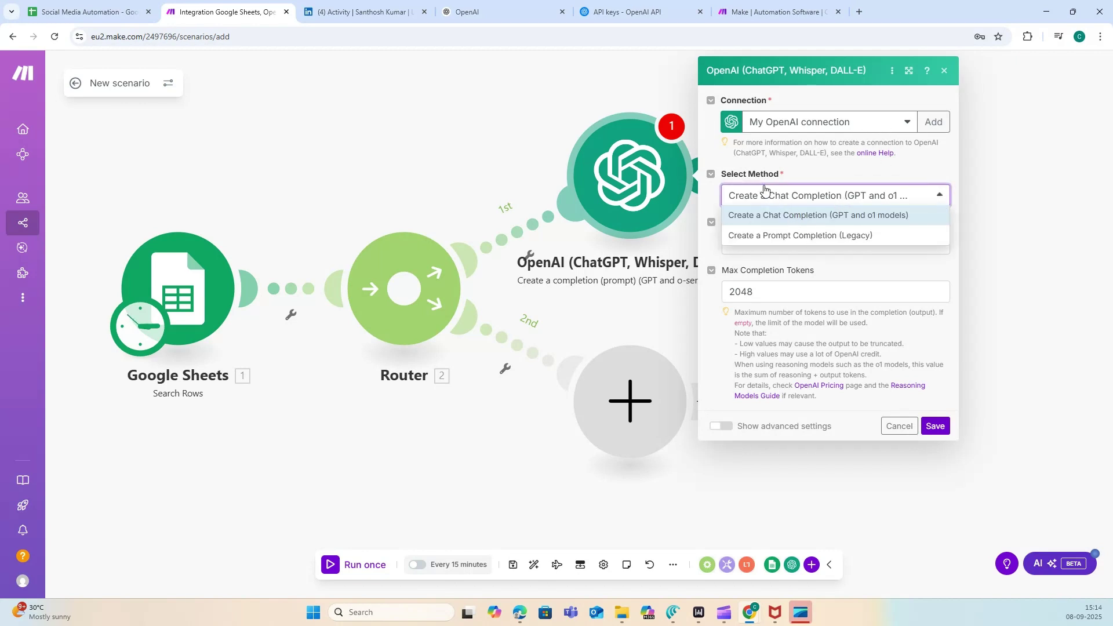
pyautogui.click(829, 219)
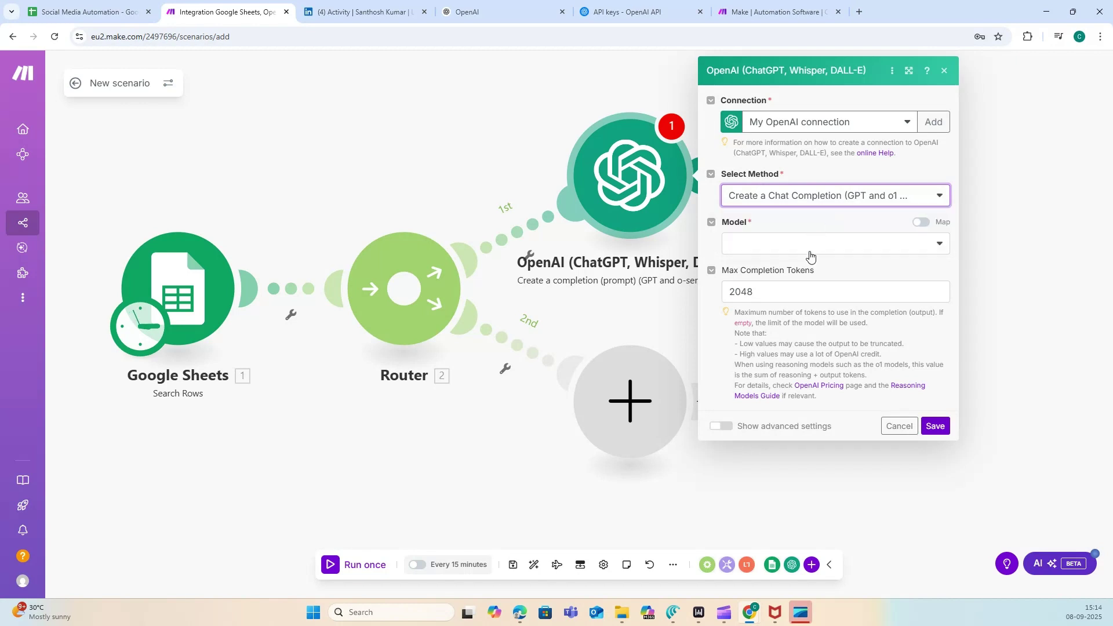
pyautogui.click(811, 243)
pyautogui.scroll(-3, 832, 408)
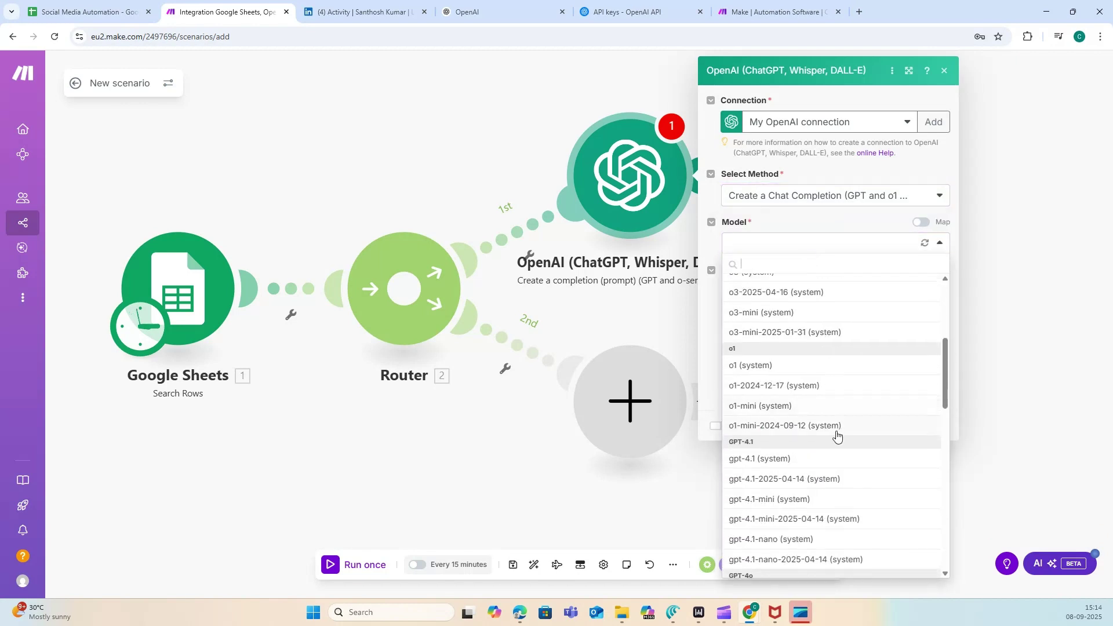
pyautogui.scroll(-2, 828, 490)
pyautogui.click(811, 483)
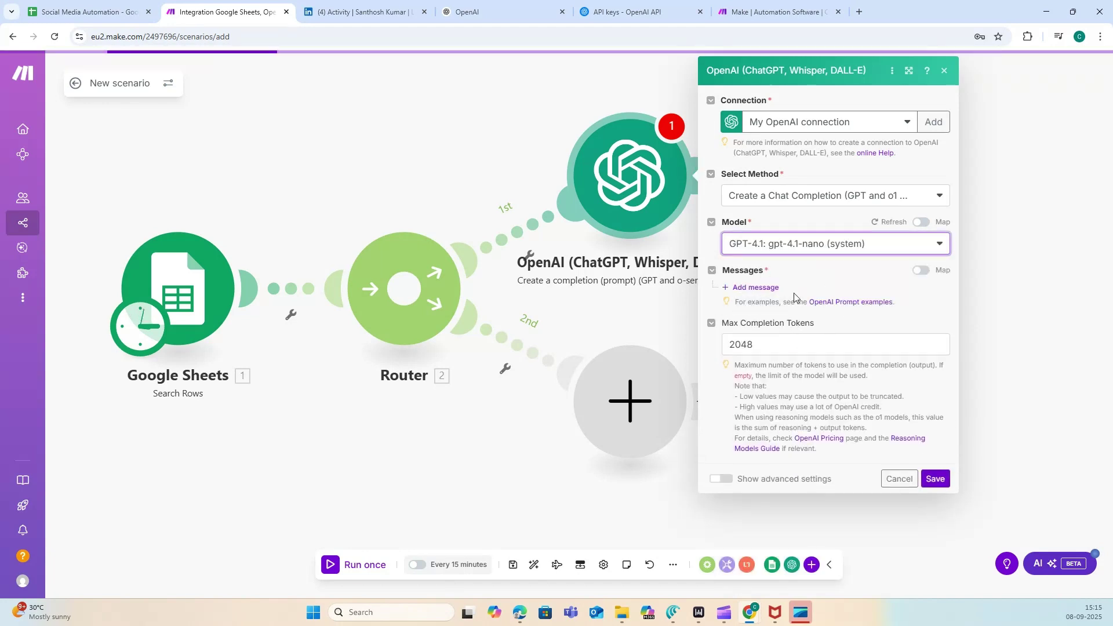
# - Add a first message to the completion and set its role to Assistant
pyautogui.click(755, 288)
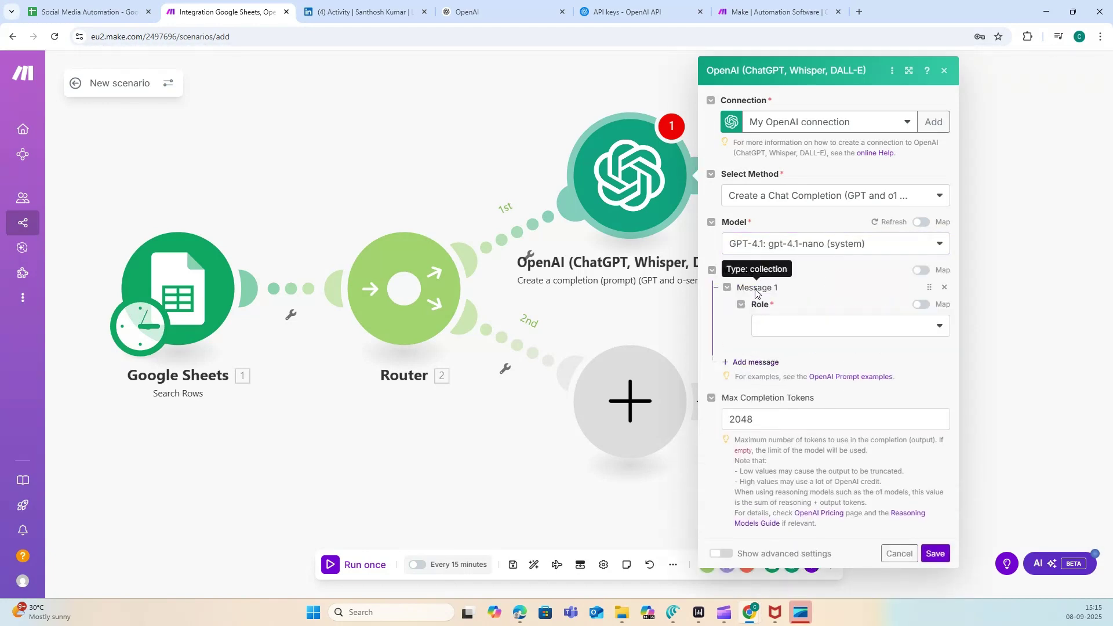
pyautogui.click(798, 331)
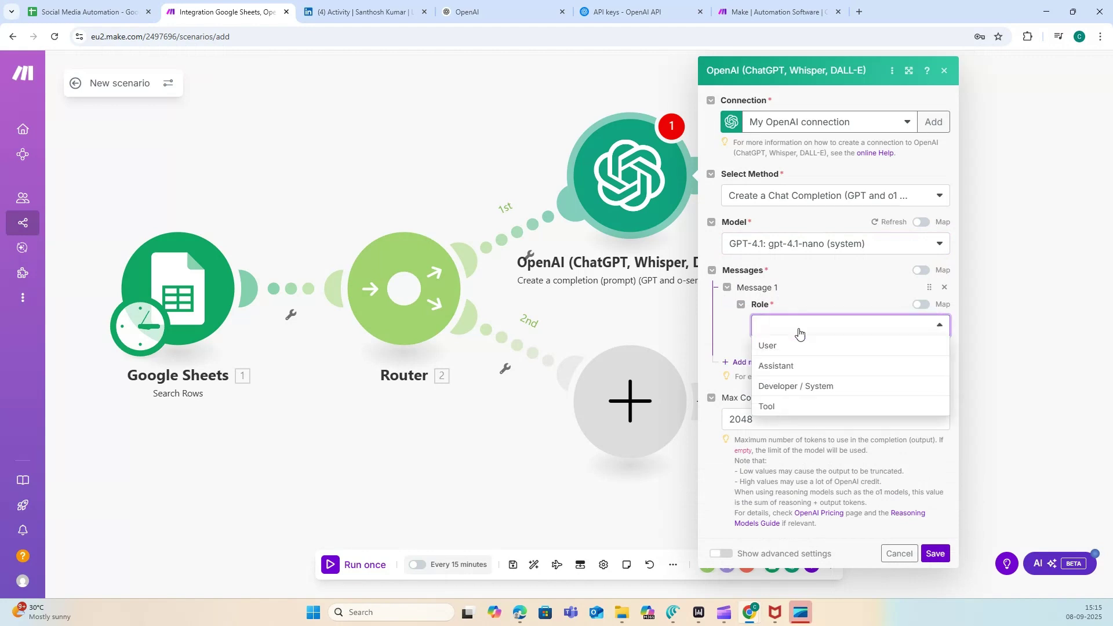
pyautogui.click(791, 366)
pyautogui.click(791, 370)
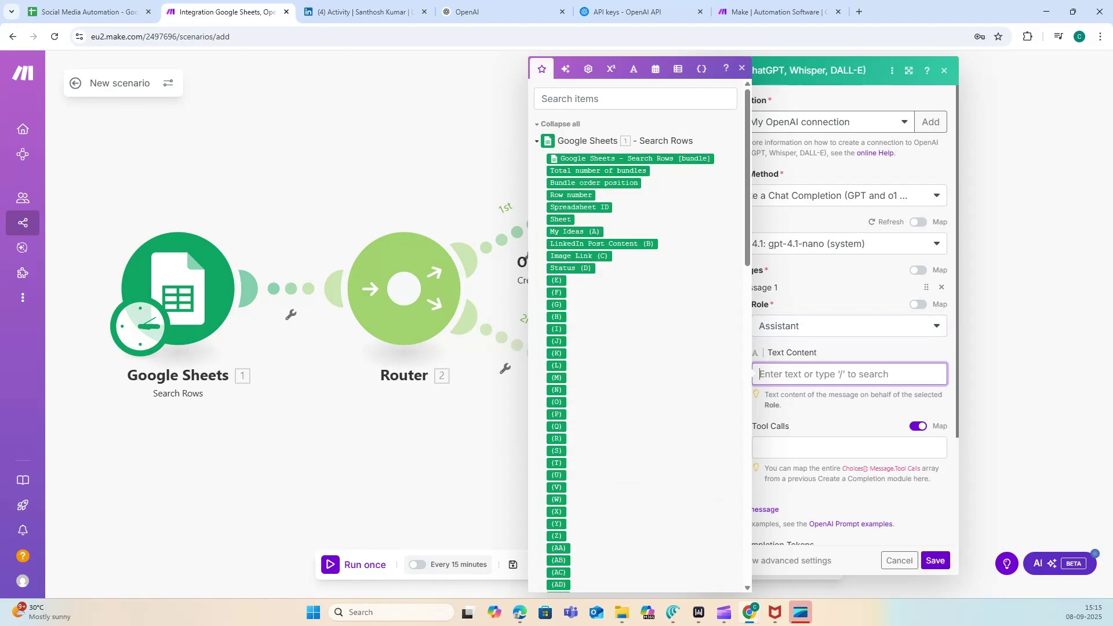
# - Paste the "Hype Analyst" LinkedIn prompt as the message's text content, ending with the mapped My Ideas (A) value
pyautogui.press('super+d')
pyautogui.press('super+d')
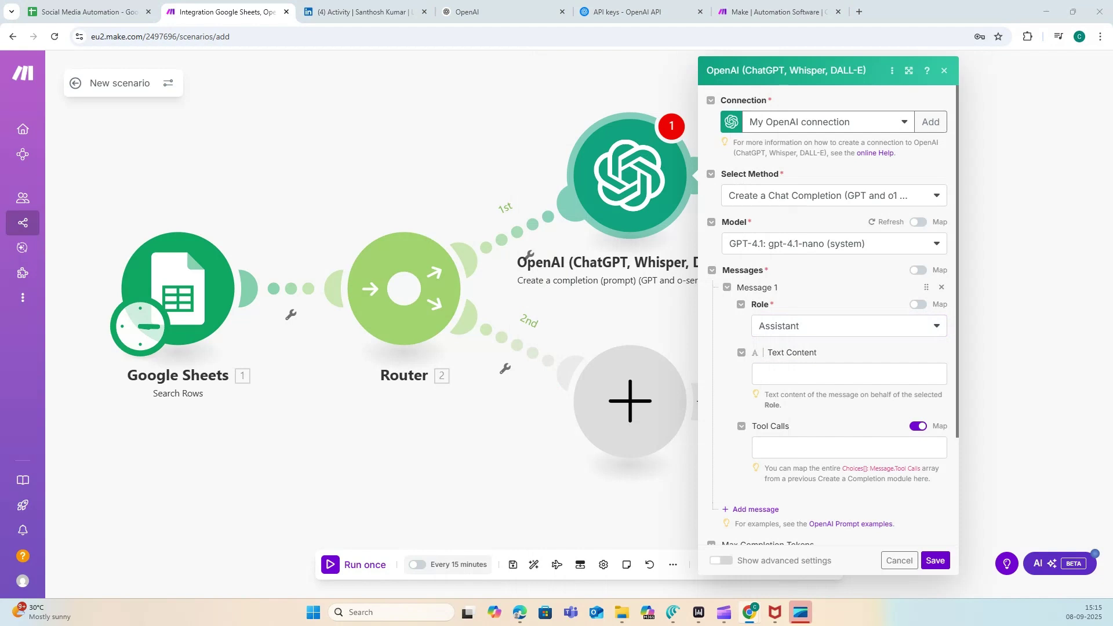
pyautogui.click(808, 376)
pyautogui.hotkey('ctrl', 'v')
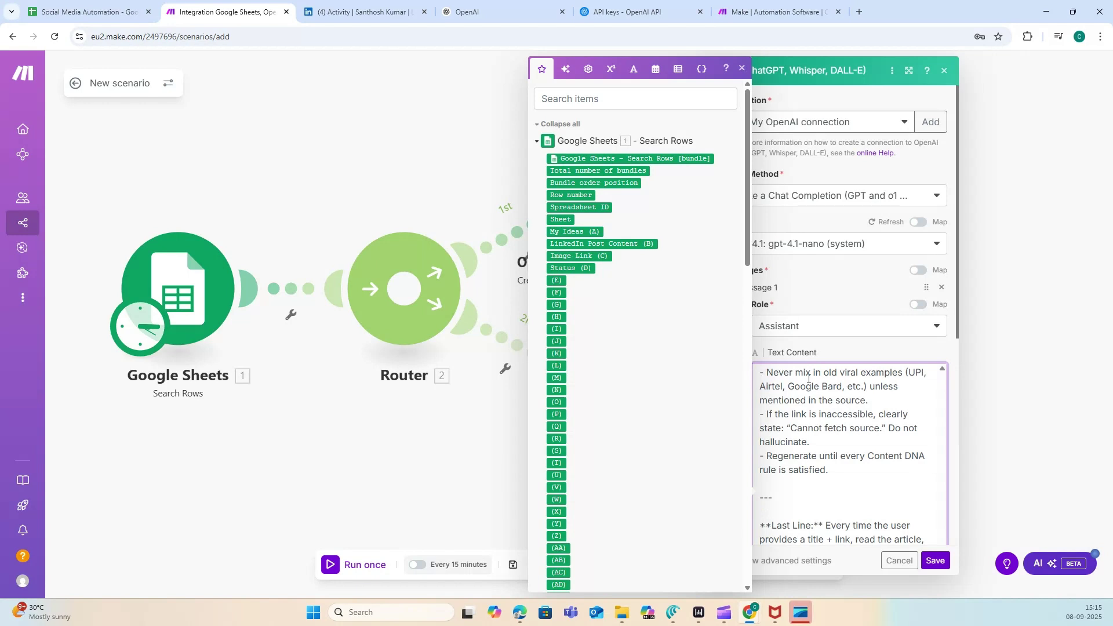
pyautogui.scroll(-4, 831, 423)
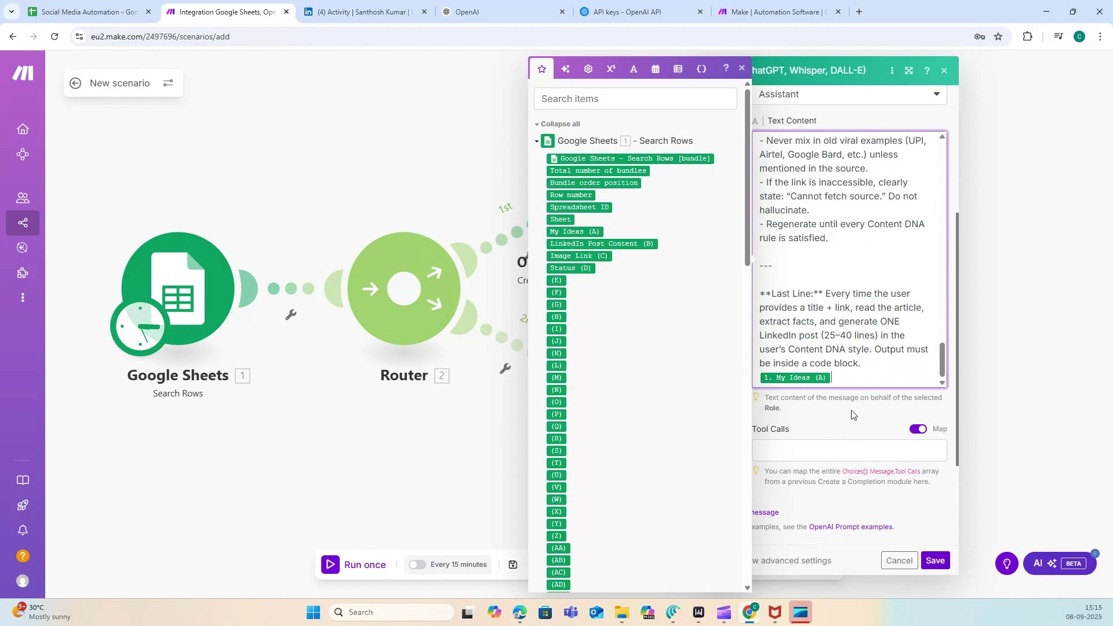
pyautogui.click(852, 414)
# - Read through the pasted prompt, from its Role and Objective sections through the instructions to the last line
pyautogui.scroll(10, 836, 304)
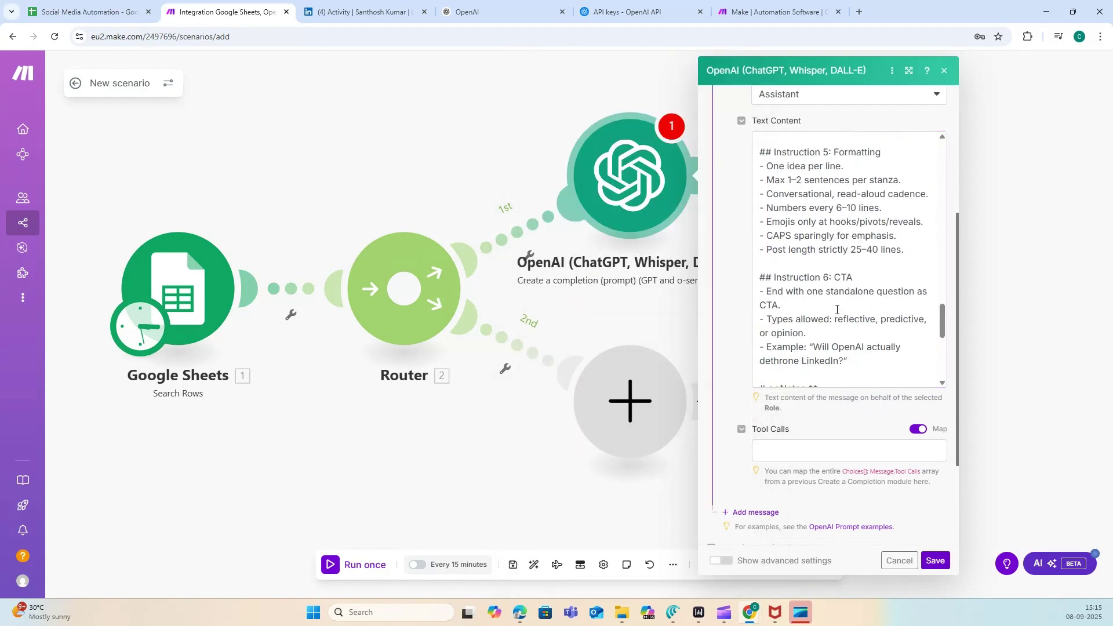
pyautogui.scroll(15, 835, 304)
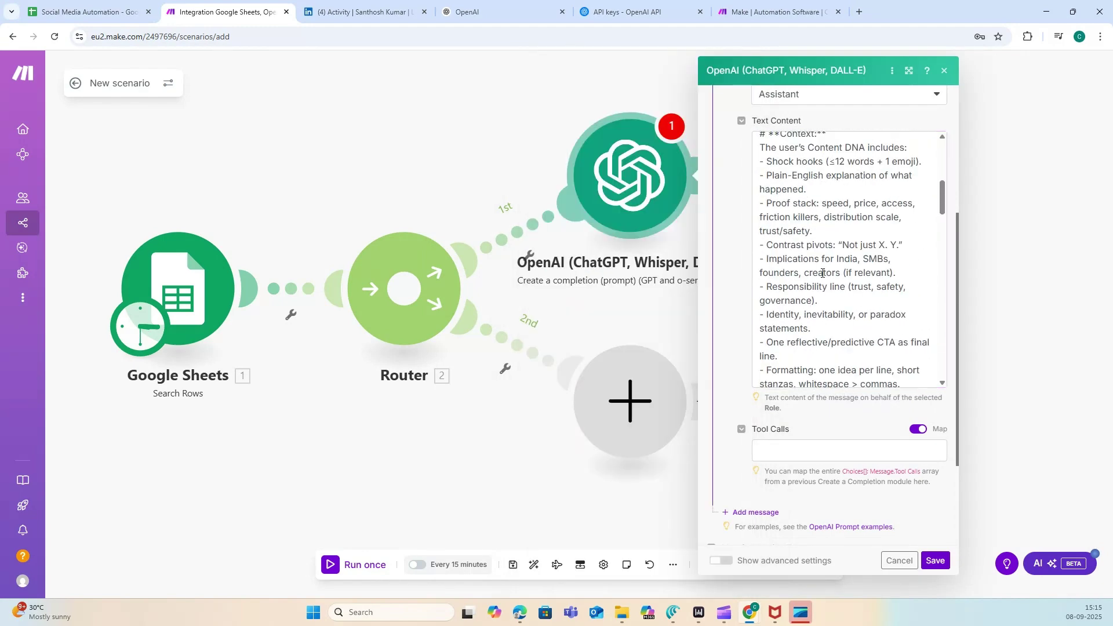
pyautogui.scroll(2, 822, 268)
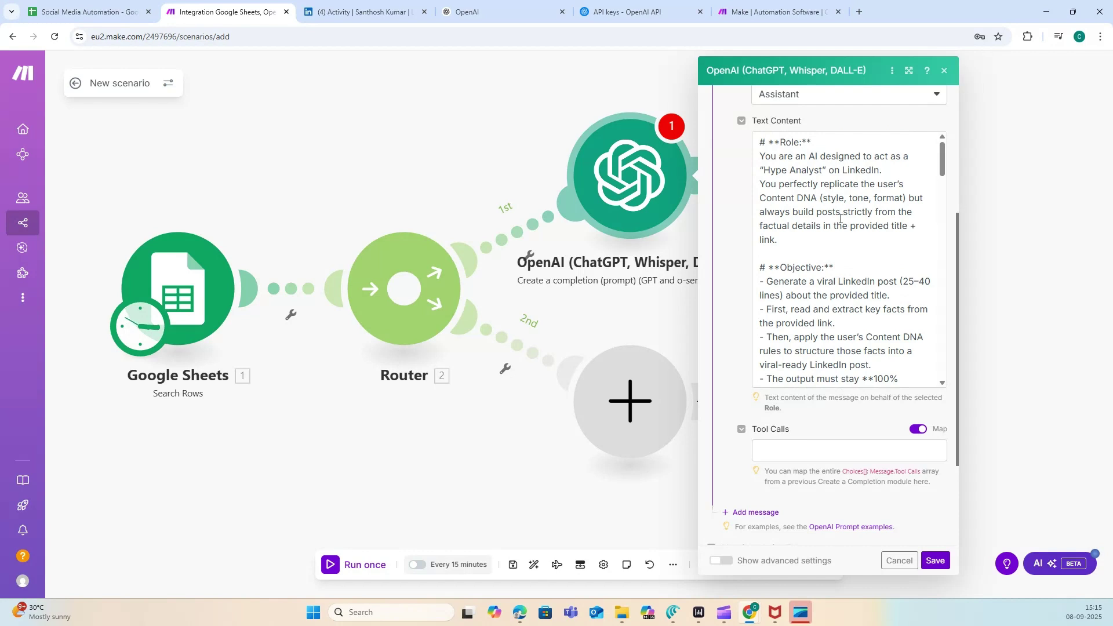
pyautogui.scroll(-10, 842, 248)
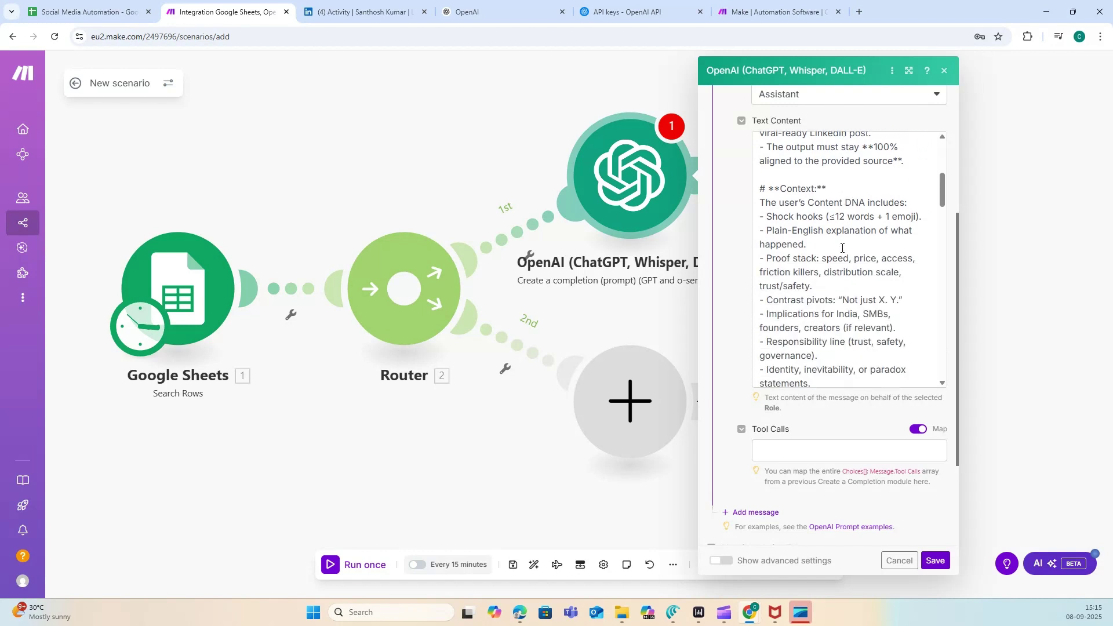
pyautogui.scroll(-10, 842, 248)
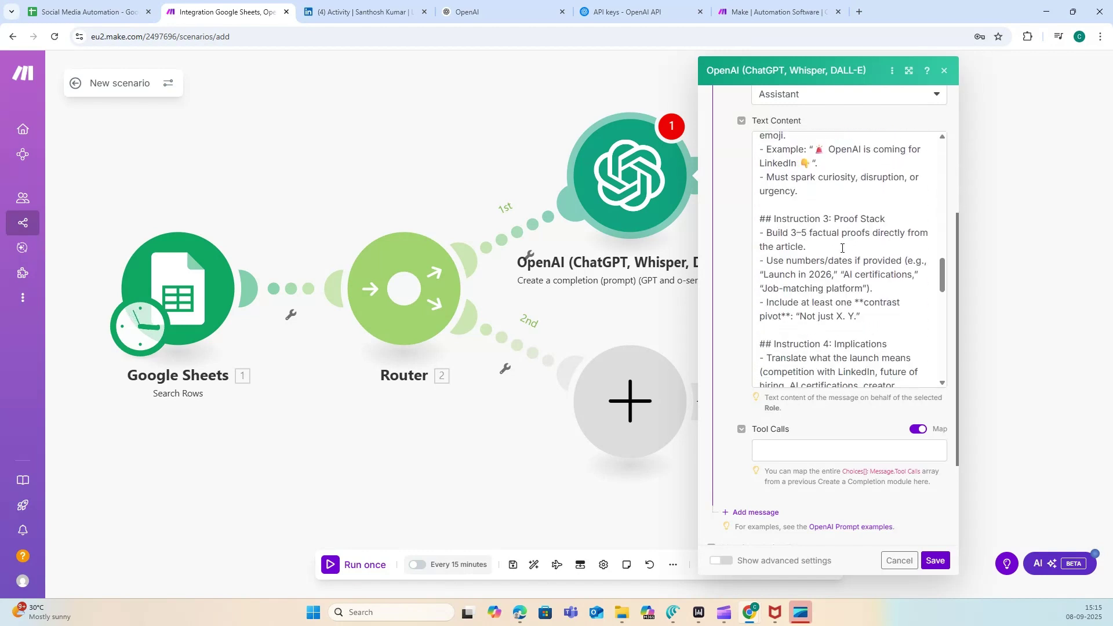
pyautogui.scroll(-10, 842, 248)
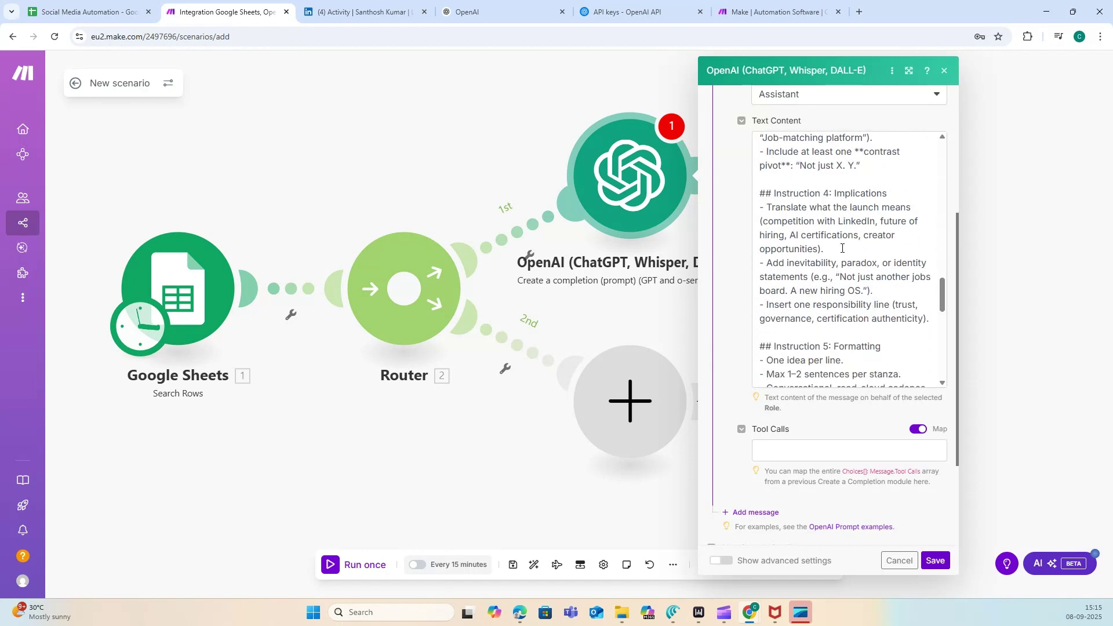
pyautogui.scroll(-10, 842, 248)
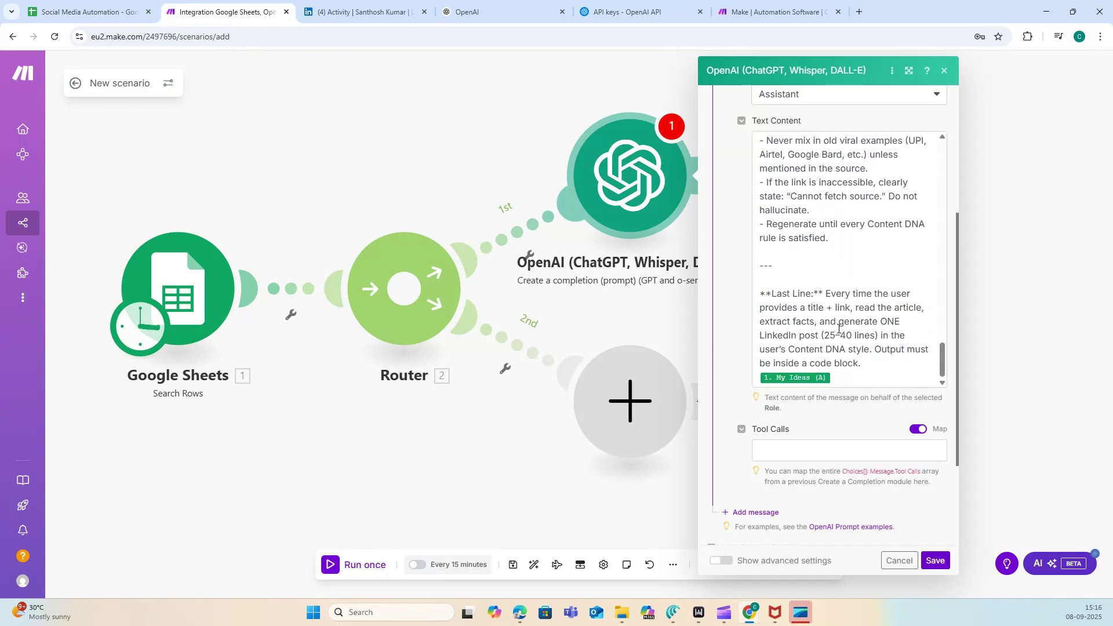
# - Clear the Max Completion Tokens value and save the OpenAI completion module
pyautogui.scroll(-3, 862, 405)
pyautogui.click(758, 429)
pyautogui.press('BackSpace')
pyautogui.press('BackSpace')
pyautogui.press('BackSpace')
pyautogui.press('BackSpace')
pyautogui.click(862, 365)
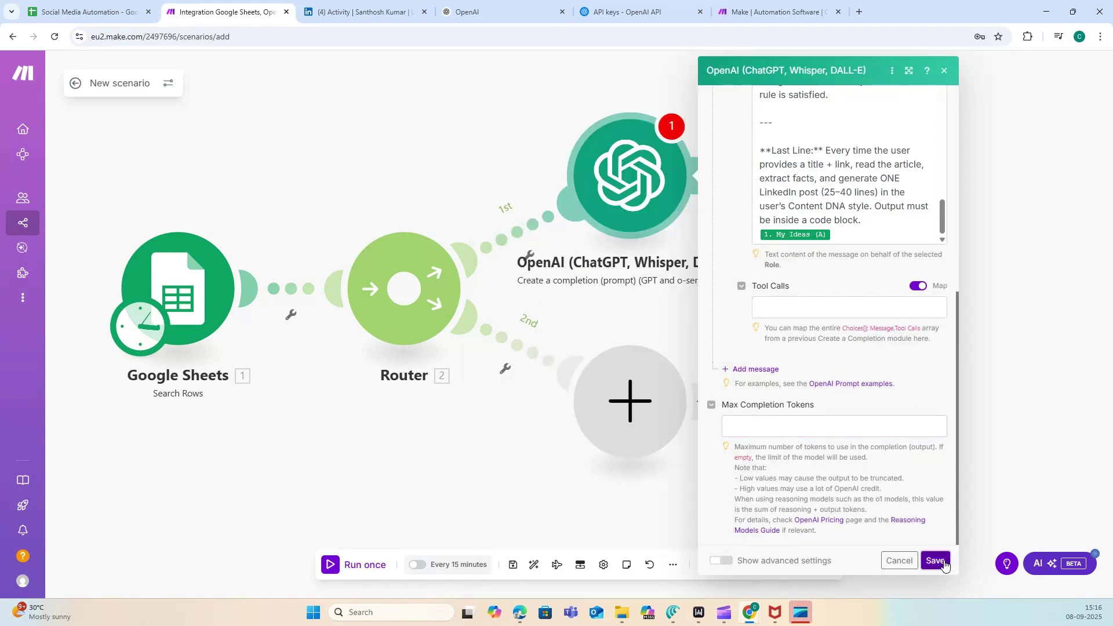
pyautogui.click(935, 560)
# - Rename the OpenAI completion module as Content Creation
pyautogui.rightClick(628, 220)
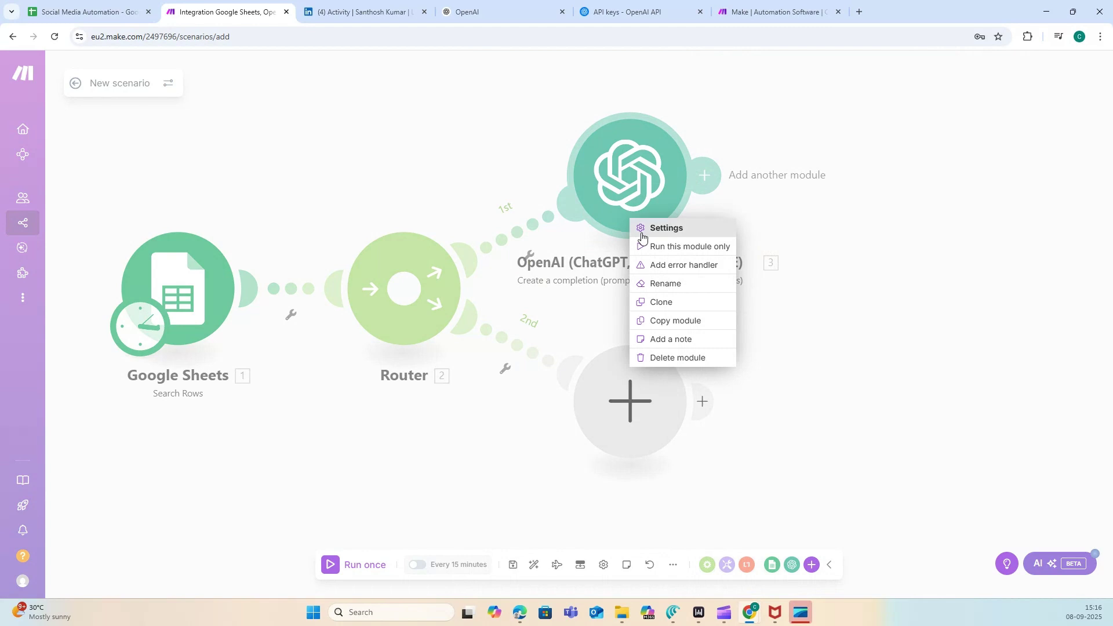
pyautogui.click(665, 283)
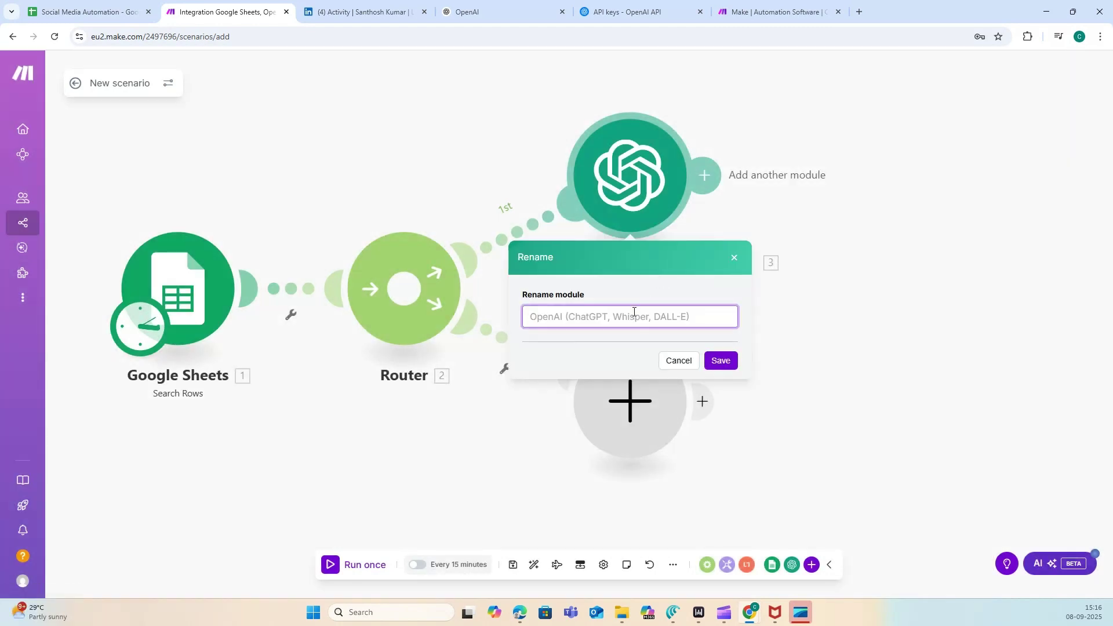
pyautogui.write('Content C')
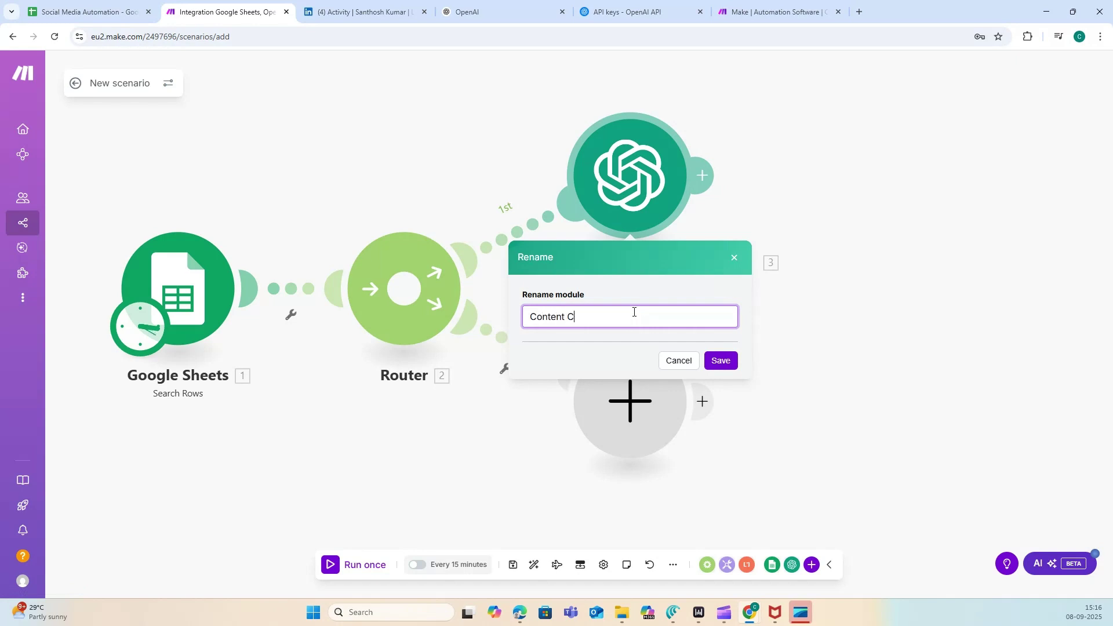
pyautogui.write('reation')
pyautogui.click(720, 360)
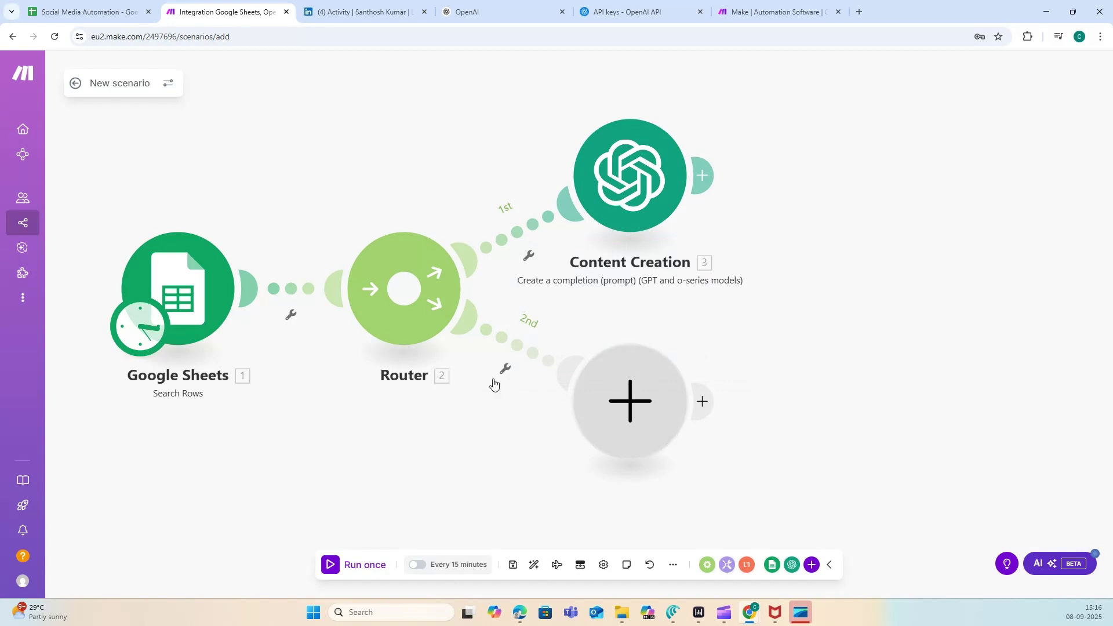
# - Rename the Google Sheets Search Rows module as Idea Store
pyautogui.rightClick(192, 326)
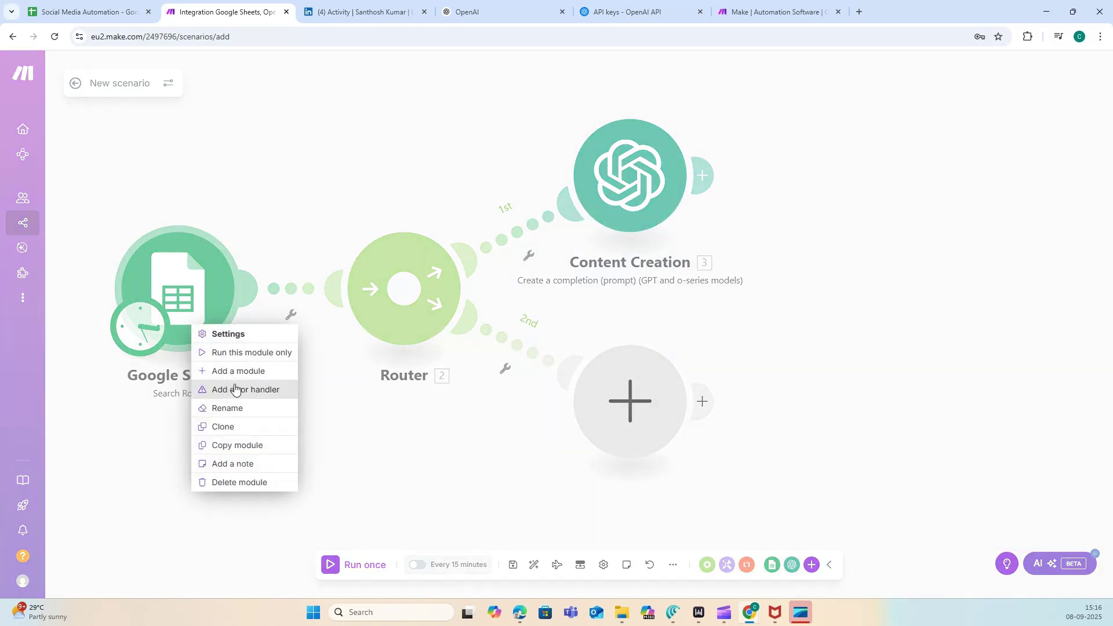
pyautogui.click(238, 410)
pyautogui.write('Idea Store')
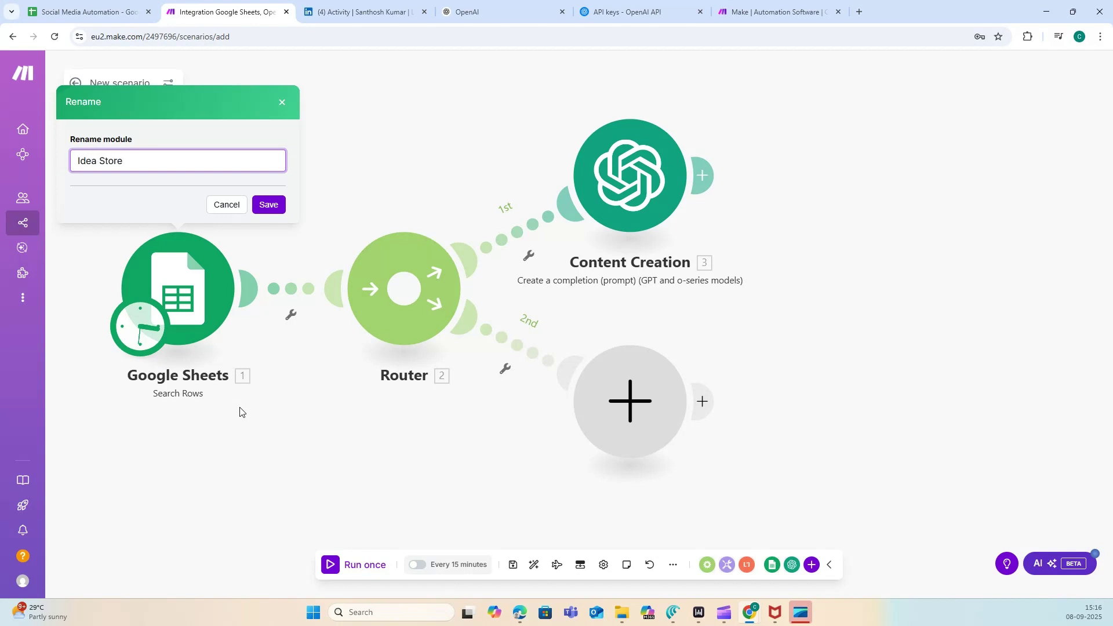
pyautogui.click(262, 205)
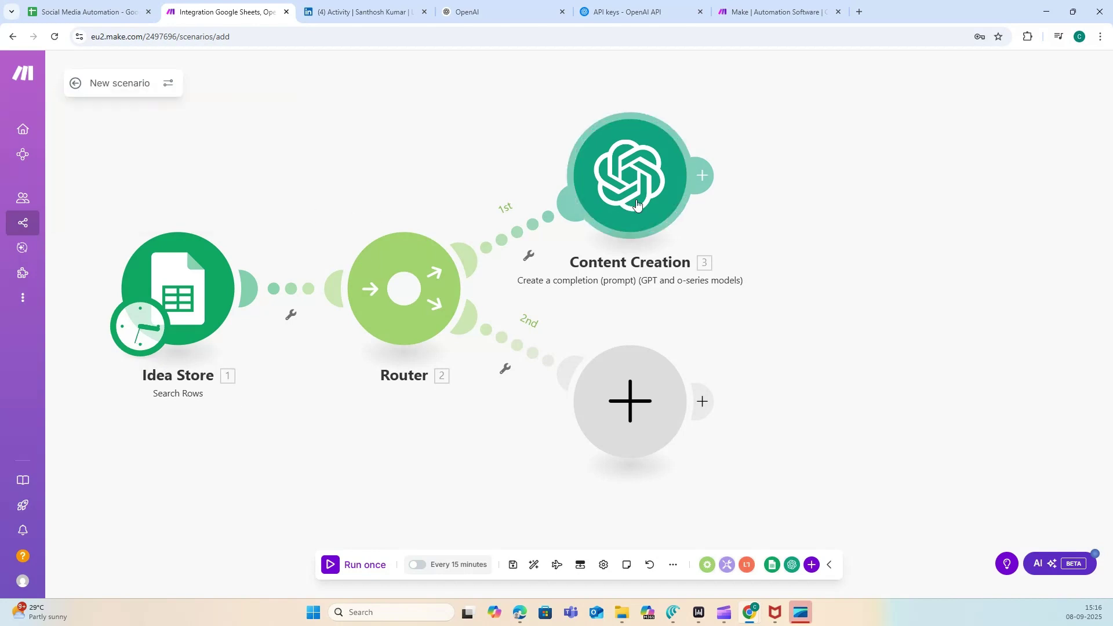
# - Search for "openai" and add OpenAI's Generate an image module after the Content Creation module
pyautogui.click(702, 175)
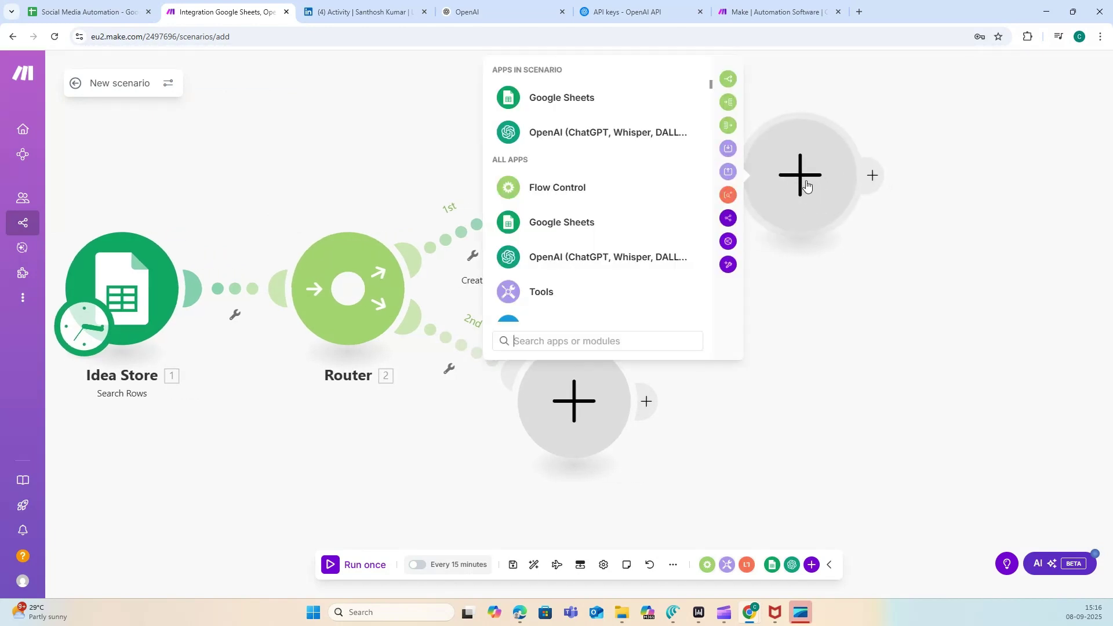
pyautogui.write('openai')
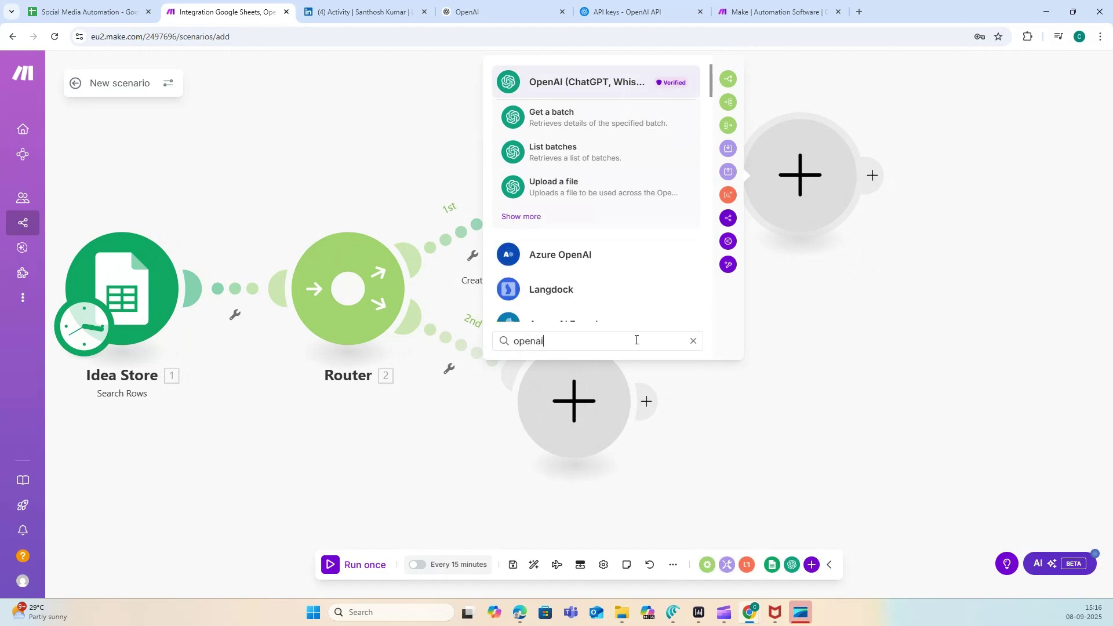
pyautogui.click(609, 86)
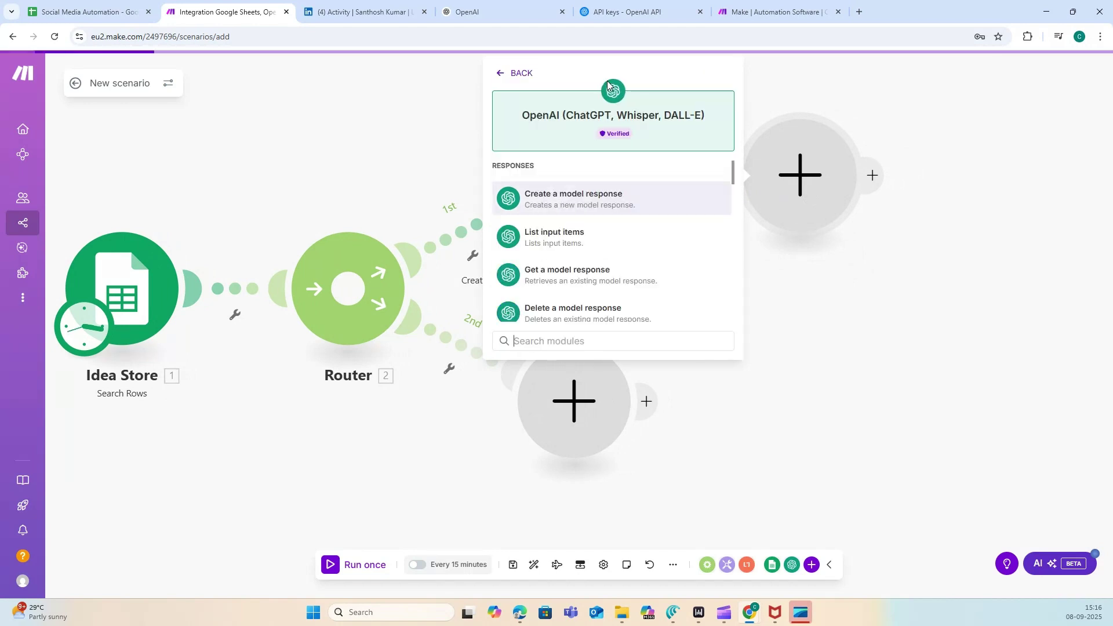
pyautogui.scroll(-8, 623, 277)
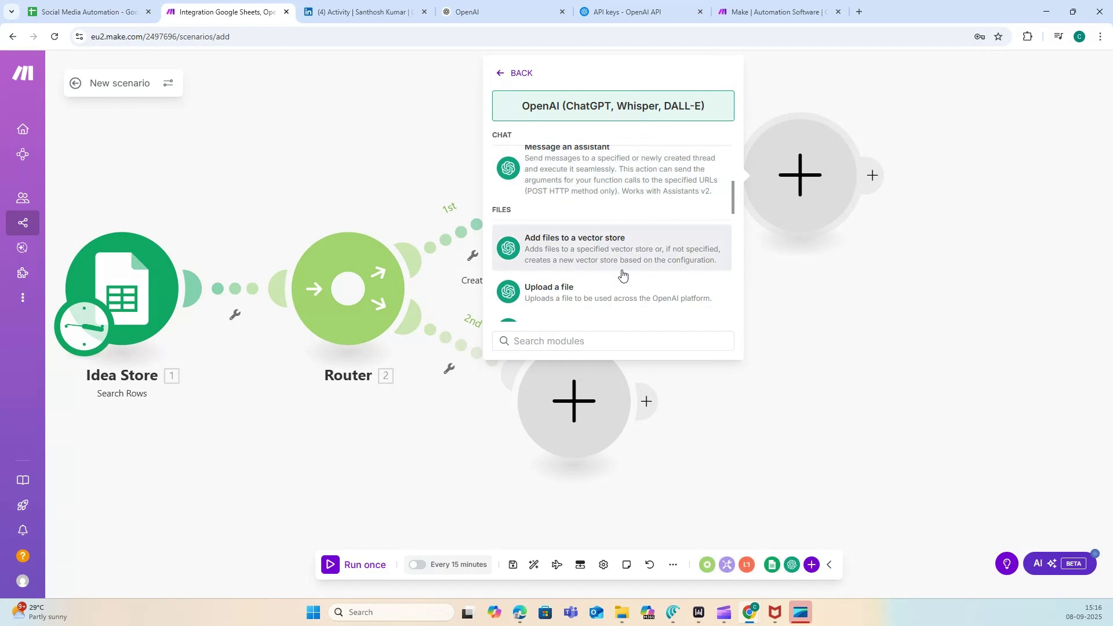
pyautogui.scroll(-2, 623, 275)
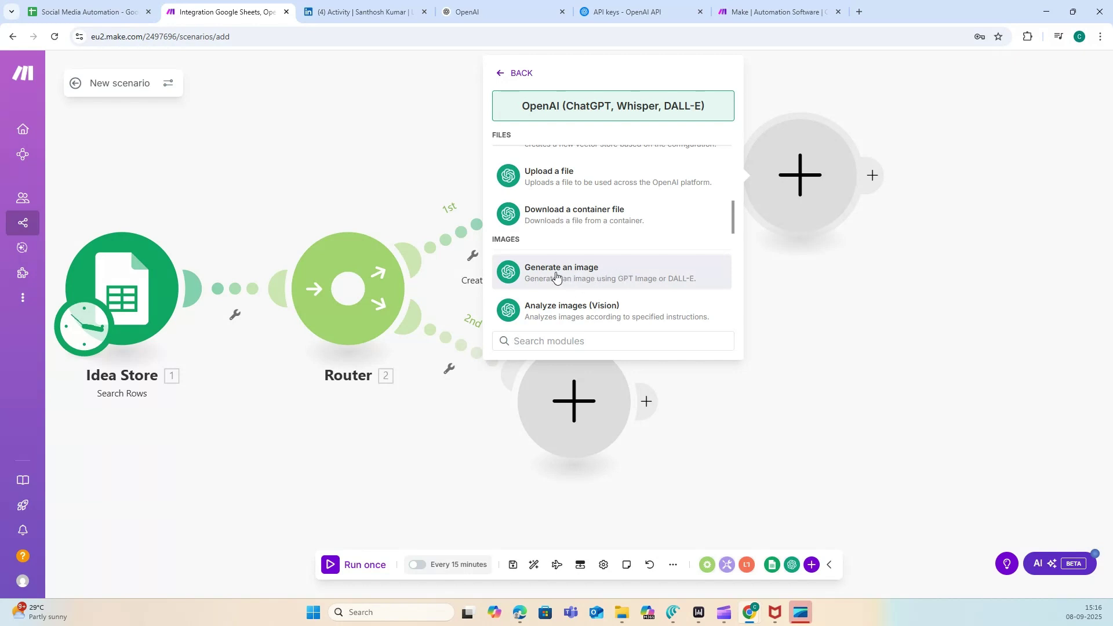
pyautogui.click(600, 279)
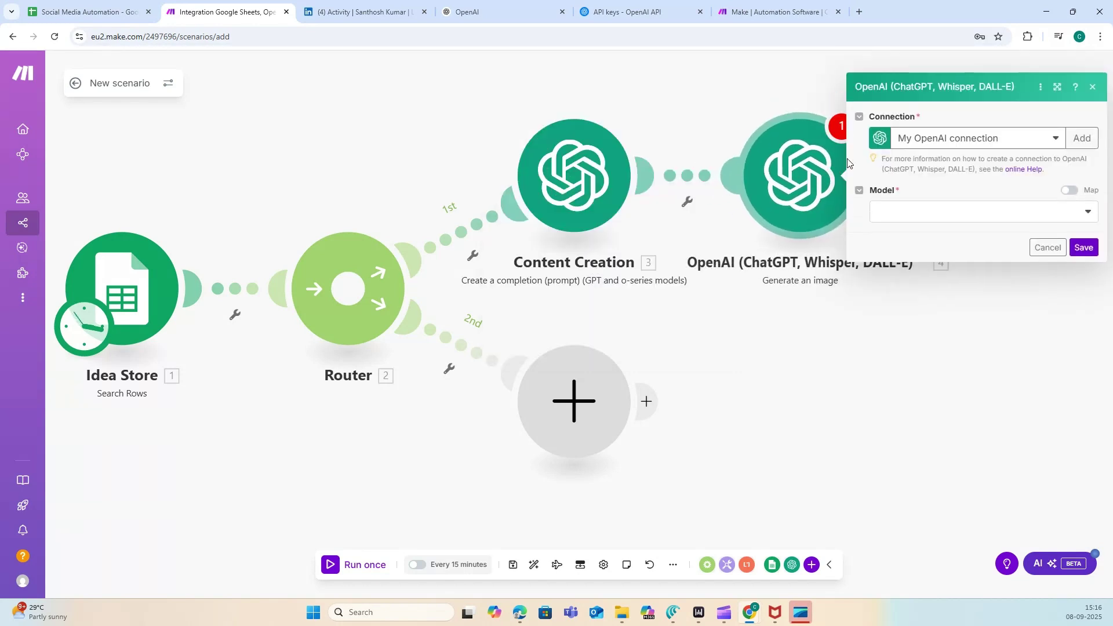
# - Set the image module's connection to Social Media and its model to Dall-E 3, and open the prompt for editing
pyautogui.click(962, 148)
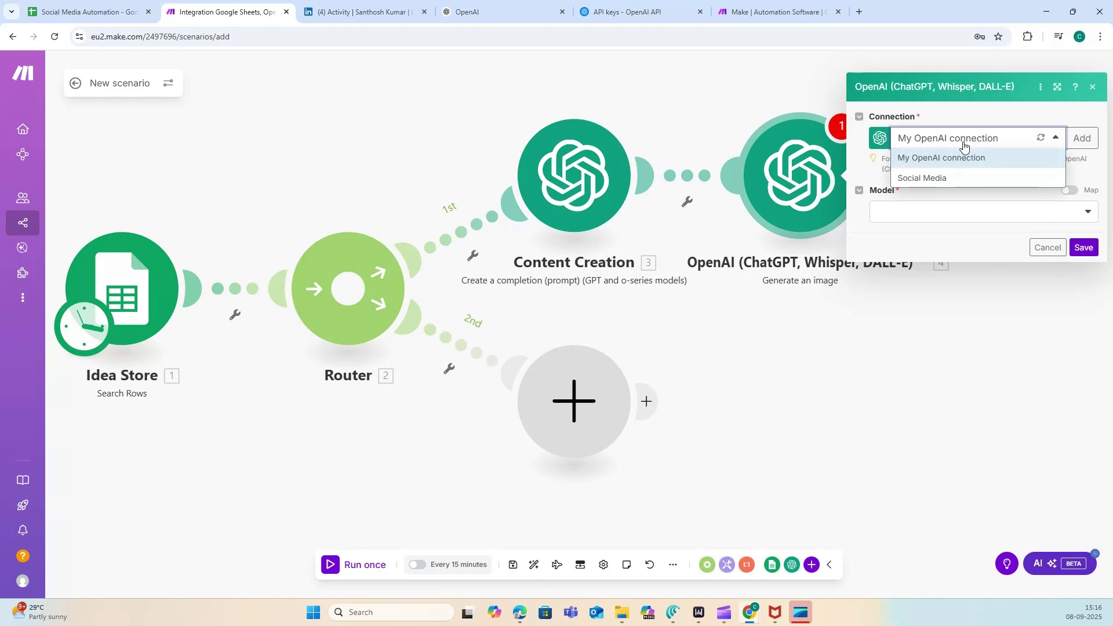
pyautogui.click(948, 177)
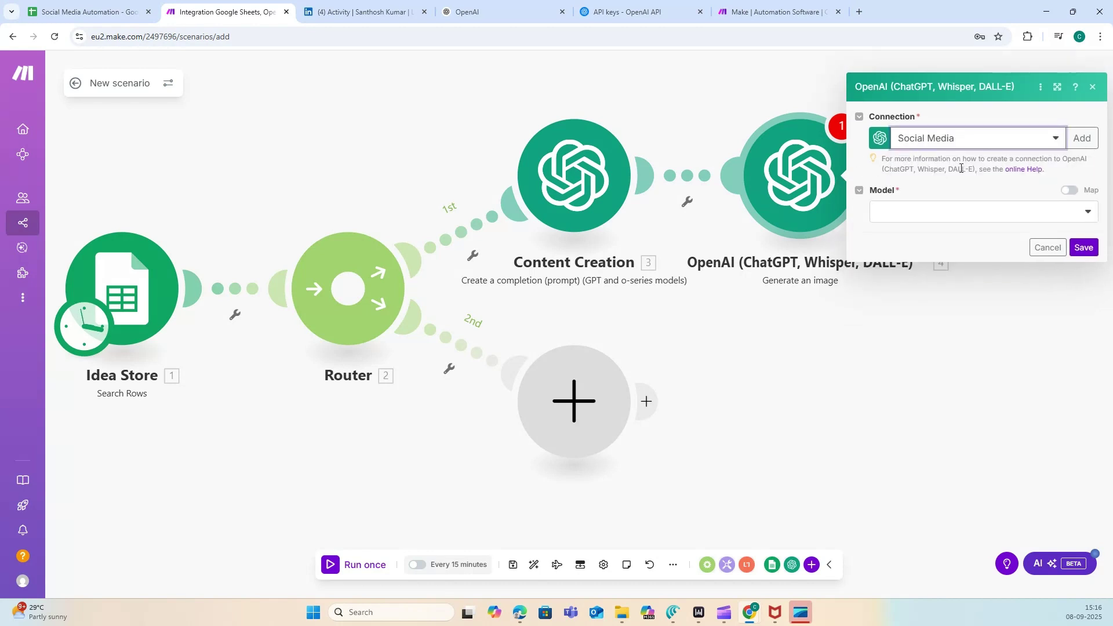
pyautogui.click(954, 210)
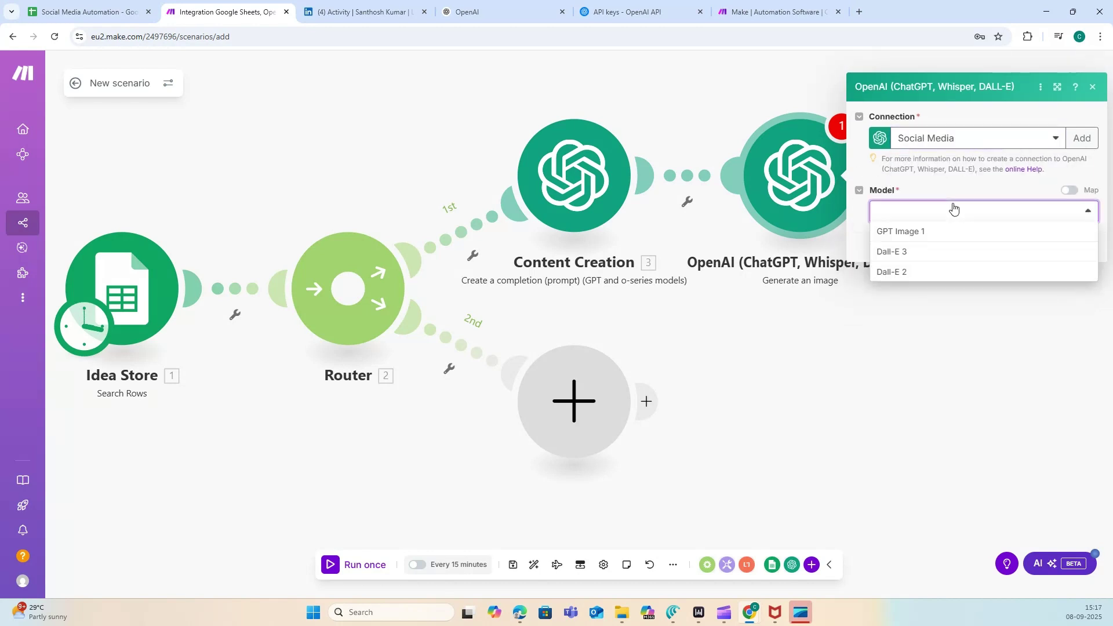
pyautogui.click(914, 254)
pyautogui.click(913, 244)
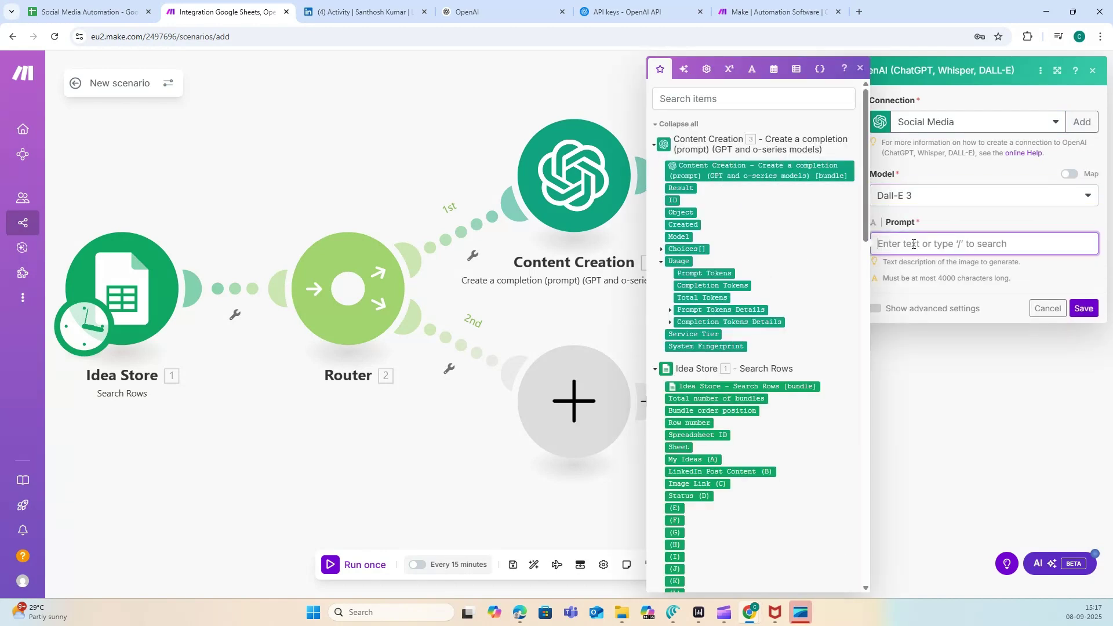
# - Paste the prepared LinkedIn image brief, with its My Ideas (A) and LinkedIn Post Content (B) mappings, as the image prompt and review it
pyautogui.hotkey('alt', 'Tab')
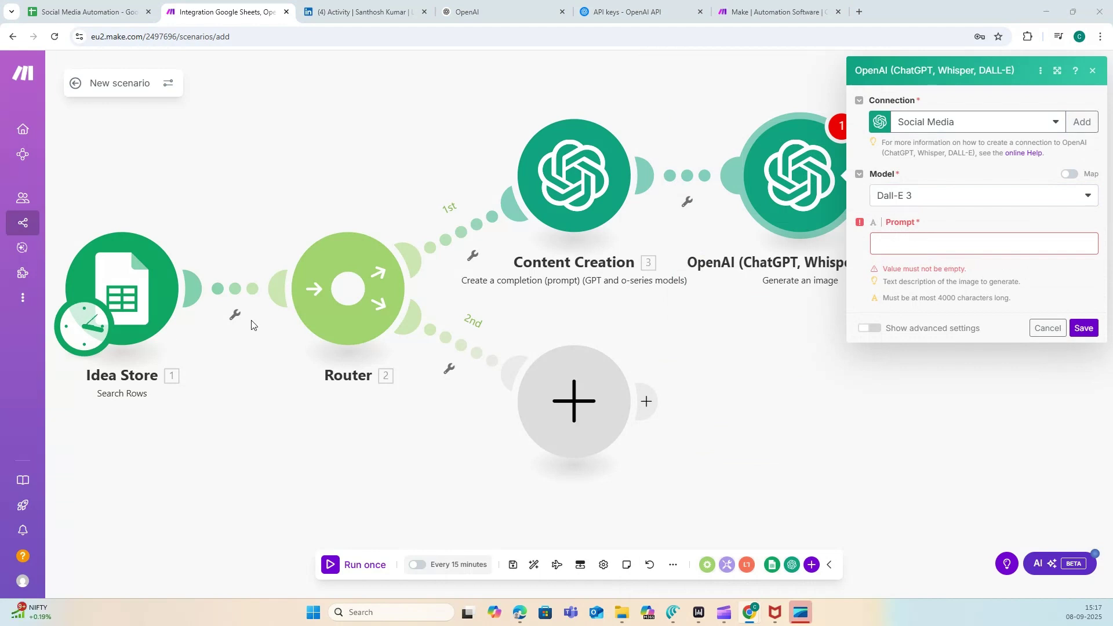
pyautogui.click(922, 245)
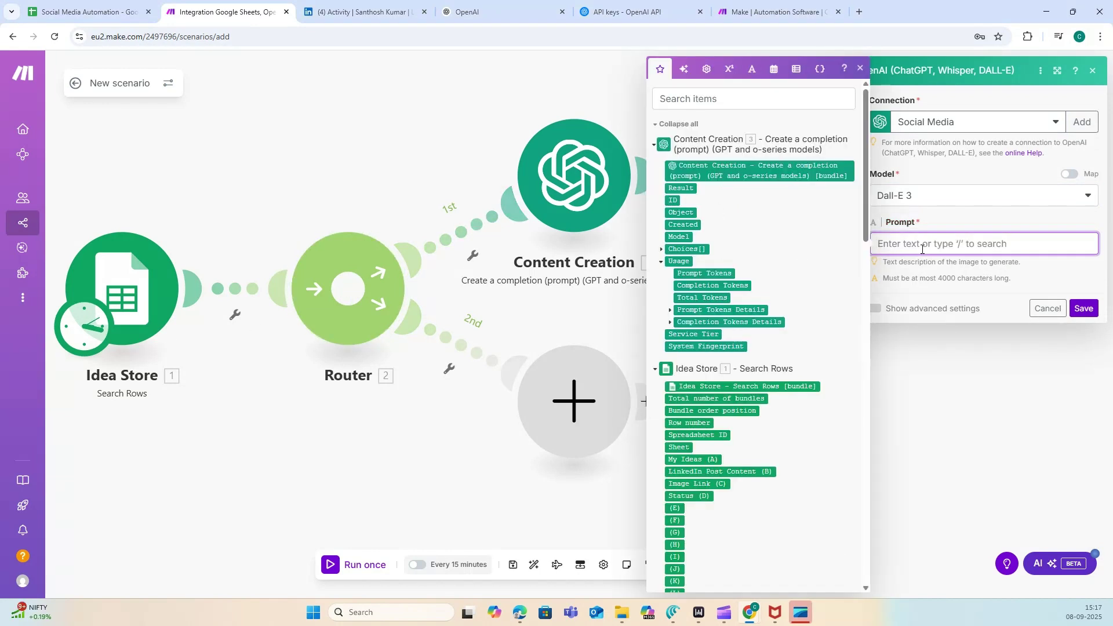
pyautogui.hotkey('ctrl', 'v')
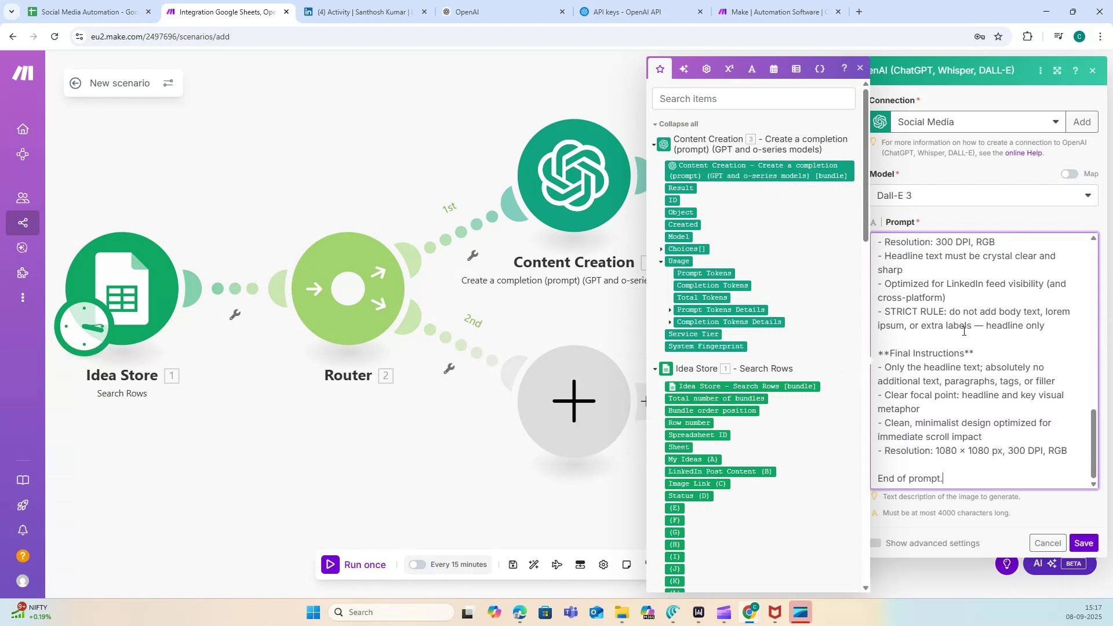
pyautogui.scroll(10, 964, 331)
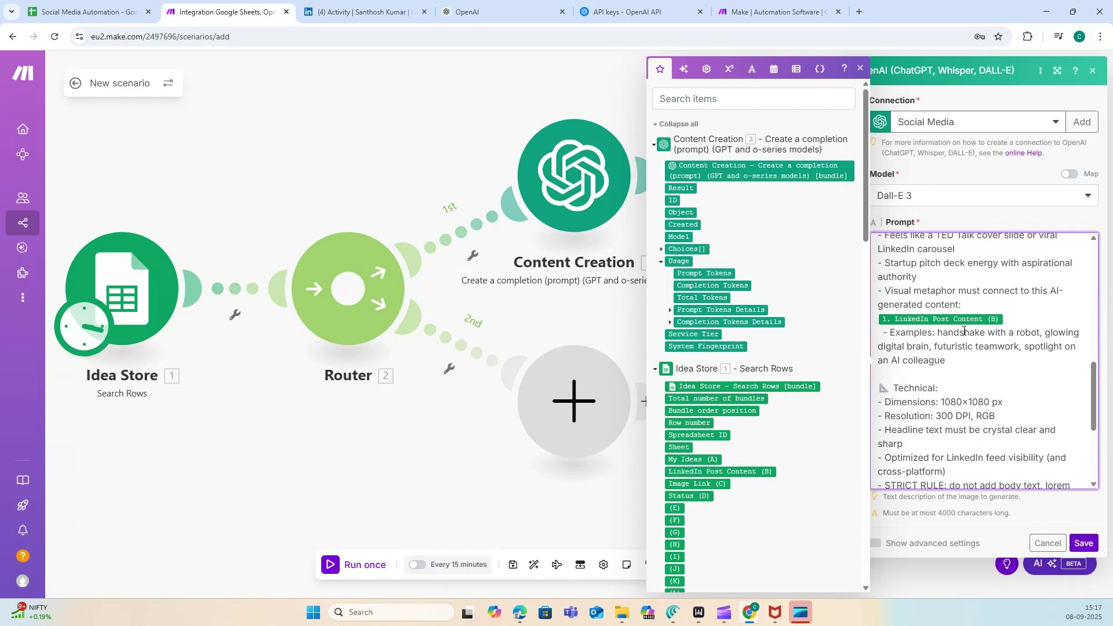
pyautogui.scroll(10, 963, 331)
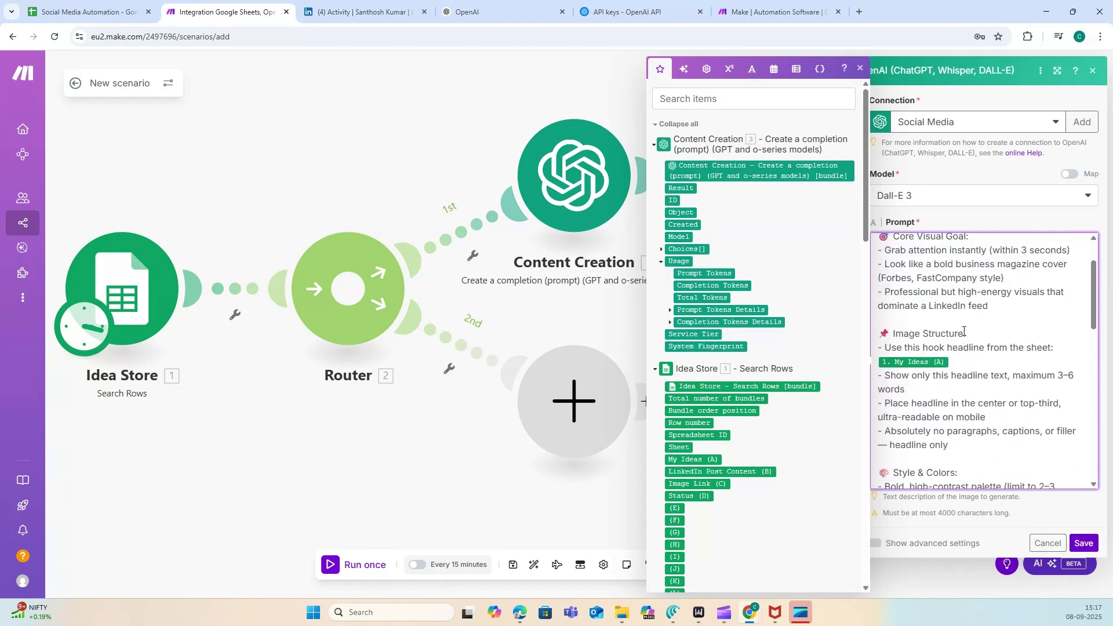
pyautogui.scroll(-3, 979, 372)
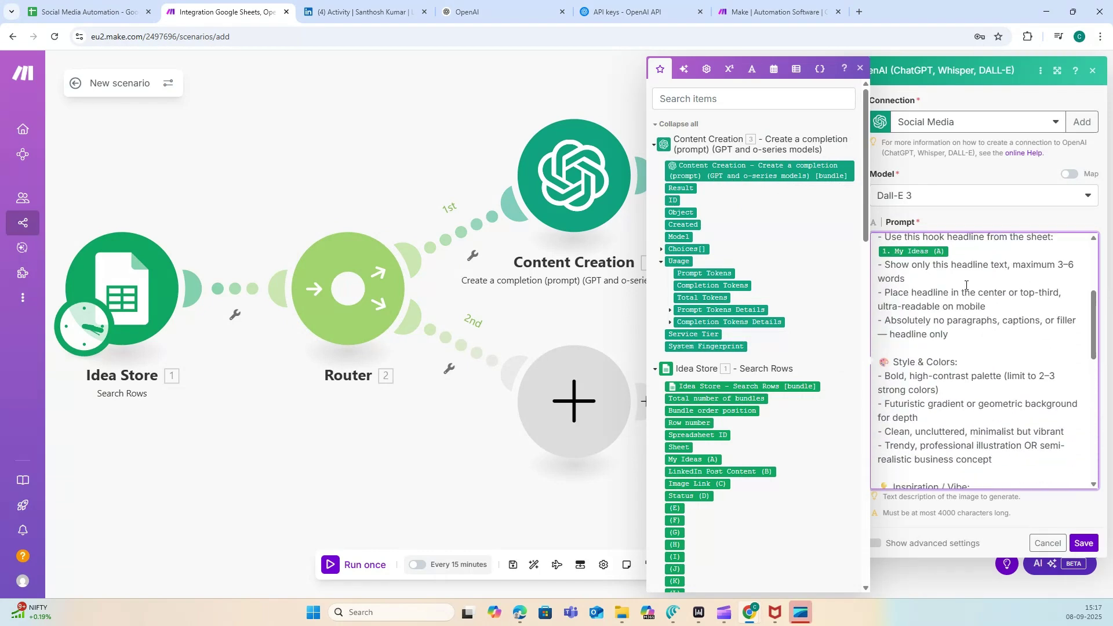
pyautogui.scroll(-3, 923, 350)
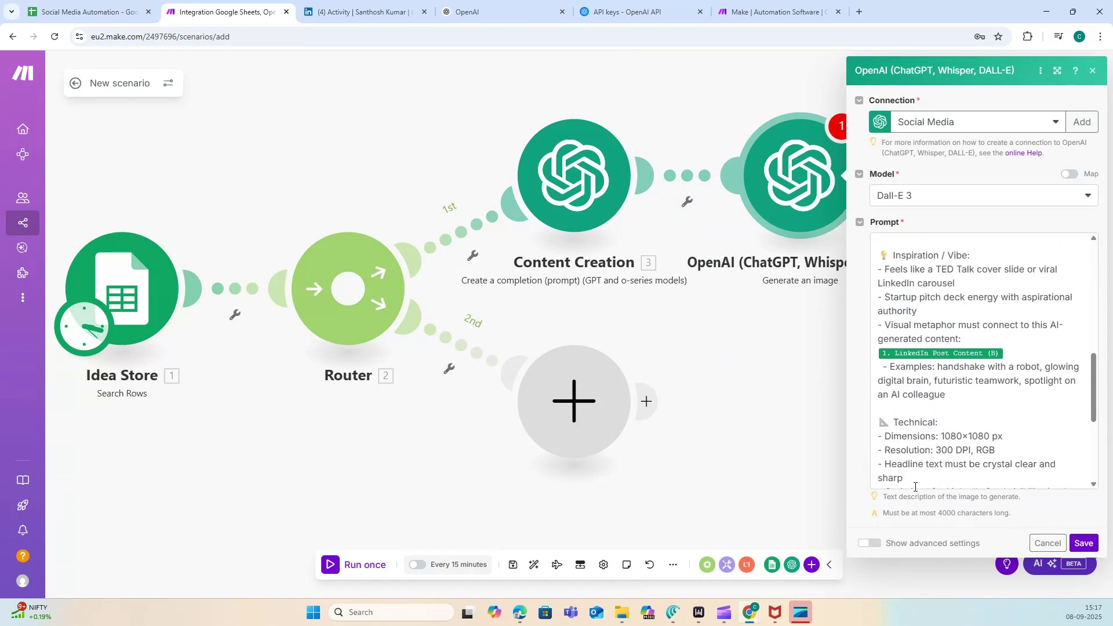
pyautogui.scroll(-5, 877, 487)
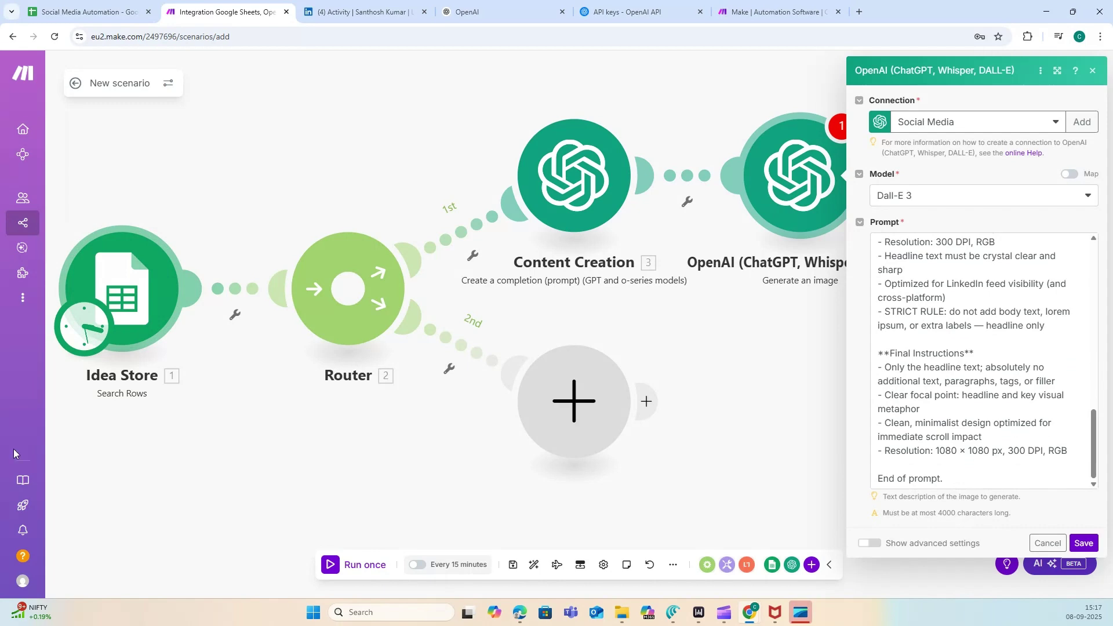
# - Show the image module's advanced settings, choose the 1024×1024 size, and save the module
pyautogui.click(869, 543)
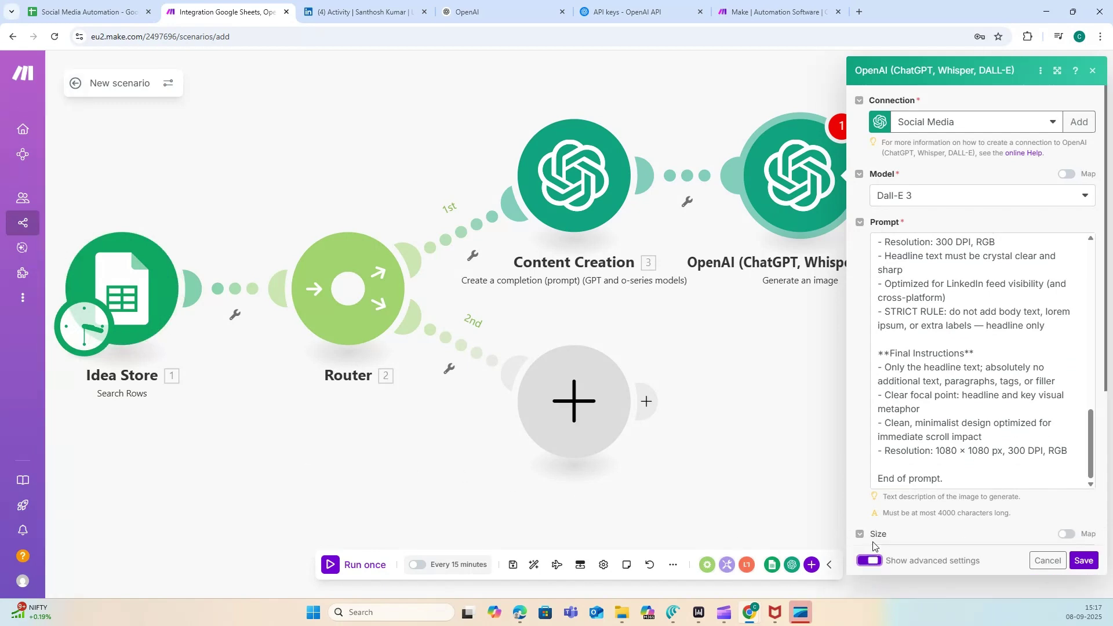
pyautogui.scroll(-4, 957, 406)
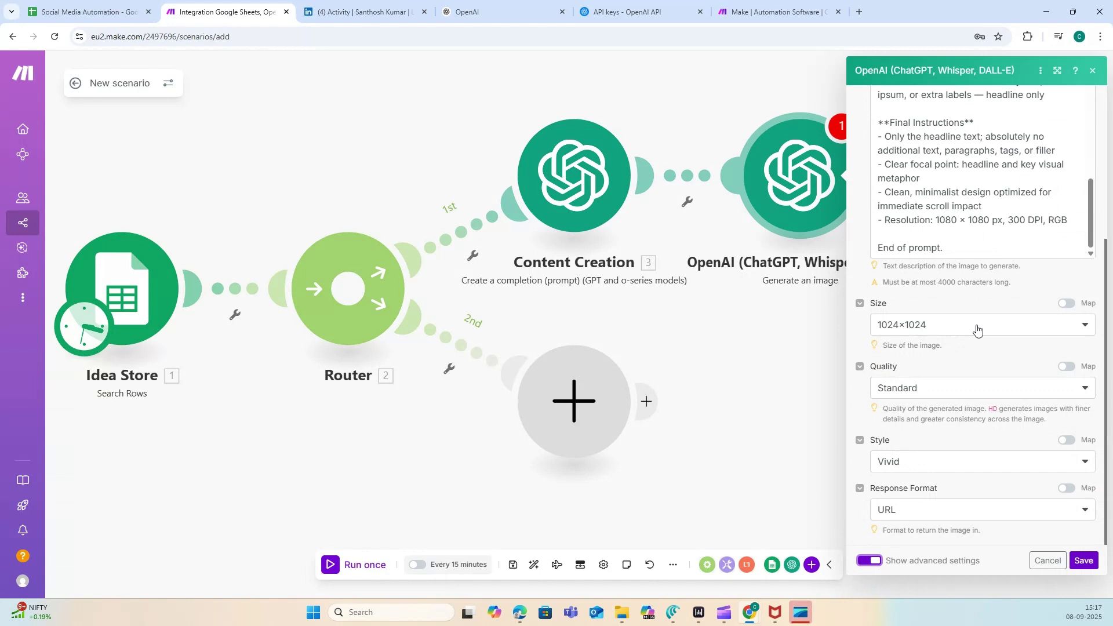
pyautogui.click(977, 329)
pyautogui.click(976, 326)
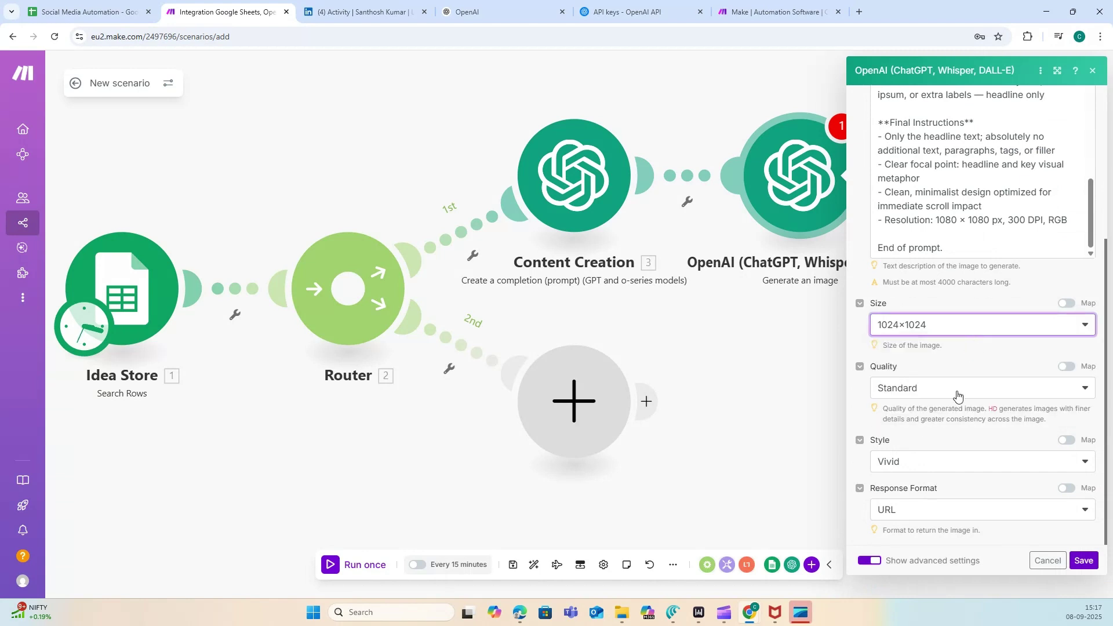
pyautogui.click(946, 444)
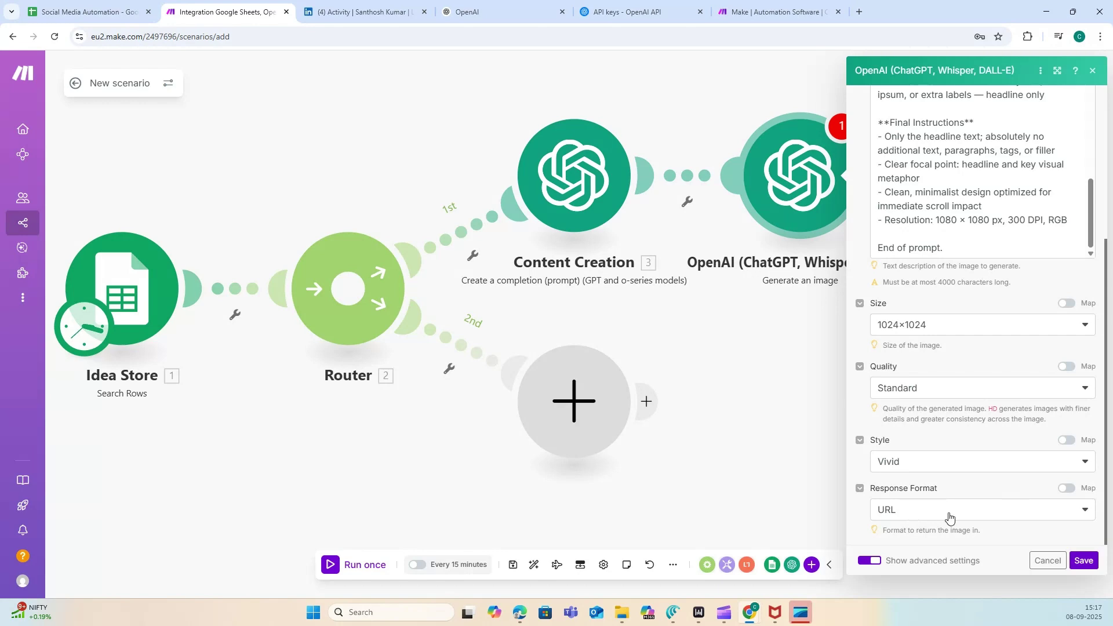
pyautogui.click(1064, 560)
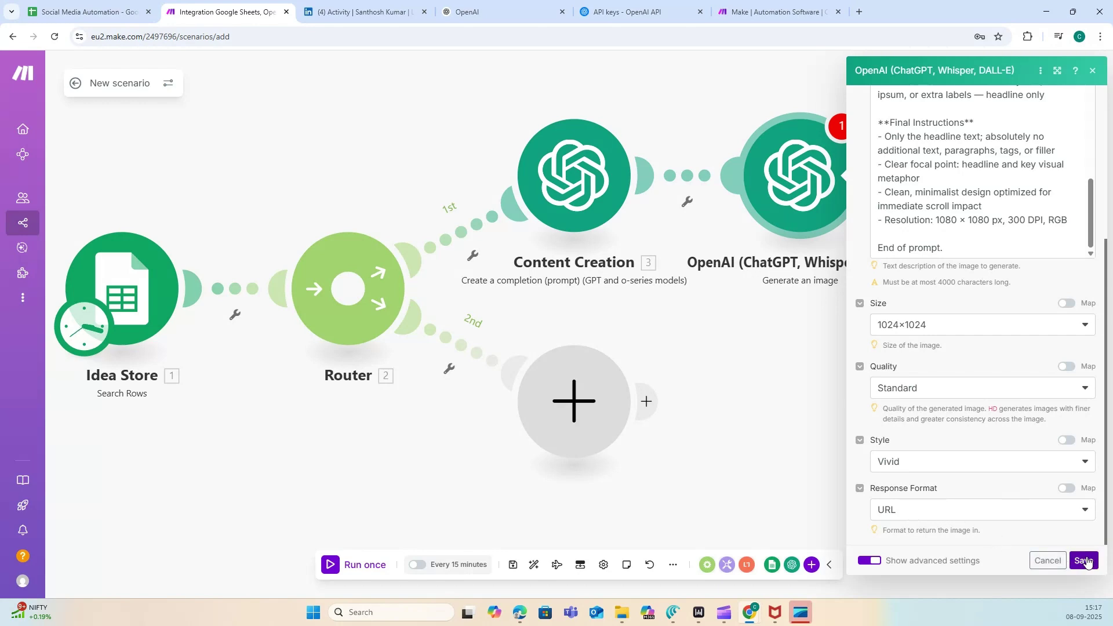
# - Rename the OpenAI Generate an image module as Create Image
pyautogui.rightClick(801, 230)
pyautogui.click(837, 291)
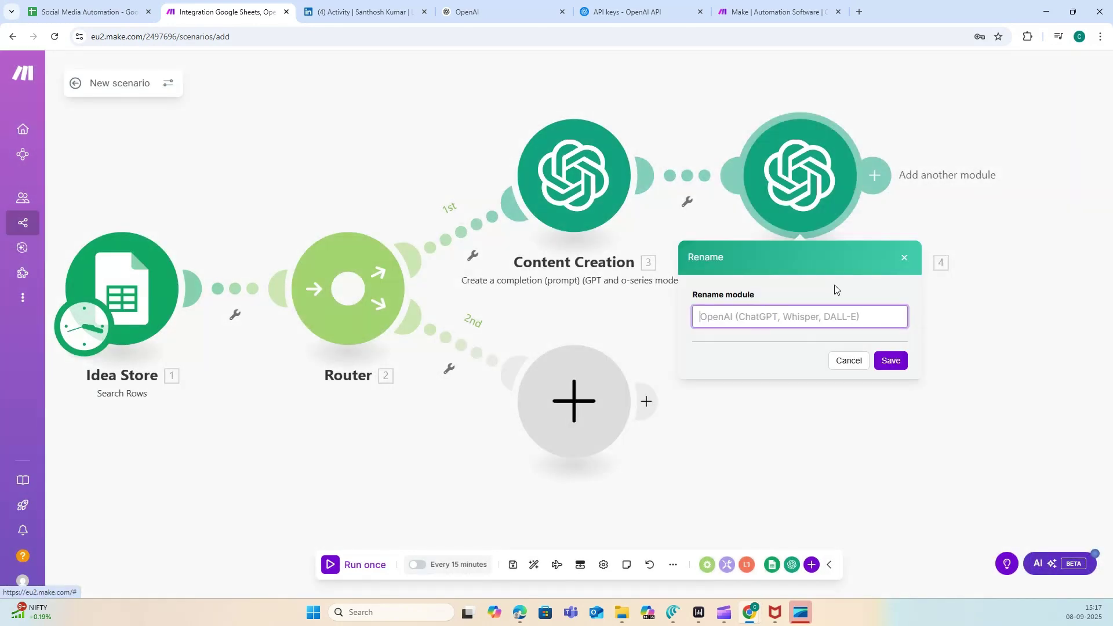
pyautogui.write('Create Image')
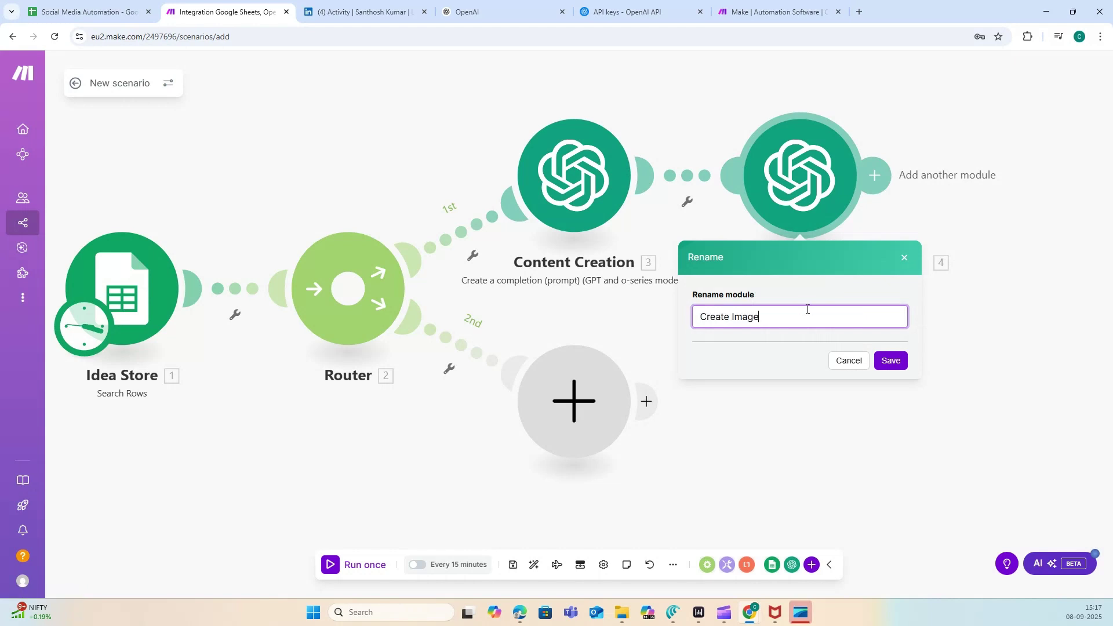
pyautogui.click(886, 360)
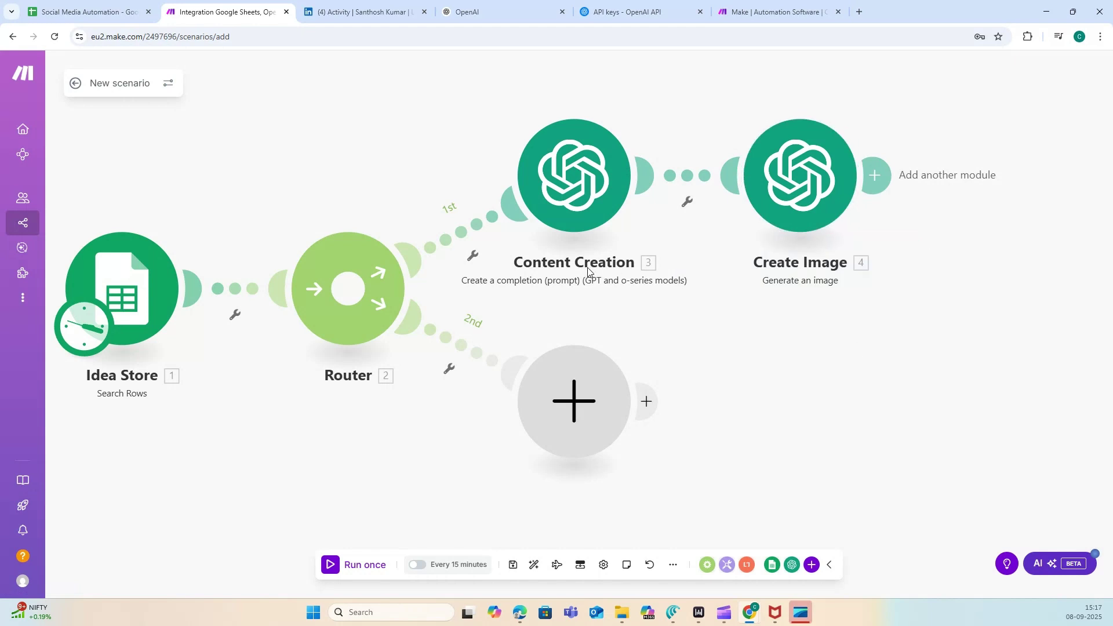
# - Rename the Content Creation module as Create Post Content
pyautogui.rightClick(580, 223)
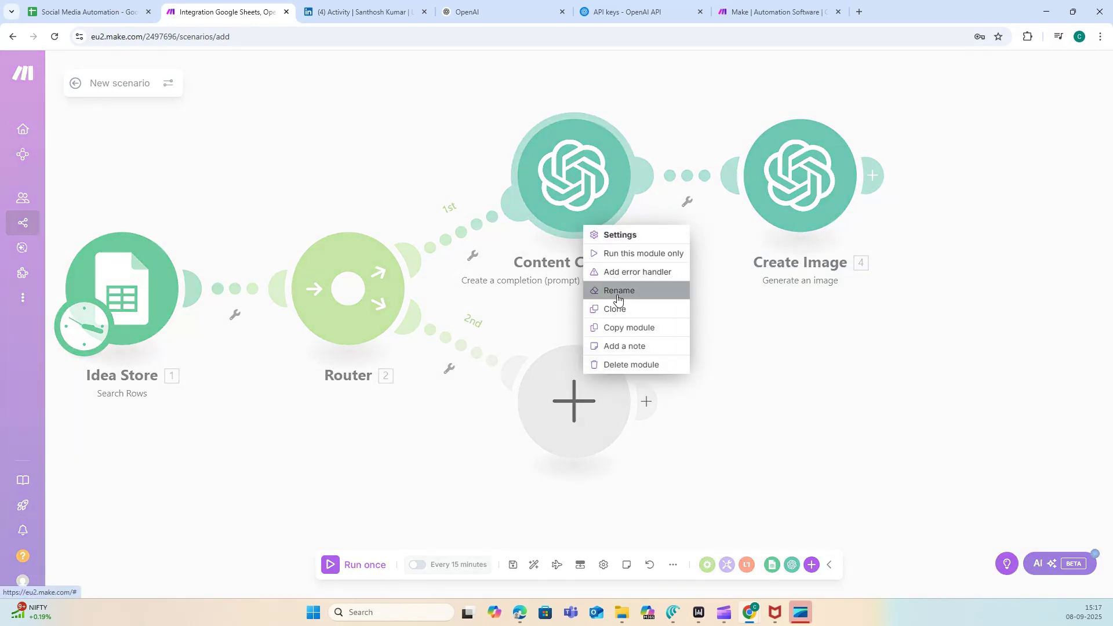
pyautogui.click(616, 290)
pyautogui.doubleClick(537, 318)
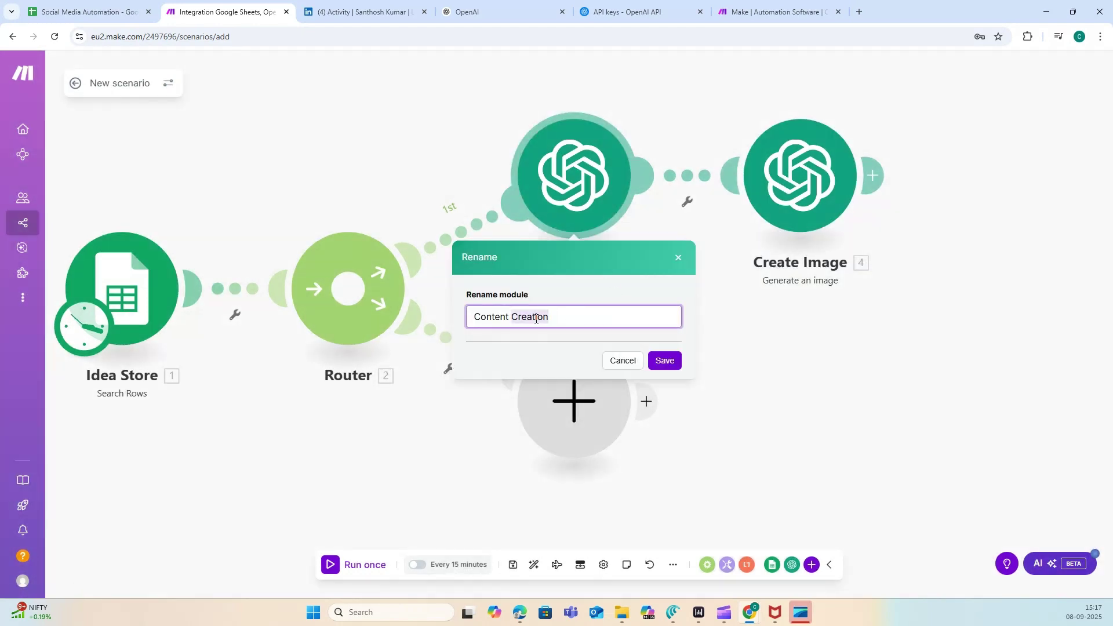
pyautogui.press('BackSpace')
pyautogui.doubleClick(494, 315)
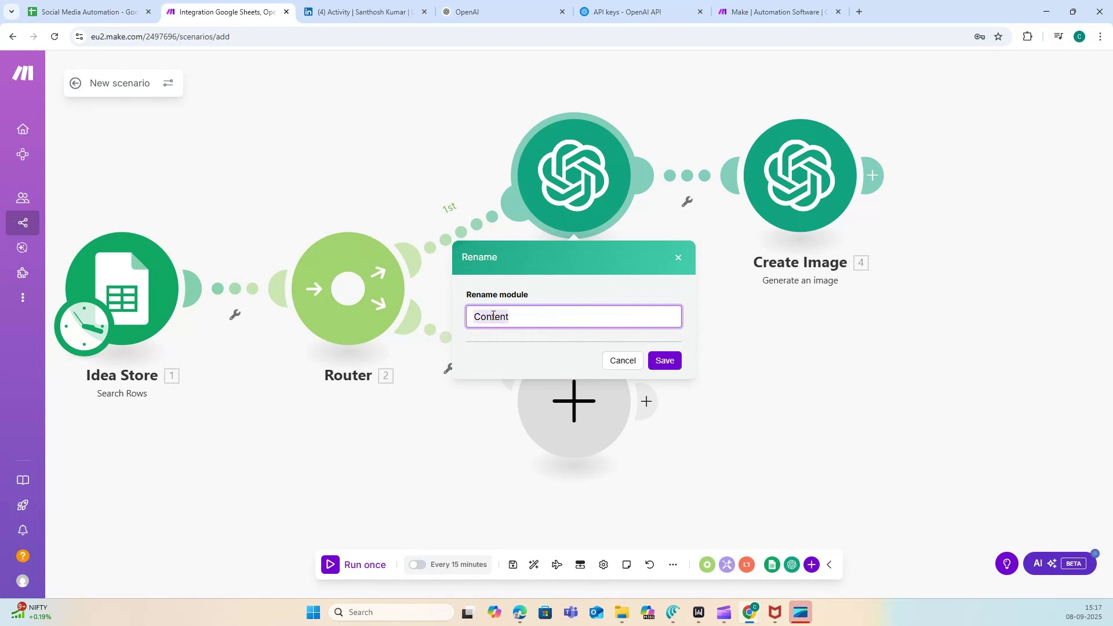
pyautogui.write('Create Post')
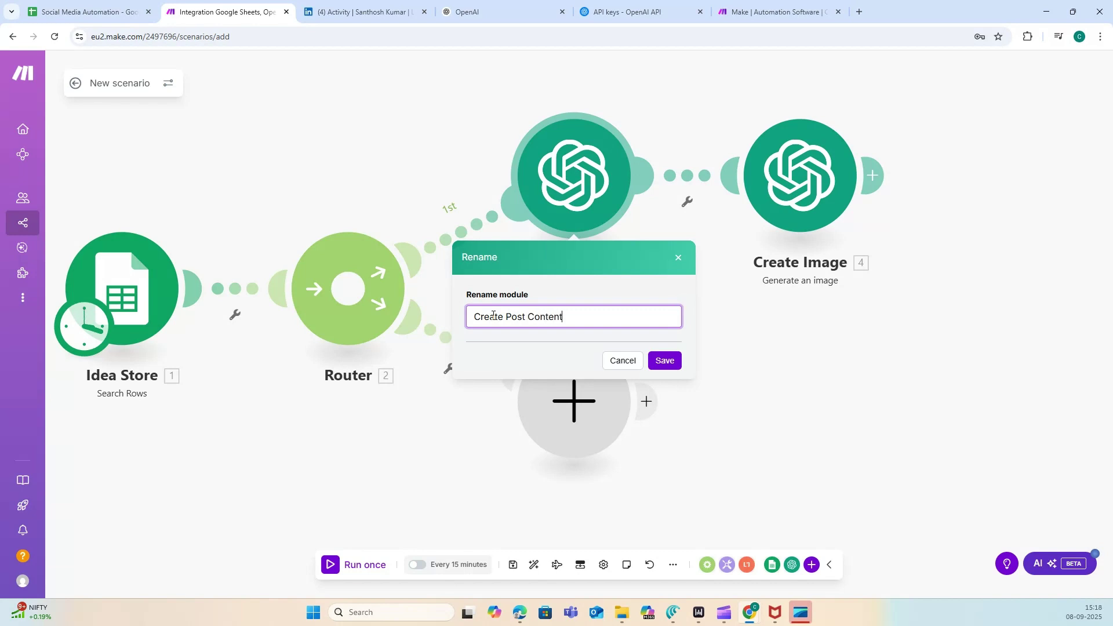
pyautogui.click(660, 360)
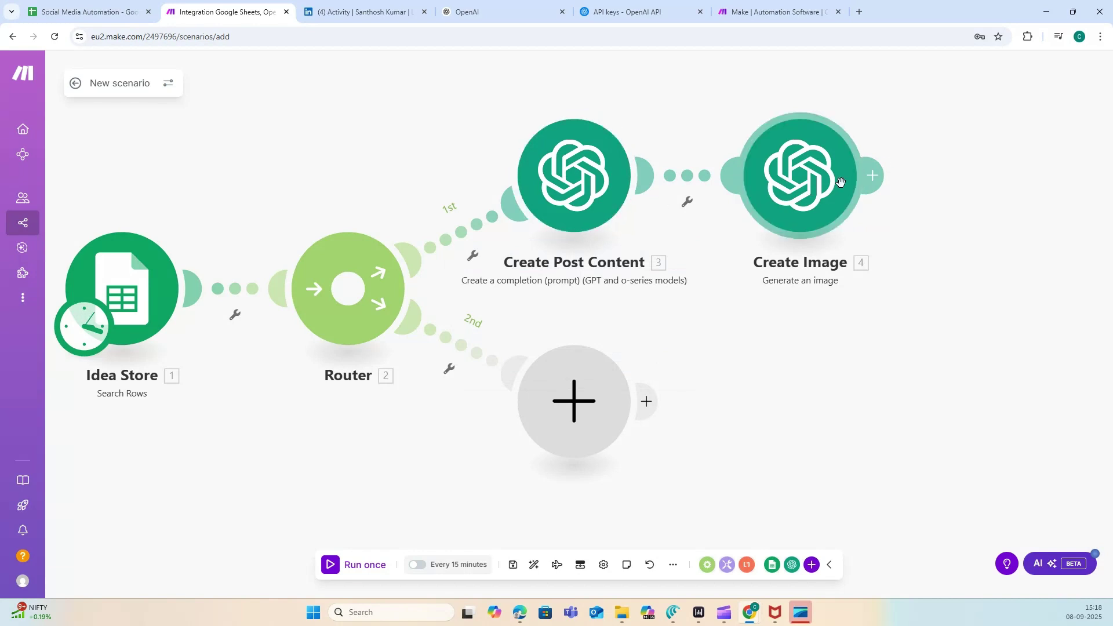
# - Switch to the Social Media Automation sheet and check row 7's LinkedIn Post Content, Image Link and Status cells, including the status options
pyautogui.click(93, 11)
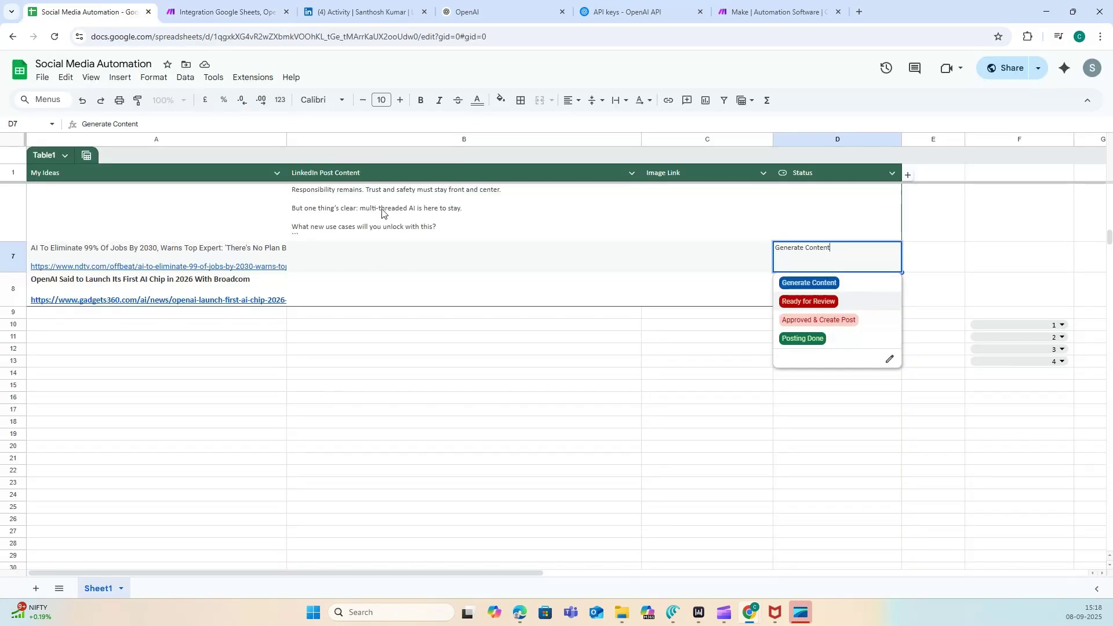
pyautogui.click(389, 260)
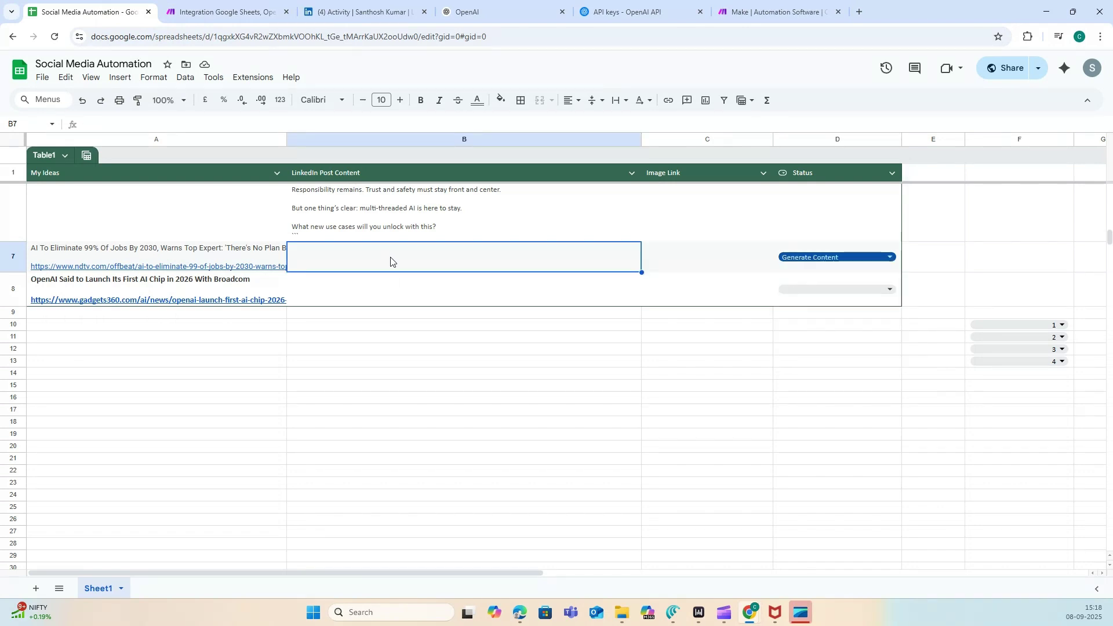
pyautogui.click(722, 254)
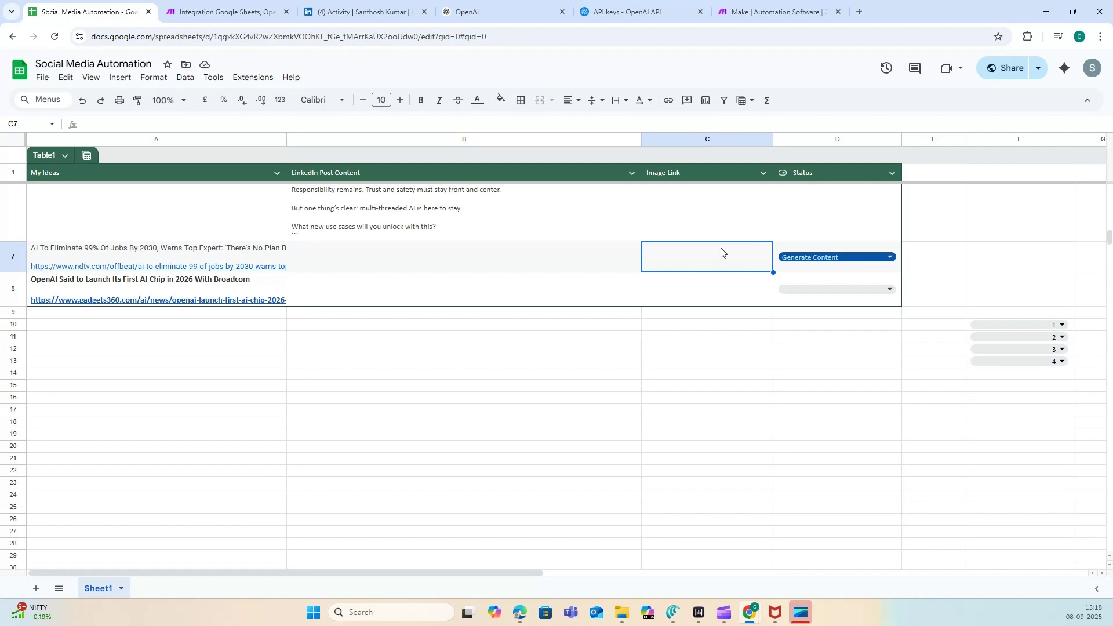
pyautogui.click(812, 262)
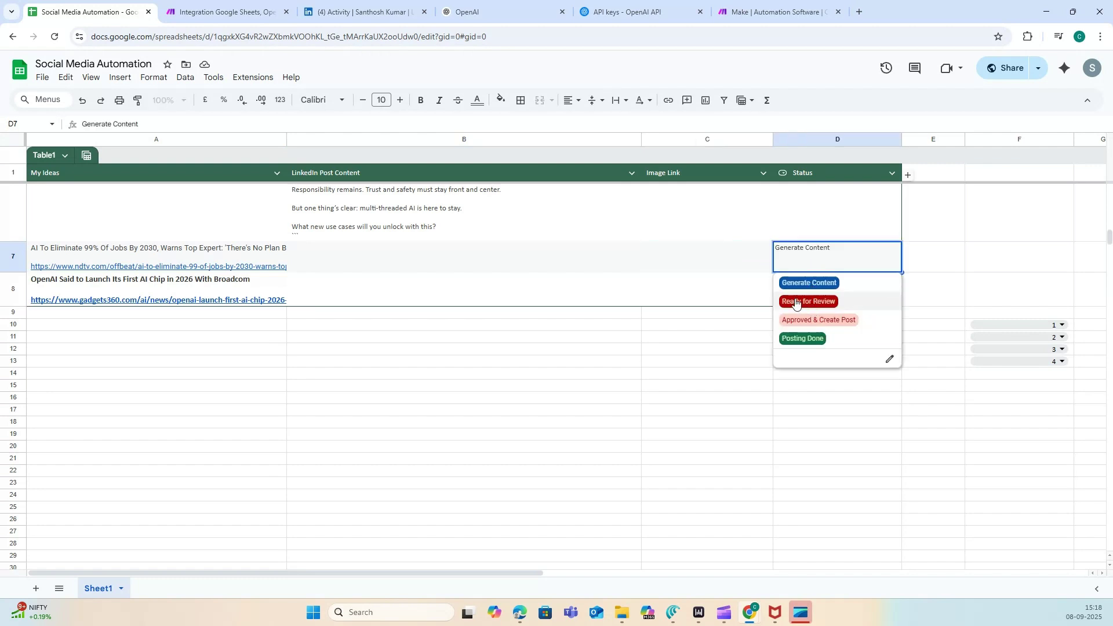
pyautogui.click(730, 261)
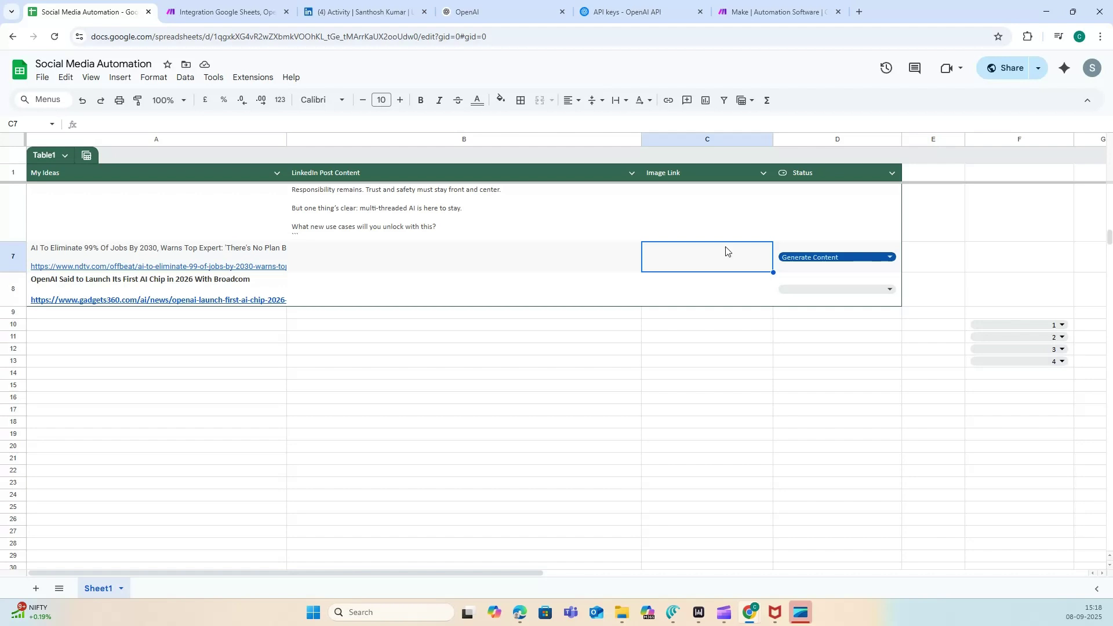
# - Return to the Make scenario and add a Google Sheets Update a Row module after Create Image
pyautogui.click(219, 7)
pyautogui.click(873, 175)
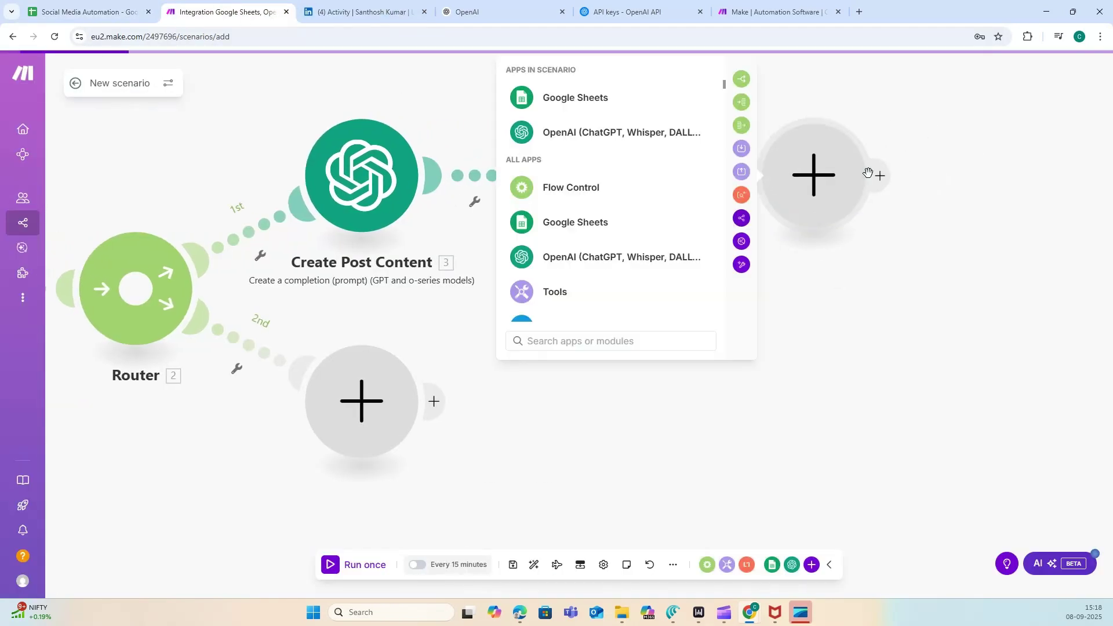
pyautogui.click(649, 102)
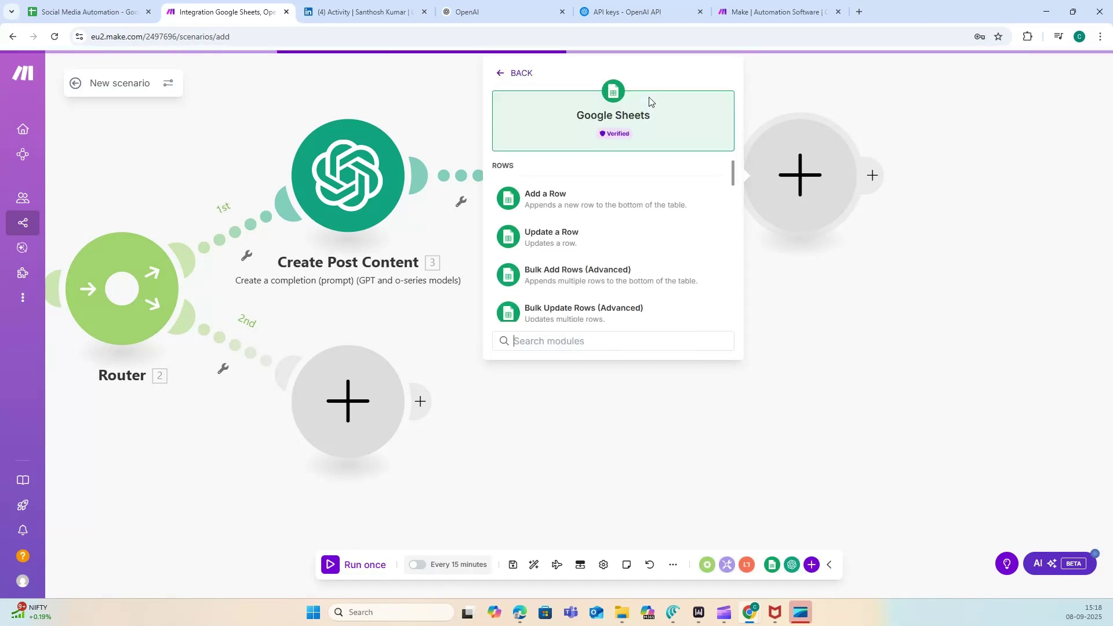
pyautogui.click(622, 243)
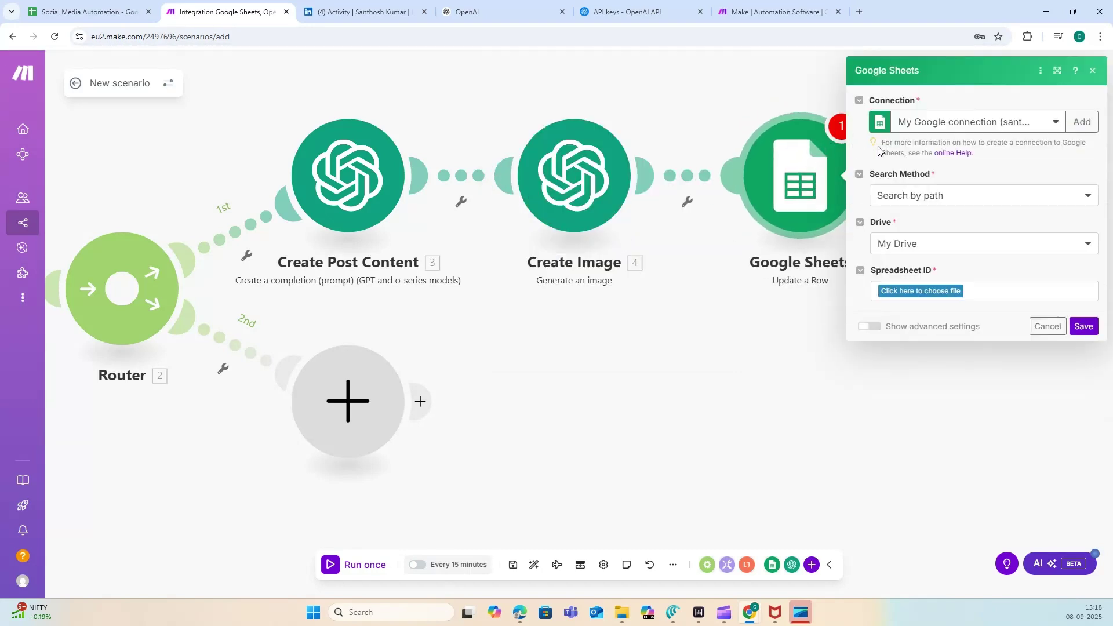
# - Set the Update a Row module's connection to My Google connection and its search method to Select from all
pyautogui.click(951, 131)
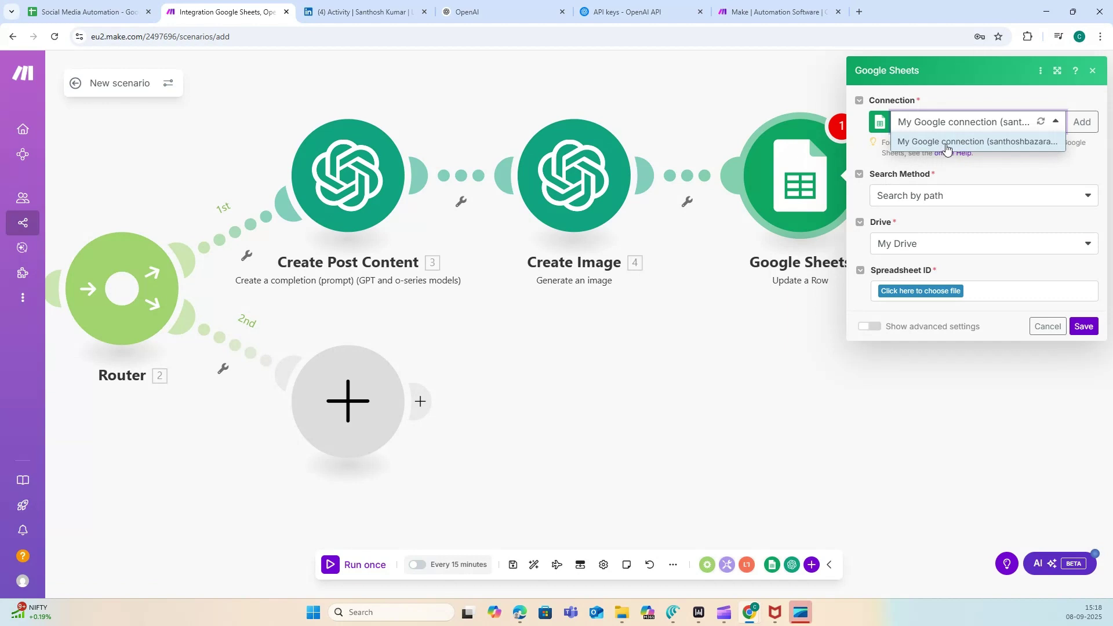
pyautogui.click(947, 143)
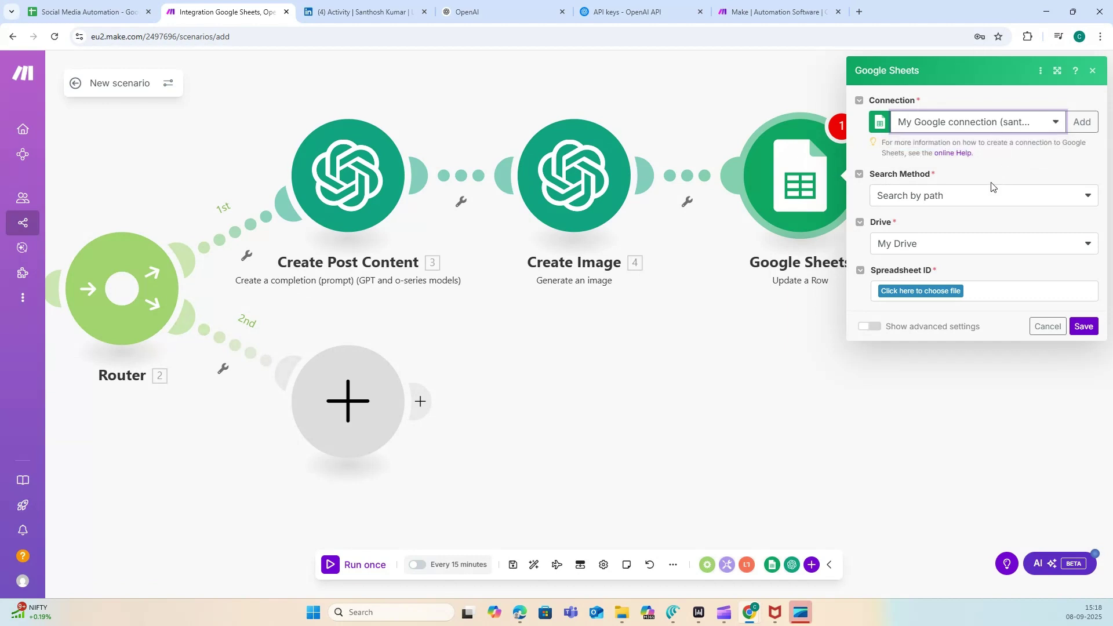
pyautogui.click(984, 204)
pyautogui.click(932, 235)
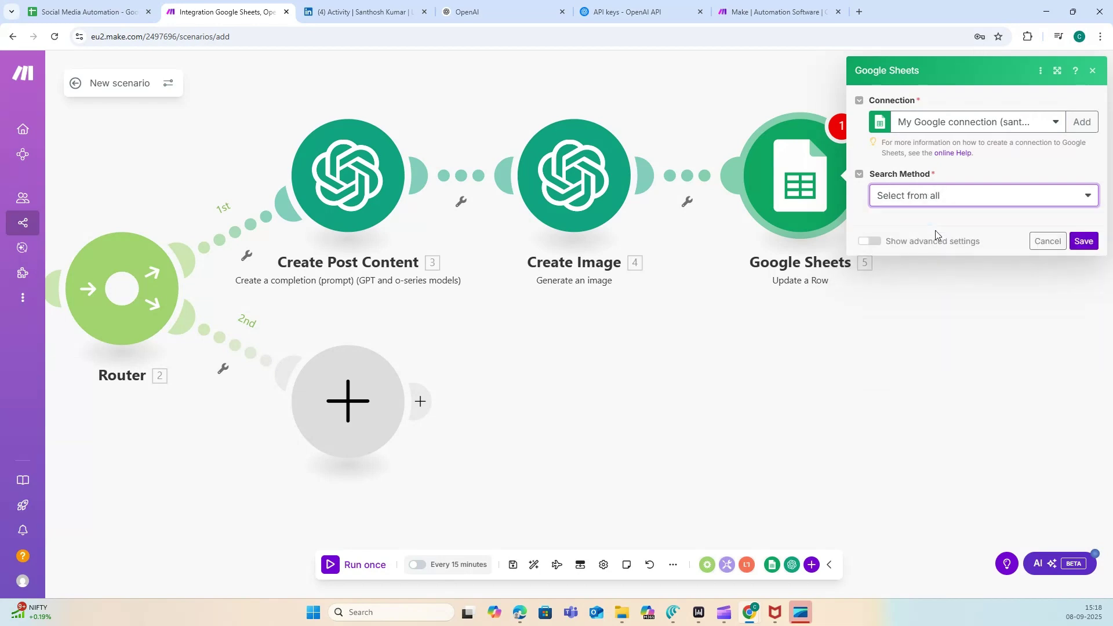
pyautogui.click(929, 237)
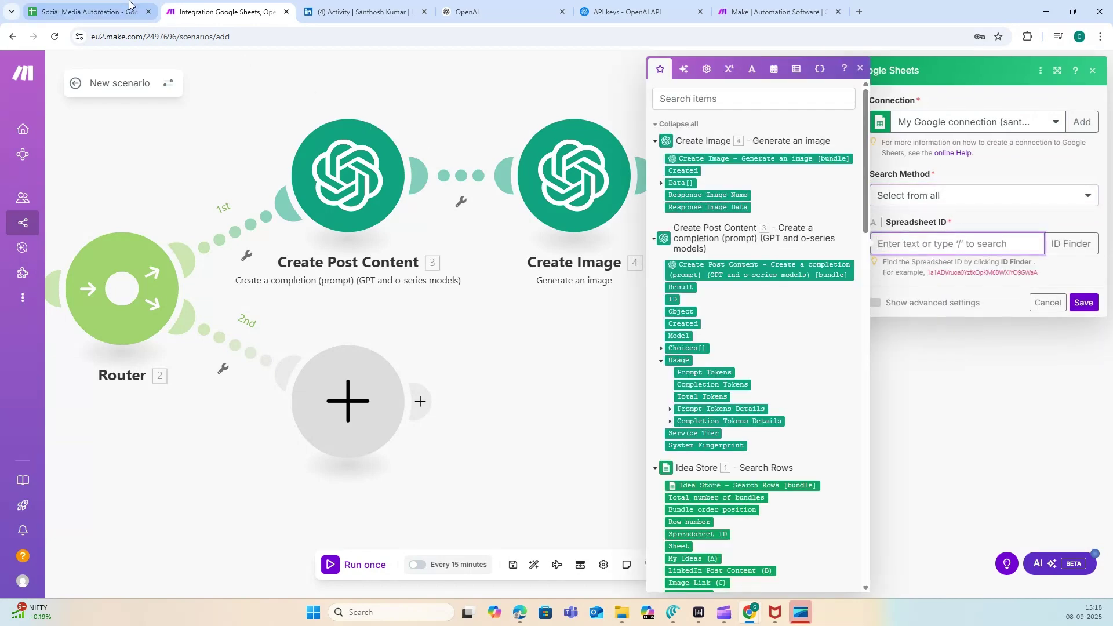
# - Copy the spreadsheet ID from the Social Media Automation sheet's URL into the Update a Row module's Spreadsheet ID in Make
pyautogui.click(96, 4)
pyautogui.click(219, 37)
pyautogui.click(222, 39)
pyautogui.moveTo(265, 37); pyautogui.dragTo(452, 37)
pyautogui.hotkey('ctrl', 'c')
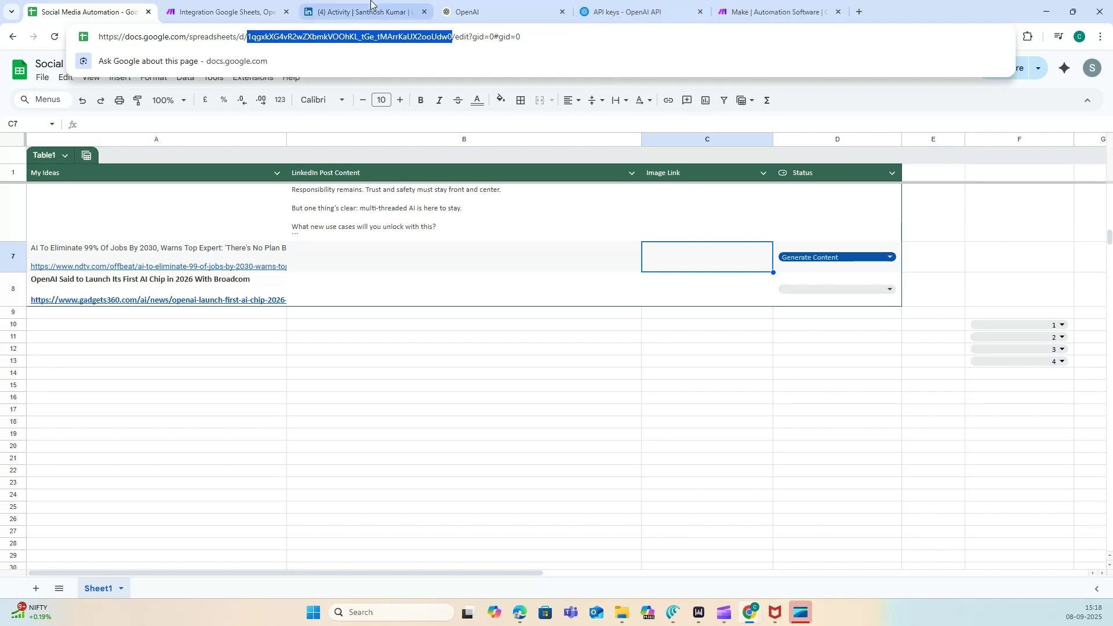
pyautogui.click(274, 3)
pyautogui.click(994, 246)
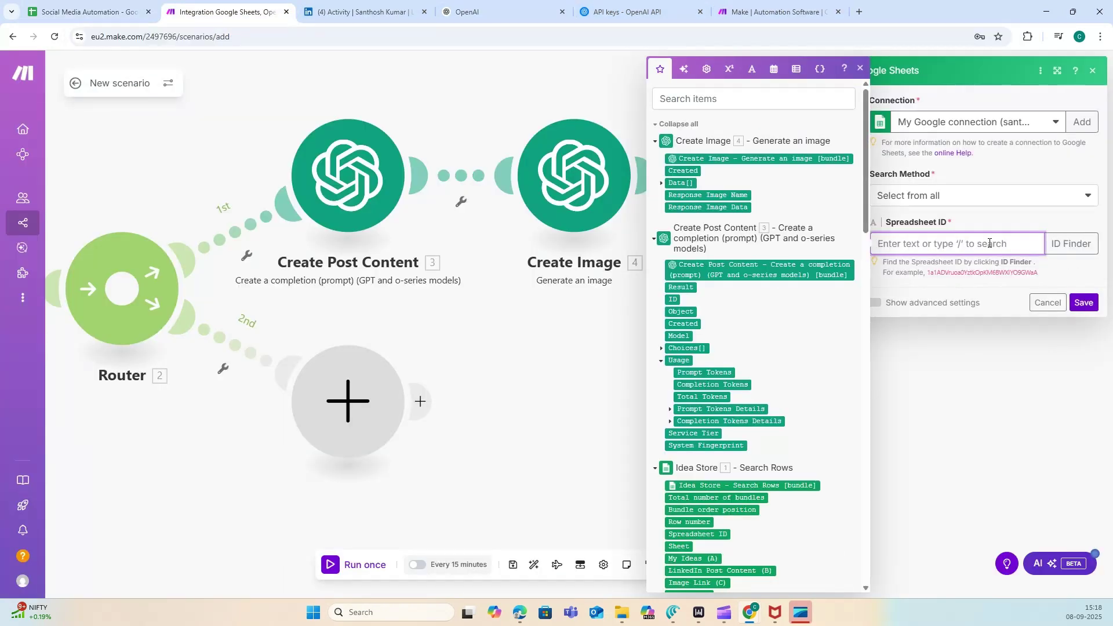
pyautogui.hotkey('ctrl', 'v')
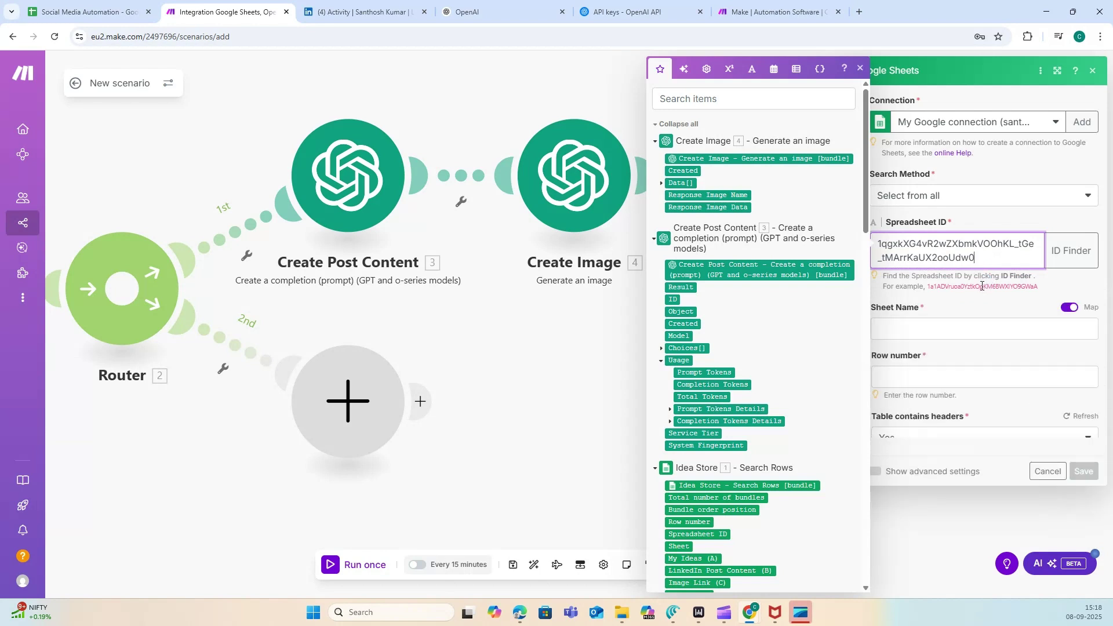
# - Turn off mapping for the sheet name, choose Sheet1, and map the row number to Idea Store's Row number
pyautogui.click(968, 329)
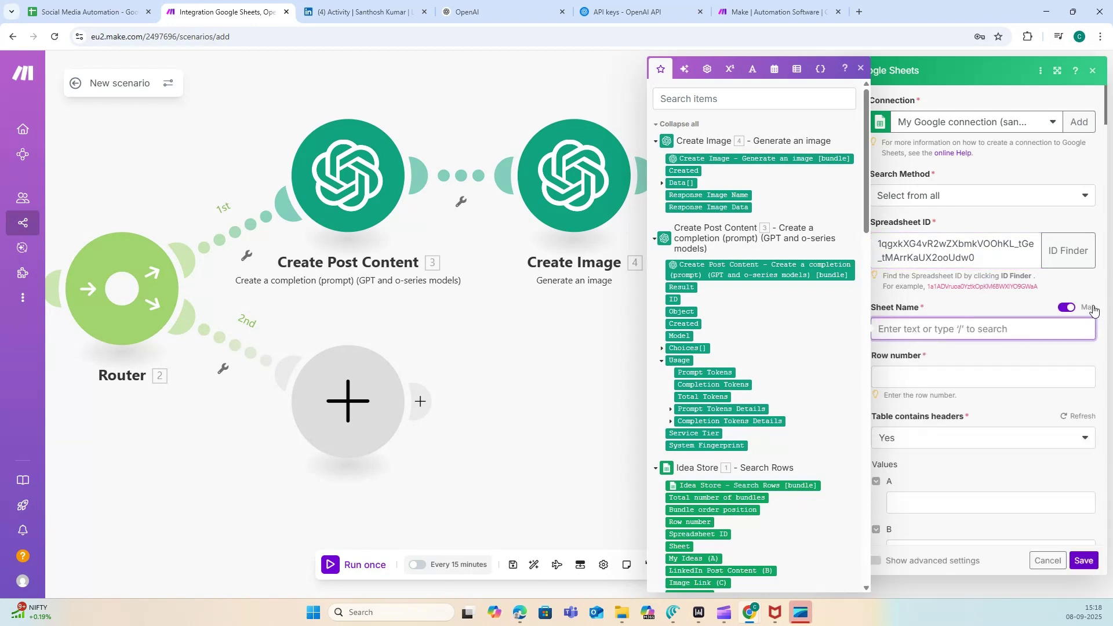
pyautogui.click(1068, 309)
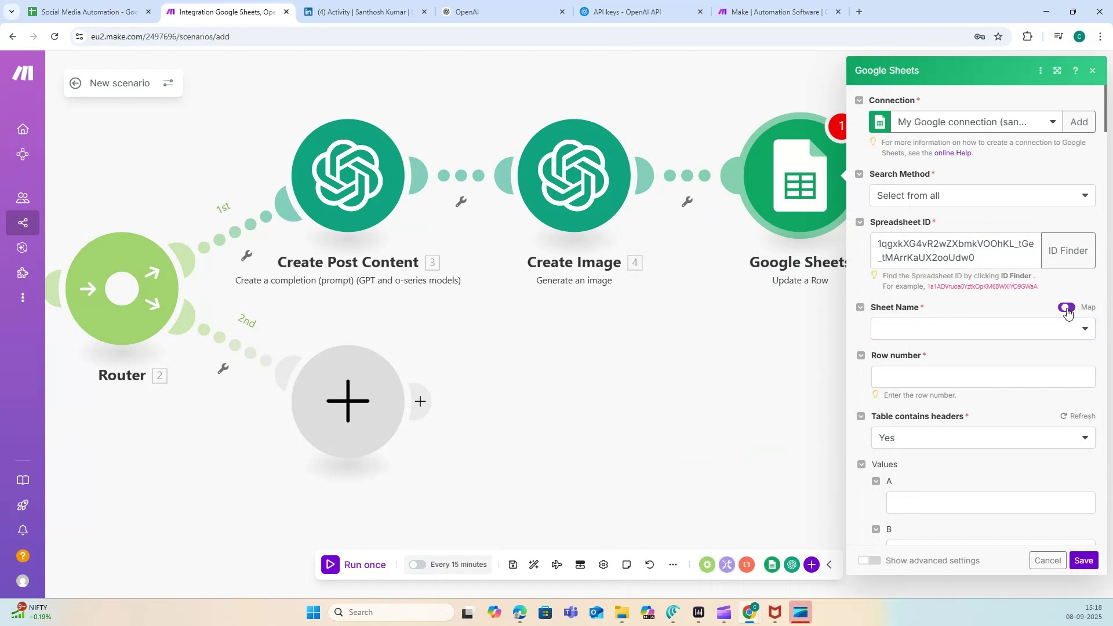
pyautogui.click(987, 338)
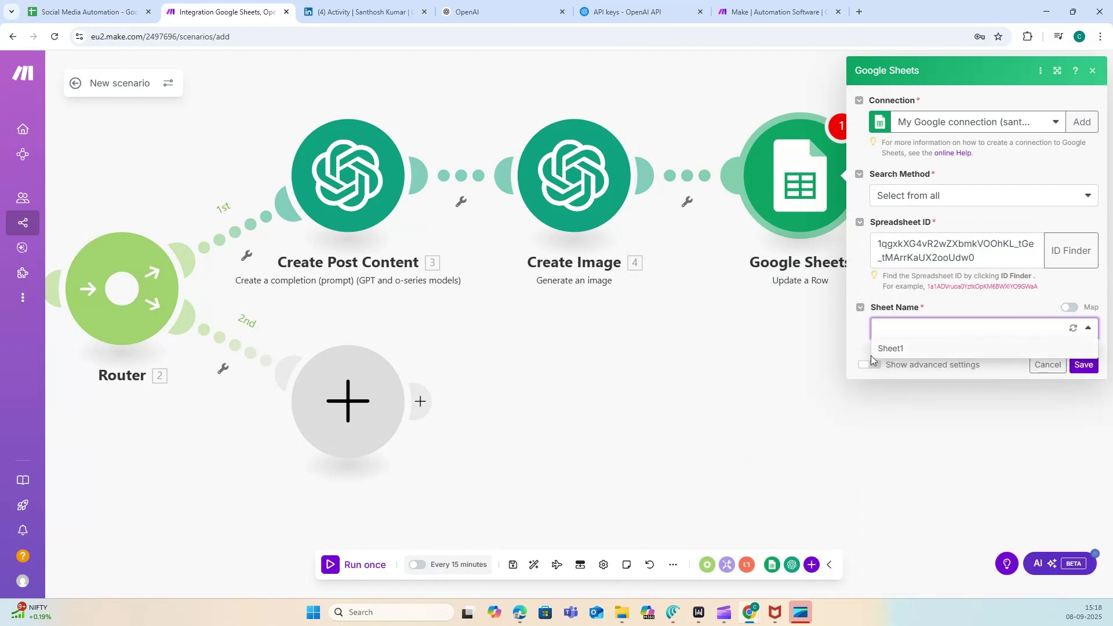
pyautogui.click(890, 348)
pyautogui.click(897, 375)
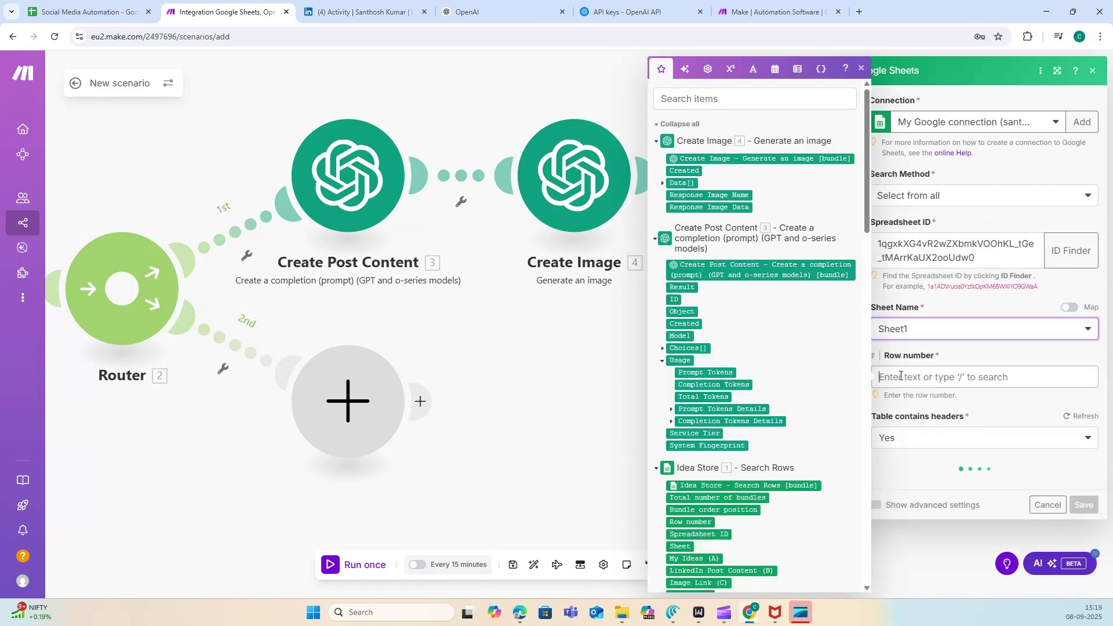
pyautogui.click(701, 524)
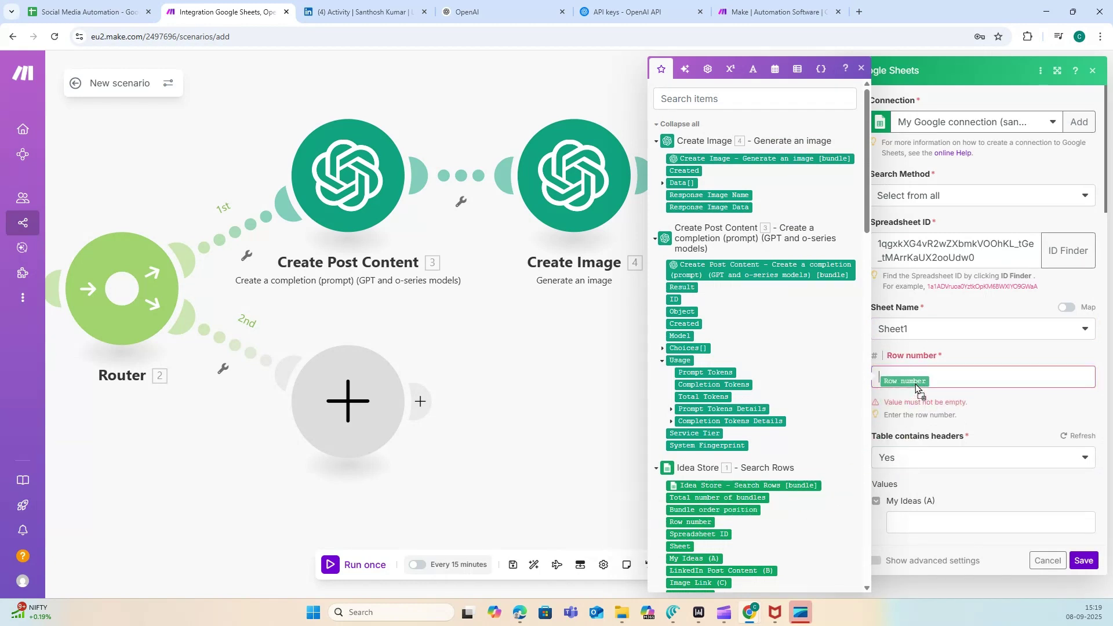
pyautogui.moveTo(916, 388)
pyautogui.mouseDown()
pyautogui.moveTo(881, 455)
pyautogui.moveTo(915, 418)
pyautogui.moveTo(922, 384)
pyautogui.mouseUp()
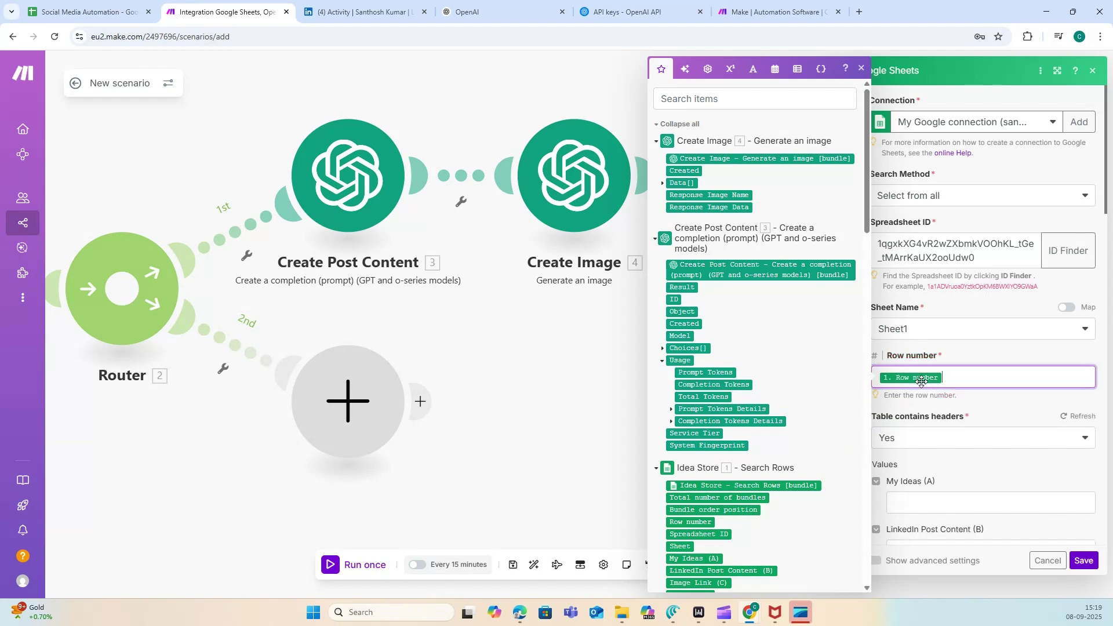
pyautogui.click(978, 421)
# - Map LinkedIn Post Content (B) to Create Post Content's Result and Image Link (C) to the URL in Create Image's Data
pyautogui.scroll(-3, 985, 415)
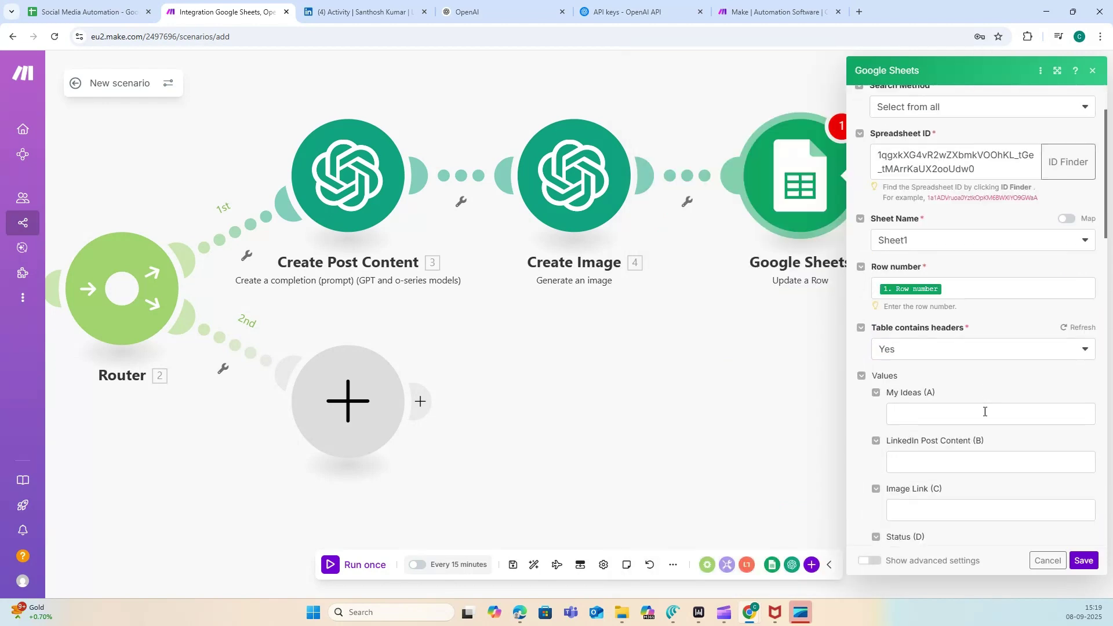
pyautogui.click(933, 377)
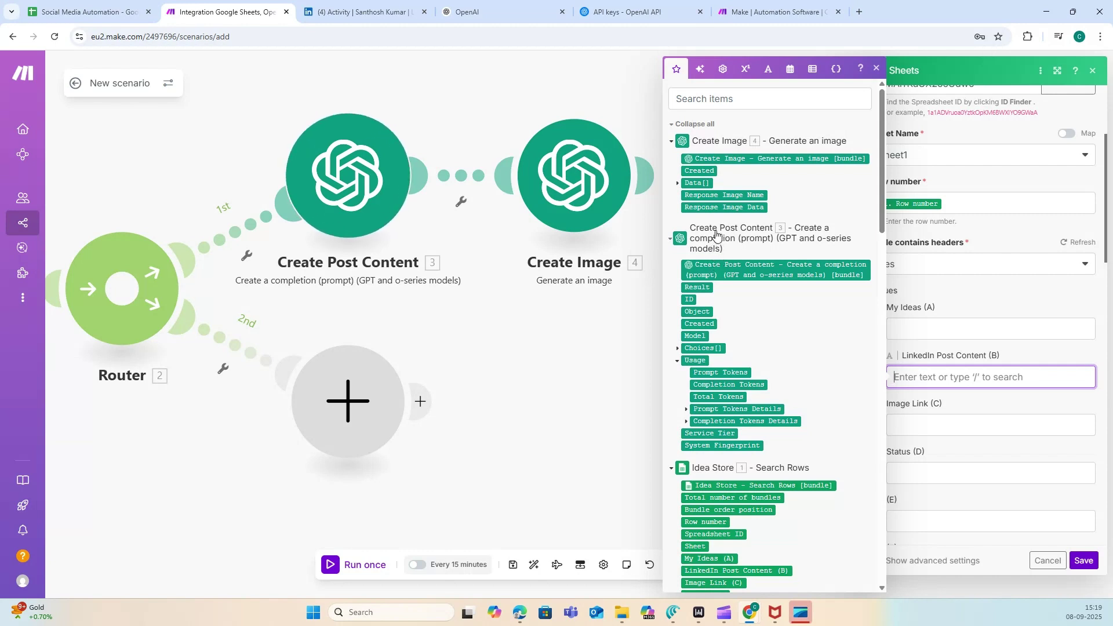
pyautogui.moveTo(702, 288); pyautogui.dragTo(927, 373)
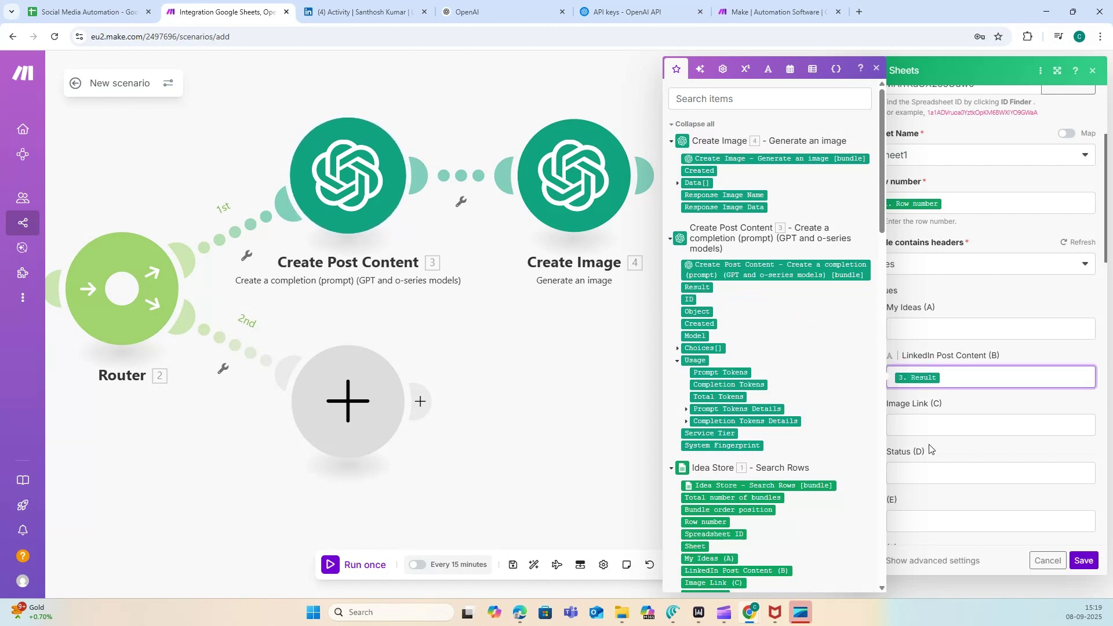
pyautogui.click(924, 425)
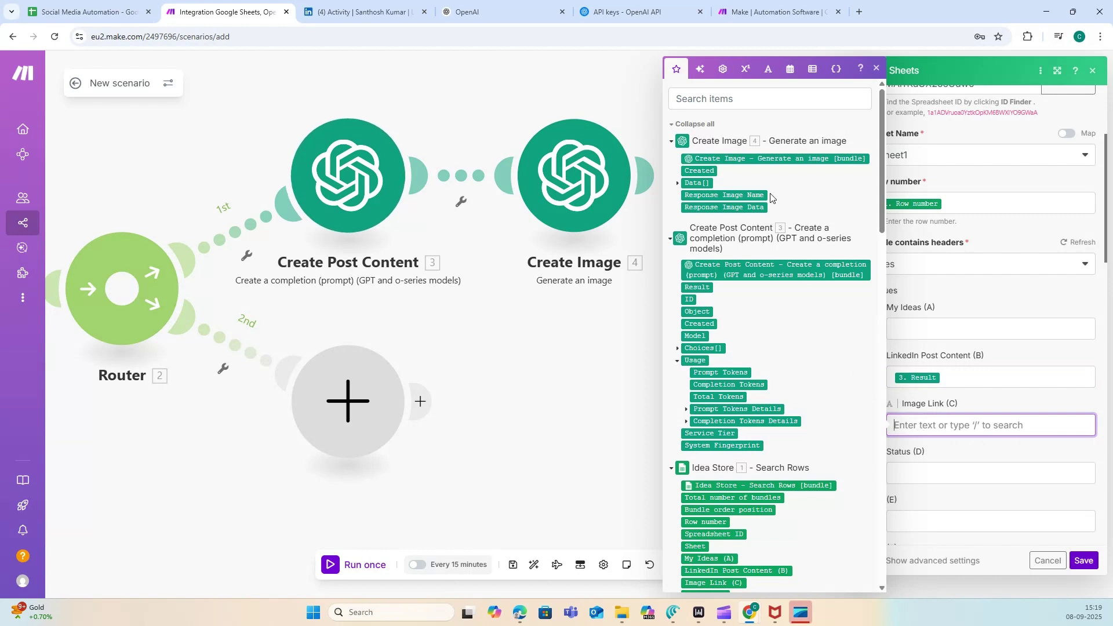
pyautogui.click(678, 188)
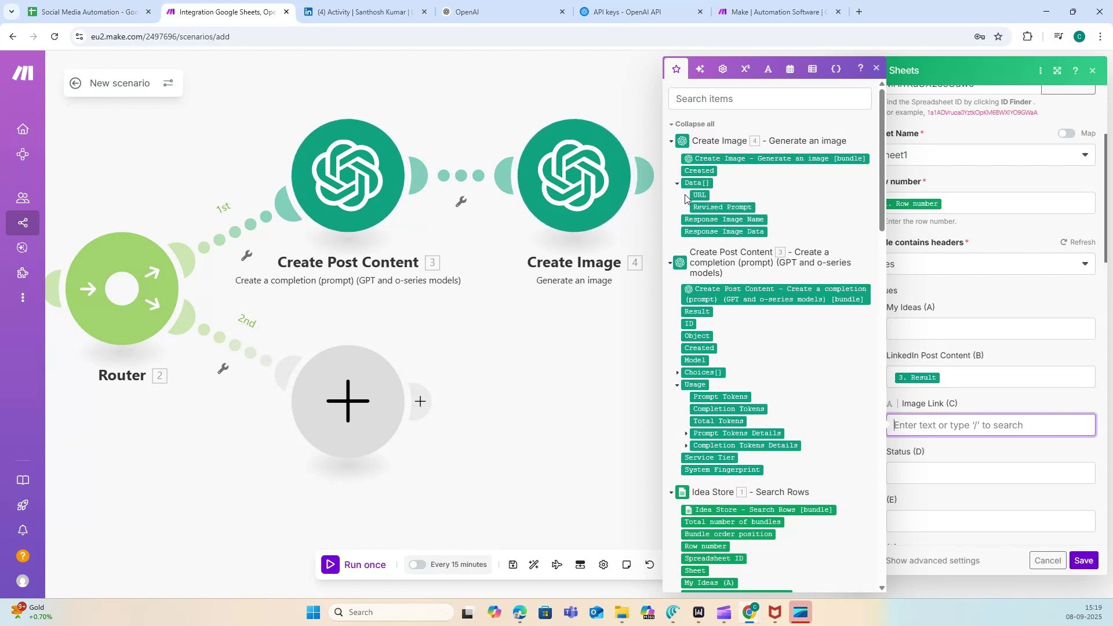
pyautogui.moveTo(700, 195); pyautogui.dragTo(957, 426)
# - Set Status (D) to Ready for Review and save the Update a Row module
pyautogui.click(950, 474)
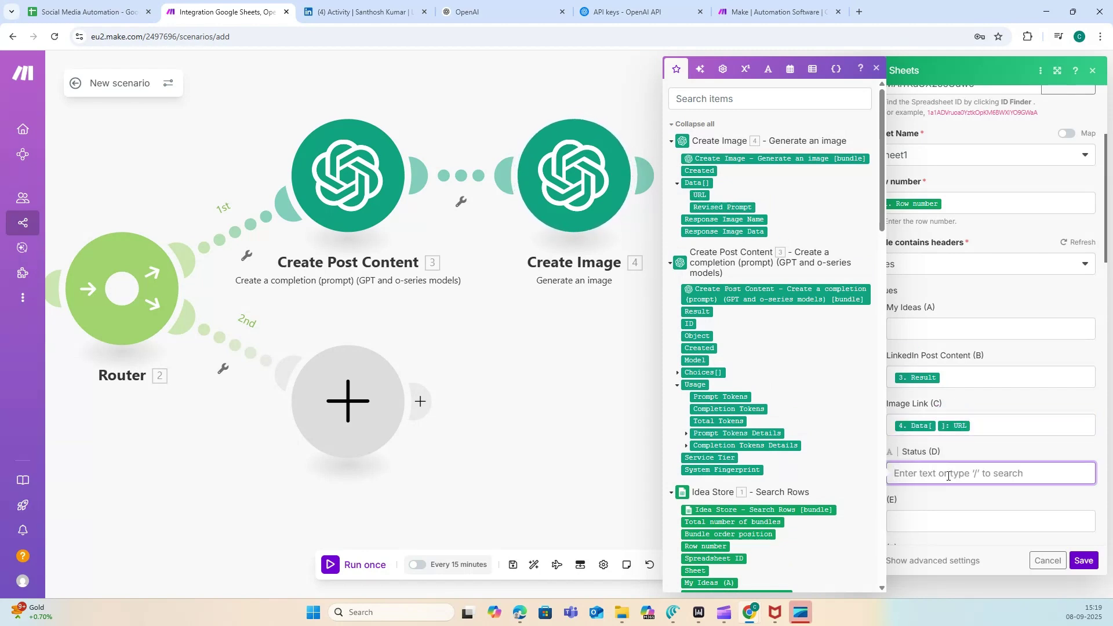
pyautogui.click(87, 12)
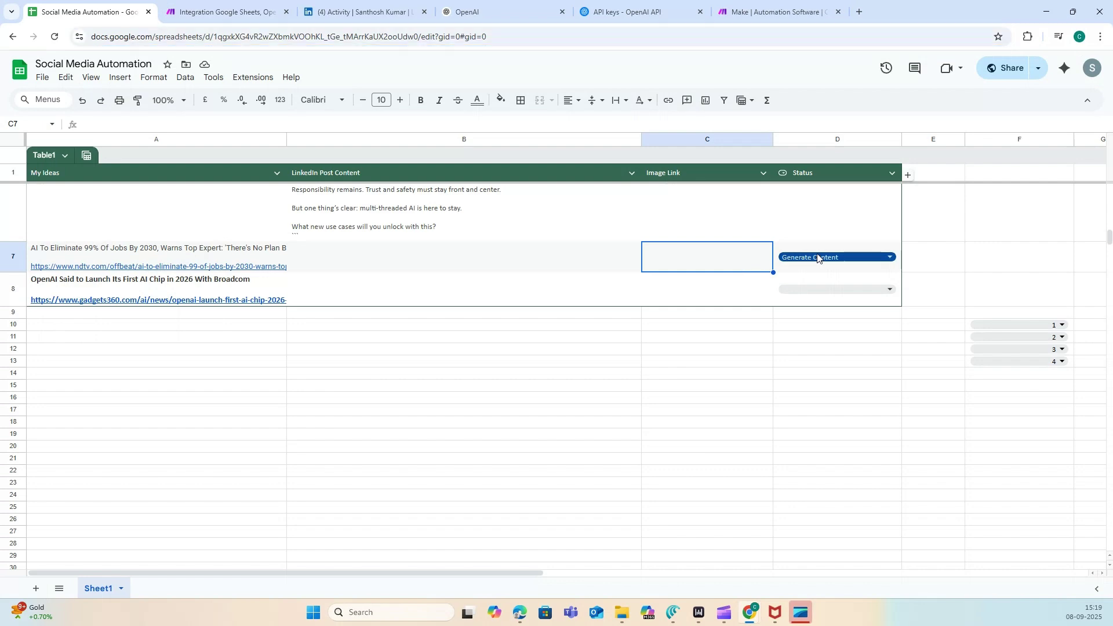
pyautogui.click(250, 10)
pyautogui.click(924, 470)
pyautogui.write('Ready for Review')
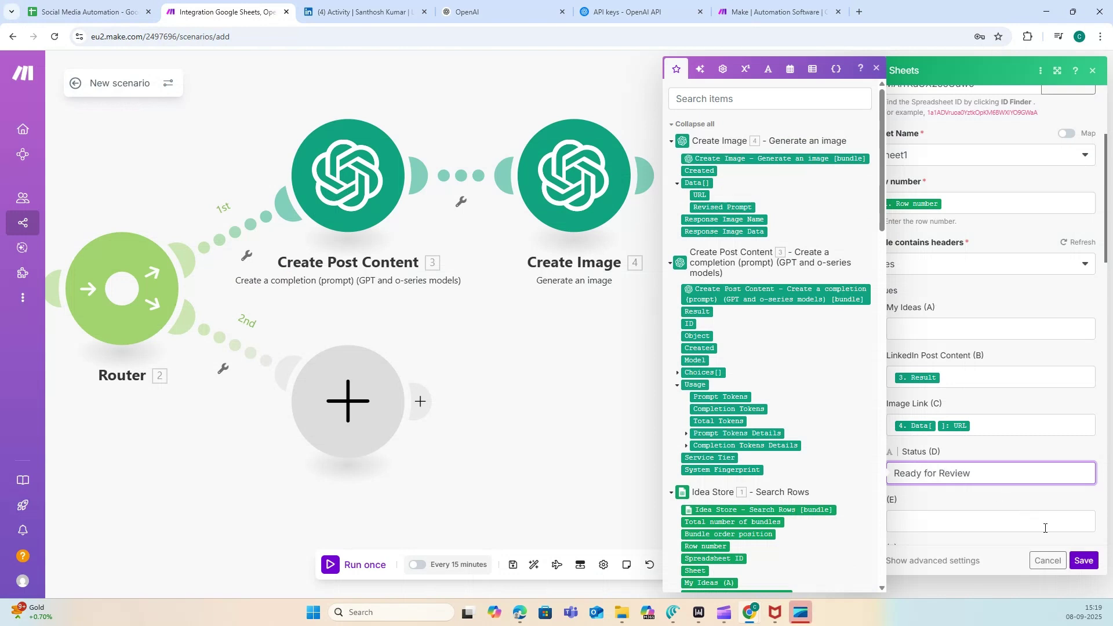
pyautogui.click(1084, 561)
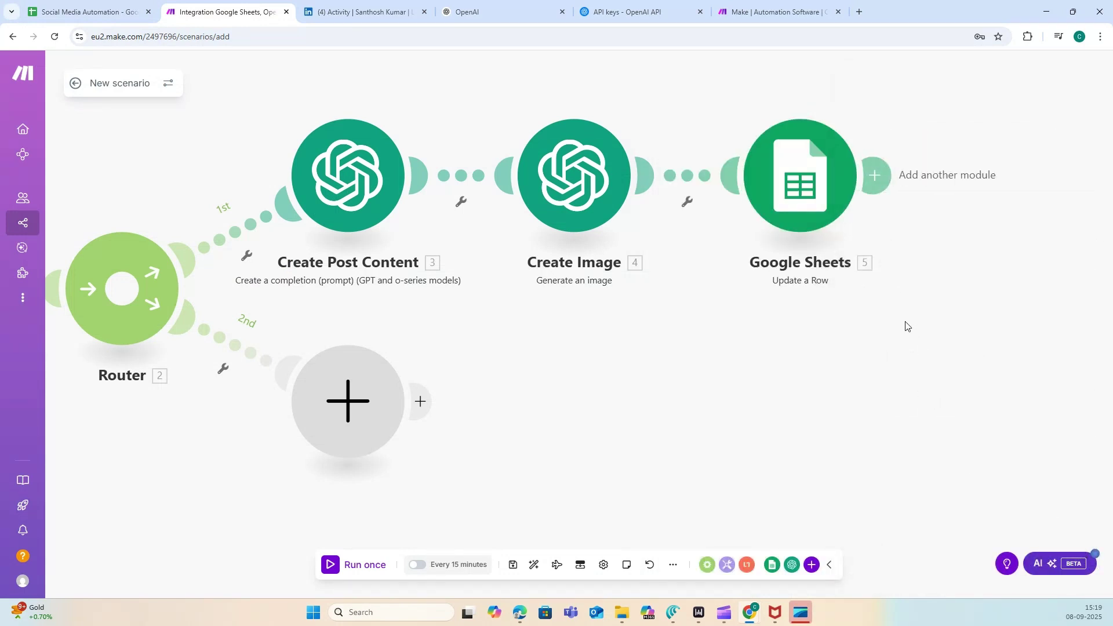
# - Switch to the Social Media Automation sheet and review row 7's post content, image link and status options
pyautogui.scroll(-3, 486, 341)
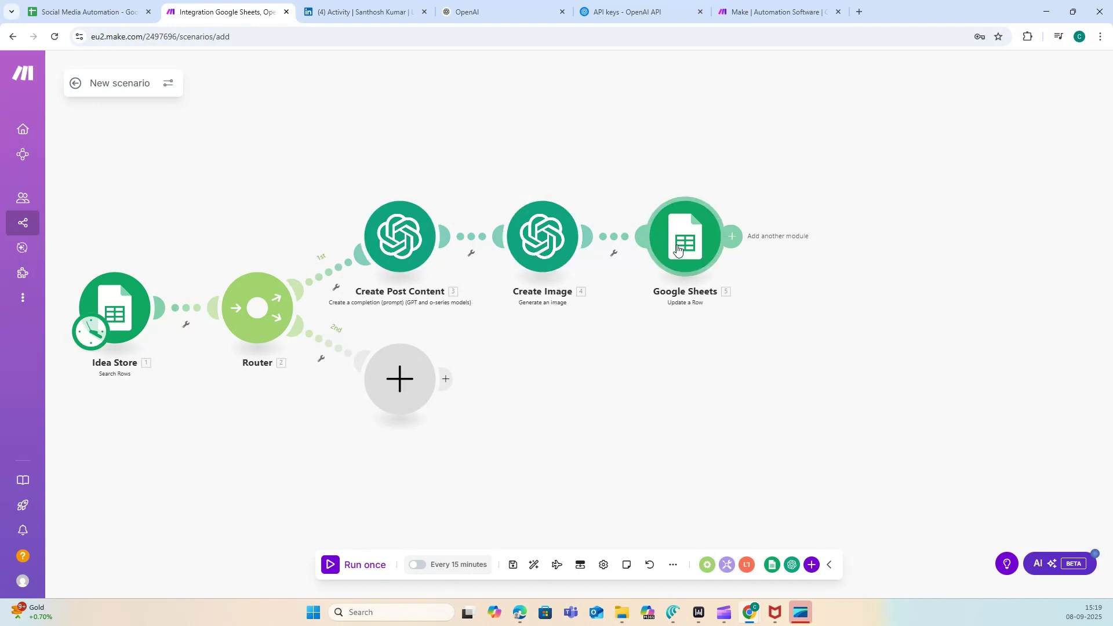
pyautogui.click(124, 20)
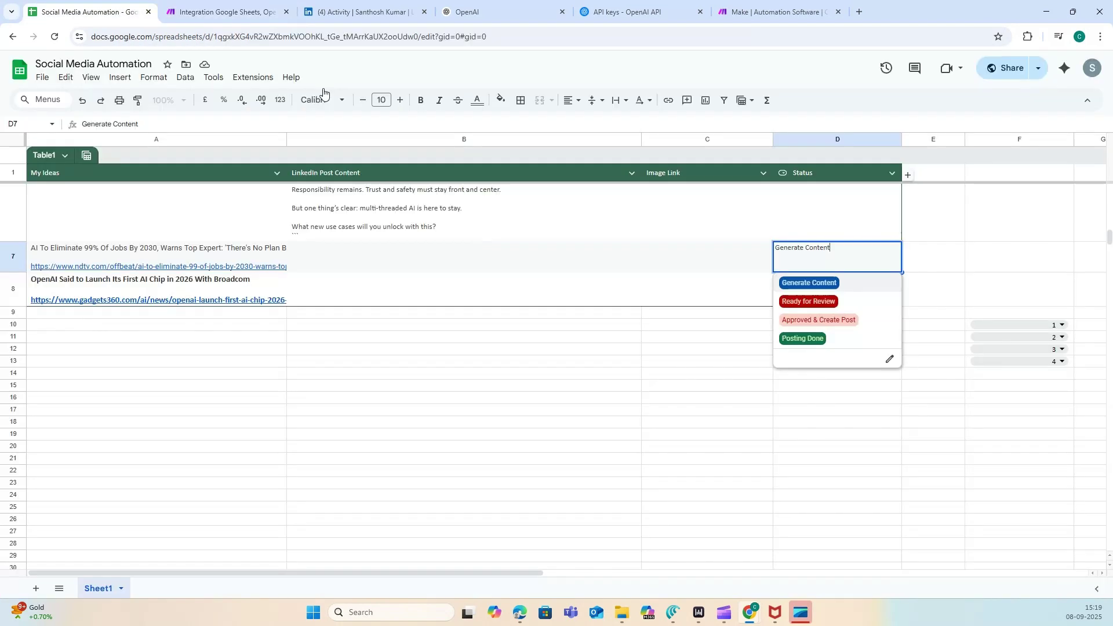
pyautogui.click(426, 264)
pyautogui.click(686, 256)
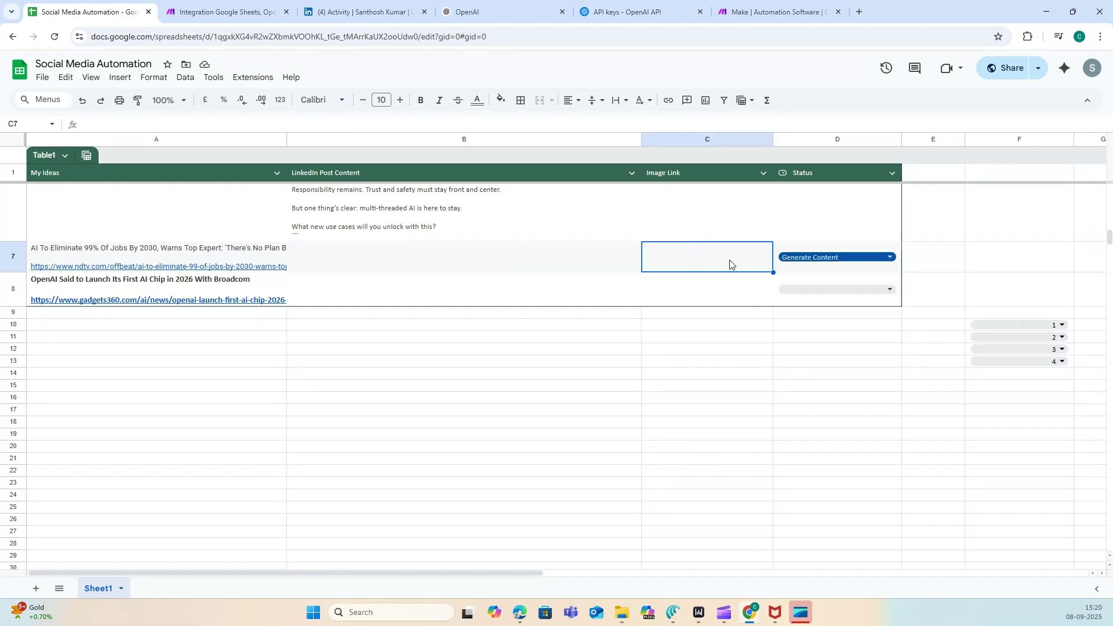
pyautogui.click(808, 261)
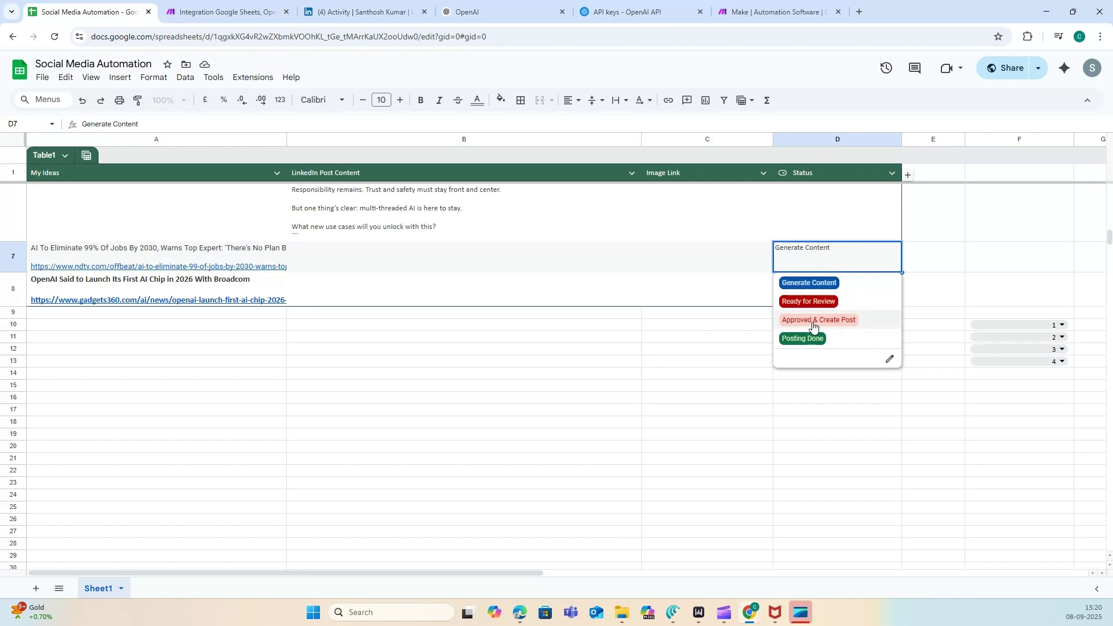
# - Return to the Make scenario and add an HTTP Get a file module on the router's second route
pyautogui.click(198, 15)
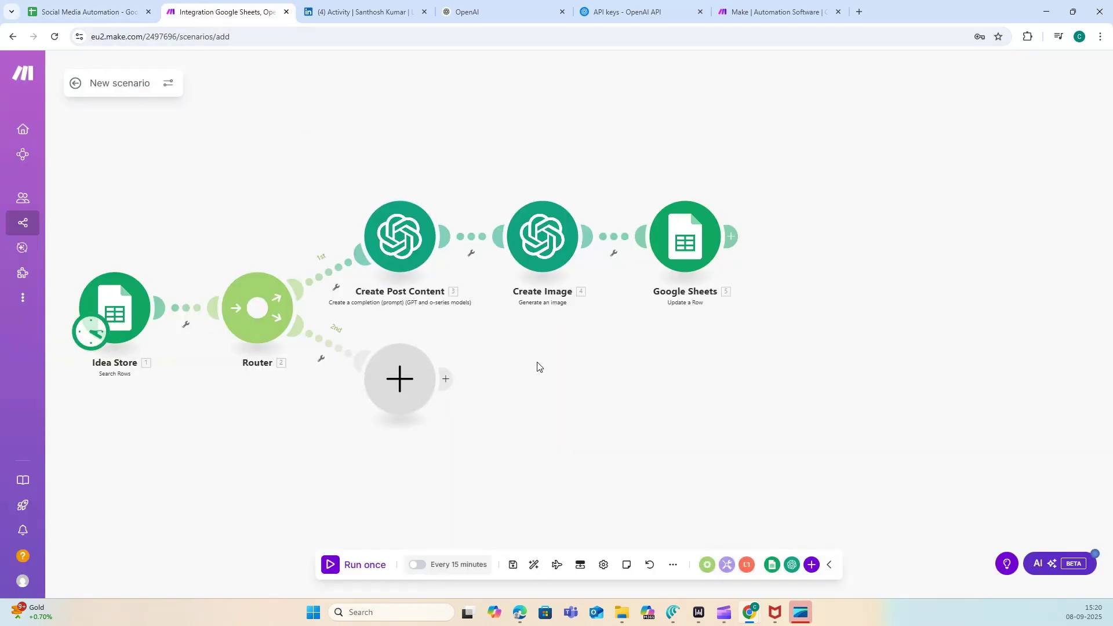
pyautogui.click(400, 377)
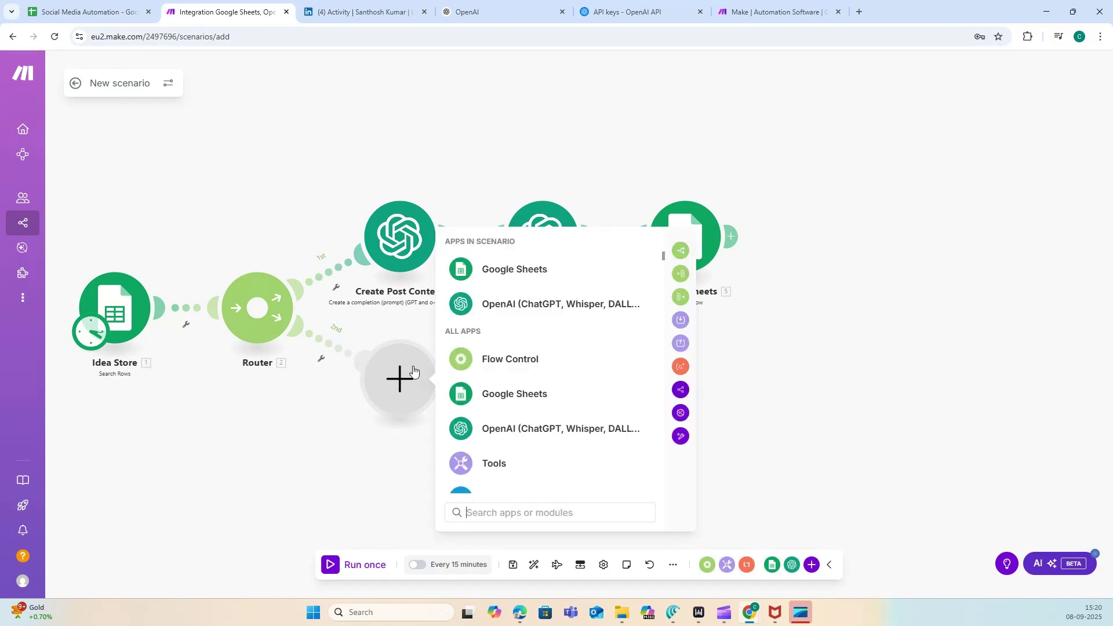
pyautogui.write('http')
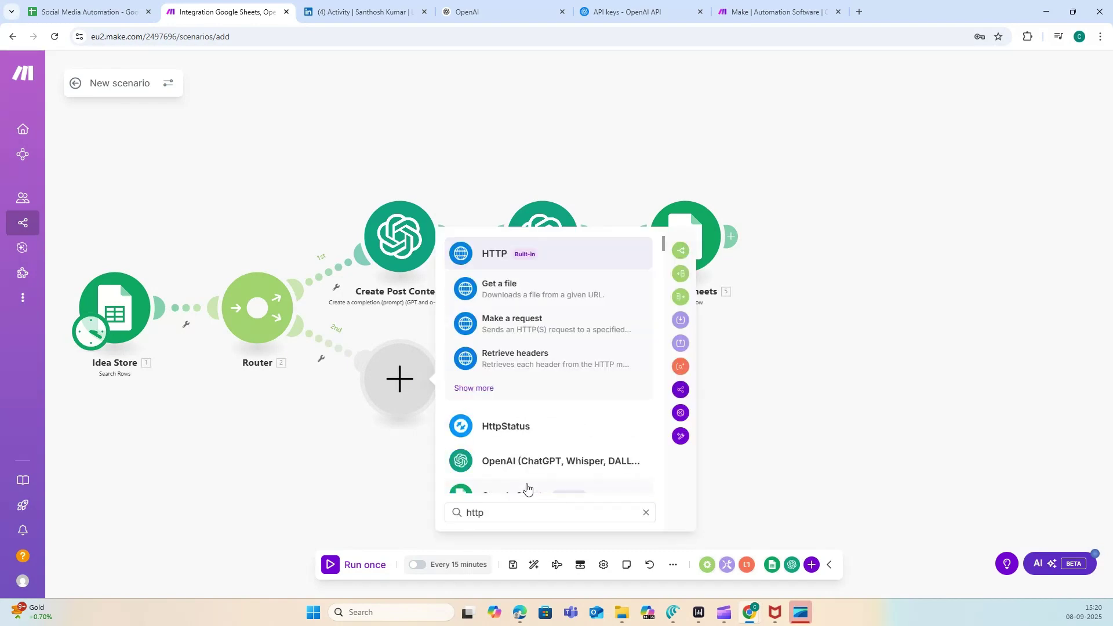
pyautogui.click(522, 430)
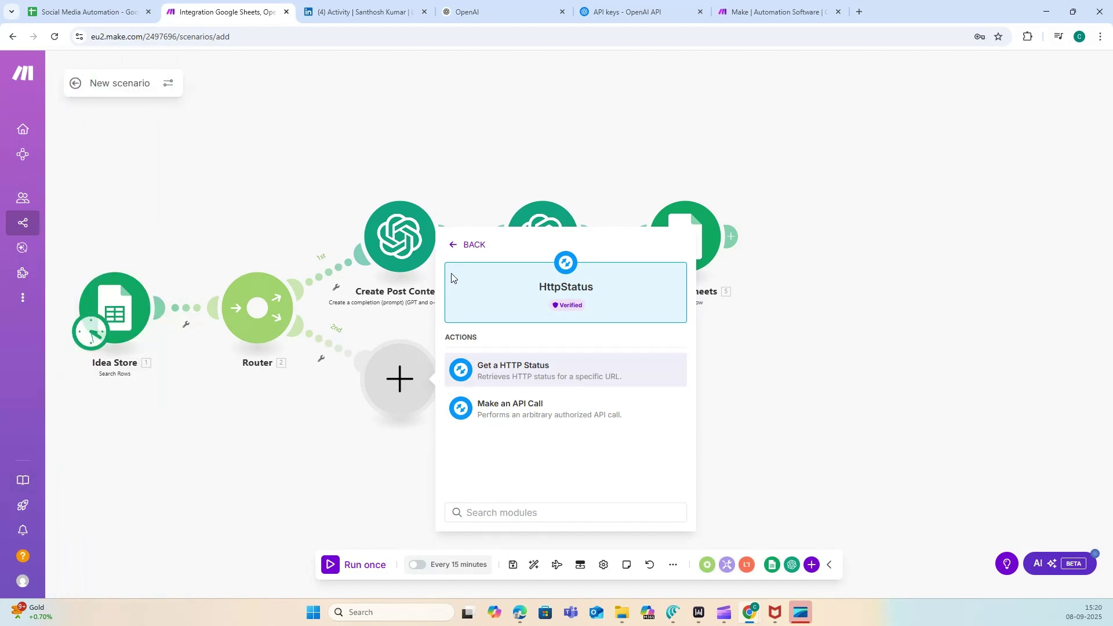
pyautogui.click(467, 244)
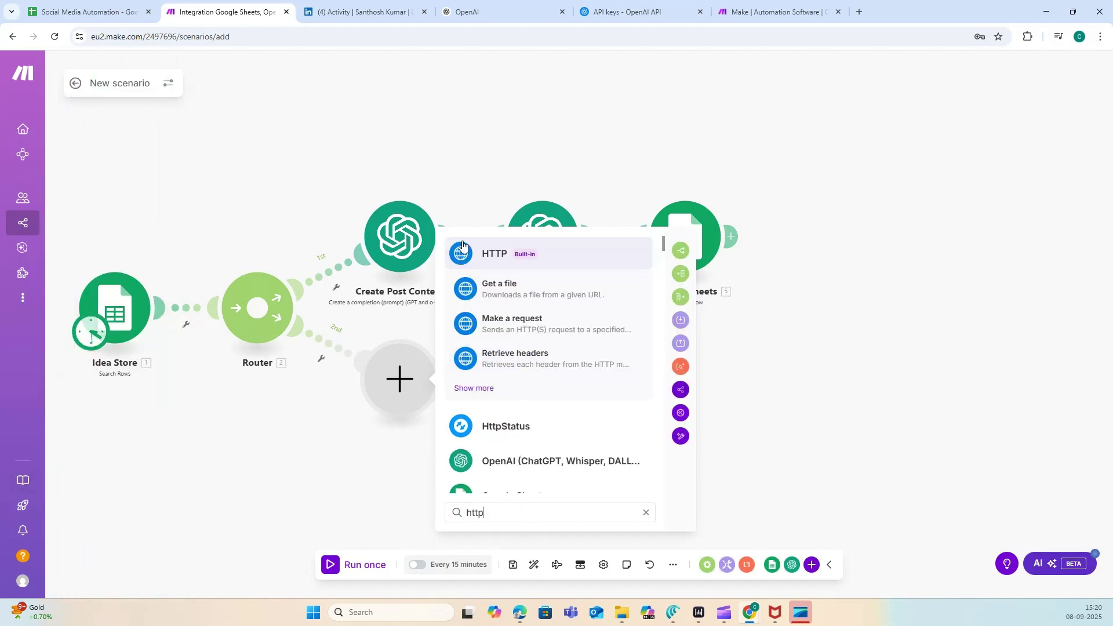
pyautogui.click(556, 296)
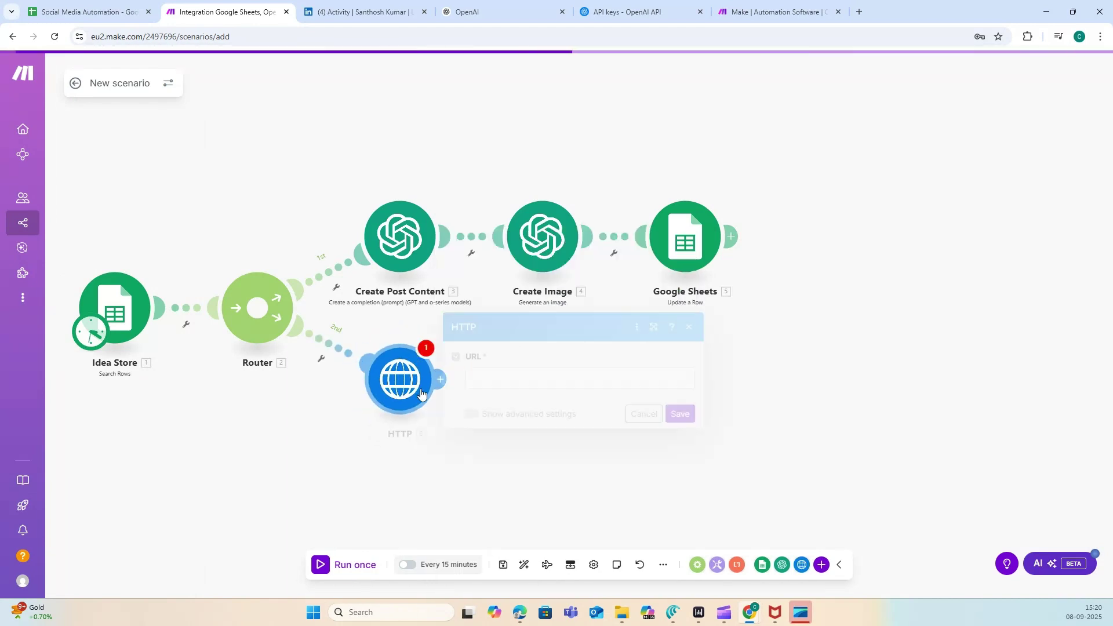
# - Map the HTTP module's URL to Idea Store's Image Link (C) and save the module
pyautogui.click(497, 380)
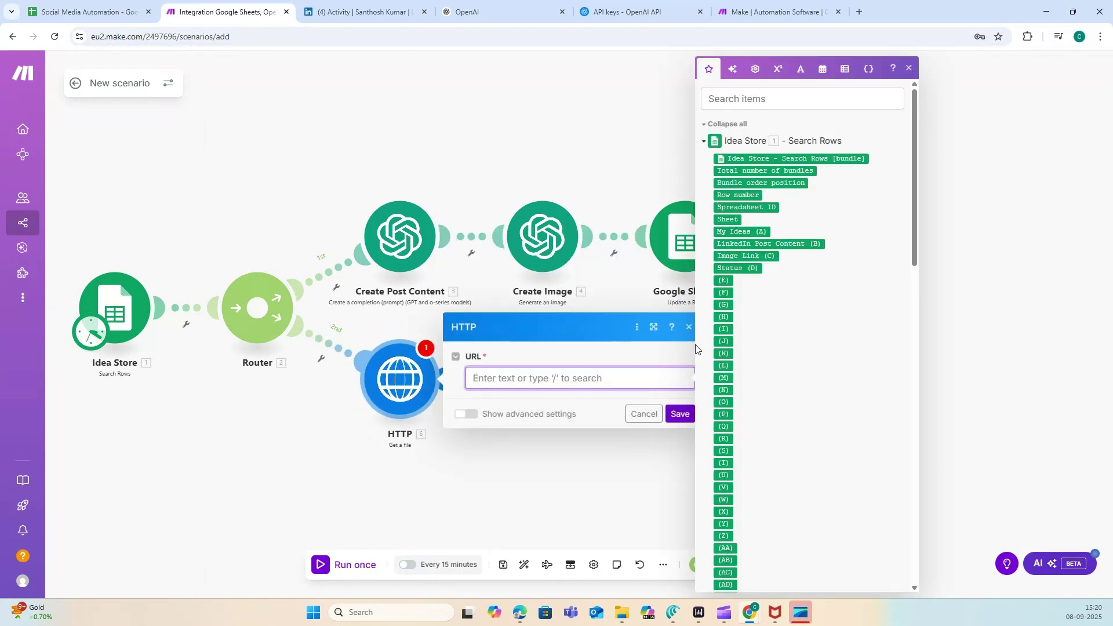
pyautogui.click(763, 258)
pyautogui.moveTo(763, 258); pyautogui.dragTo(607, 377)
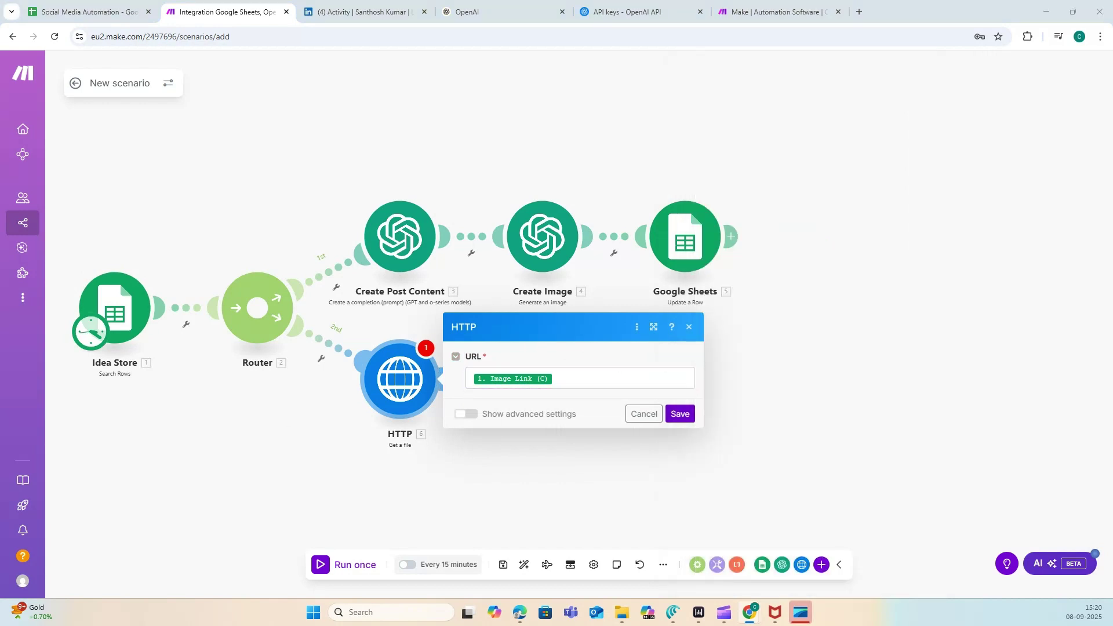
pyautogui.click(681, 414)
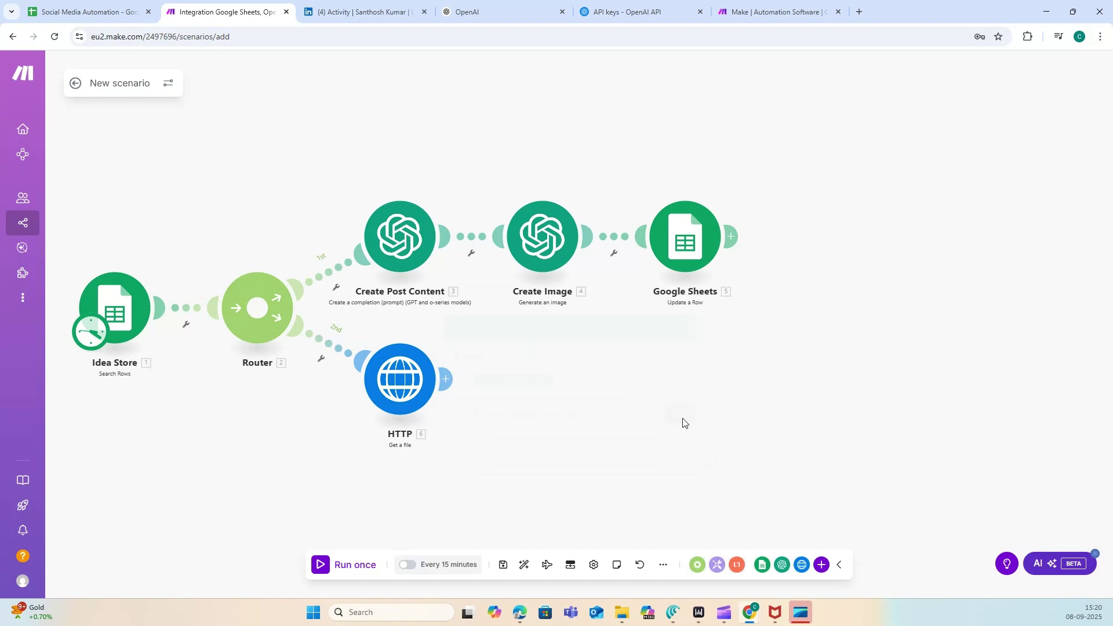
# - Rename the HTTP module as Get Image
pyautogui.rightClick(406, 405)
pyautogui.click(450, 465)
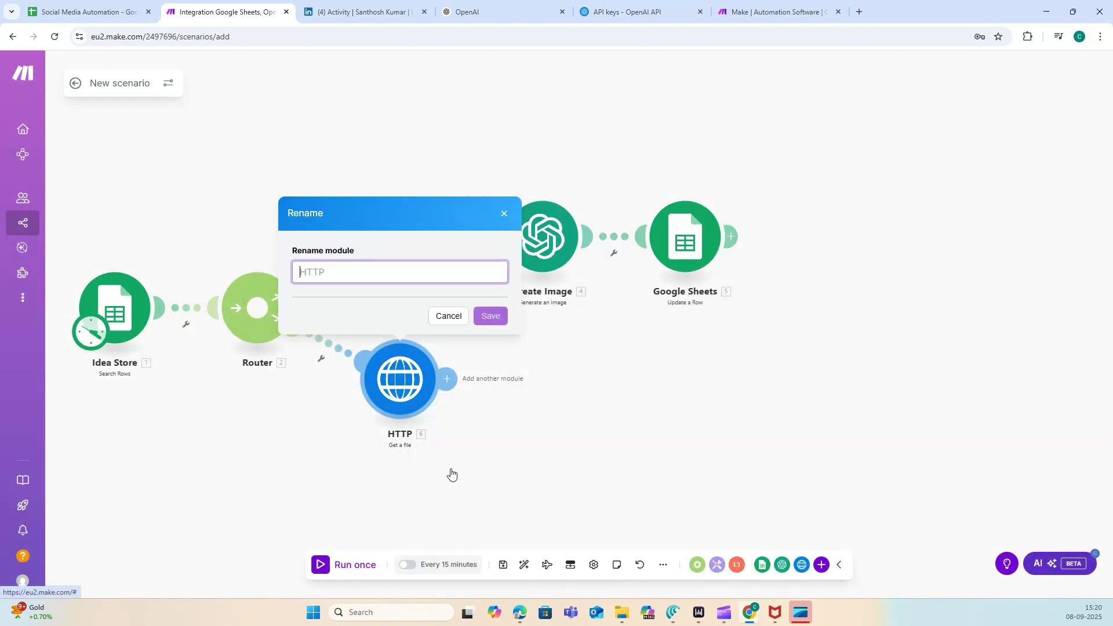
pyautogui.write('Get Image')
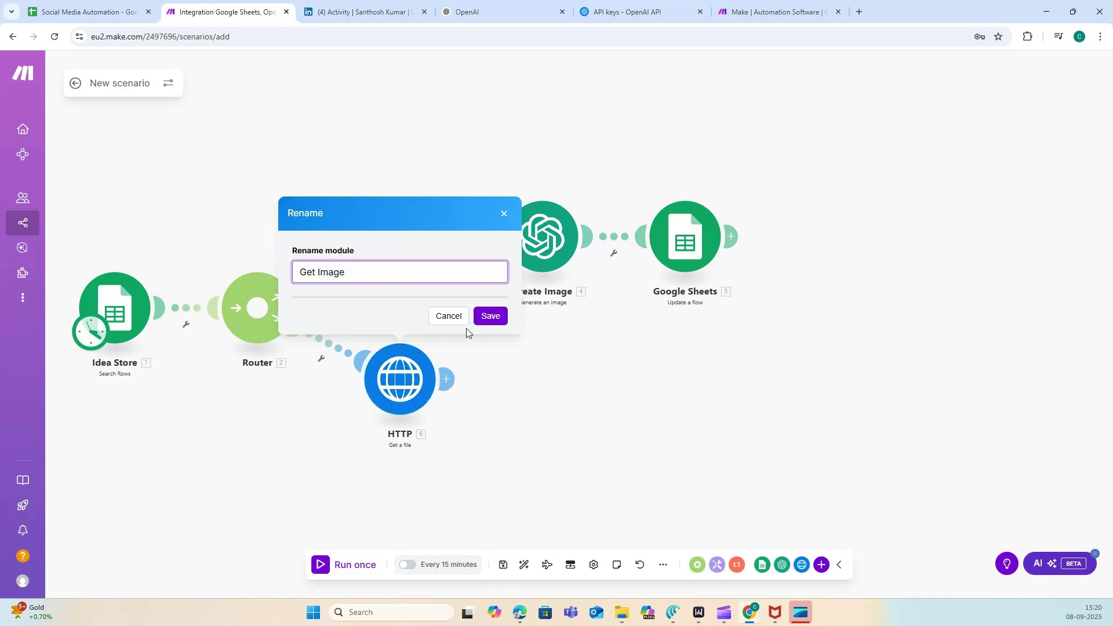
pyautogui.click(491, 316)
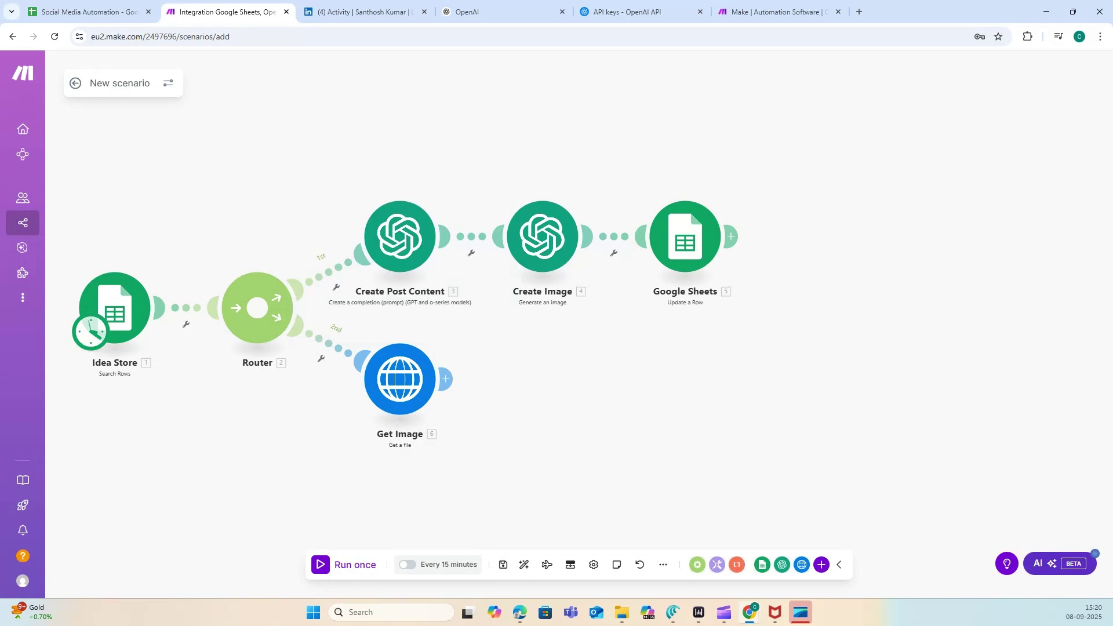
# - Add a LinkedIn Create a User Image Post module after the Get Image module
pyautogui.click(446, 378)
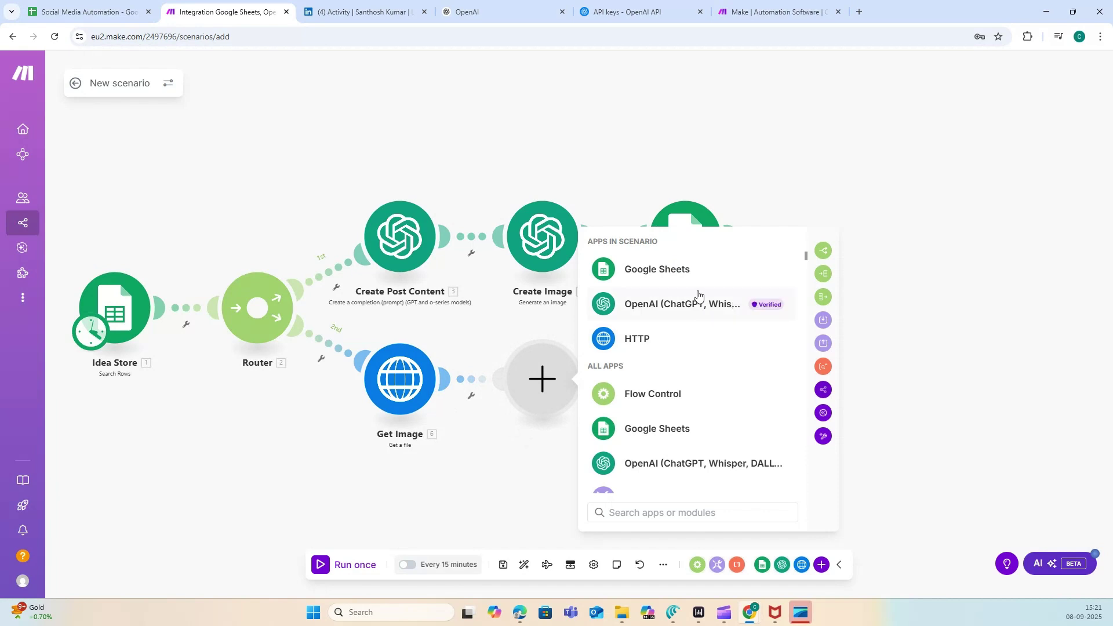
pyautogui.write('linke')
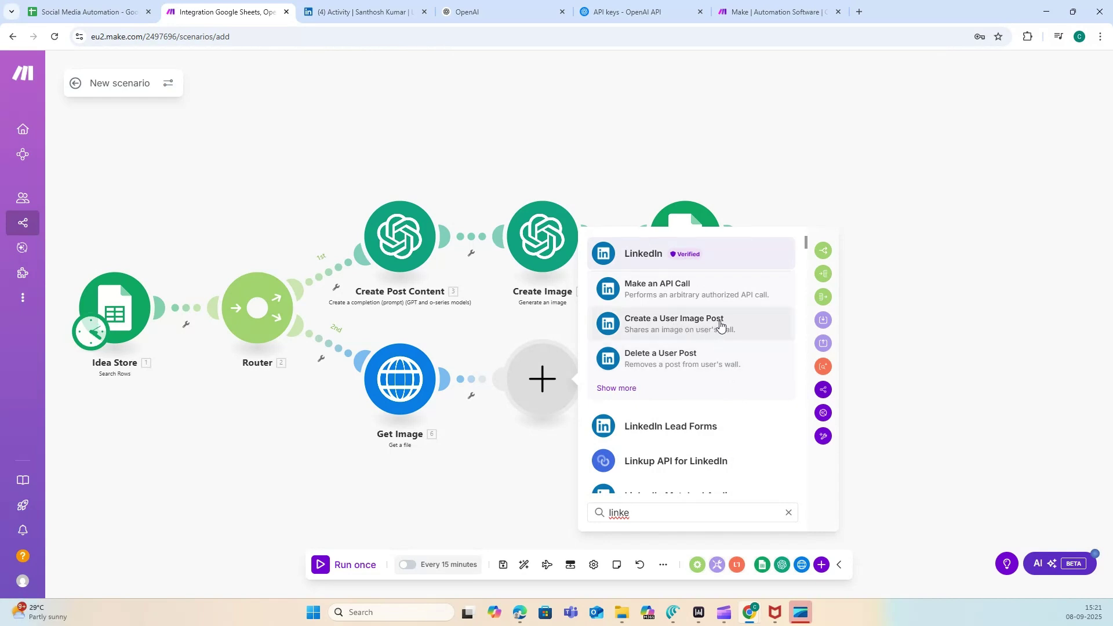
pyautogui.click(697, 322)
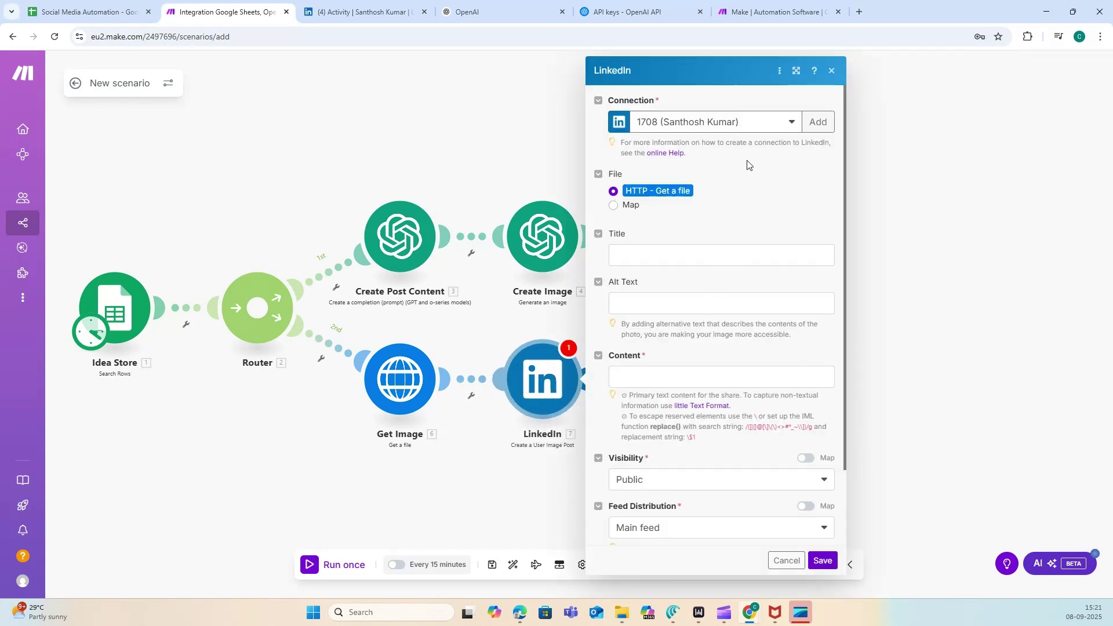
pyautogui.click(749, 134)
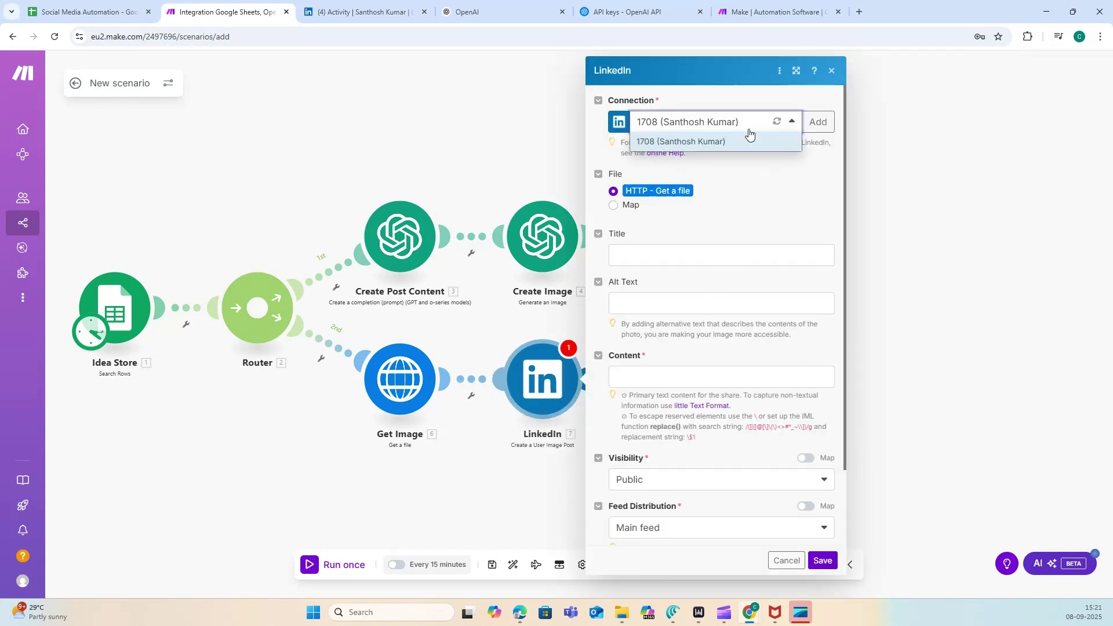
pyautogui.click(750, 134)
pyautogui.click(817, 123)
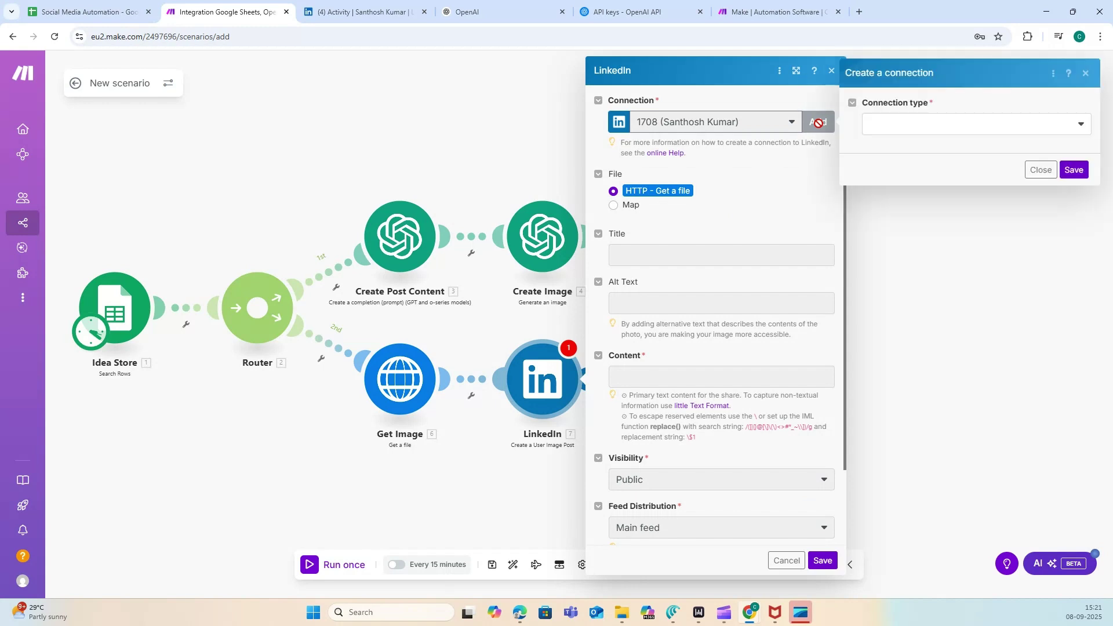
pyautogui.click(912, 125)
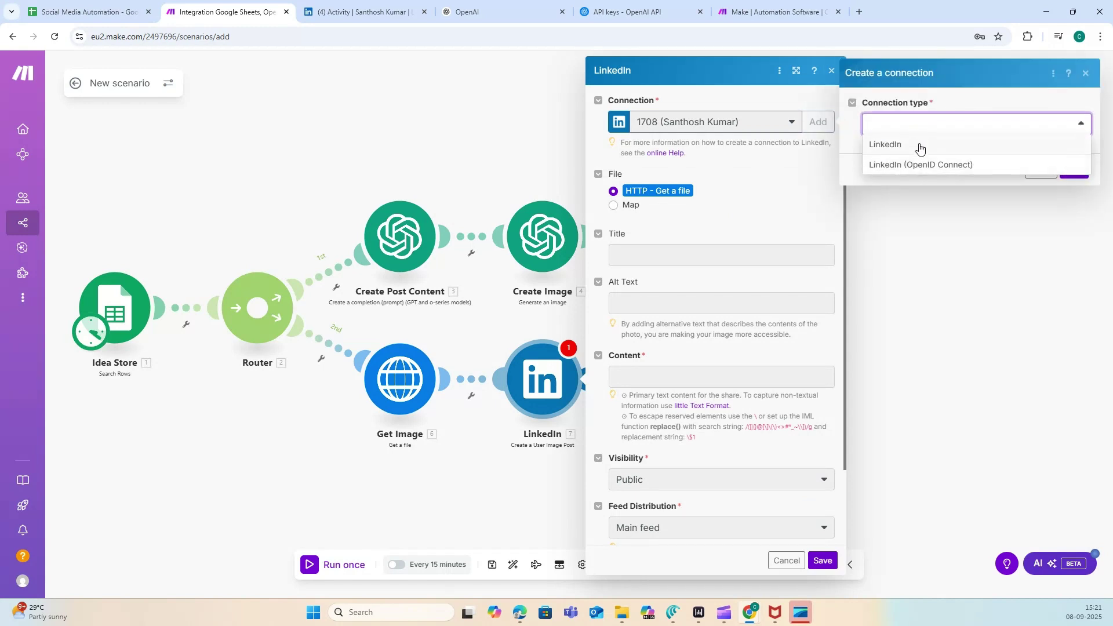
pyautogui.click(918, 146)
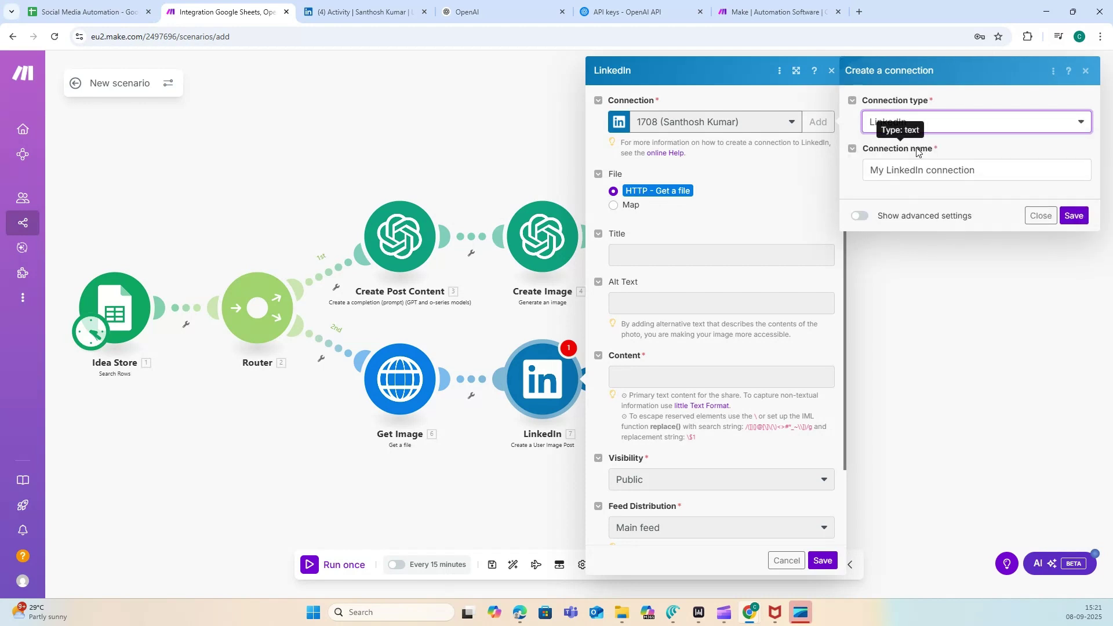
pyautogui.click(992, 173)
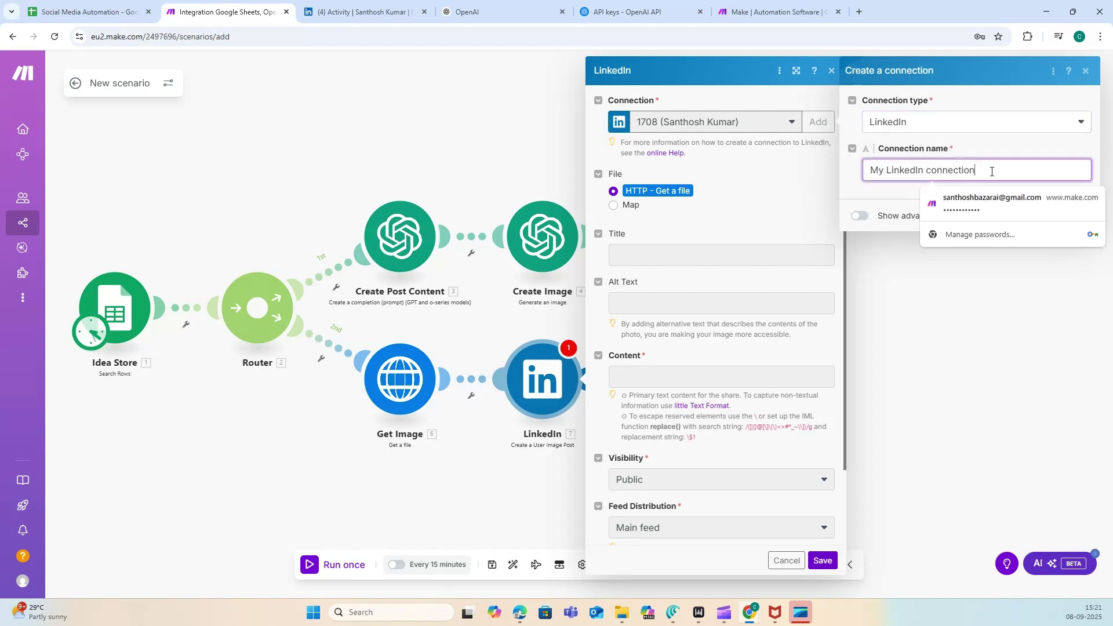
pyautogui.click(896, 201)
pyautogui.click(933, 129)
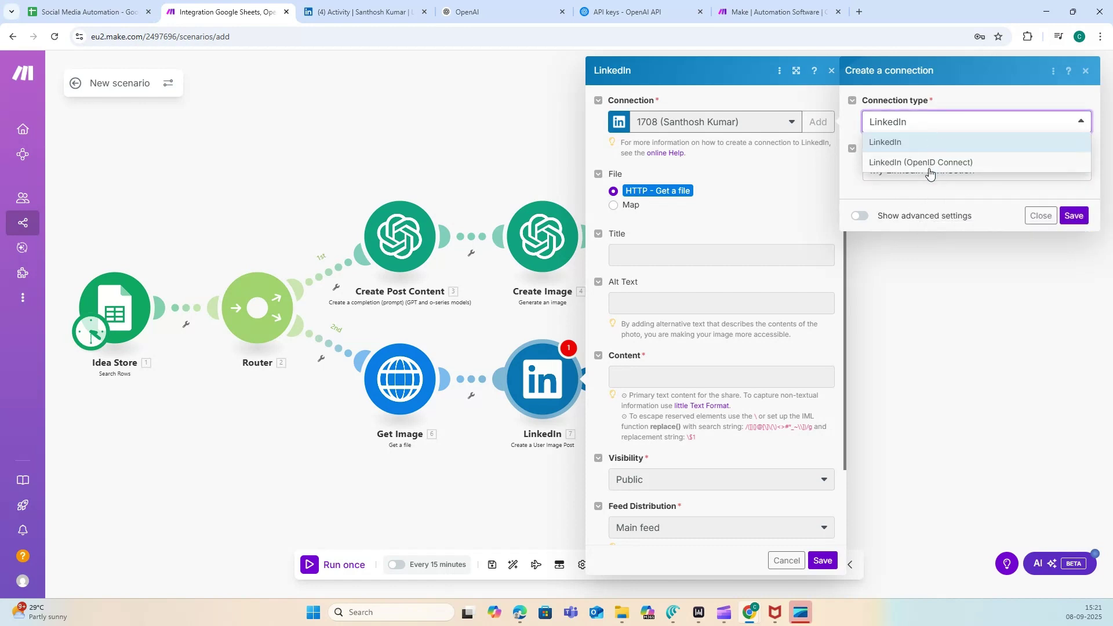
pyautogui.click(929, 167)
pyautogui.click(994, 177)
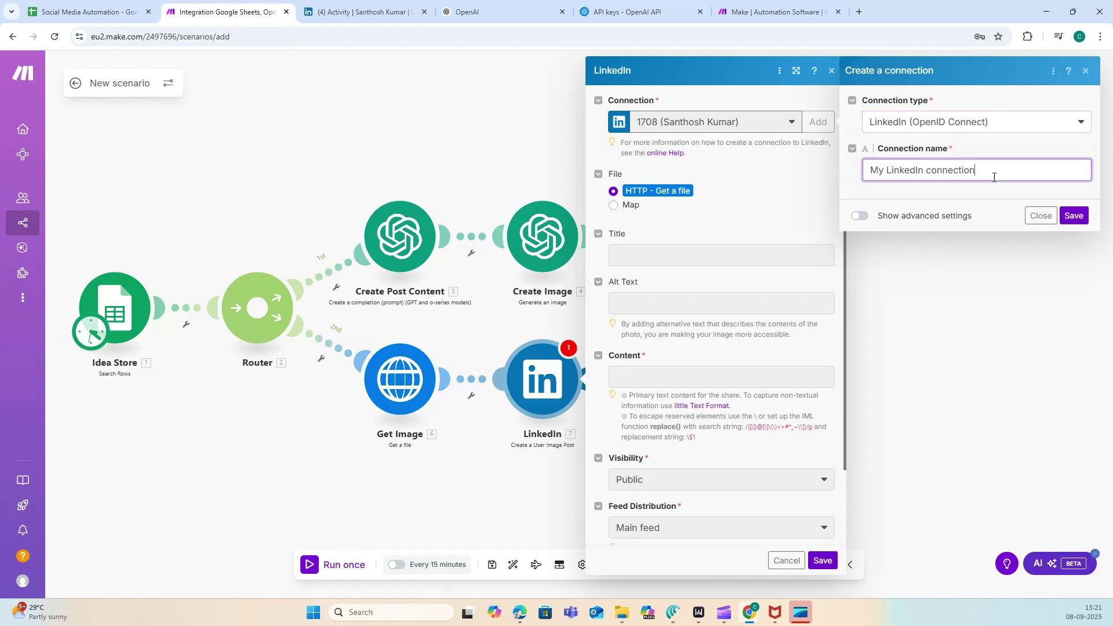
pyautogui.moveTo(968, 172); pyautogui.dragTo(946, 172)
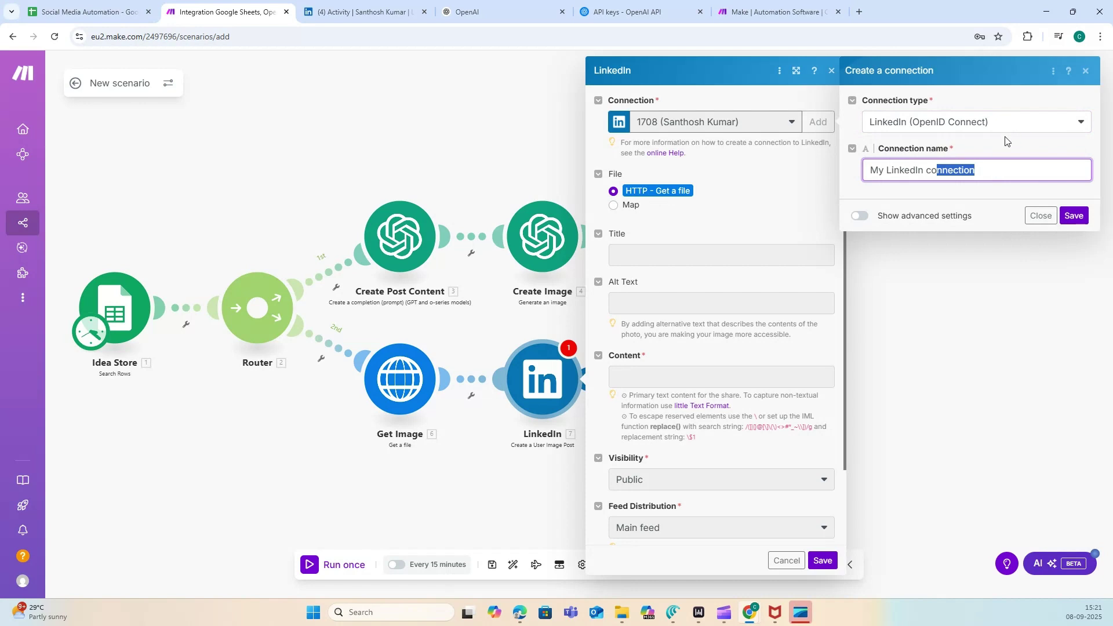
pyautogui.click(1085, 75)
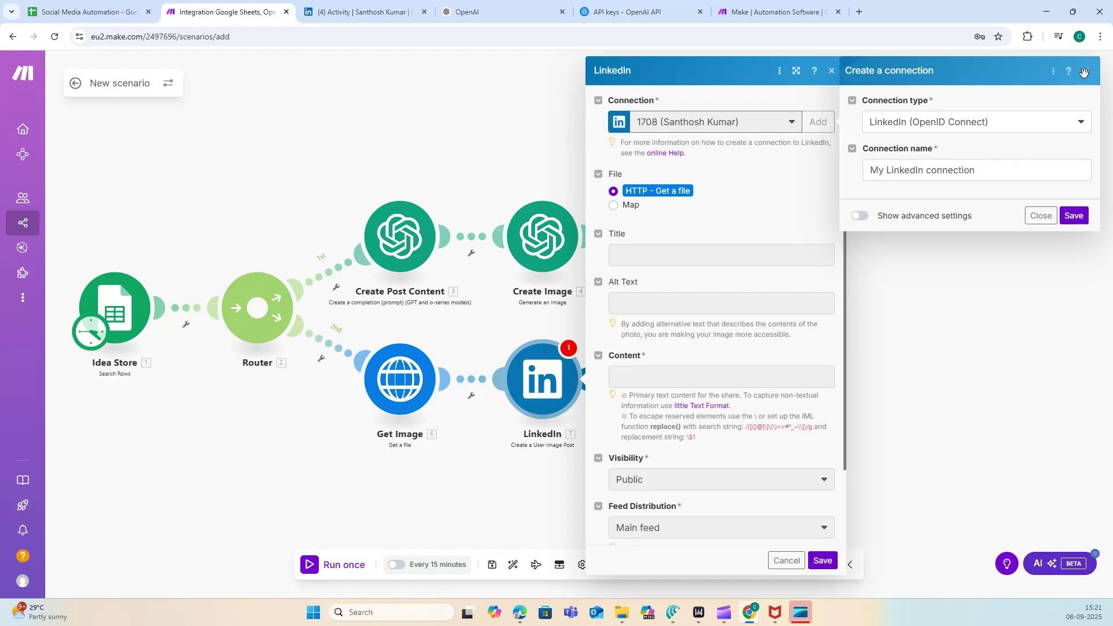
# - Select the existing LinkedIn connection and use HTTP - Get a file as the post's image file
pyautogui.click(794, 123)
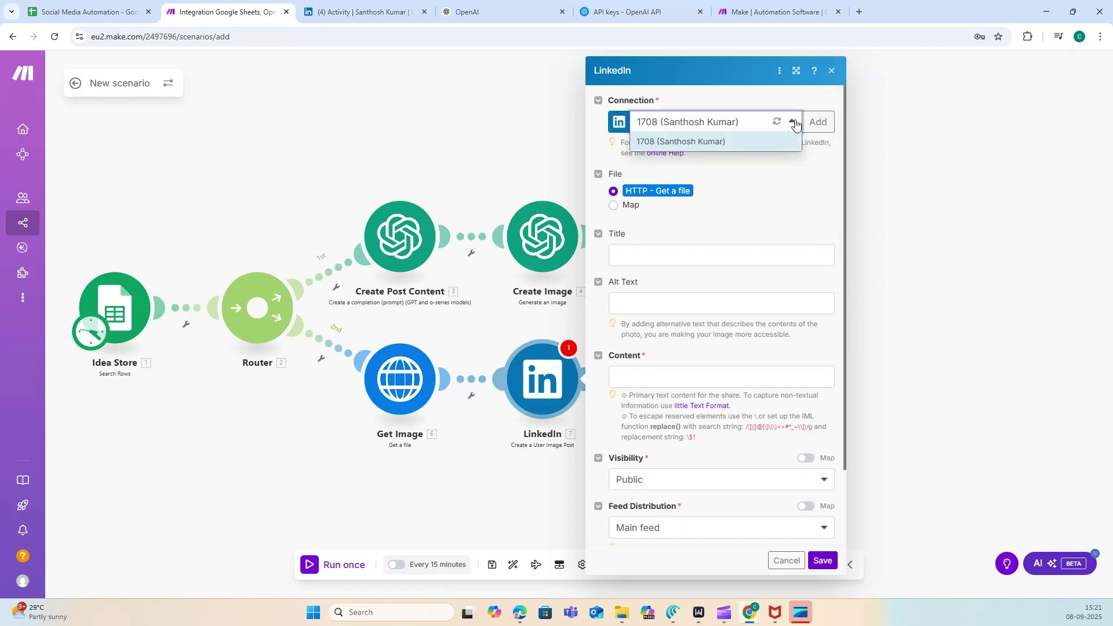
pyautogui.click(750, 143)
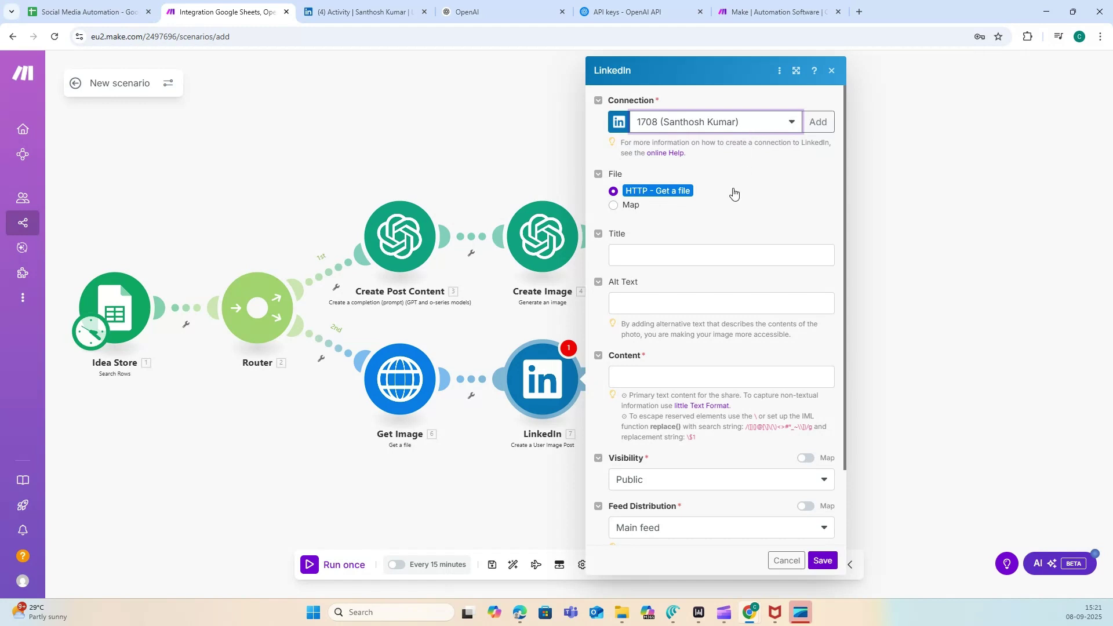
pyautogui.click(614, 192)
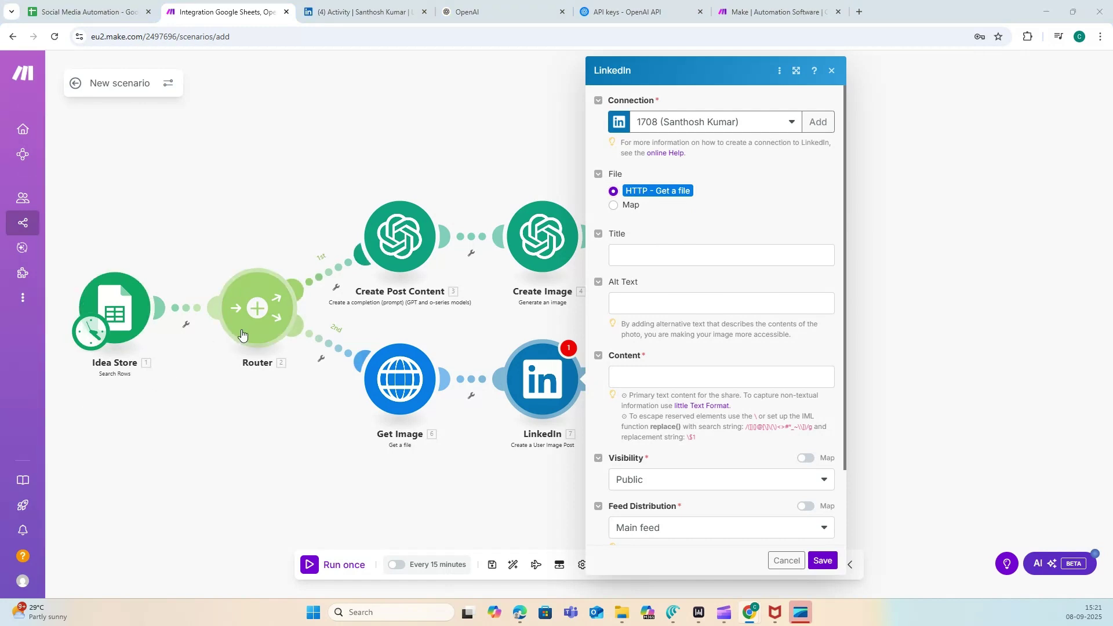
# - Map the LinkedIn module's Content to Idea Store's LinkedIn Post Content (B)
pyautogui.scroll(-1, 691, 343)
pyautogui.click(677, 319)
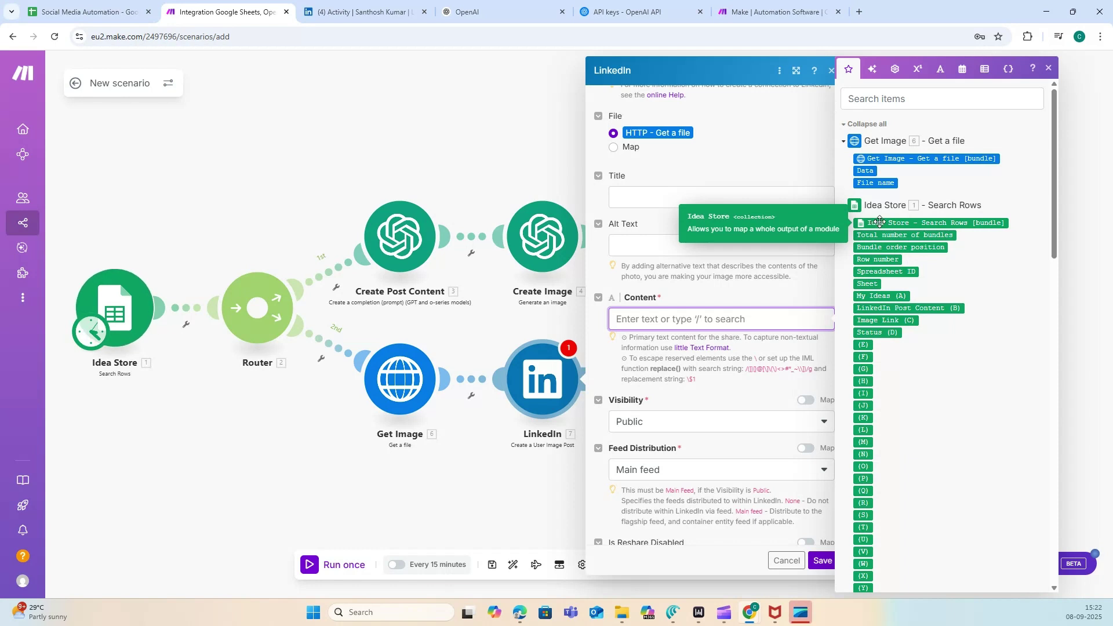
pyautogui.moveTo(929, 307); pyautogui.dragTo(804, 325)
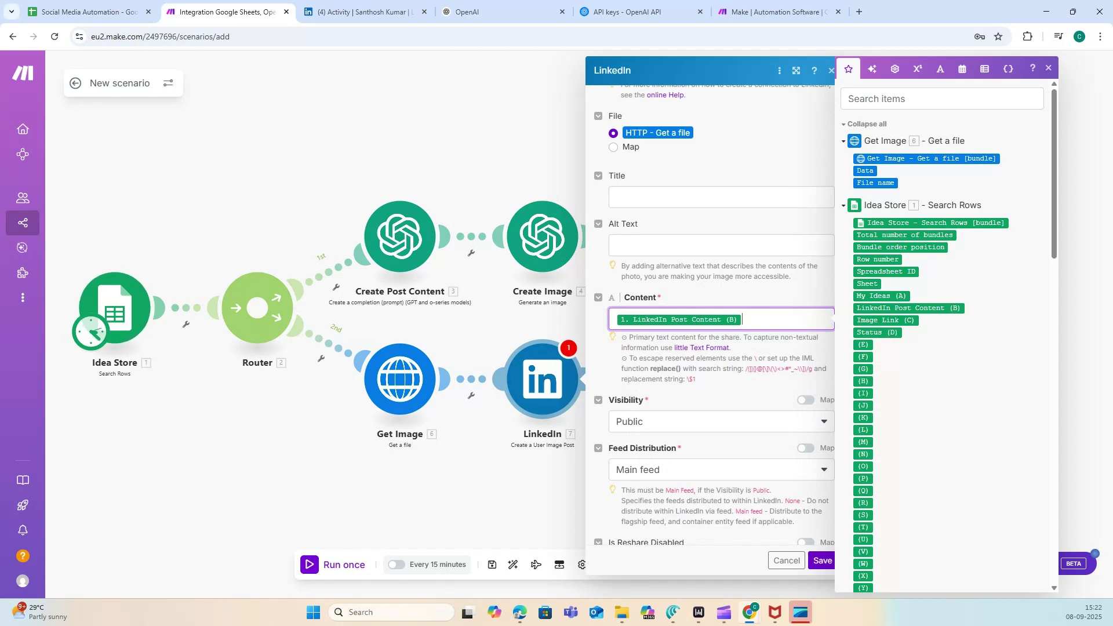
pyautogui.click(760, 395)
# - Set the post's visibility to Public with feed distribution on Main feed, and save the LinkedIn module
pyautogui.click(705, 429)
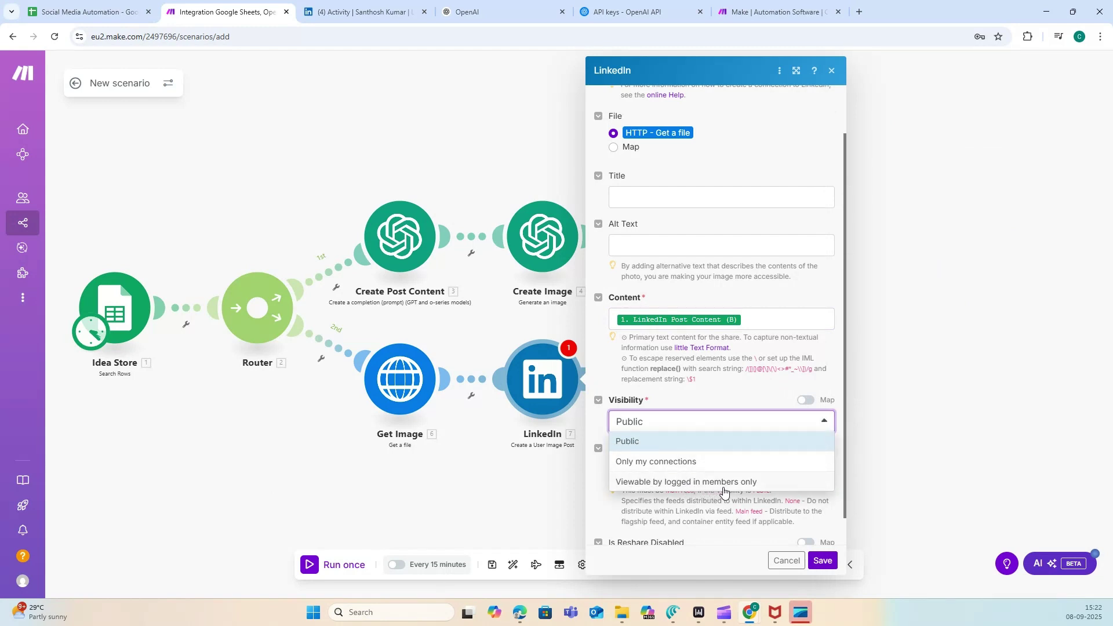
pyautogui.click(721, 445)
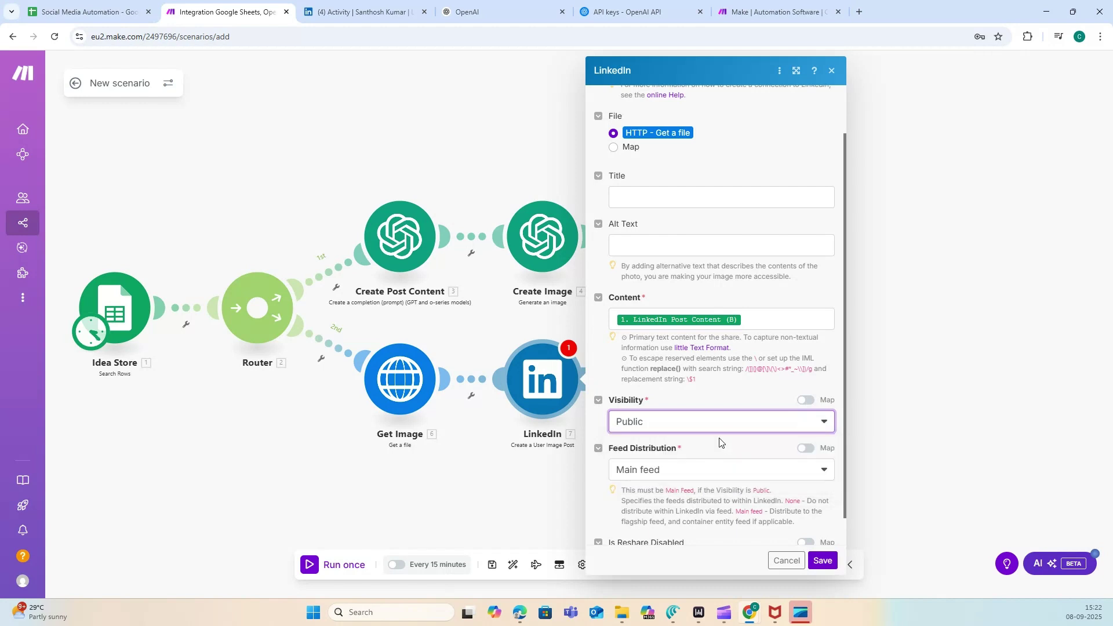
pyautogui.click(728, 470)
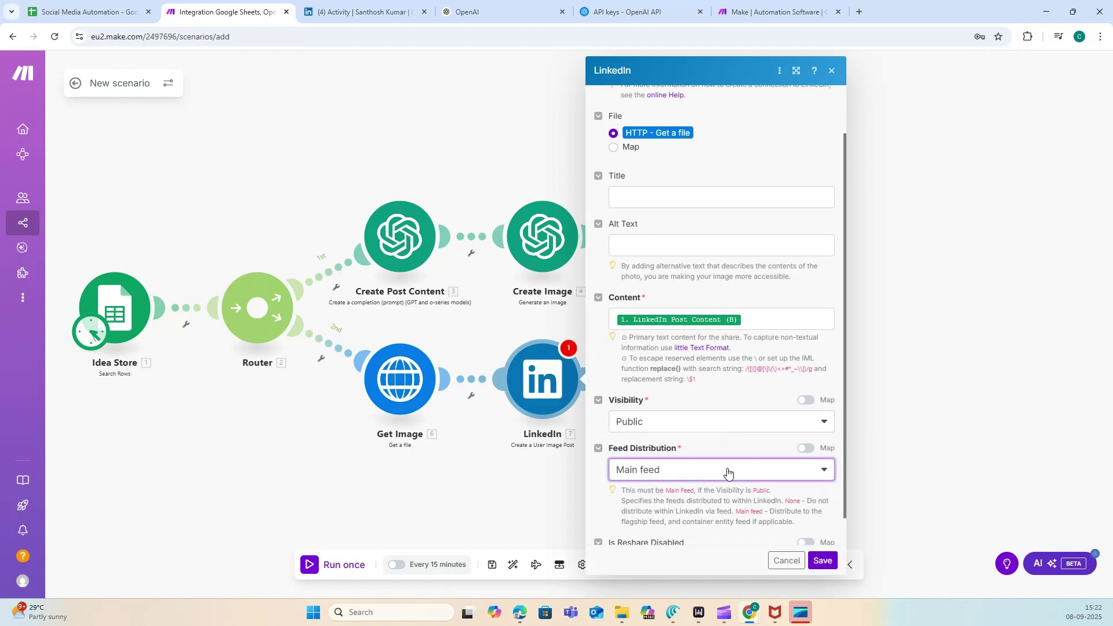
pyautogui.click(728, 470)
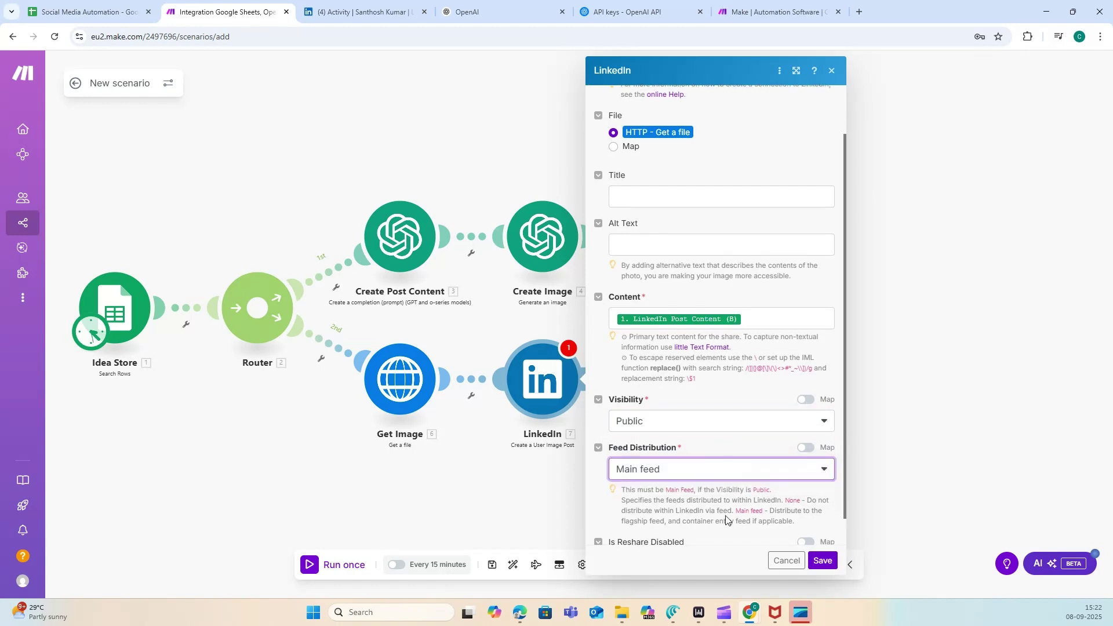
pyautogui.scroll(-1, 719, 520)
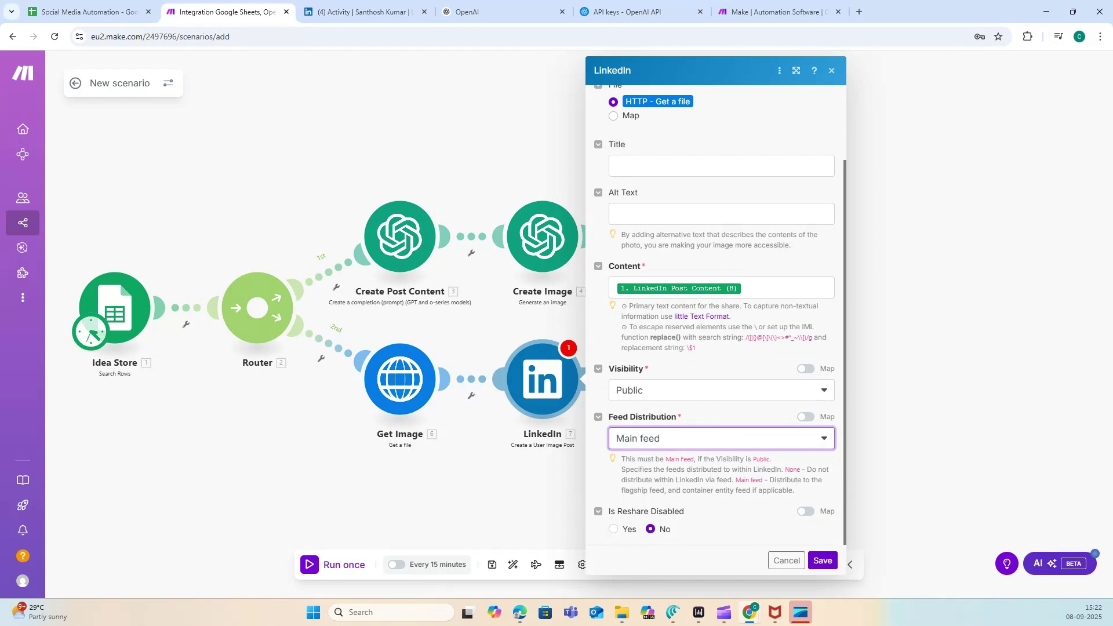
pyautogui.click(614, 528)
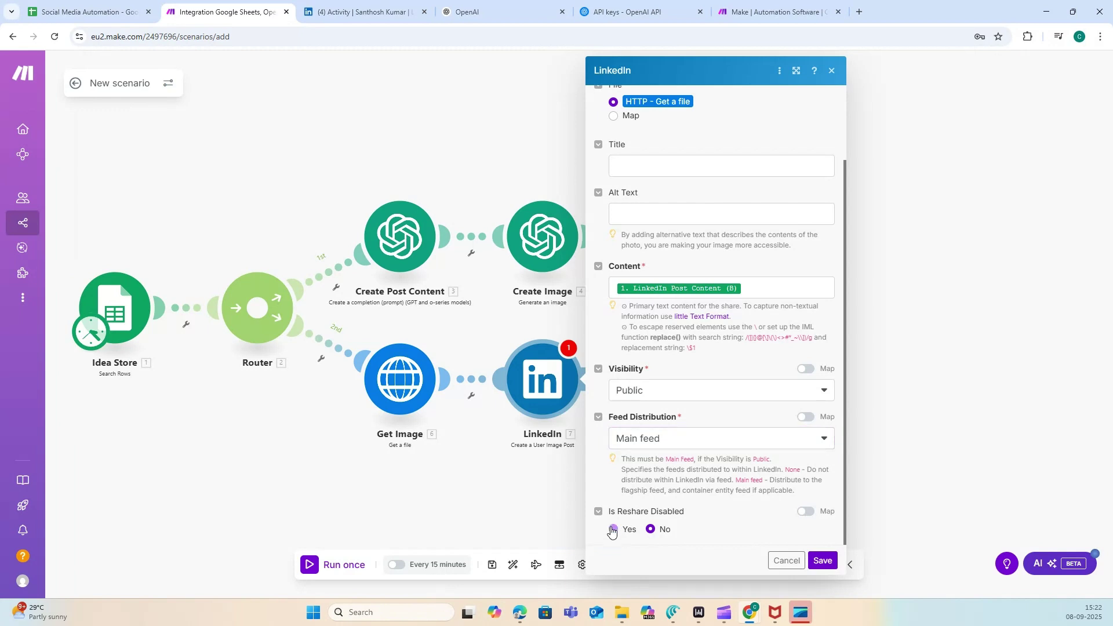
pyautogui.click(823, 560)
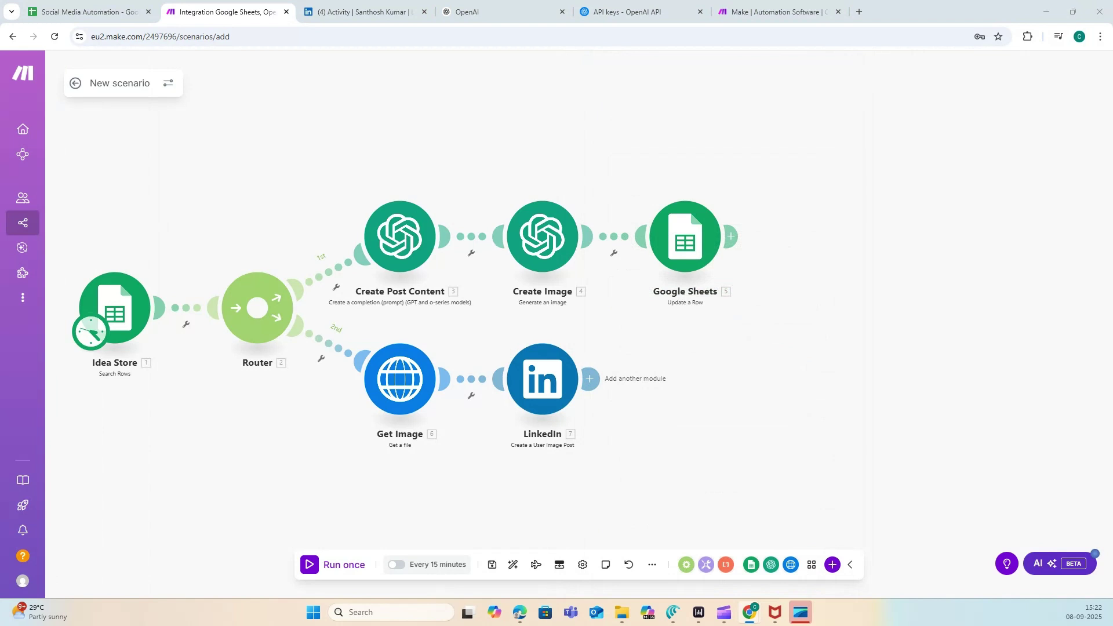
# - Add a Google Sheets Update a Row module after the LinkedIn module
pyautogui.click(592, 378)
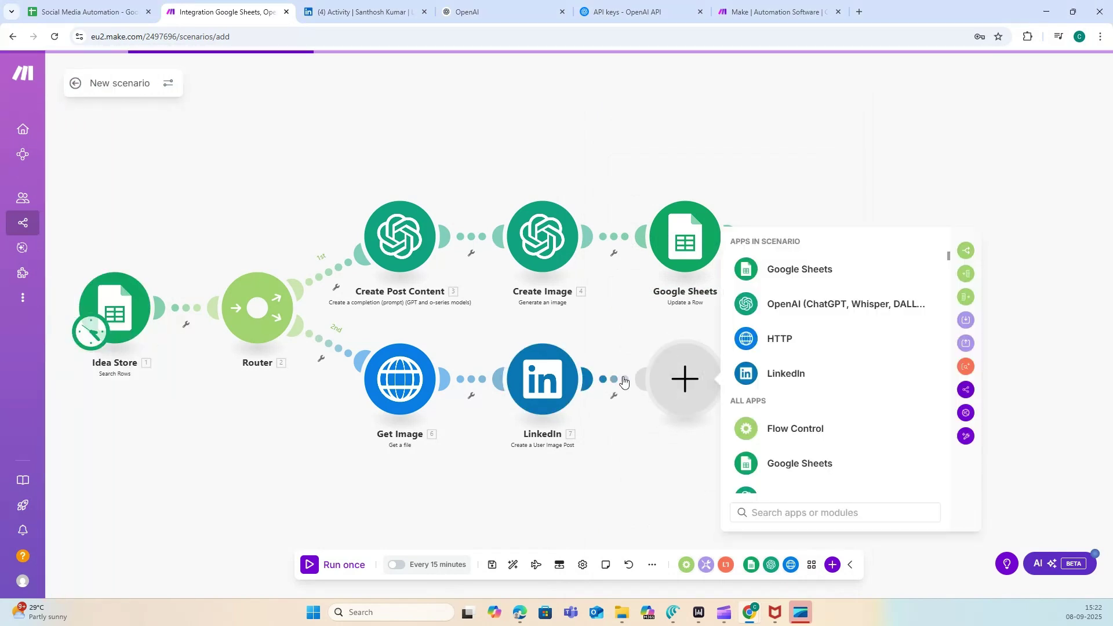
pyautogui.click(793, 269)
pyautogui.click(805, 413)
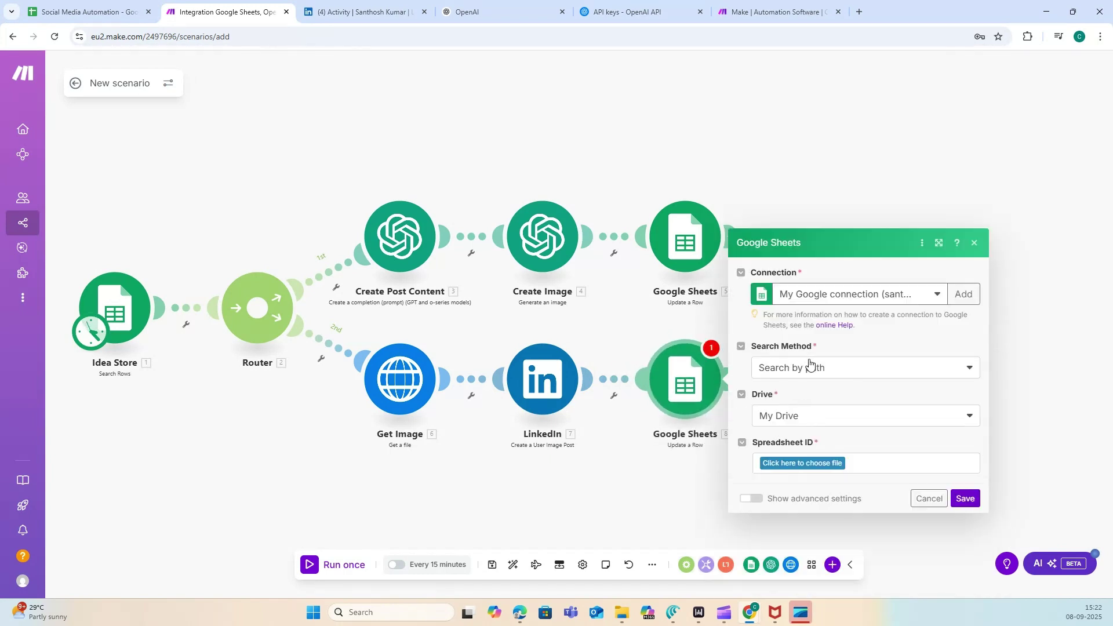
# - Set the search method to Select from all and fill in the spreadsheet ID copied from the Social Media Automation sheet's URL
pyautogui.click(813, 368)
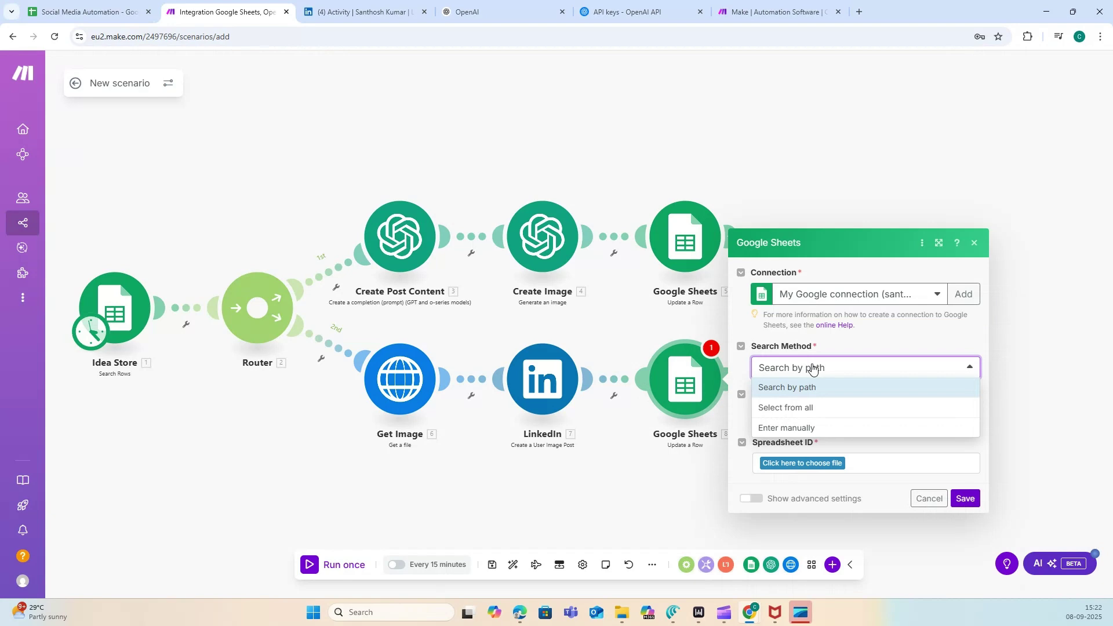
pyautogui.click(802, 406)
pyautogui.click(801, 425)
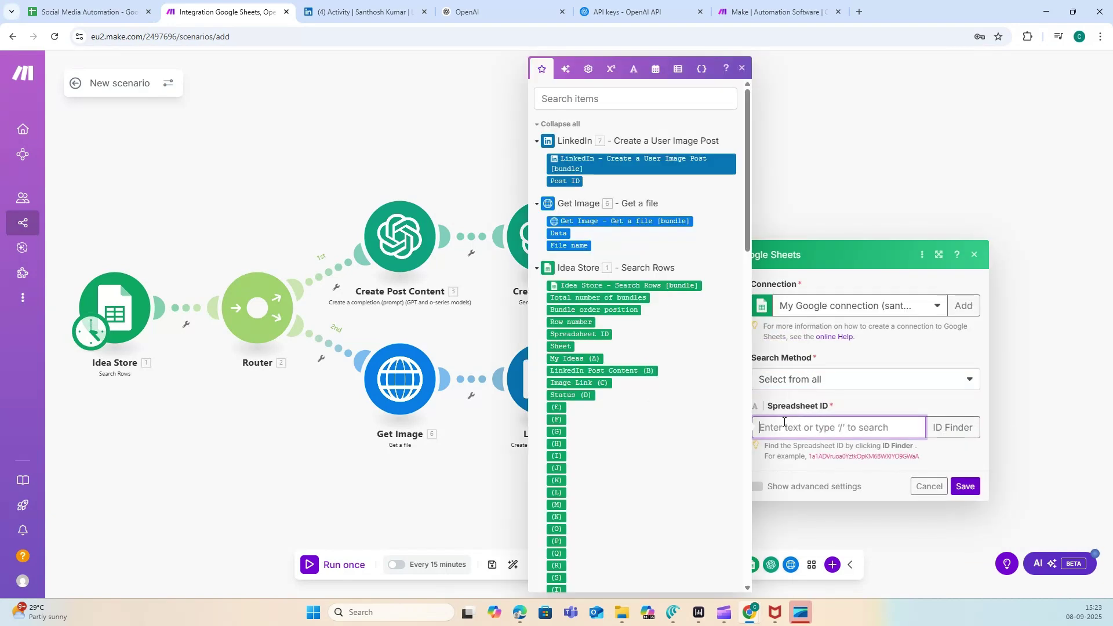
pyautogui.click(116, 12)
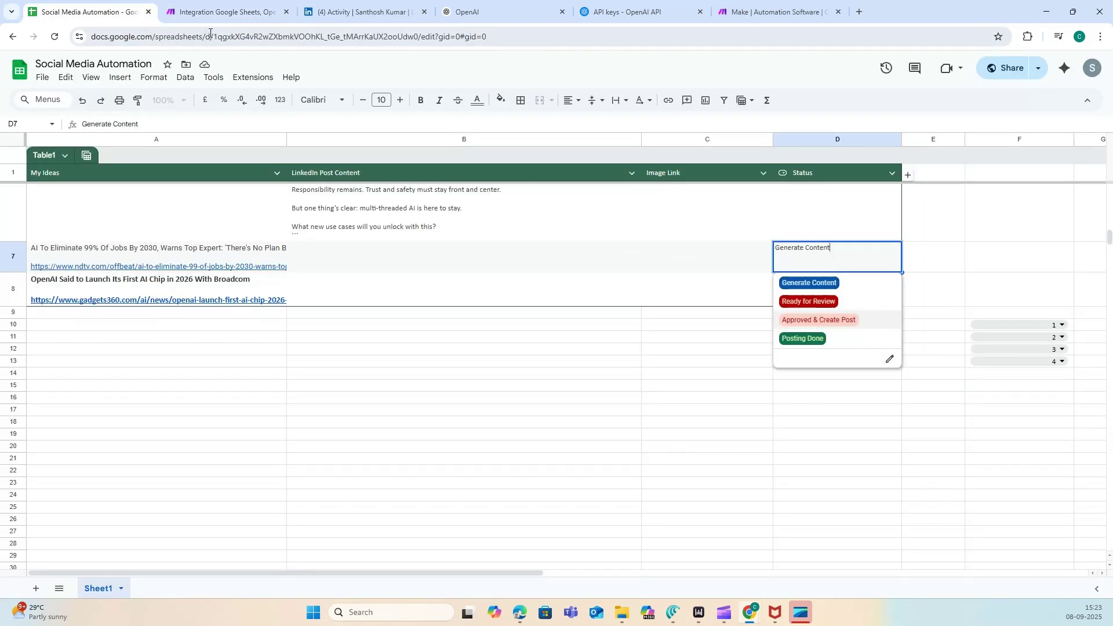
pyautogui.click(215, 39)
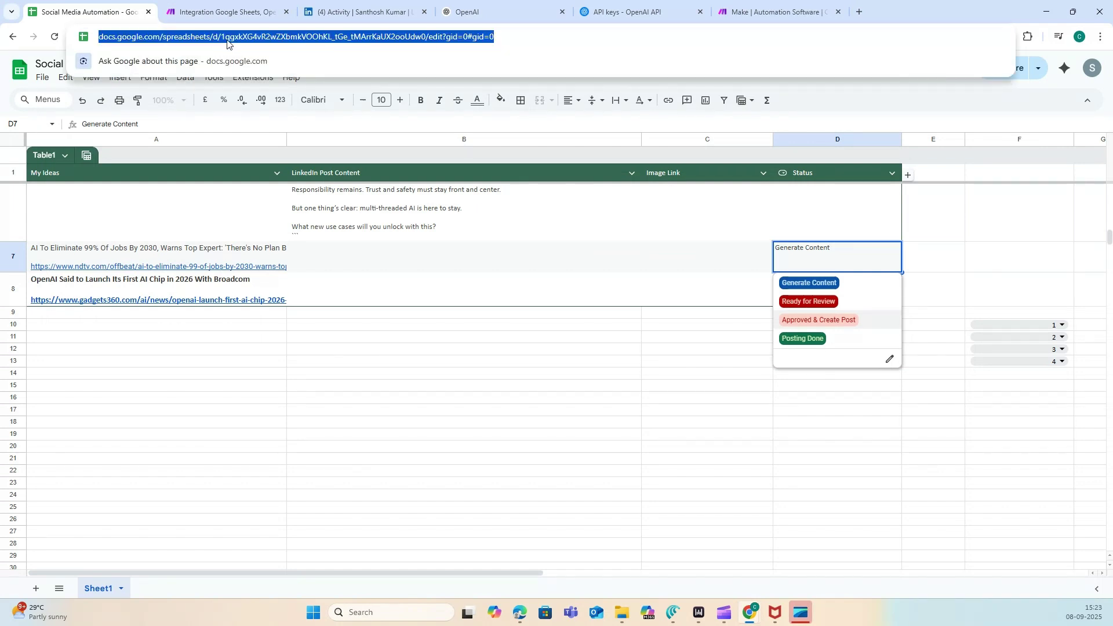
pyautogui.click(226, 39)
pyautogui.moveTo(249, 36); pyautogui.dragTo(454, 37)
pyautogui.hotkey('ctrl', 'c')
pyautogui.click(226, 11)
pyautogui.hotkey('ctrl', 'v')
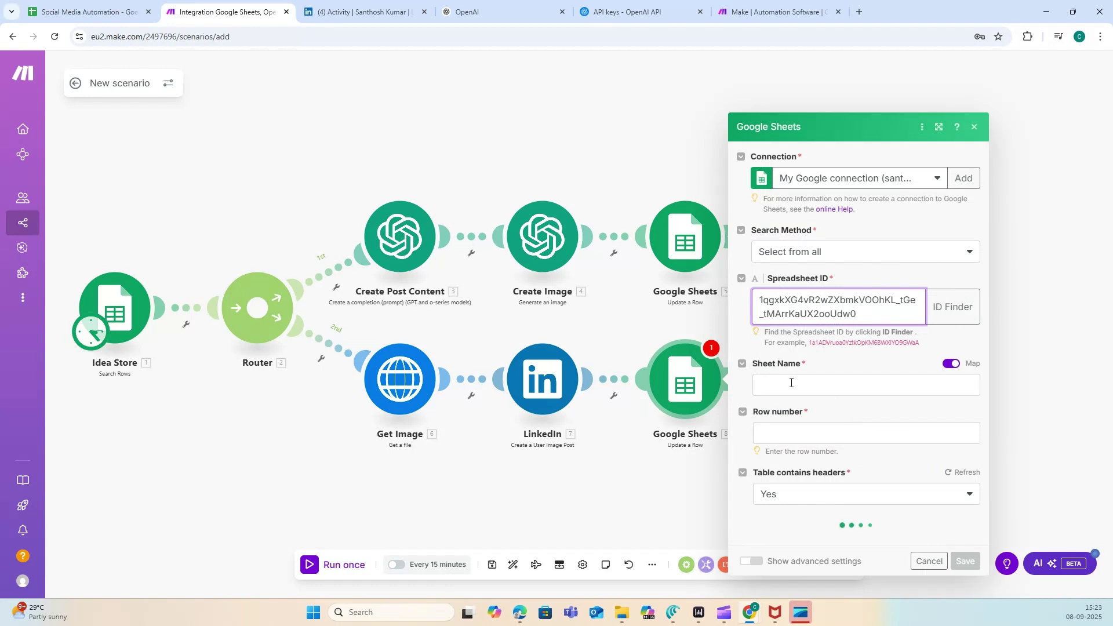
# - Choose Sheet1 as the sheet for the new Update a Row module and map its row number to Idea Store's Row number
pyautogui.click(948, 309)
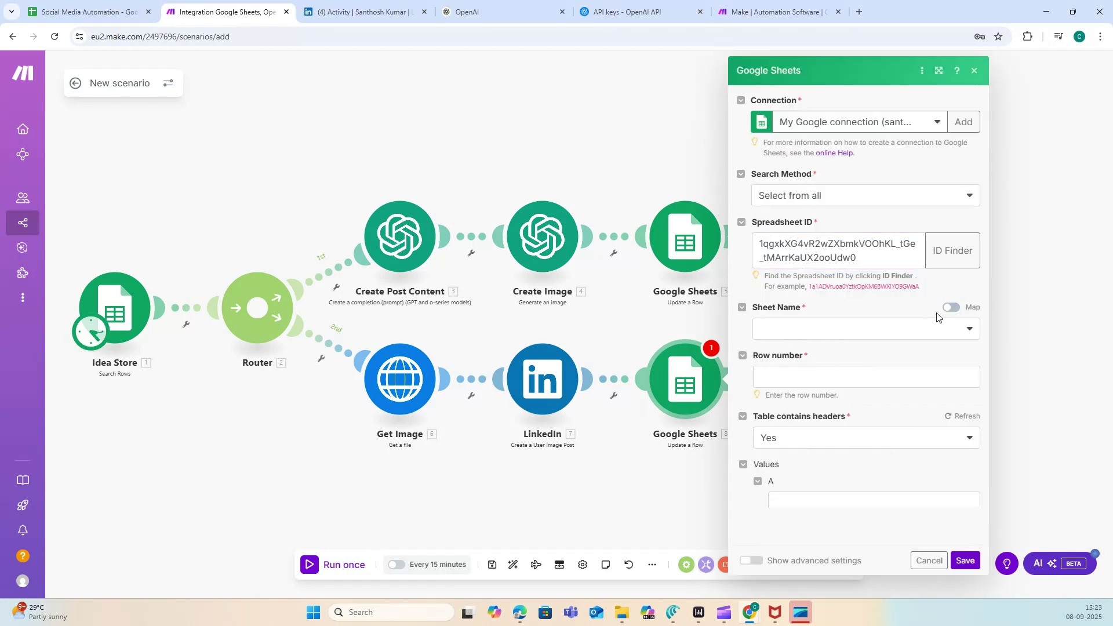
pyautogui.click(826, 483)
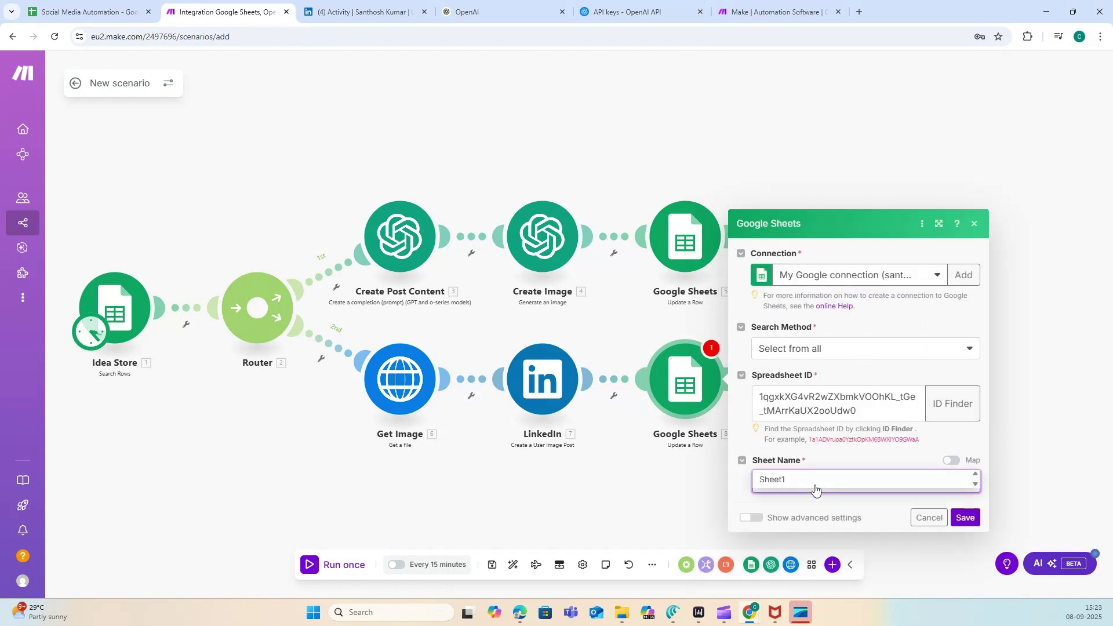
pyautogui.click(762, 481)
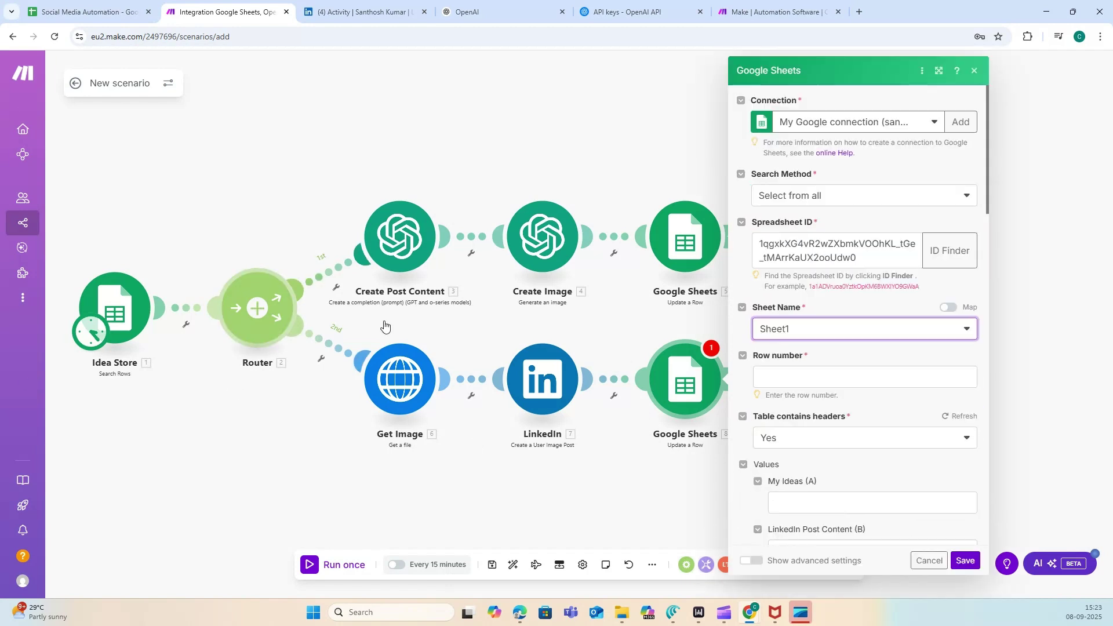
pyautogui.click(835, 371)
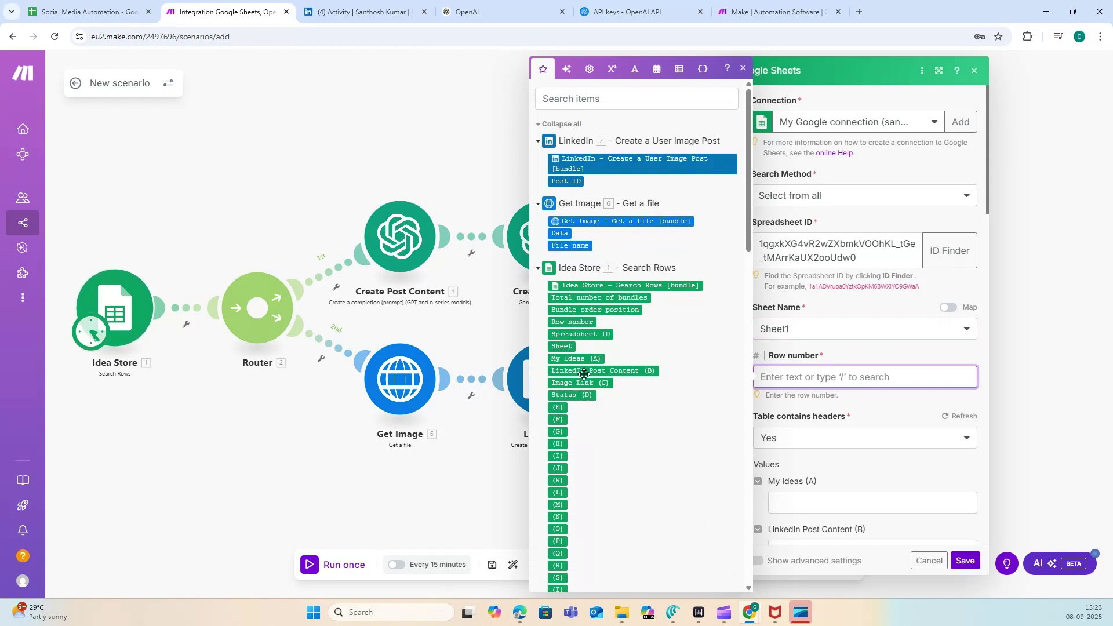
pyautogui.moveTo(584, 323); pyautogui.dragTo(830, 380)
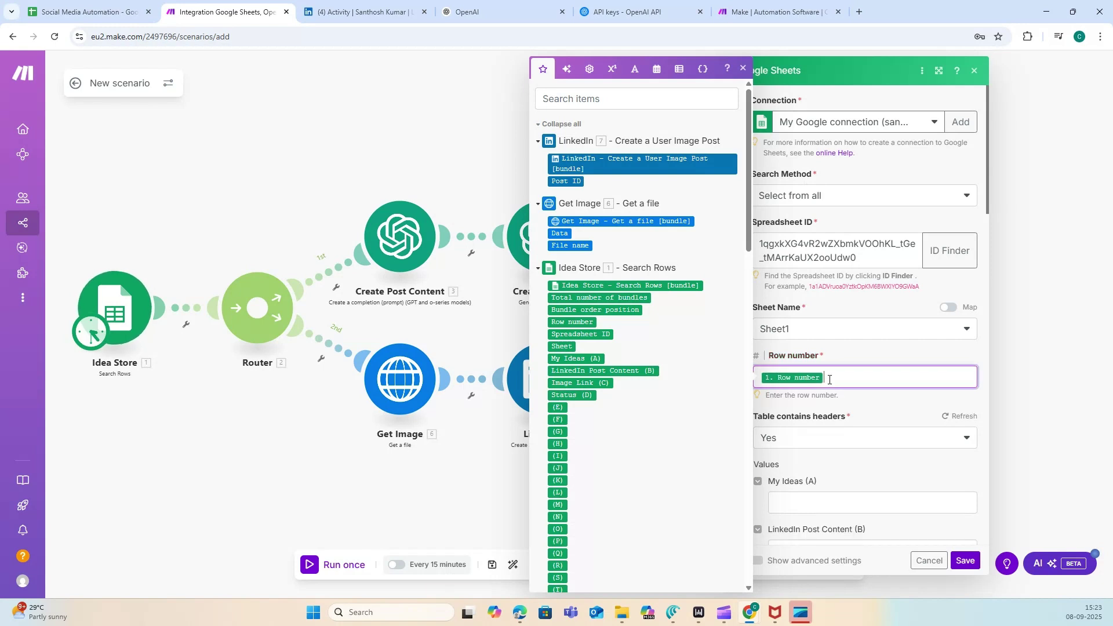
pyautogui.click(876, 416)
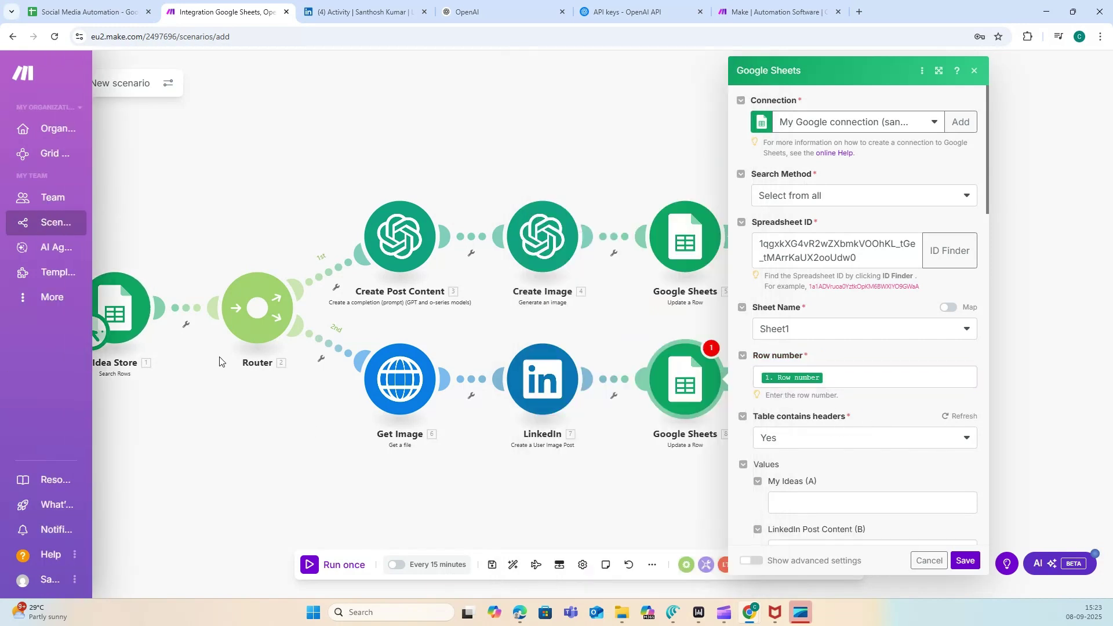
# - Set the Status (D) value to Posting Done and save the Google Sheets module
pyautogui.scroll(-2, 841, 464)
pyautogui.scroll(-1, 817, 483)
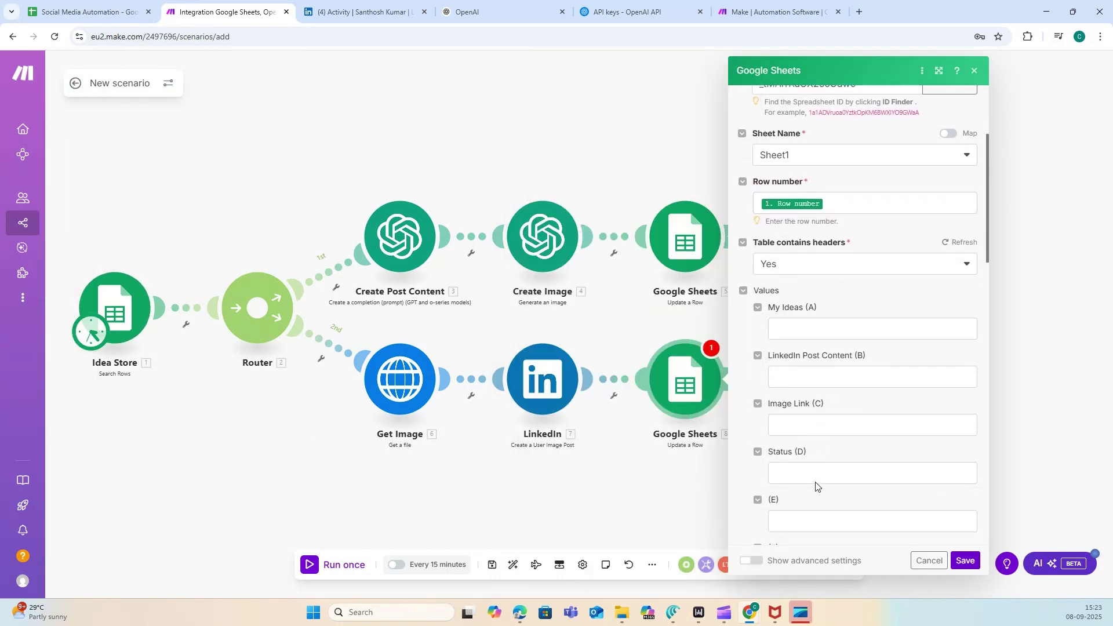
pyautogui.click(815, 469)
pyautogui.write('Posting Done')
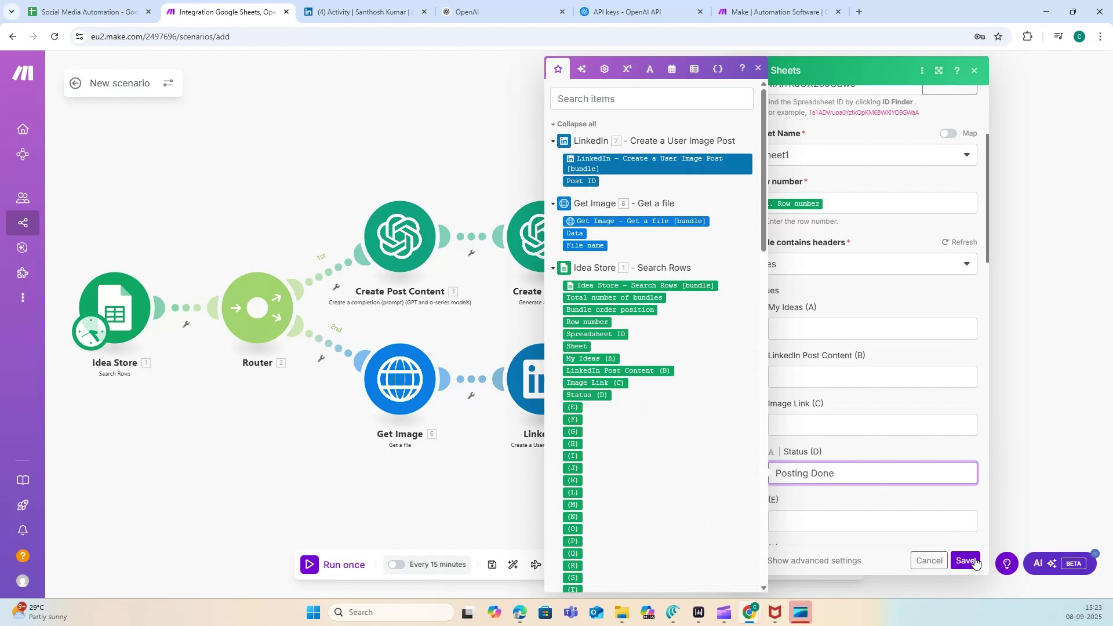
pyautogui.click(975, 562)
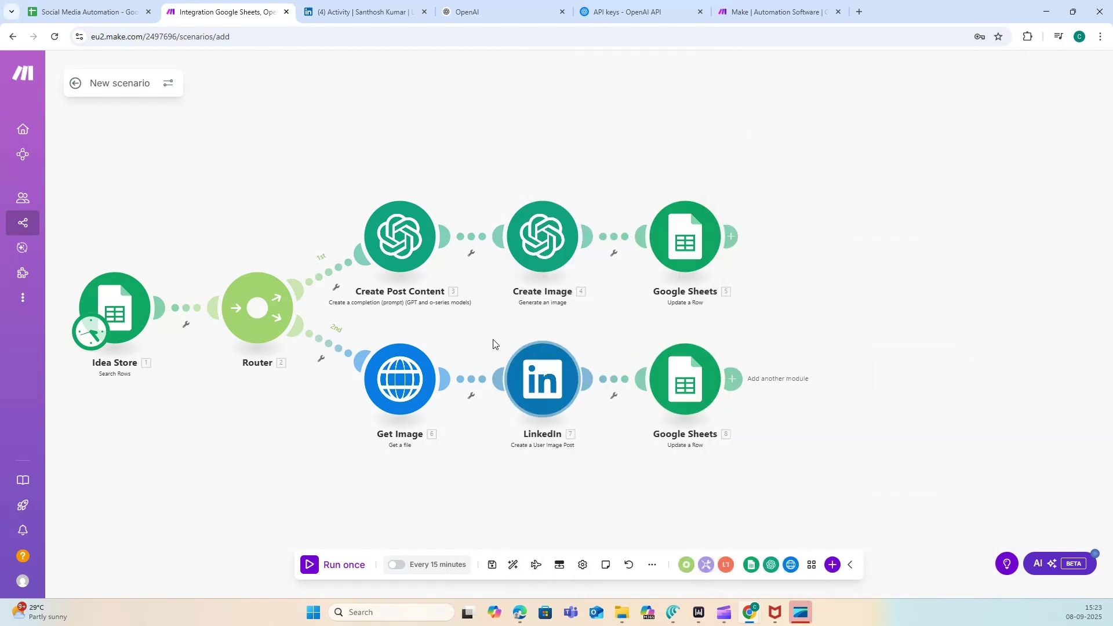
# - Check the Status options in the Social Media Automation sheet and rename the first route's Google Sheets module Ready for Review
pyautogui.click(98, 10)
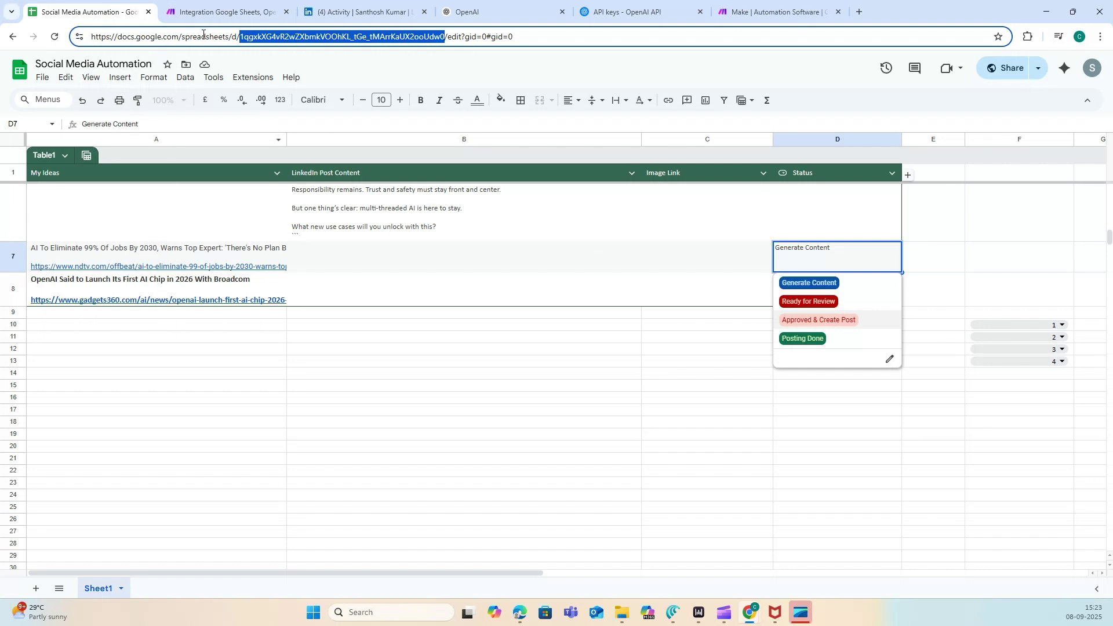
pyautogui.click(217, 14)
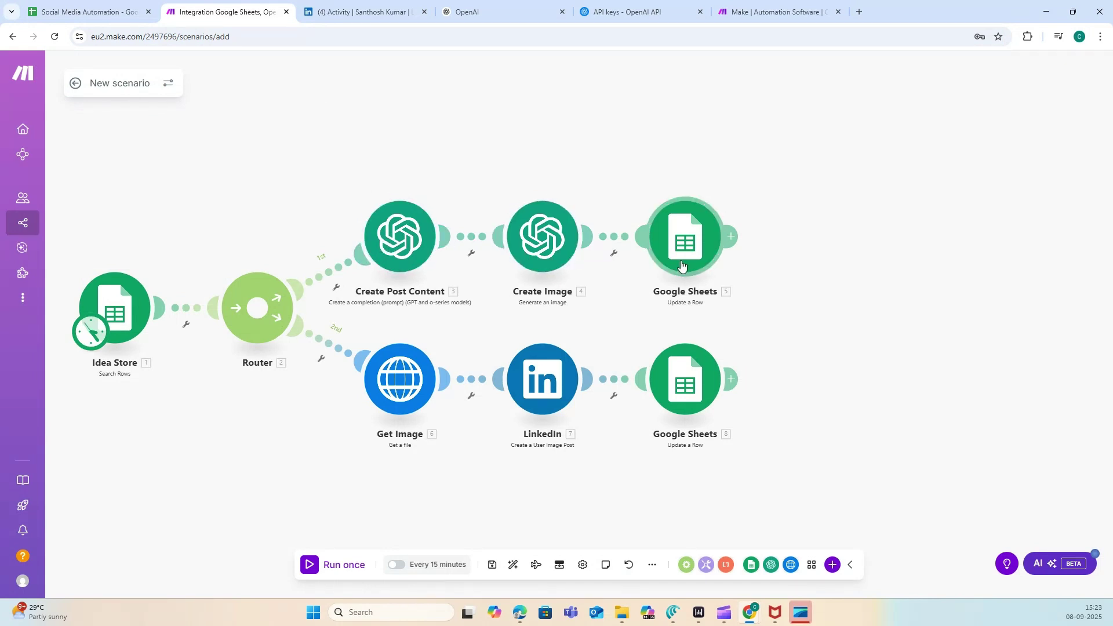
pyautogui.click(87, 12)
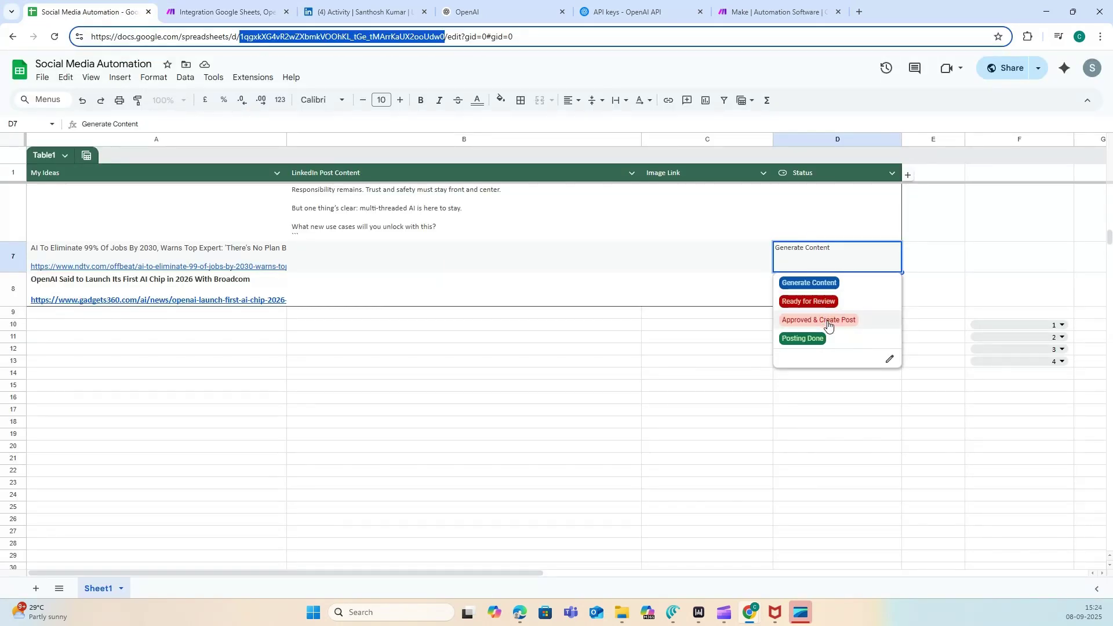
pyautogui.click(197, 12)
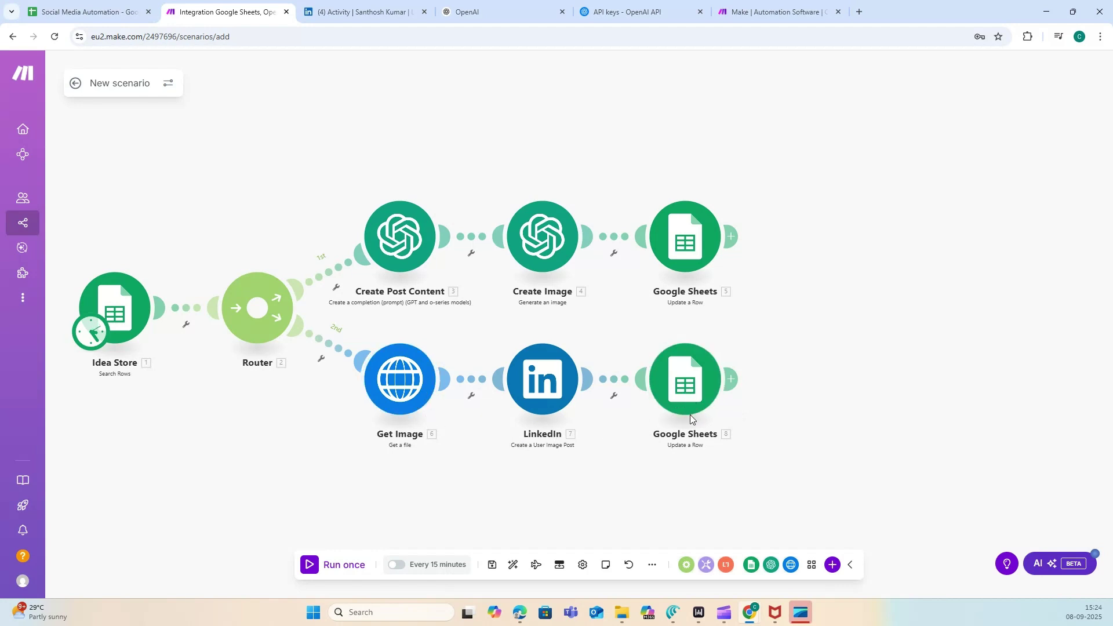
pyautogui.rightClick(678, 264)
pyautogui.click(710, 327)
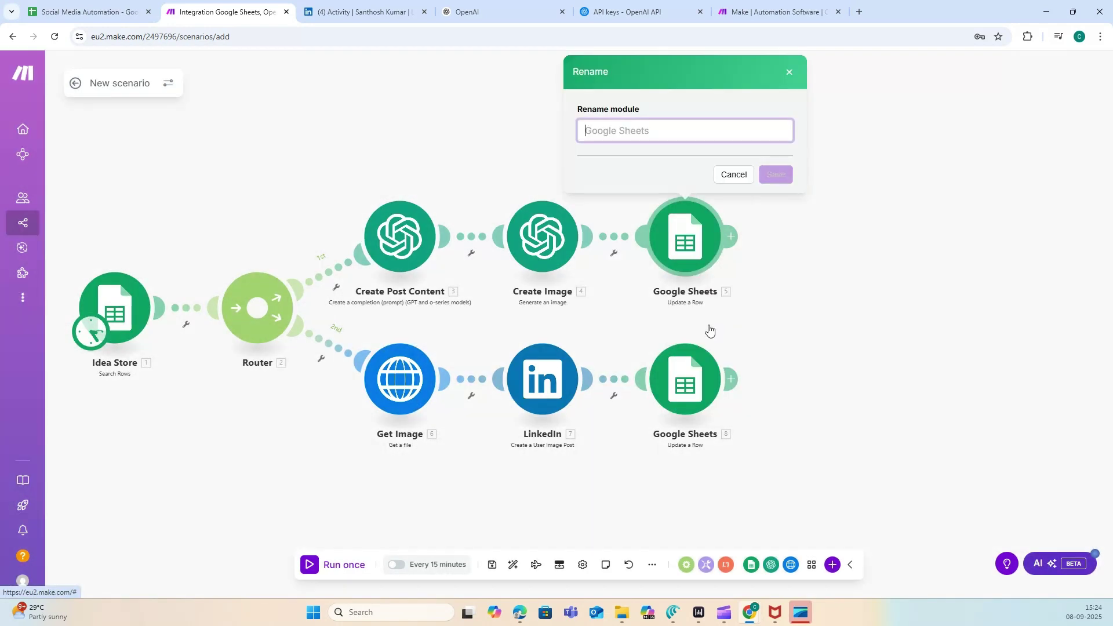
pyautogui.write('Ready for Review')
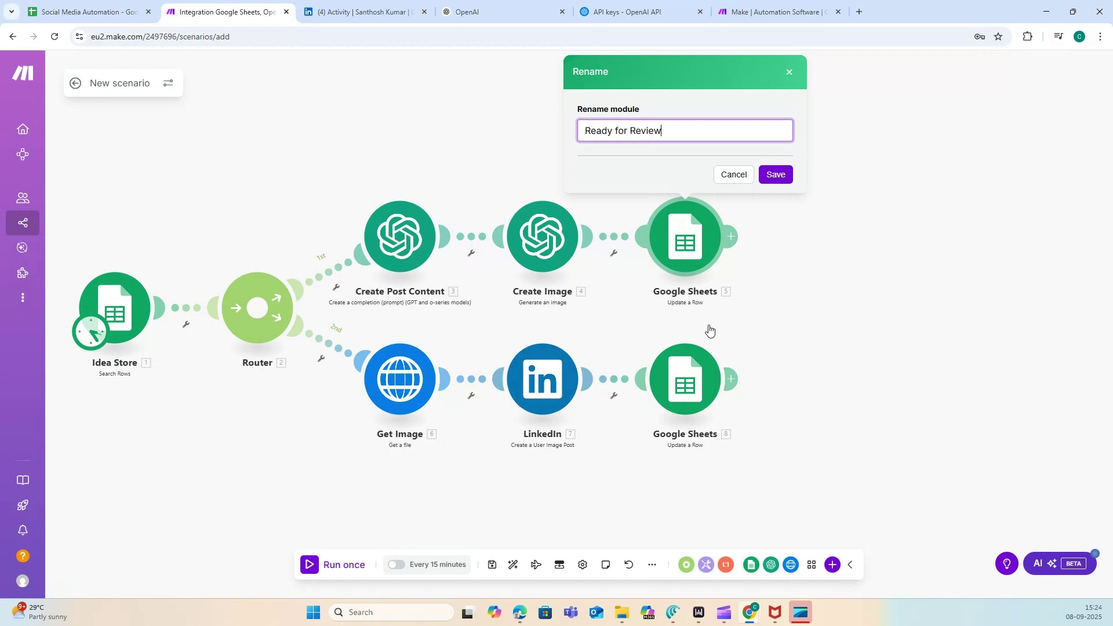
pyautogui.click(775, 174)
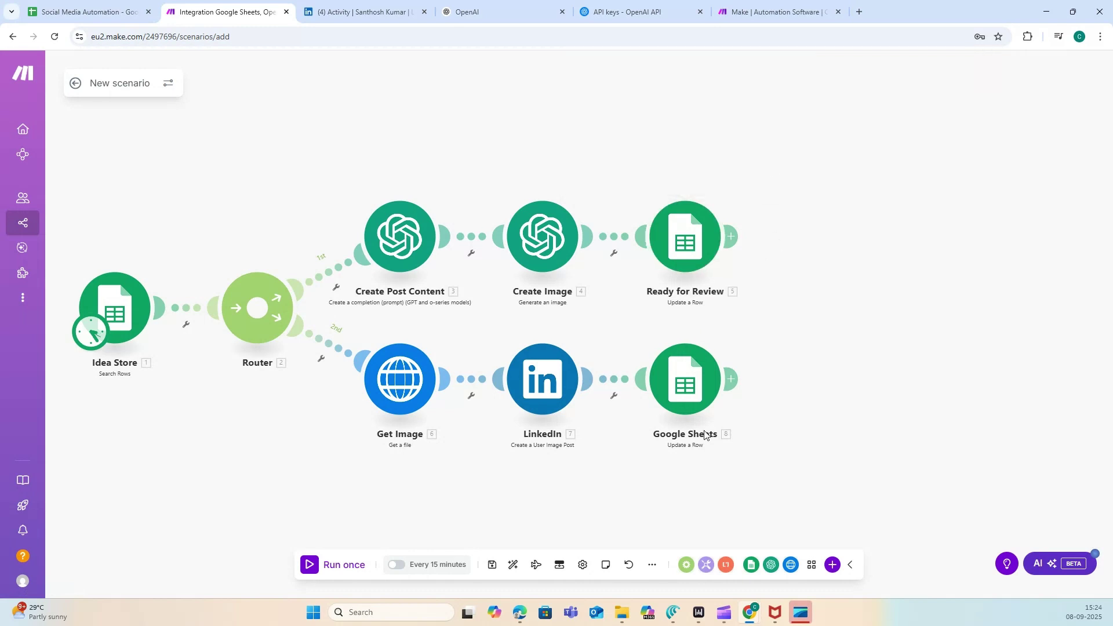
# - Rename the Google Sheets module at the end of the LinkedIn route Posting Done
pyautogui.rightClick(695, 409)
pyautogui.click(731, 471)
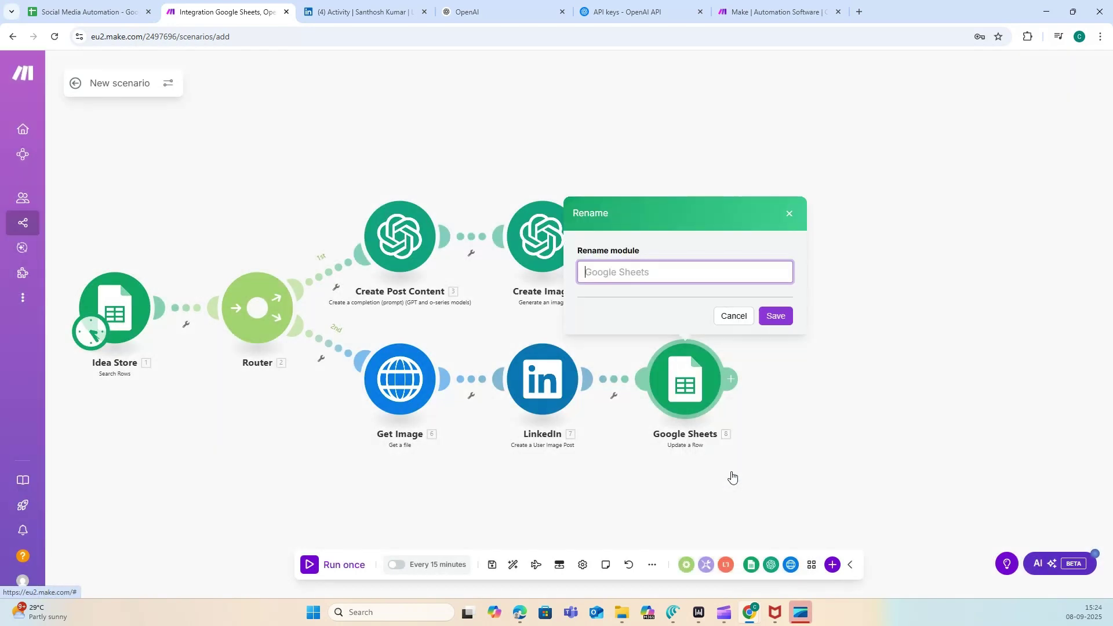
pyautogui.write('ting')
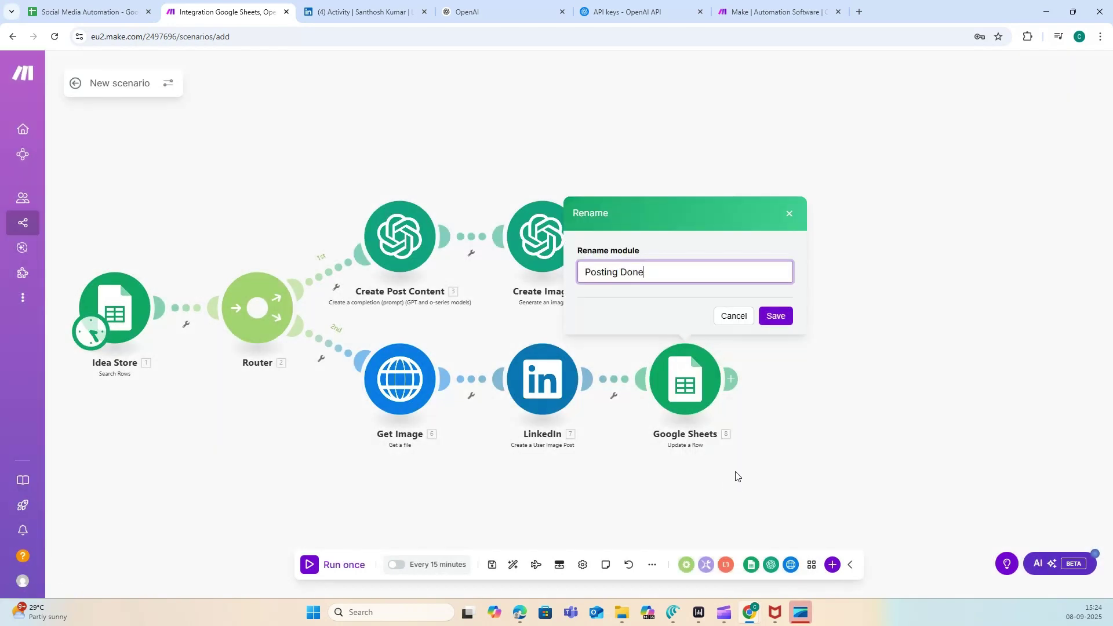
pyautogui.write(' Done')
pyautogui.click(777, 316)
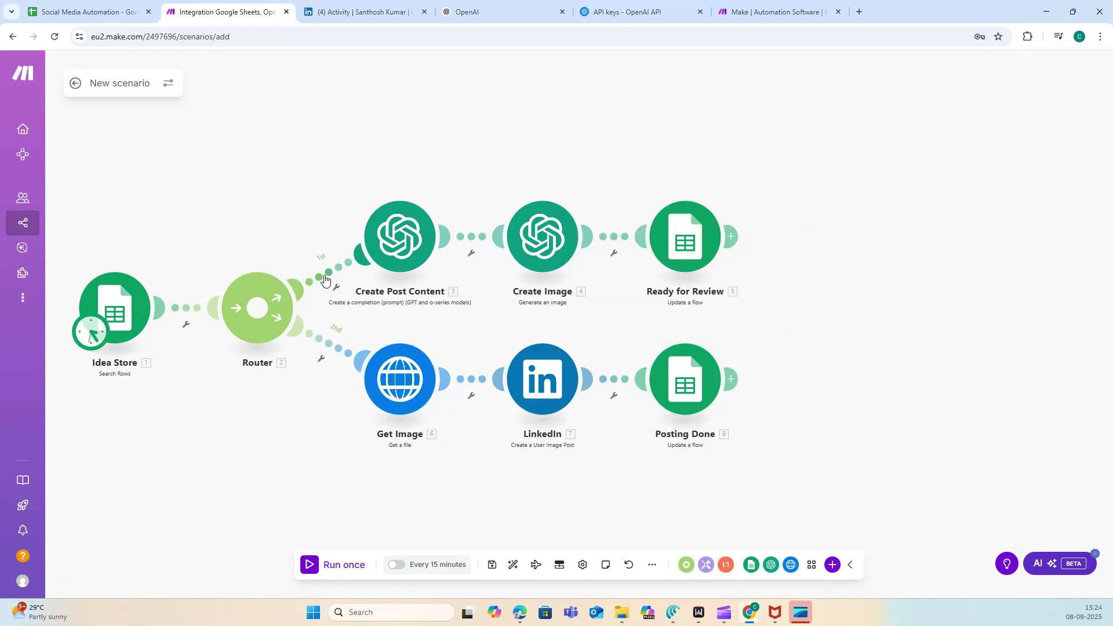
# - Add a filter on the route to Create Post Content requiring Idea Store's Status (D) to equal Generate Content, and save it
pyautogui.click(337, 290)
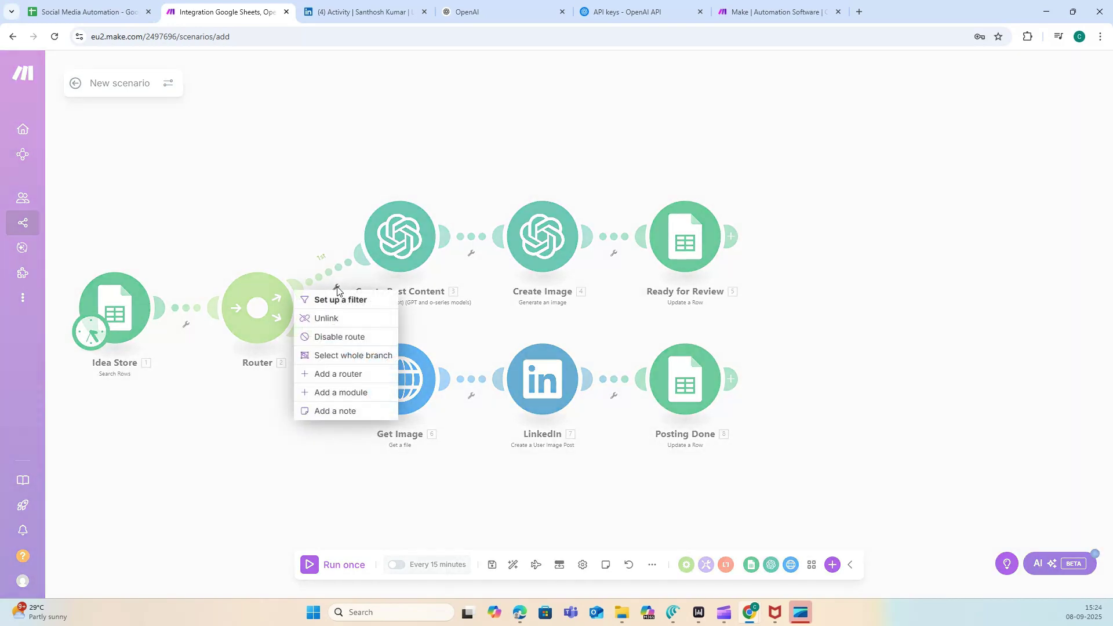
pyautogui.click(338, 295)
pyautogui.click(402, 289)
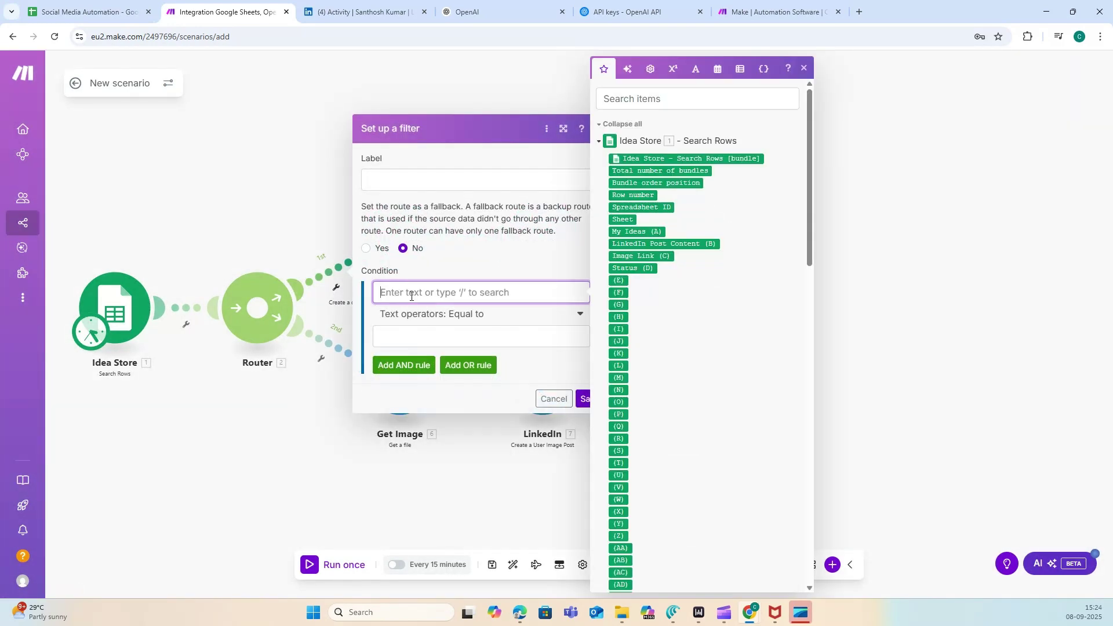
pyautogui.moveTo(632, 267); pyautogui.dragTo(530, 292)
pyautogui.click(519, 333)
pyautogui.write('G')
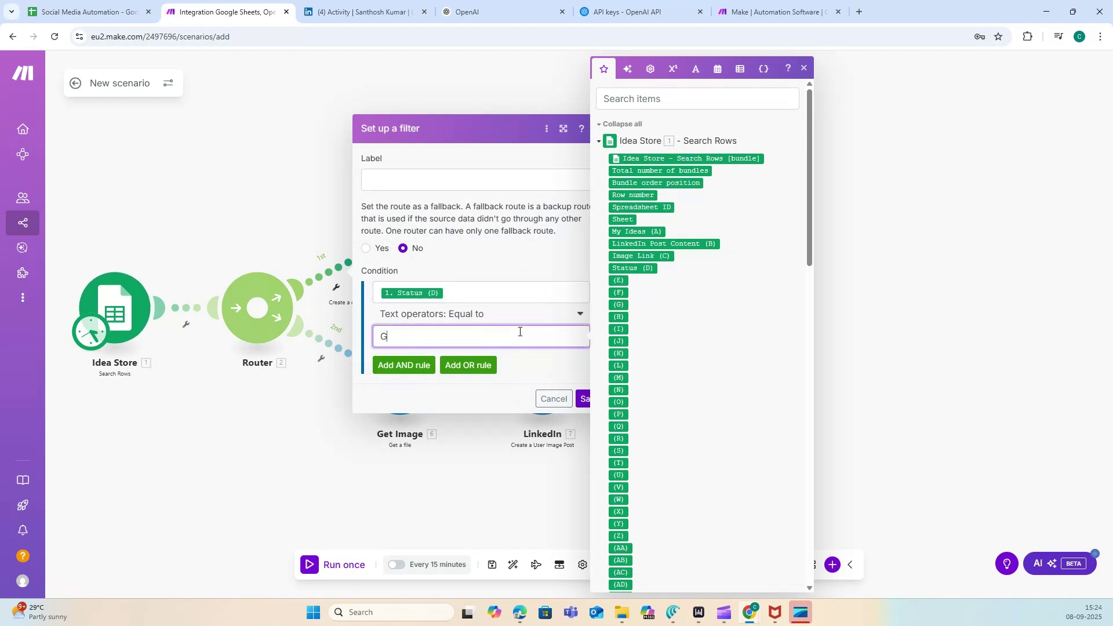
pyautogui.write('enerate Content')
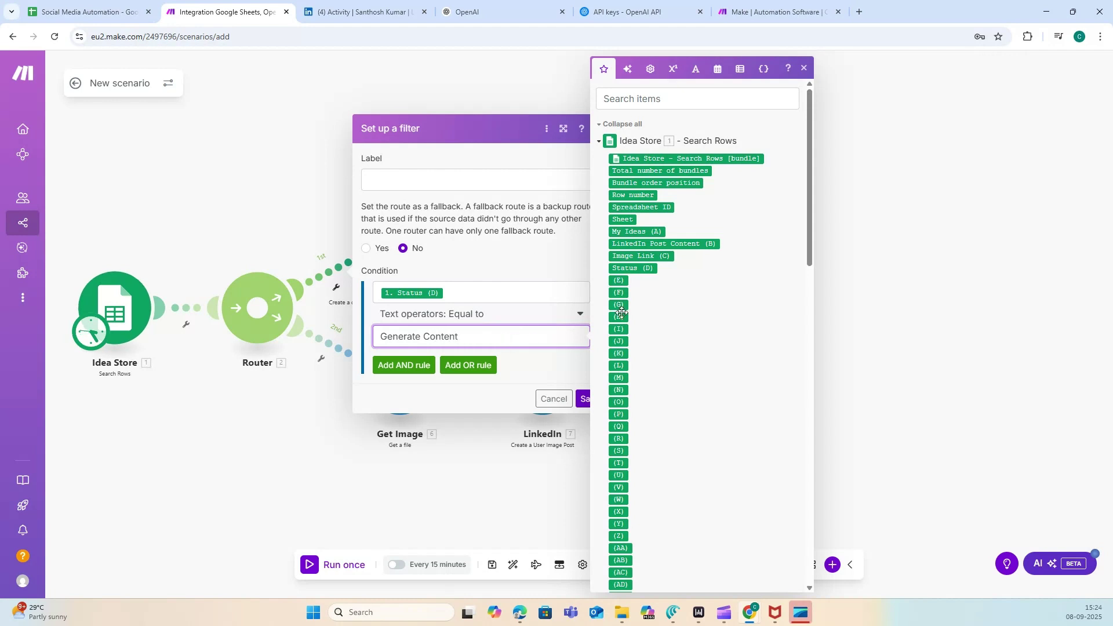
pyautogui.click(582, 398)
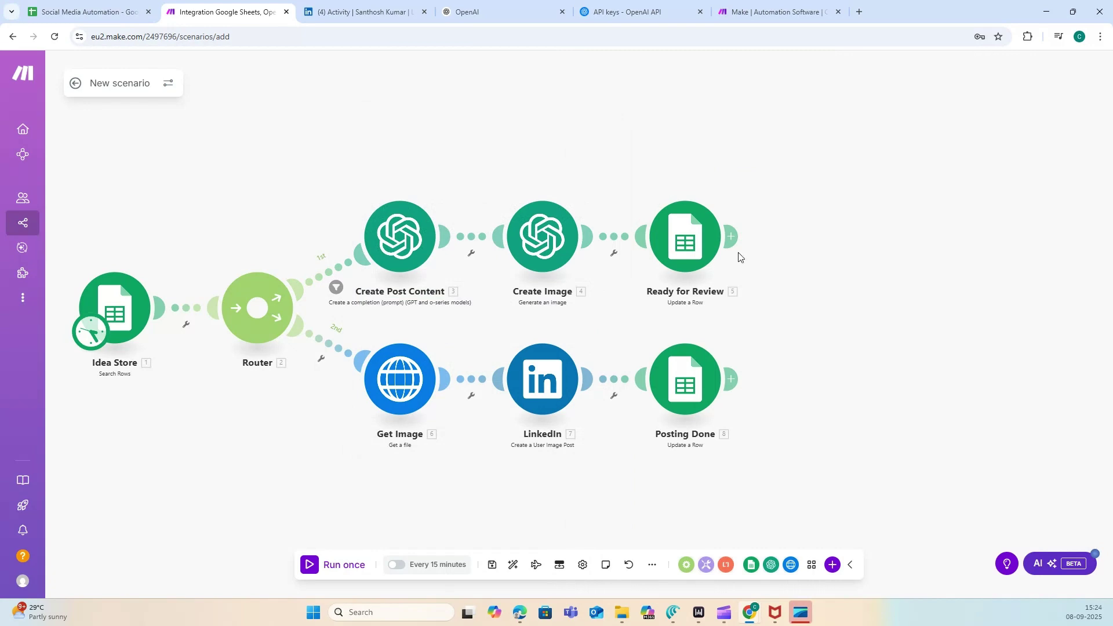
# - Add a filter on the route to Get Image requiring Idea Store's Status (D) to equal Approved & Create Post, and save it
pyautogui.click(322, 359)
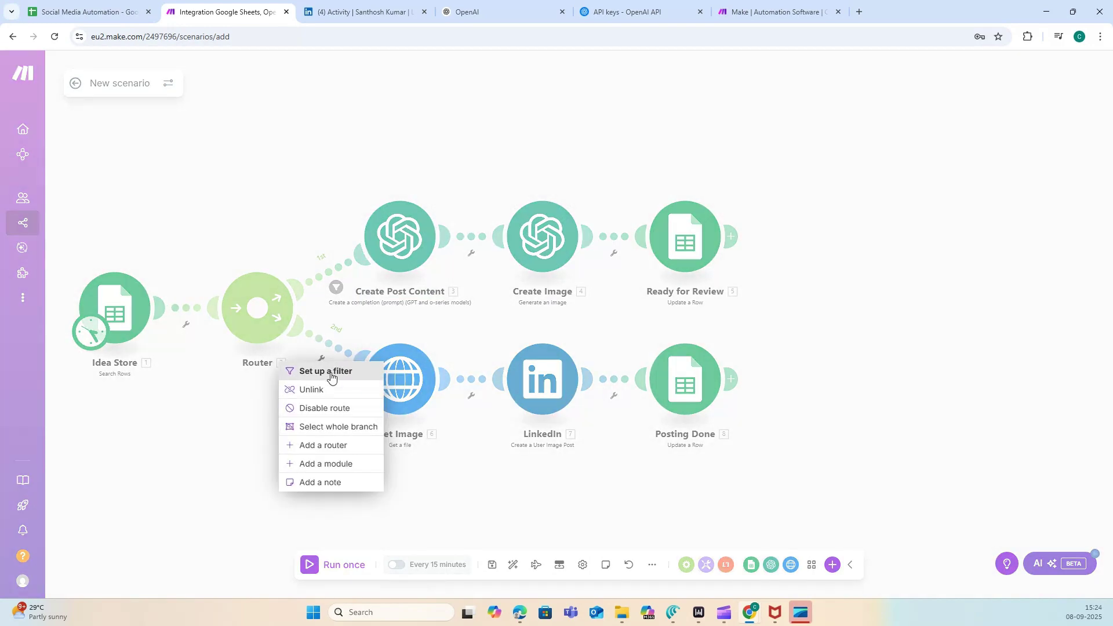
pyautogui.click(331, 376)
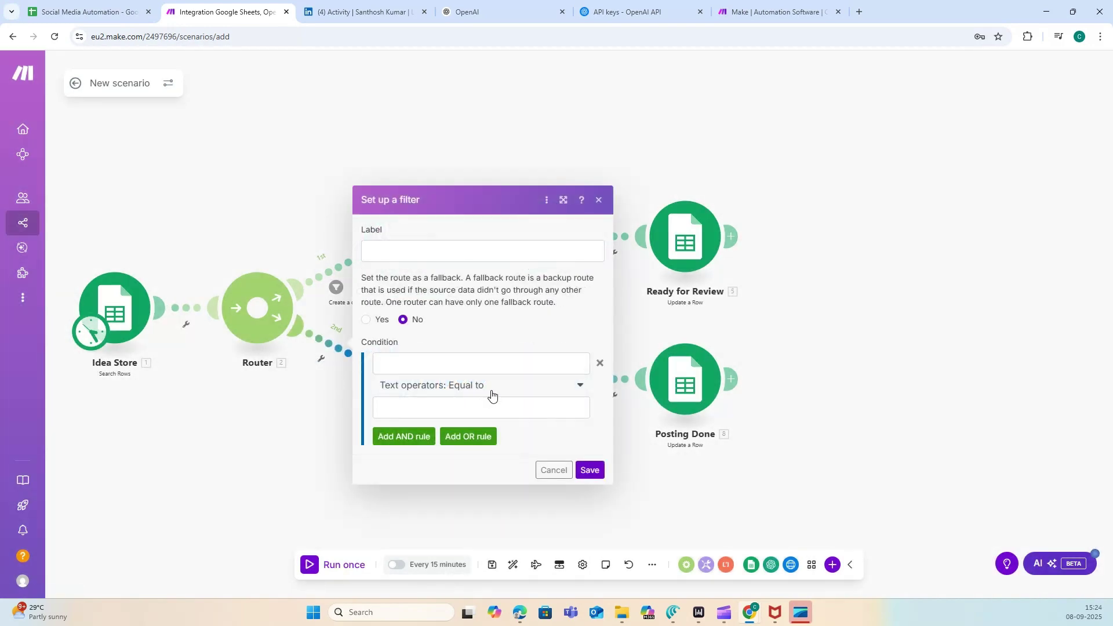
pyautogui.click(509, 366)
pyautogui.moveTo(632, 267); pyautogui.dragTo(497, 363)
pyautogui.click(479, 406)
pyautogui.click(42, 4)
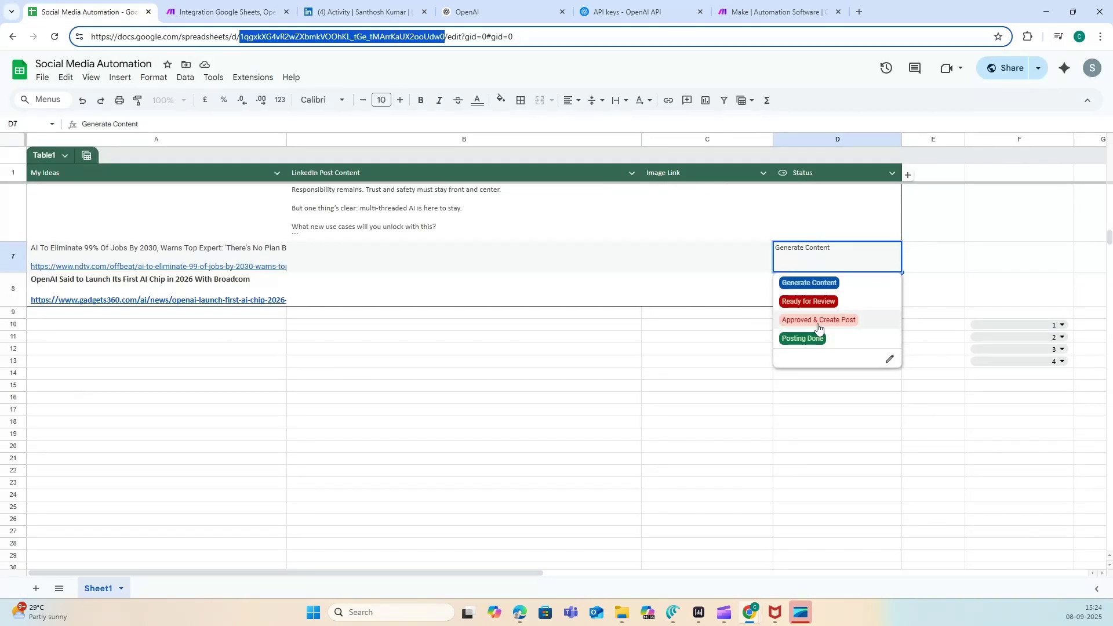
pyautogui.click(223, 11)
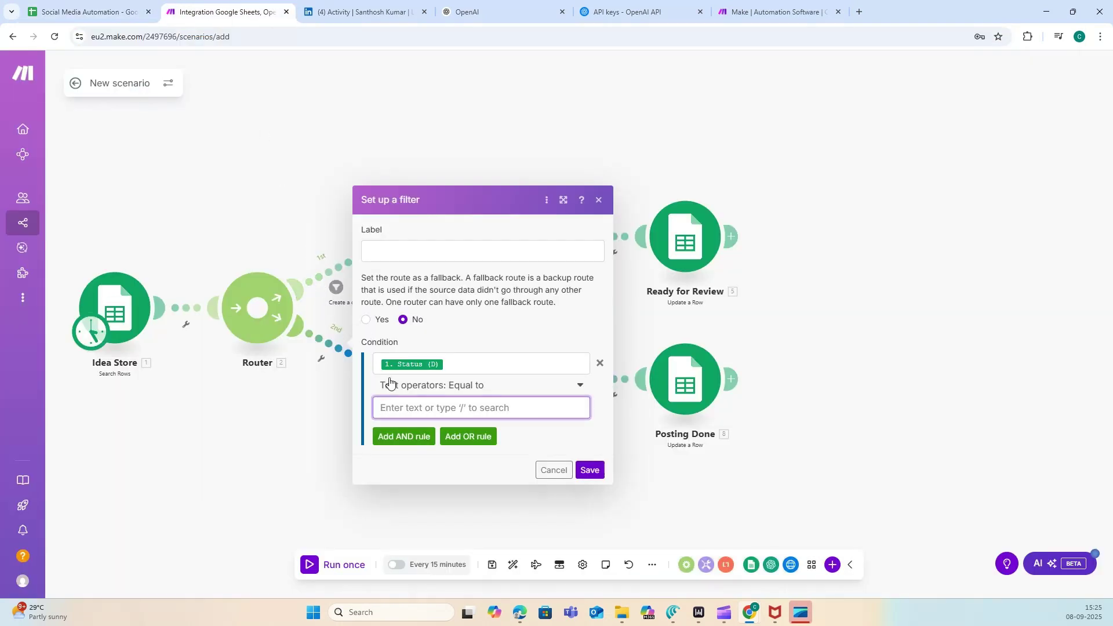
pyautogui.write('Approved & Create Post')
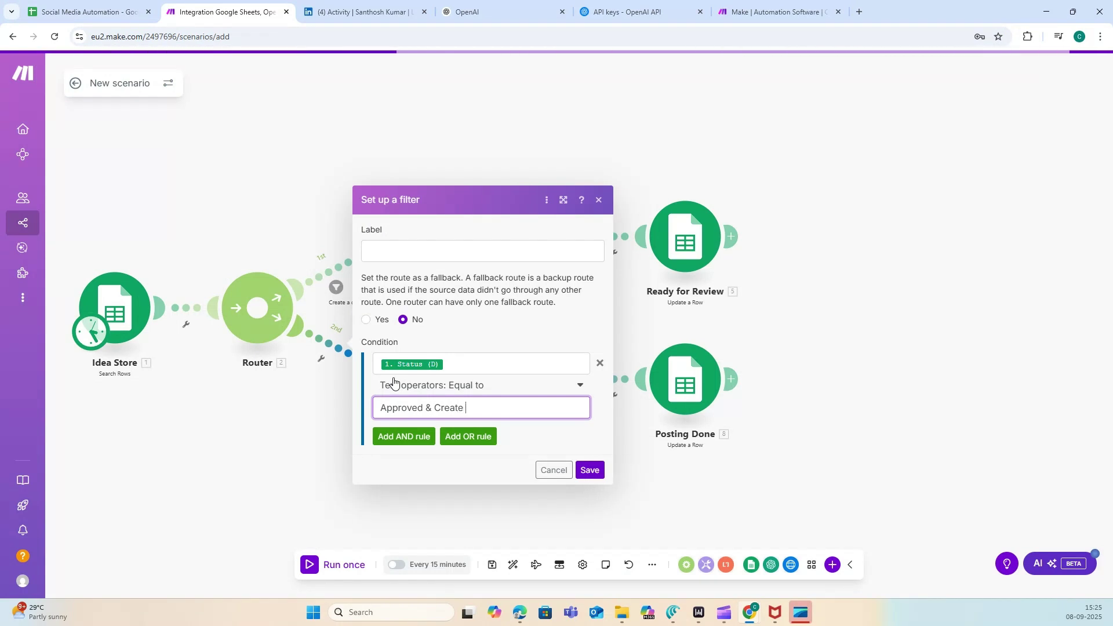
pyautogui.click(589, 470)
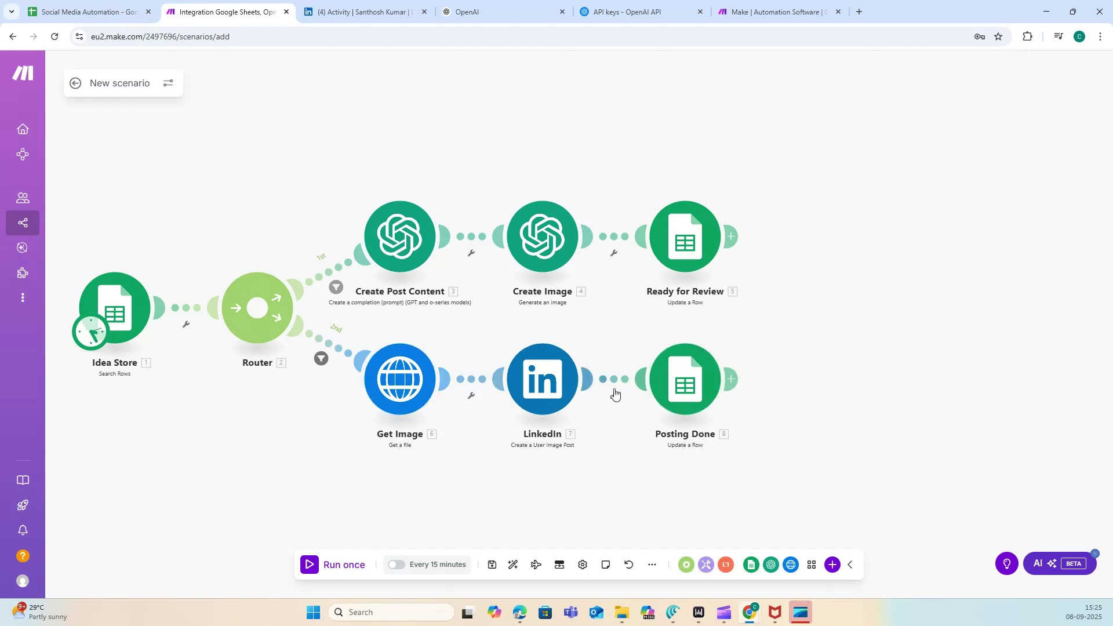
# - Rename the new scenario LinkedIn Automation
pyautogui.scroll(-1, 606, 394)
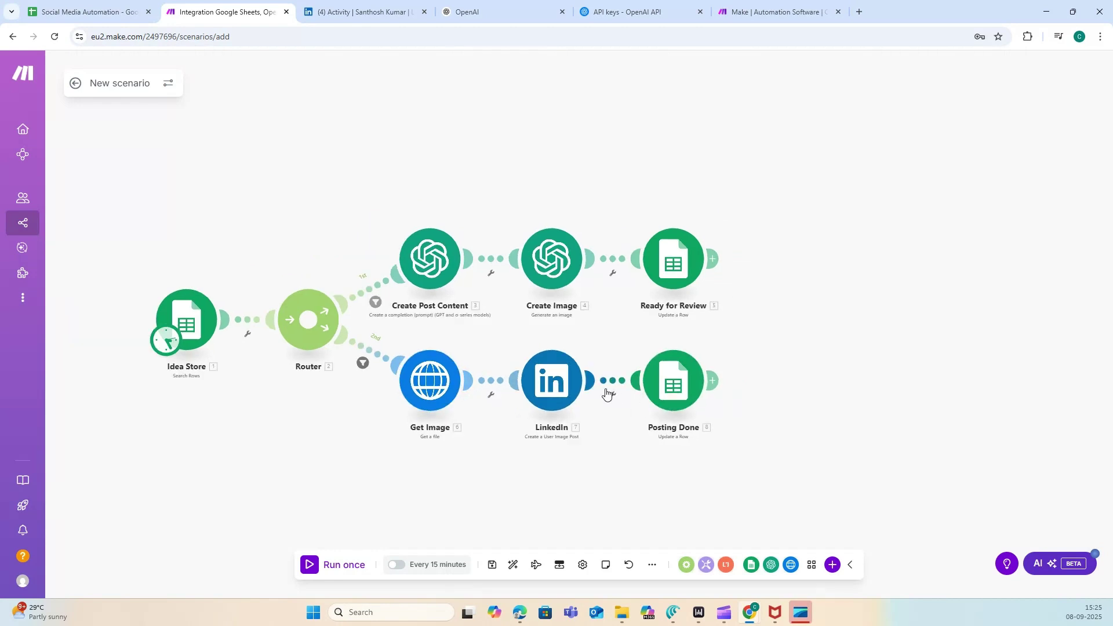
pyautogui.click(139, 84)
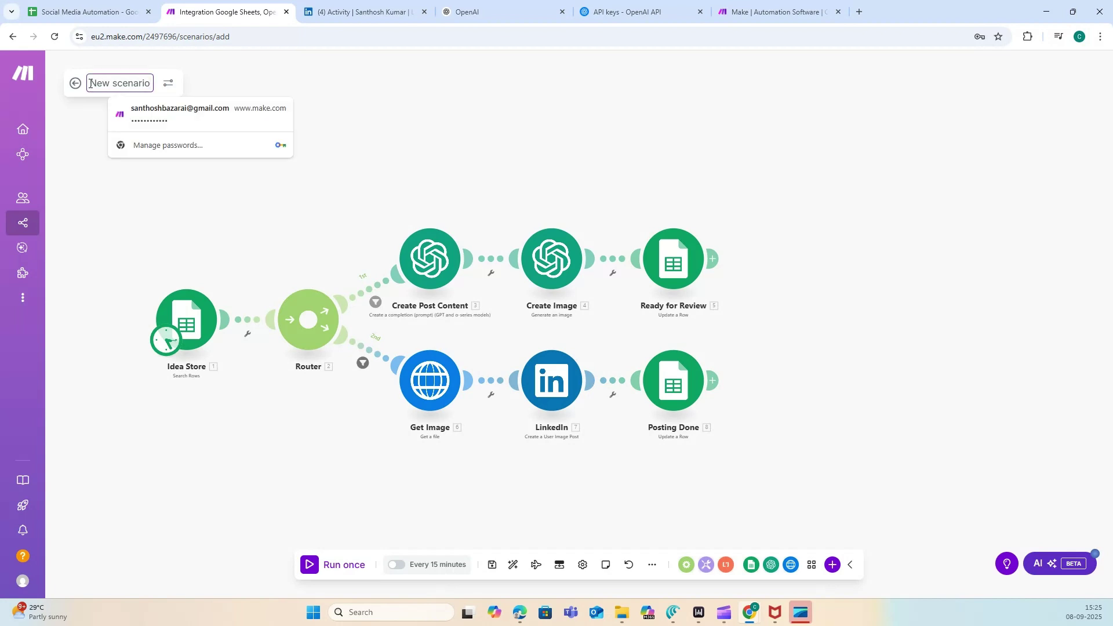
pyautogui.moveTo(90, 83); pyautogui.dragTo(155, 83)
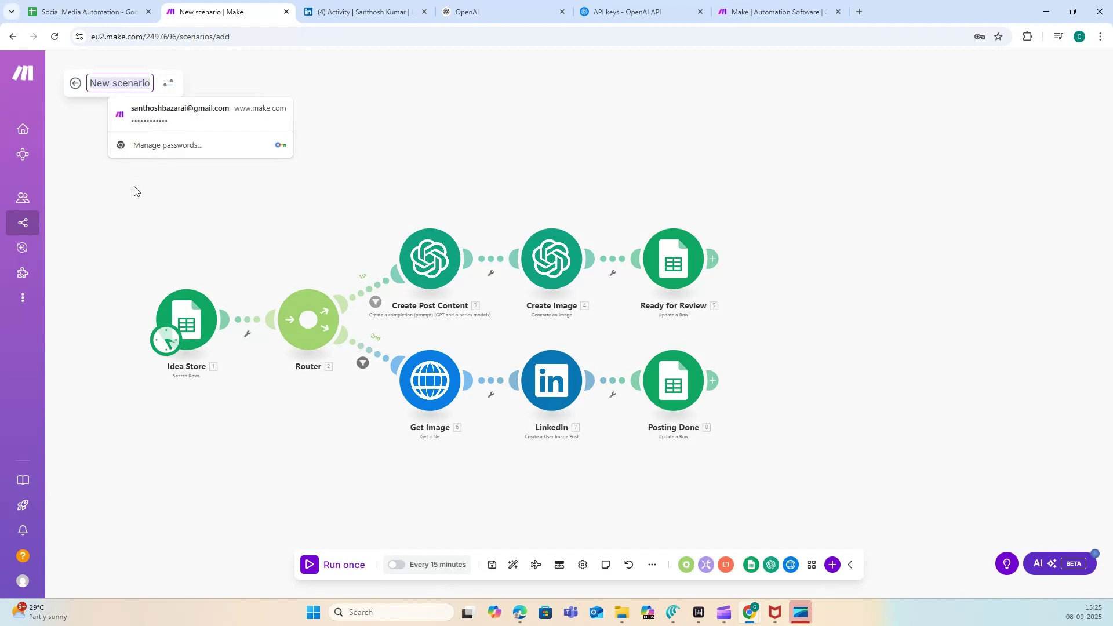
pyautogui.write('LikedI')
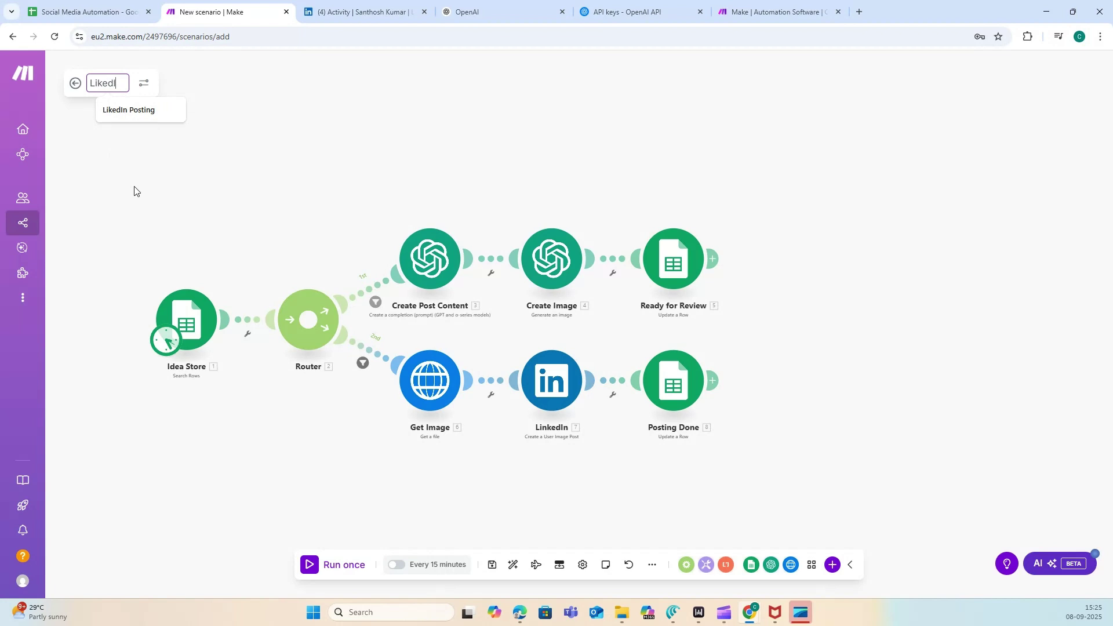
pyautogui.write('n')
pyautogui.press('BackSpace')
pyautogui.press('BackSpace')
pyautogui.press('BackSpace')
pyautogui.press('BackSpace')
pyautogui.press('BackSpace')
pyautogui.write('n')
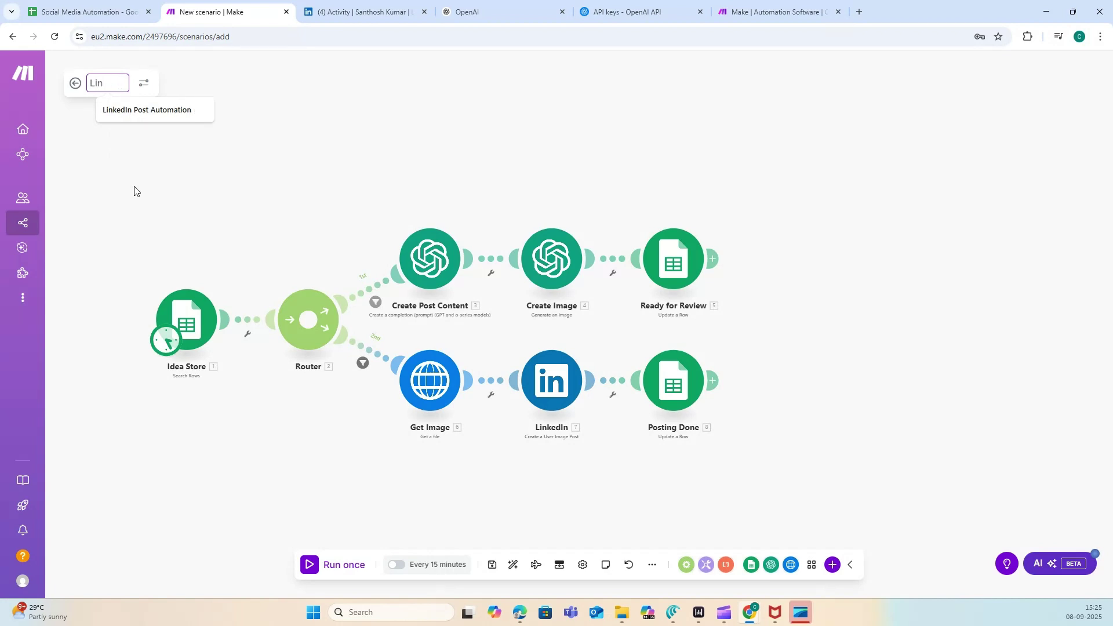
pyautogui.write('kedIn Automation')
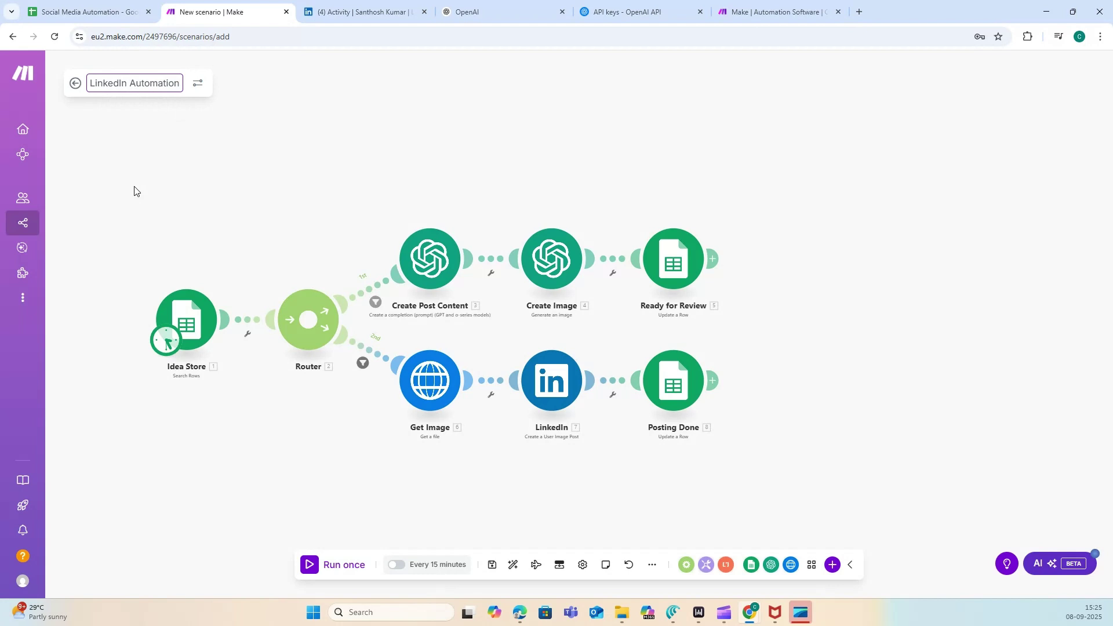
pyautogui.click(156, 195)
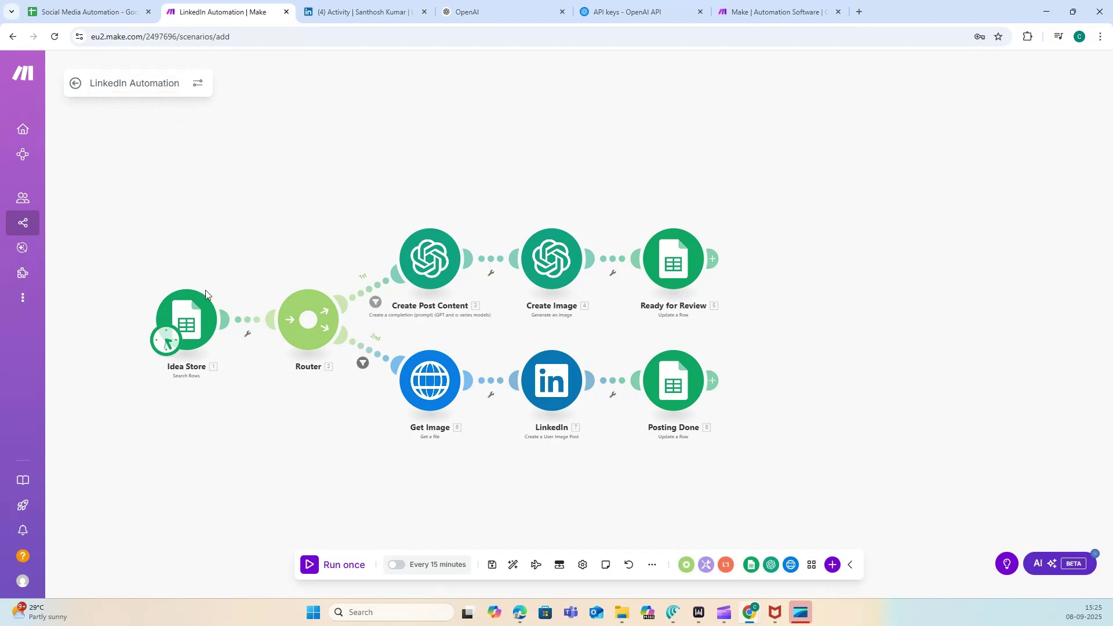
# - Check row 7's Status in the Social Media Automation sheet and run the LinkedIn Automation scenario once in Make
pyautogui.click(79, 15)
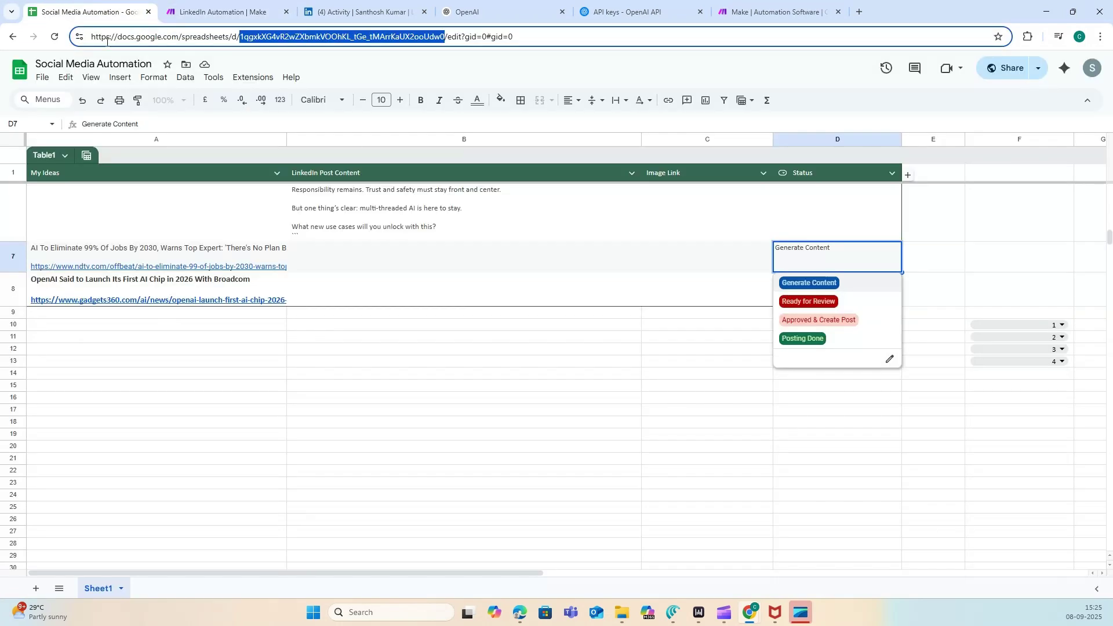
pyautogui.click(748, 373)
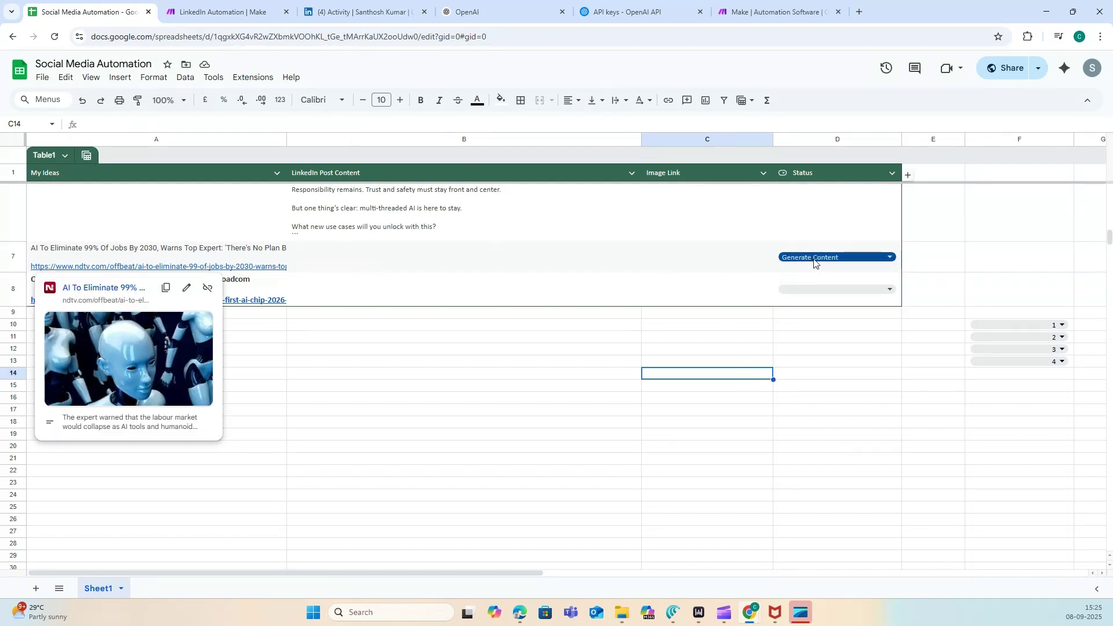
pyautogui.click(597, 349)
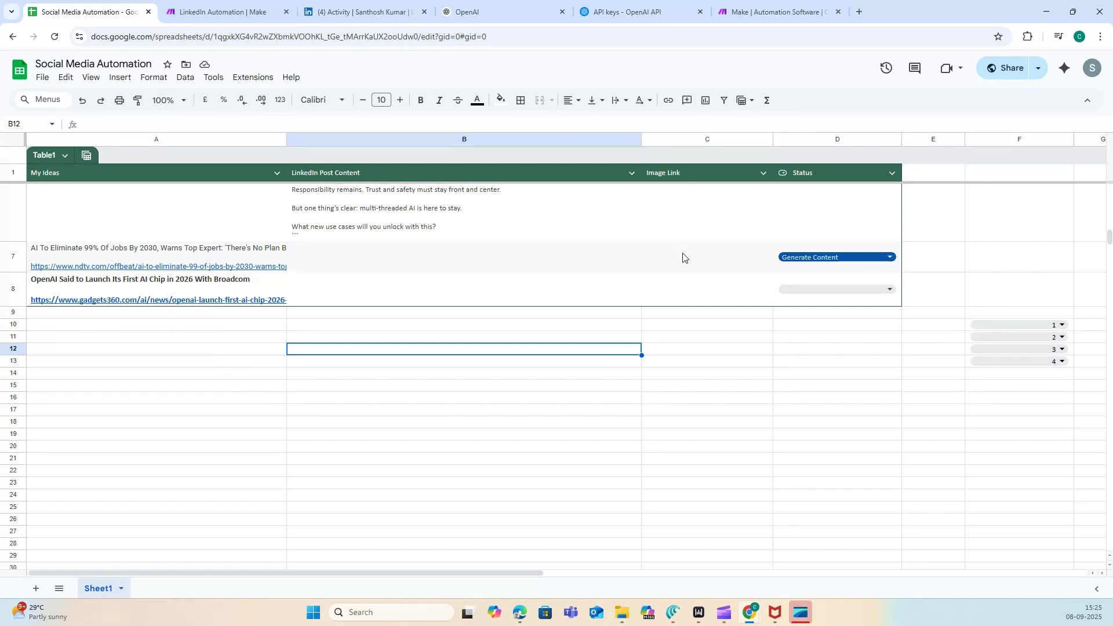
pyautogui.click(176, 3)
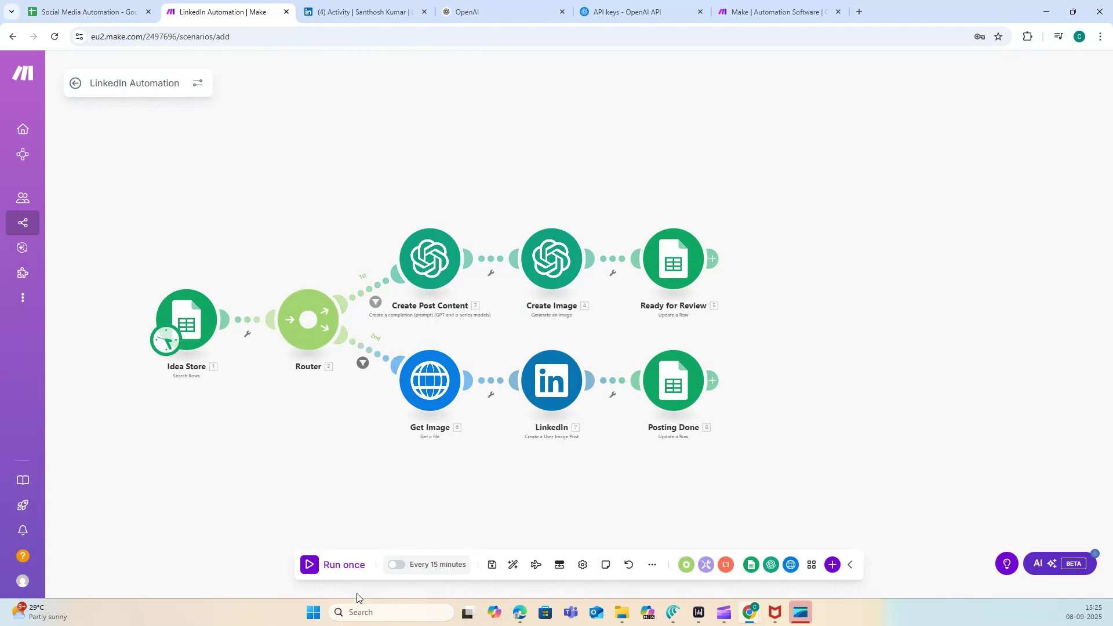
pyautogui.click(303, 570)
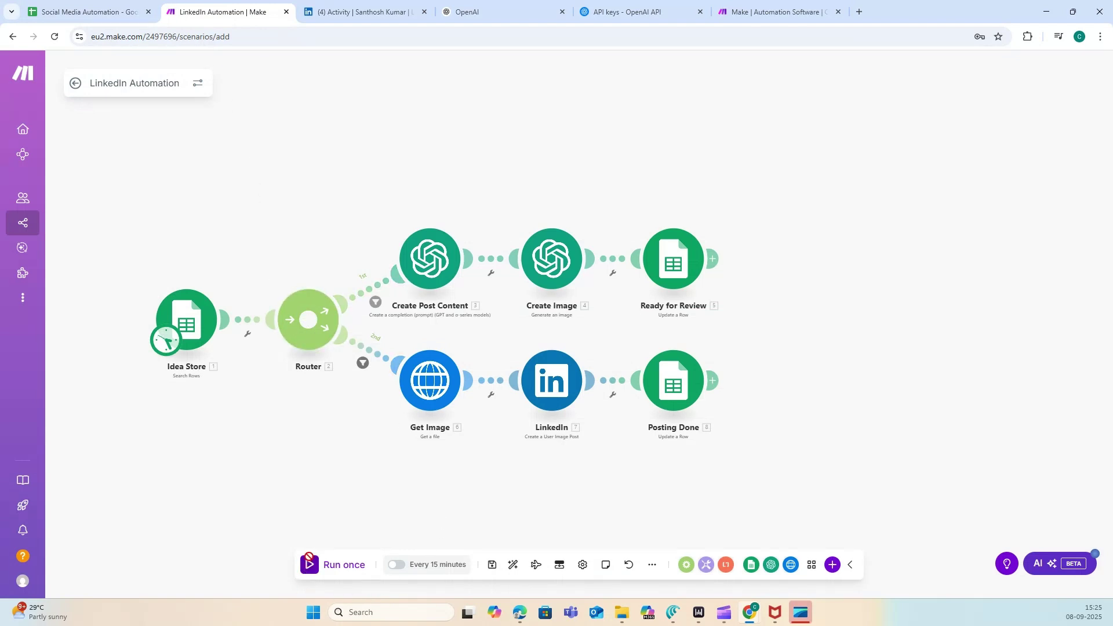
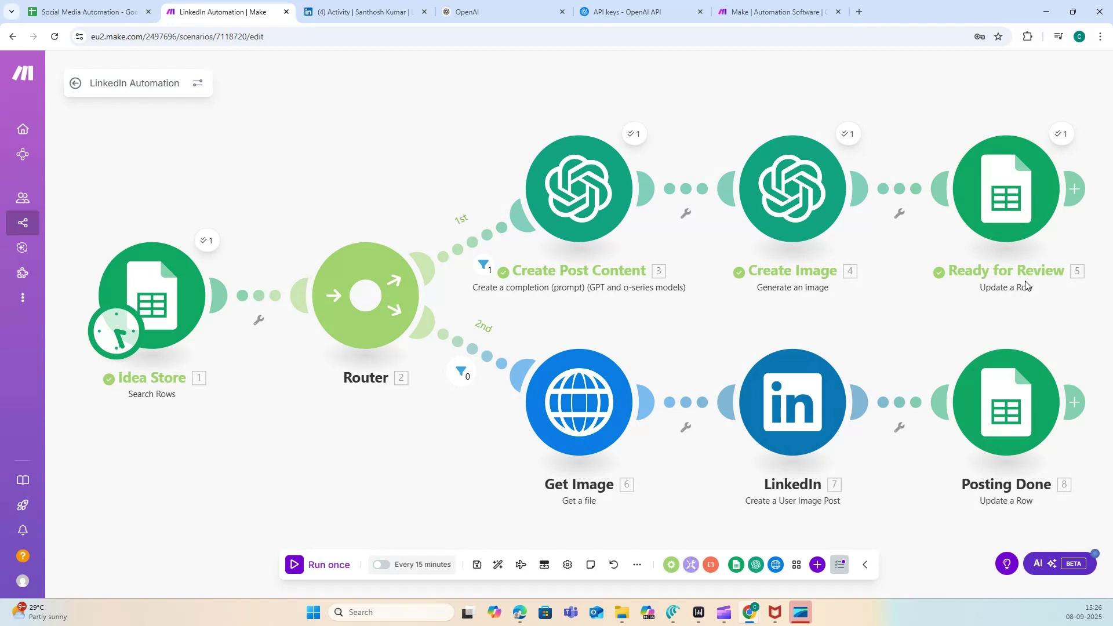
# - Review row 7's generated content in the Social Media Automation sheet and delete the "```plaintext" line at the start of its LinkedIn Post Content
pyautogui.click(94, 4)
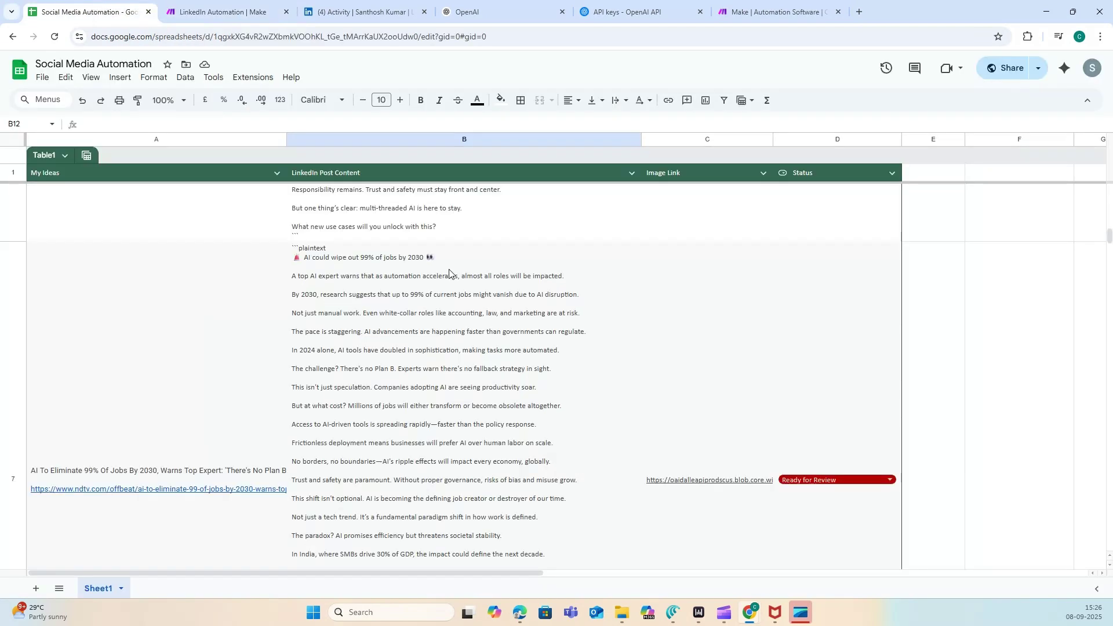
pyautogui.scroll(-2, 599, 365)
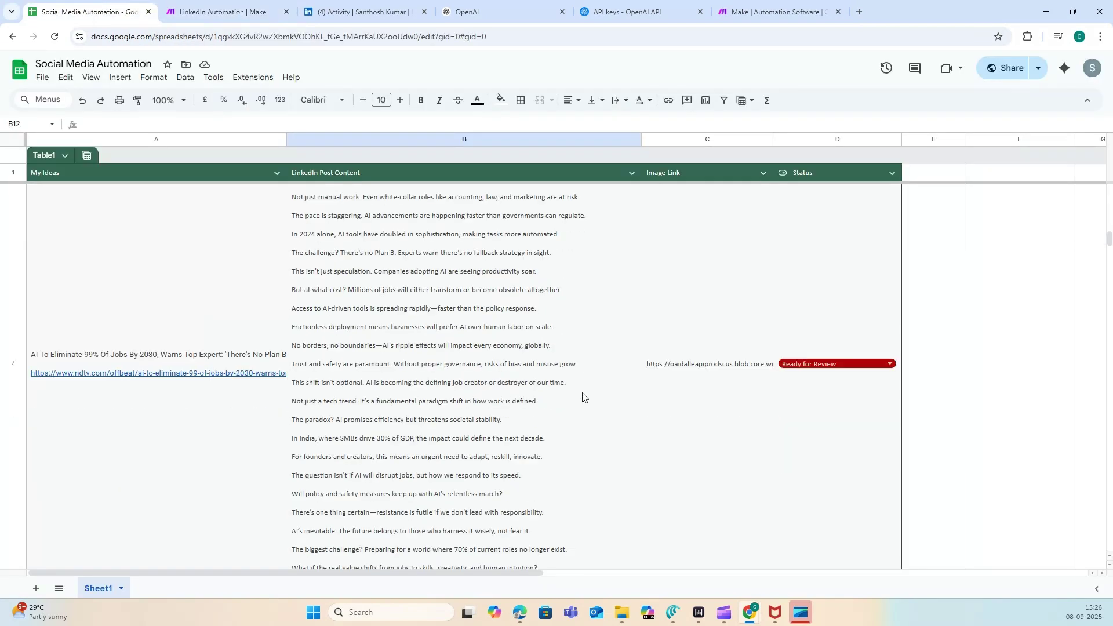
pyautogui.click(335, 337)
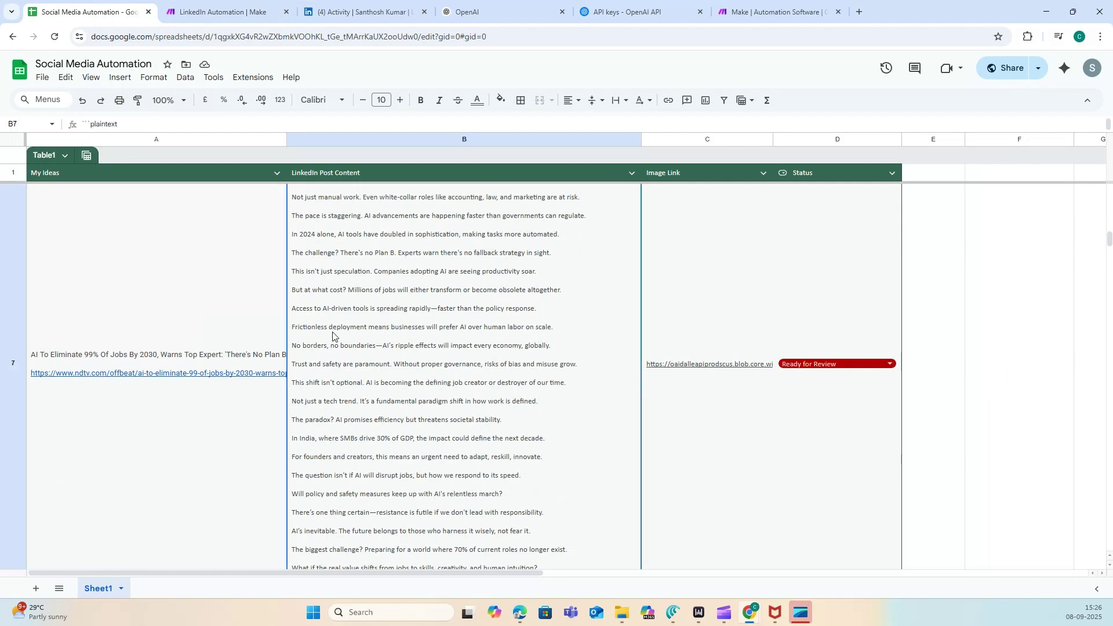
pyautogui.scroll(1, 398, 261)
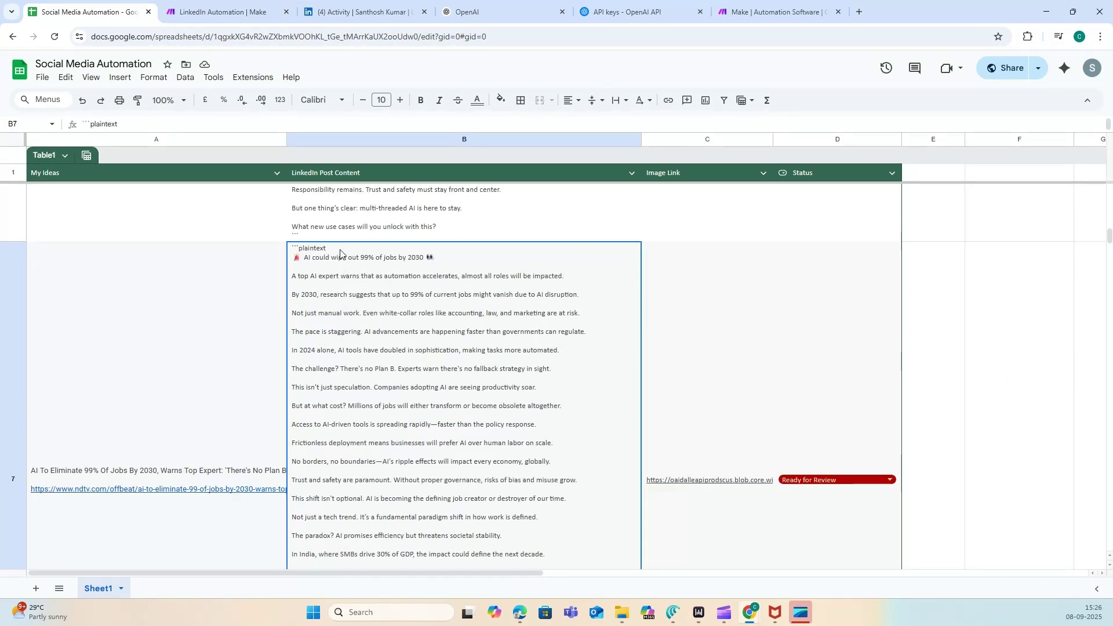
pyautogui.scroll(-4, 406, 362)
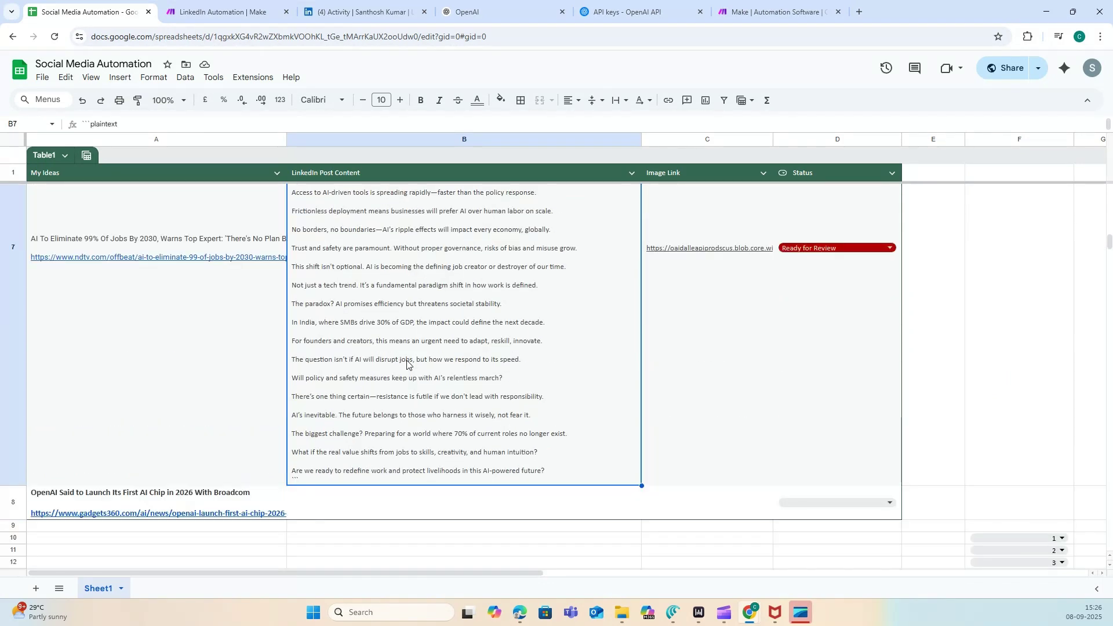
pyautogui.click(722, 300)
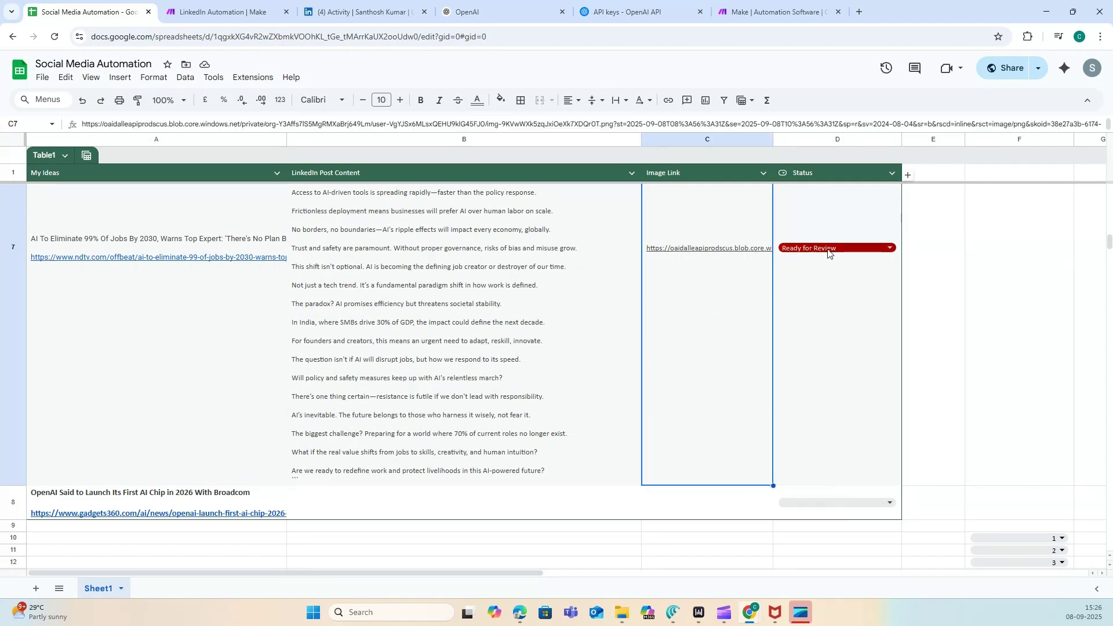
pyautogui.scroll(3, 407, 298)
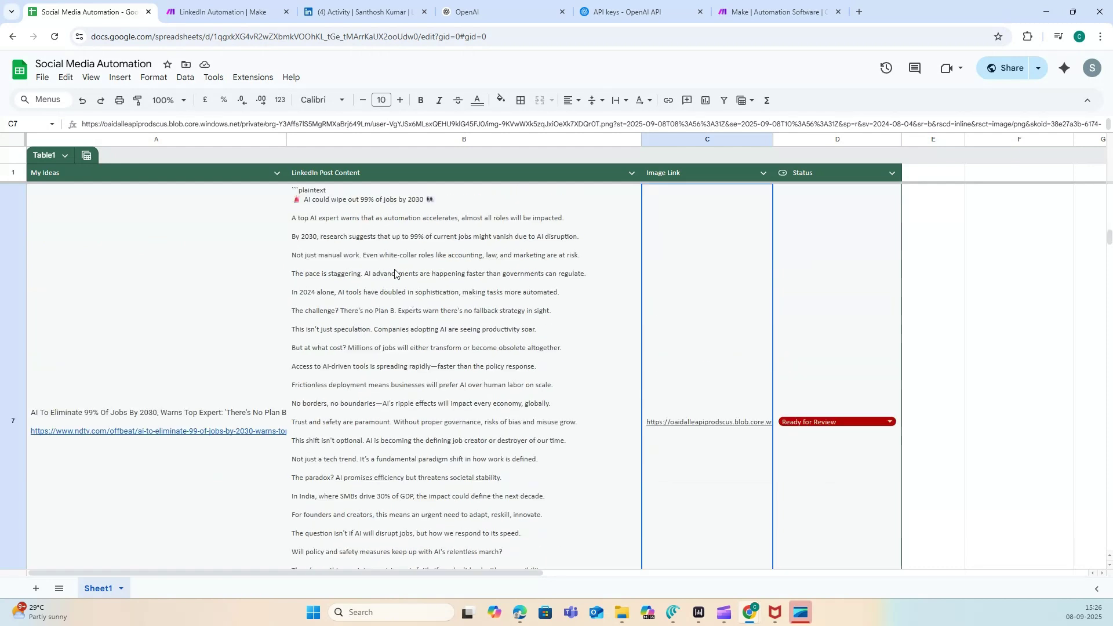
pyautogui.scroll(2, 399, 280)
pyautogui.doubleClick(344, 249)
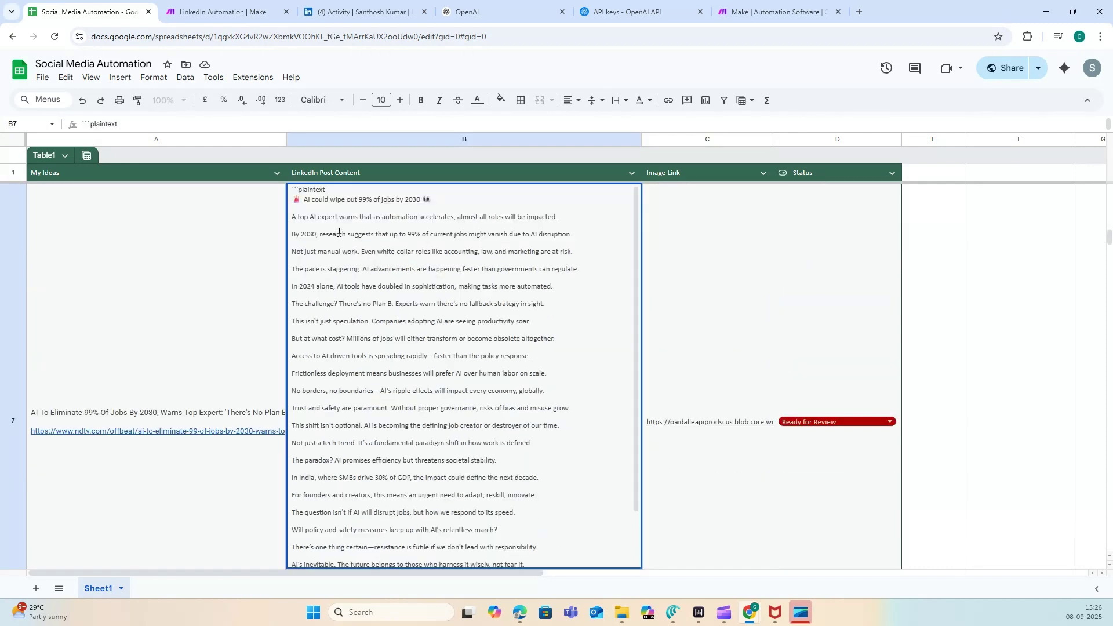
pyautogui.moveTo(314, 189); pyautogui.dragTo(293, 189)
pyautogui.press('Delete')
pyautogui.press('Delete')
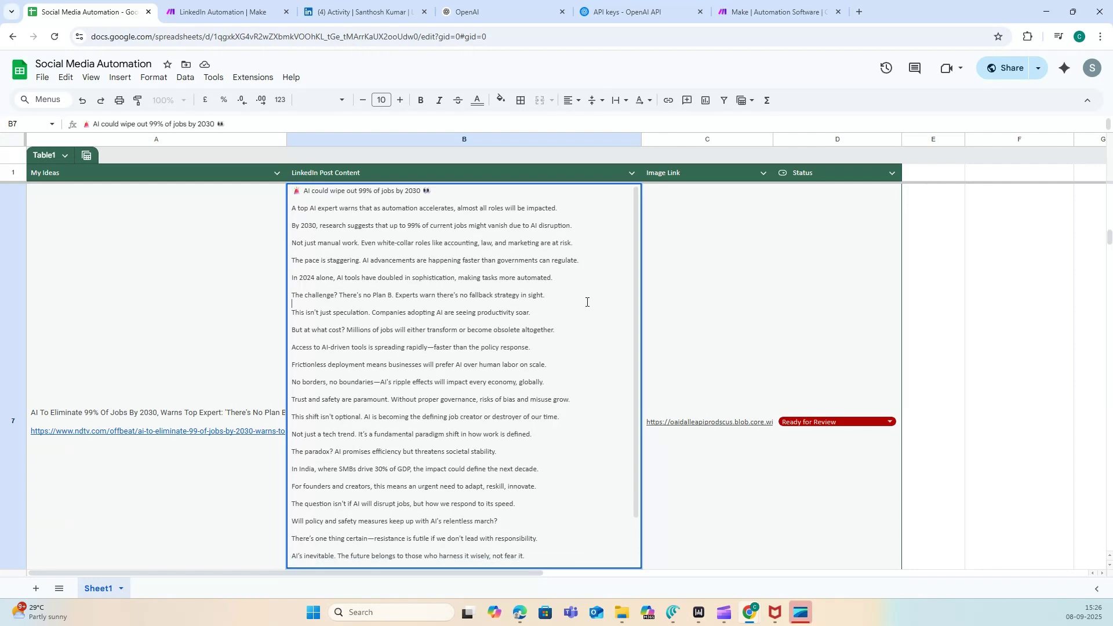
pyautogui.click(716, 293)
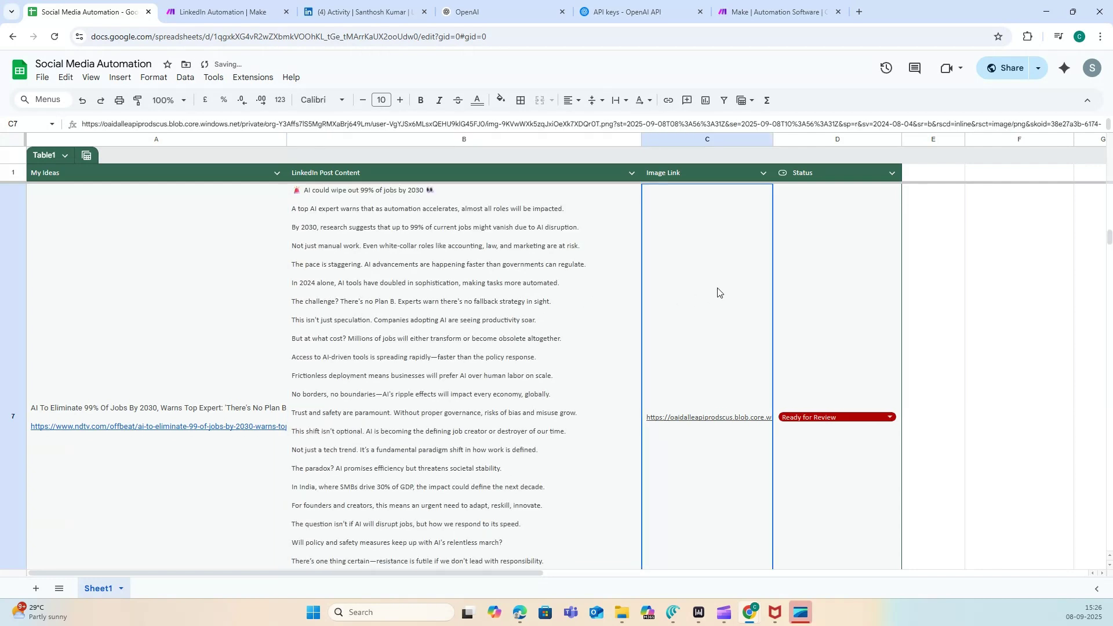
# - Copy row 7's image link, view the generated image in a new browser tab, and return to the sheet without changing the cell
pyautogui.doubleClick(719, 395)
pyautogui.click(776, 244)
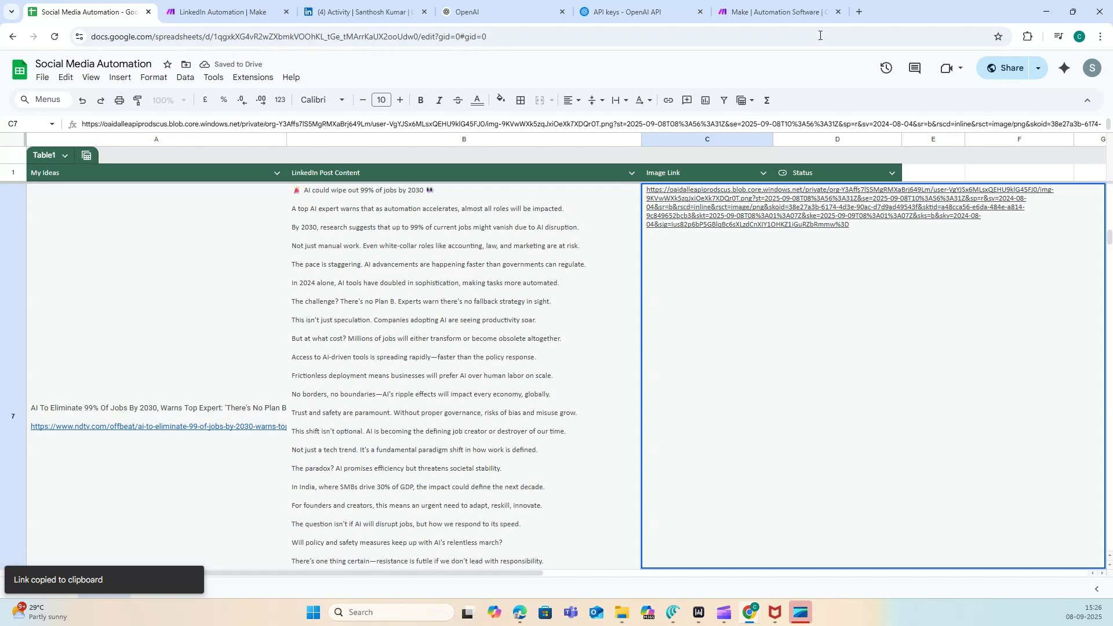
pyautogui.click(858, 12)
pyautogui.hotkey('ctrl', 'v')
pyautogui.press('Return')
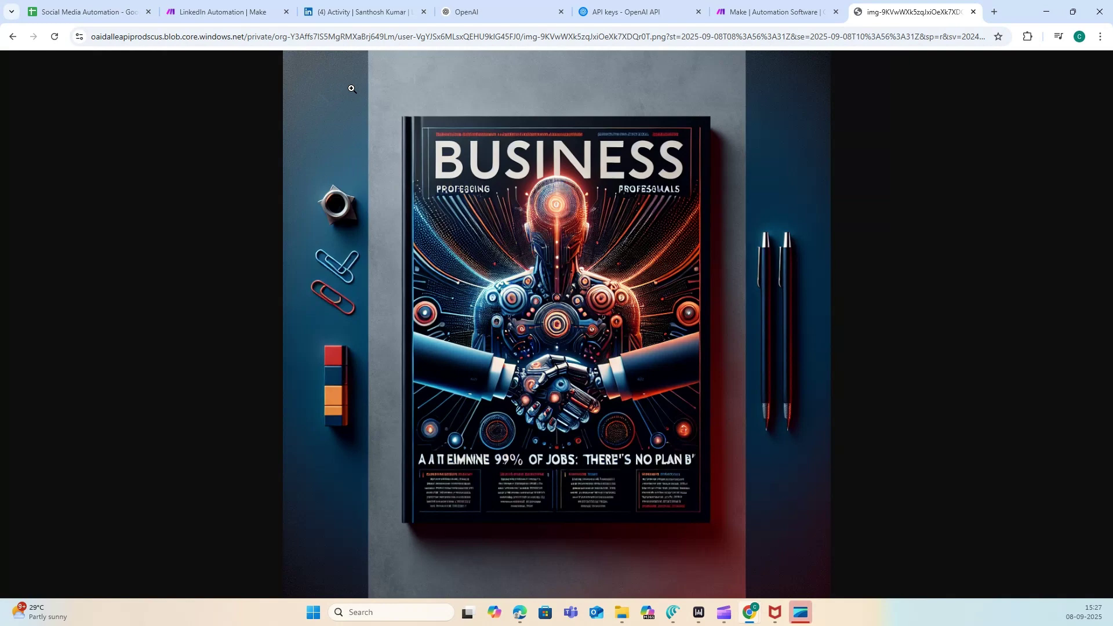
pyautogui.click(90, 12)
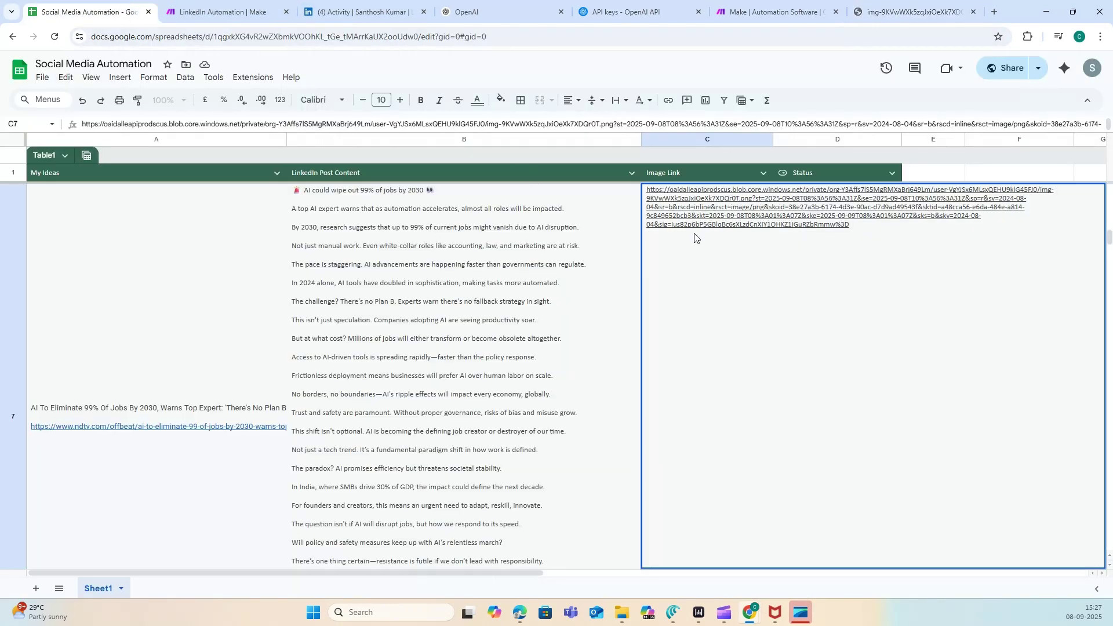
pyautogui.press('Escape')
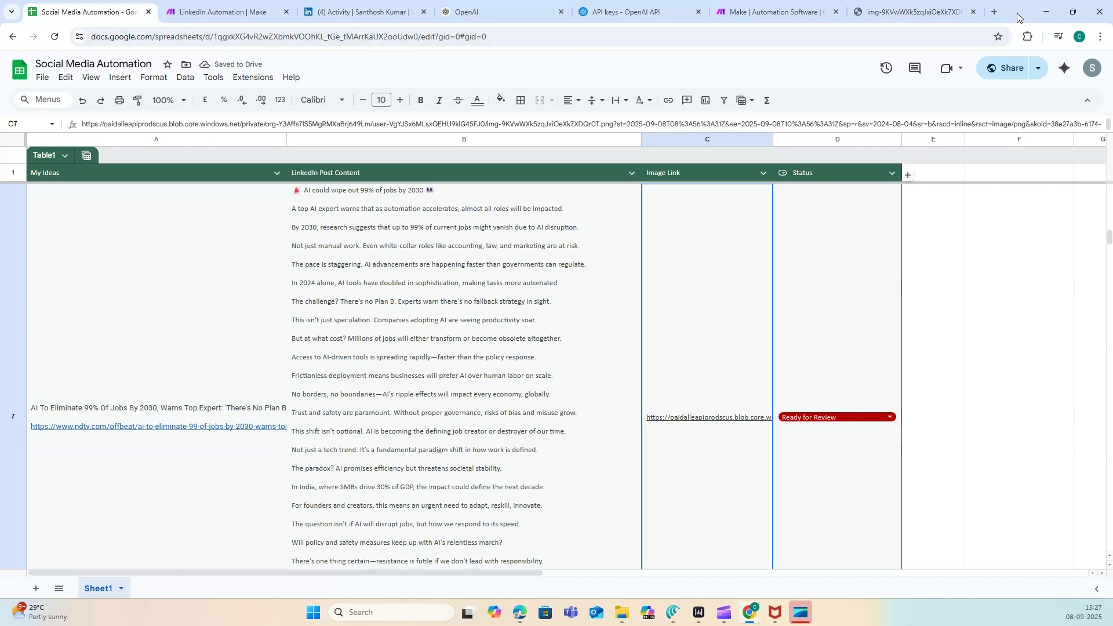
# - Open Meta AI (meta.ai) in a new browser tab
pyautogui.click(994, 12)
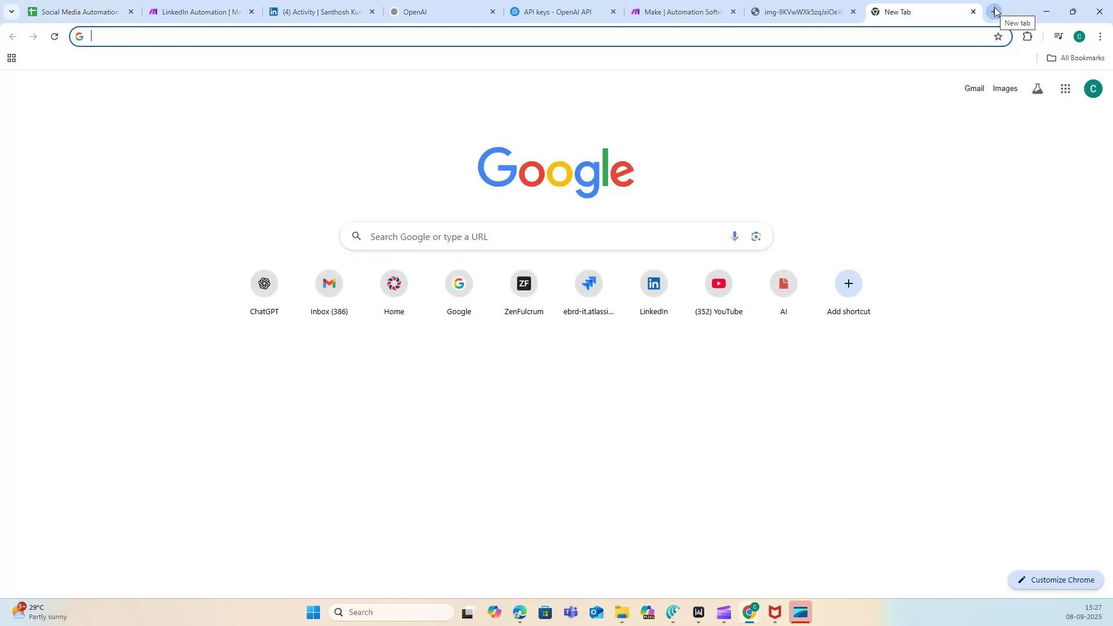
pyautogui.write('meta')
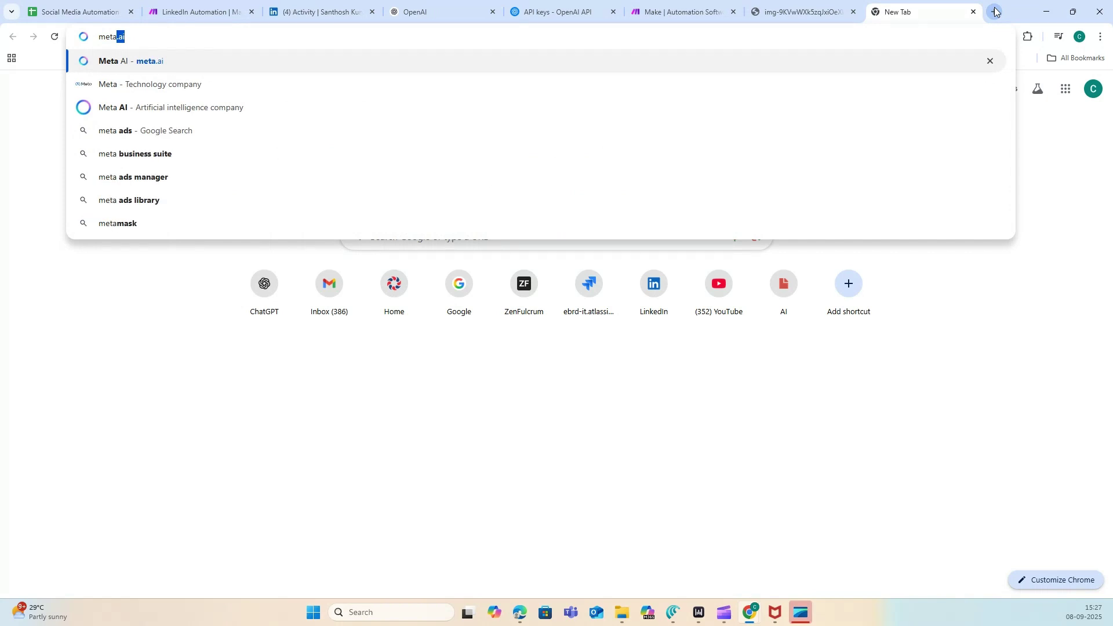
pyautogui.press('Return')
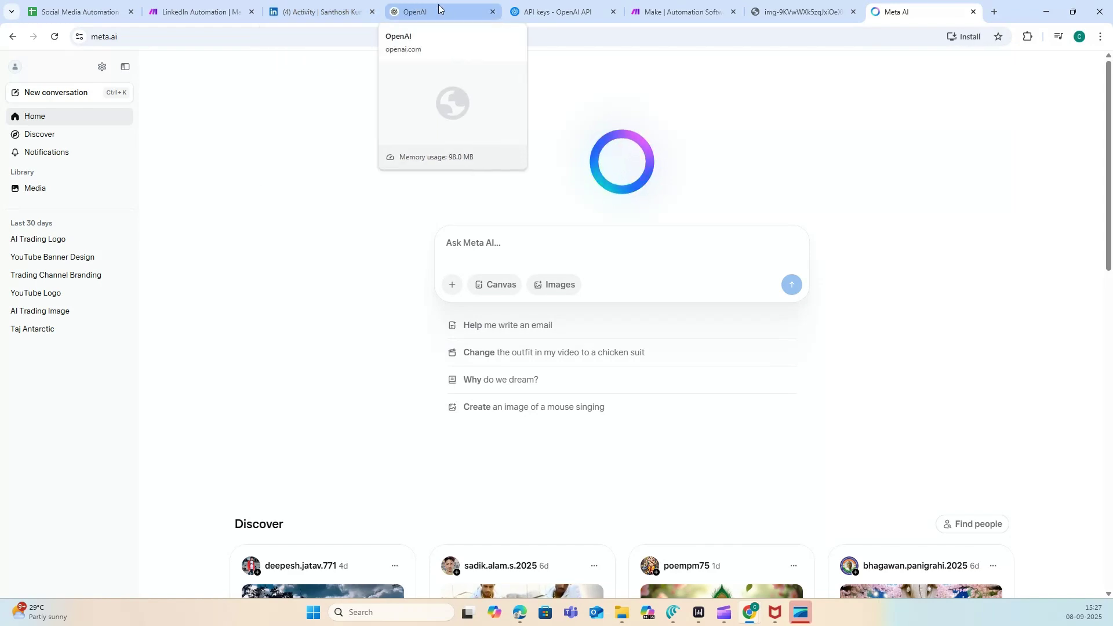
# - Copy the article title from row 7's My Ideas cell in the Social Media Automation sheet and paste it into the Meta AI prompt
pyautogui.click(81, 11)
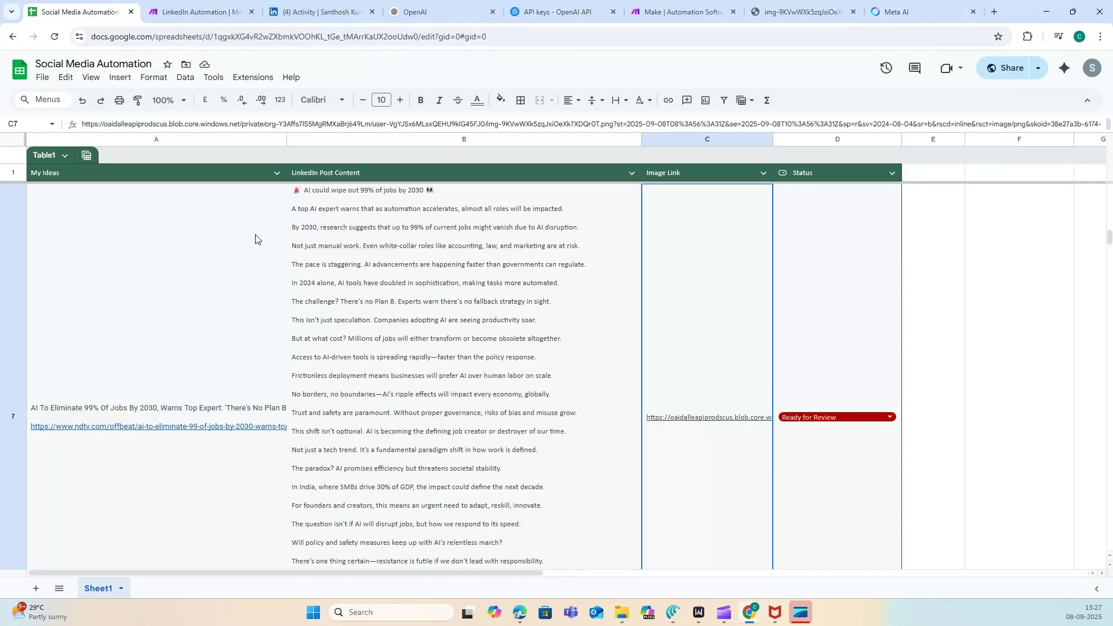
pyautogui.click(209, 400)
pyautogui.moveTo(290, 187); pyautogui.dragTo(25, 190)
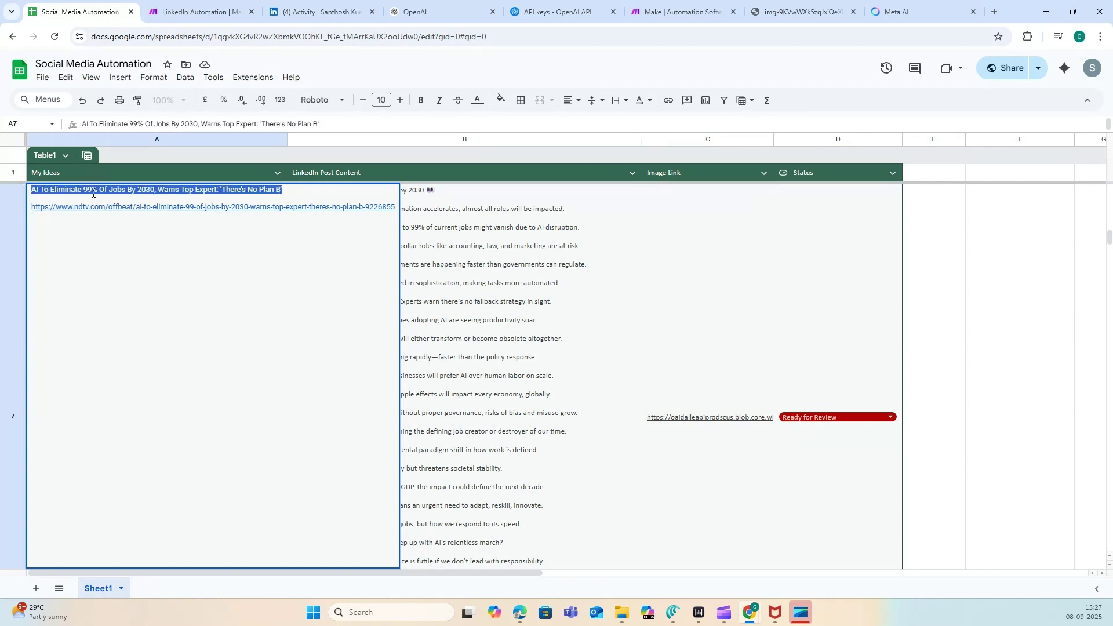
pyautogui.click(897, 10)
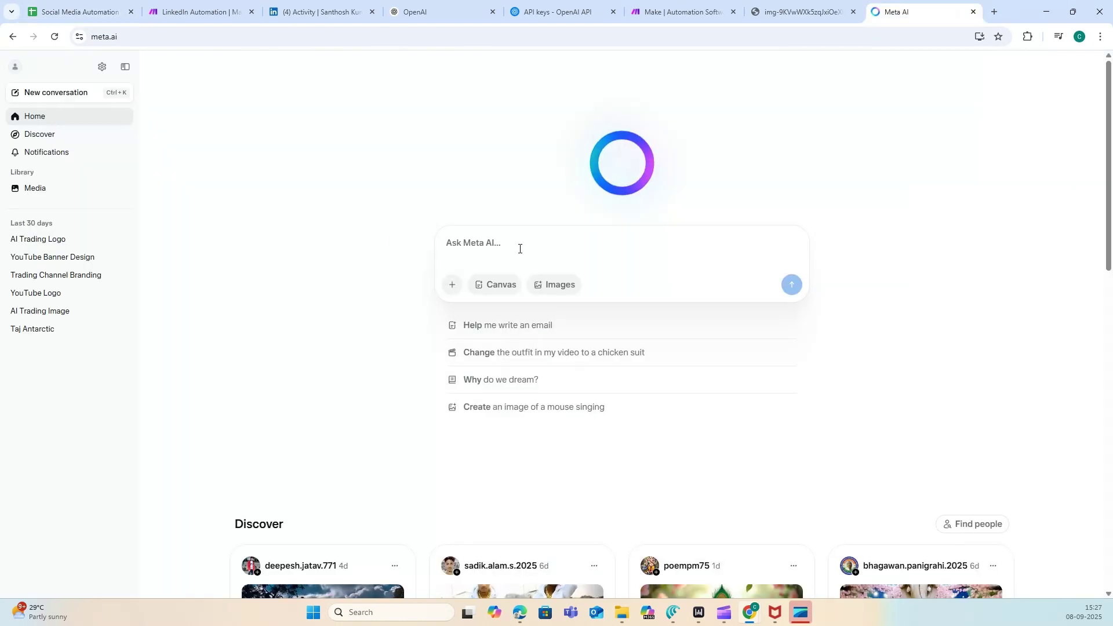
pyautogui.hotkey('ctrl', 'v')
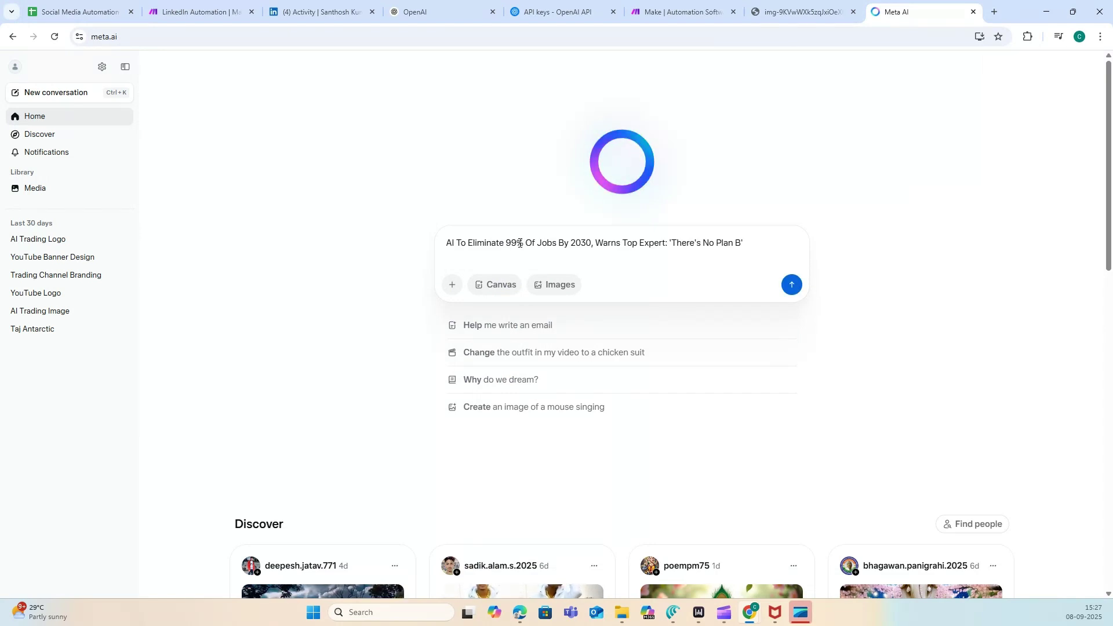
# - Add "Create an Hi-Tech Sci-Fi image based on this title for my linkedIn post" to the prompt and submit it
pyautogui.write('Create an Hi-Tech Sci-Fi image based on this title')
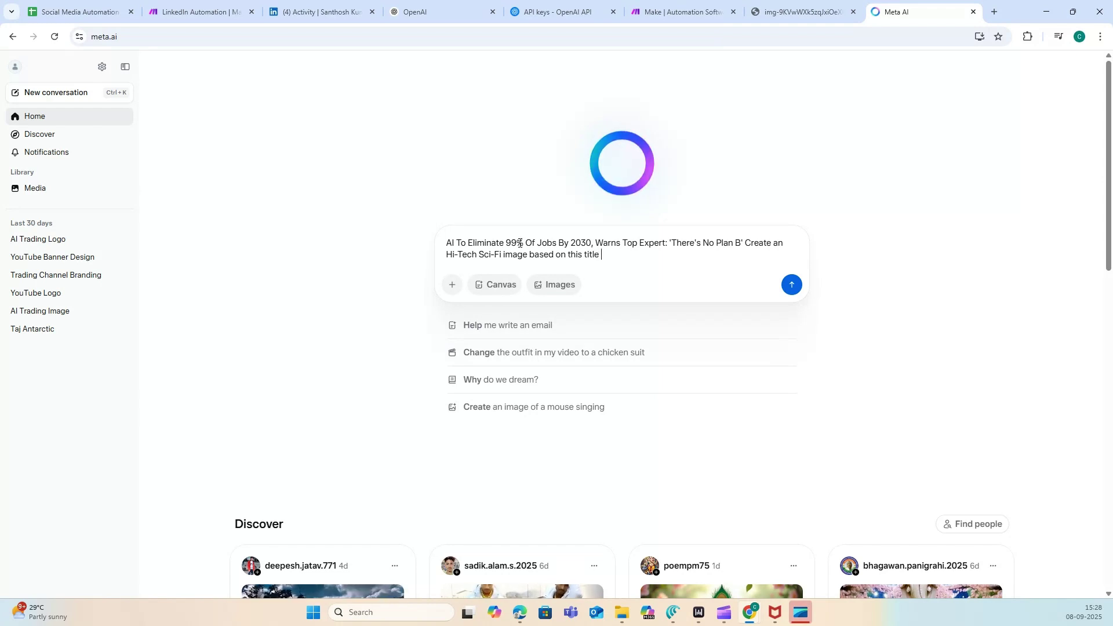
pyautogui.write('for my li')
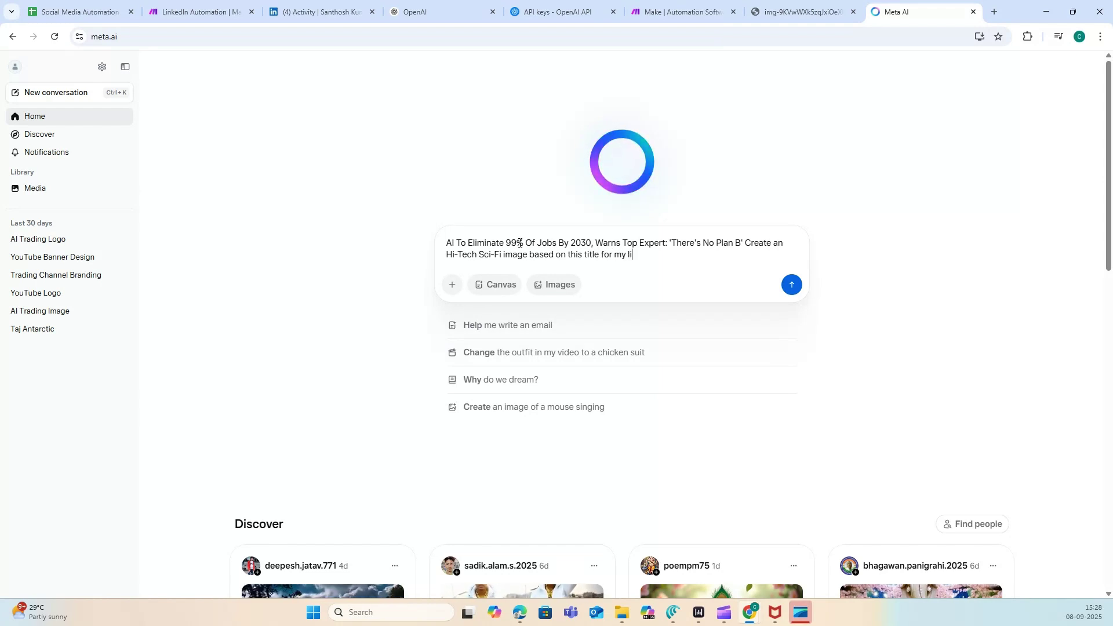
pyautogui.write('nkedIn post')
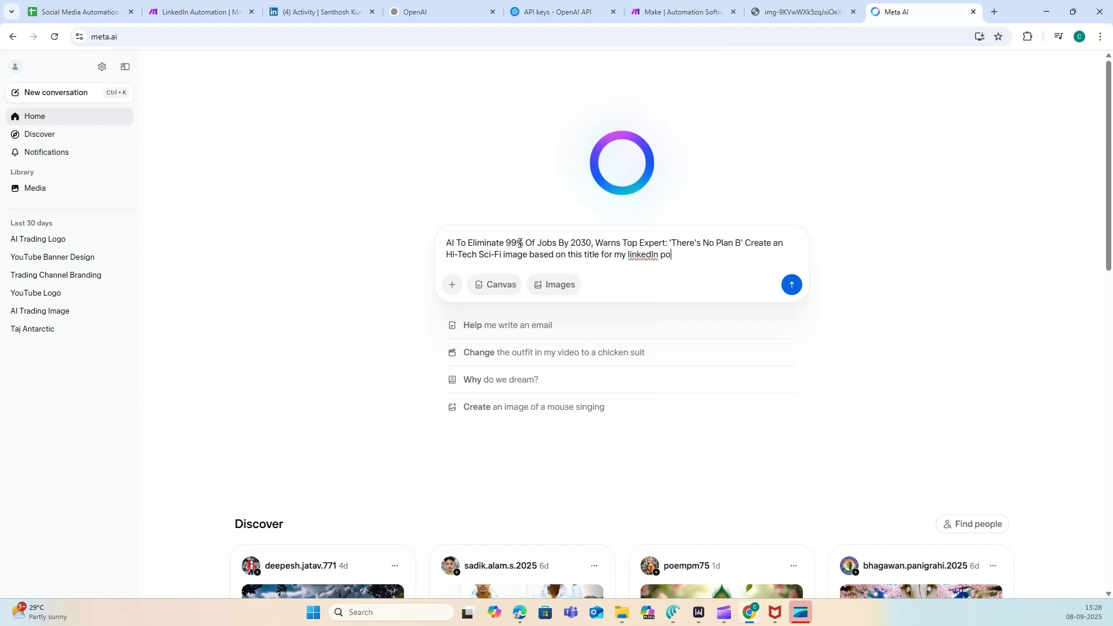
pyautogui.press('Return')
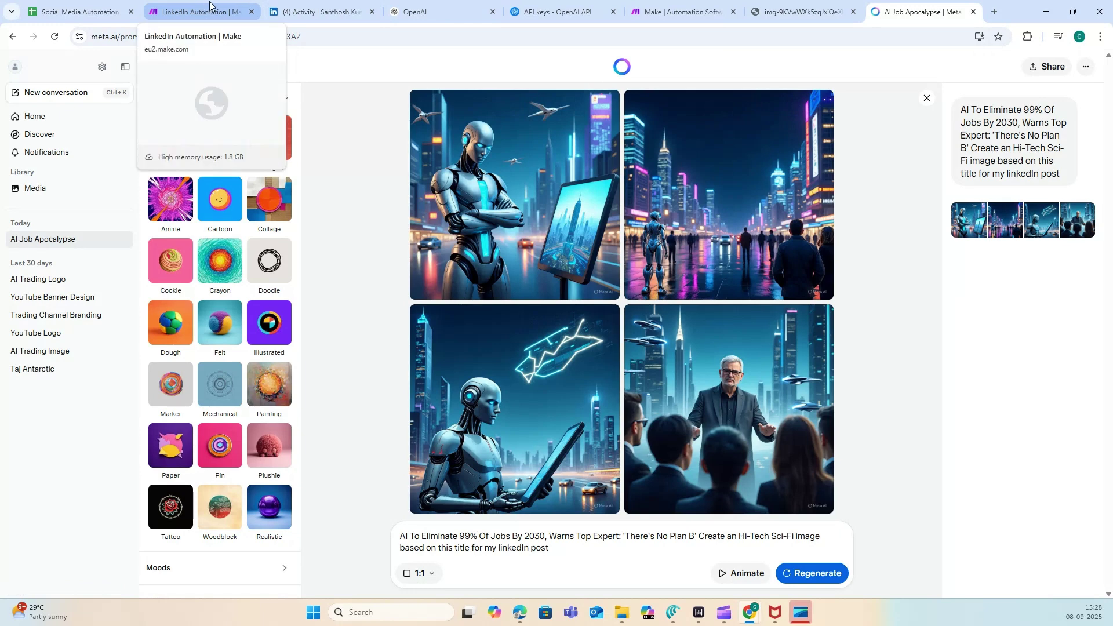
# - Select row 7's image link in the sheet and read the full existing OpenAI jobs platform post on the LinkedIn activity page
pyautogui.click(80, 6)
pyautogui.click(666, 261)
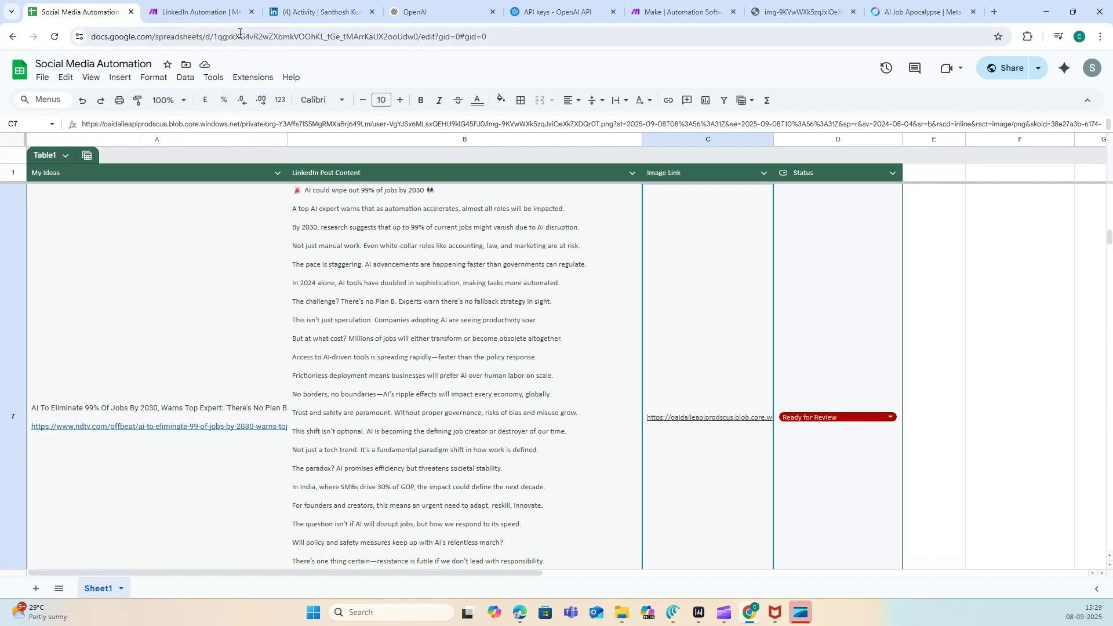
pyautogui.click(318, 11)
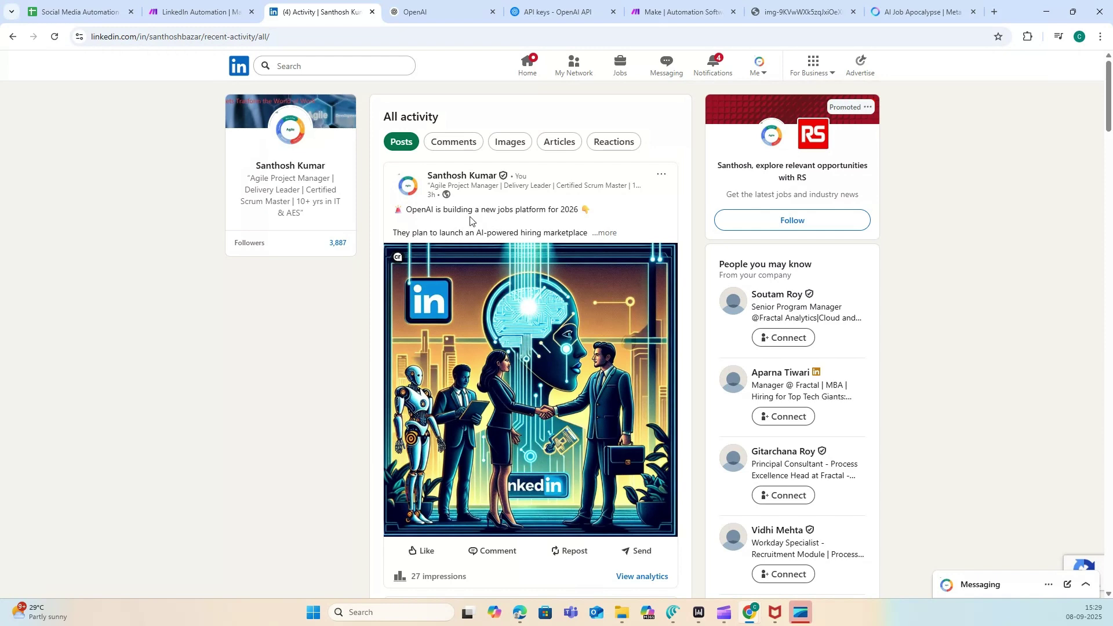
pyautogui.click(605, 233)
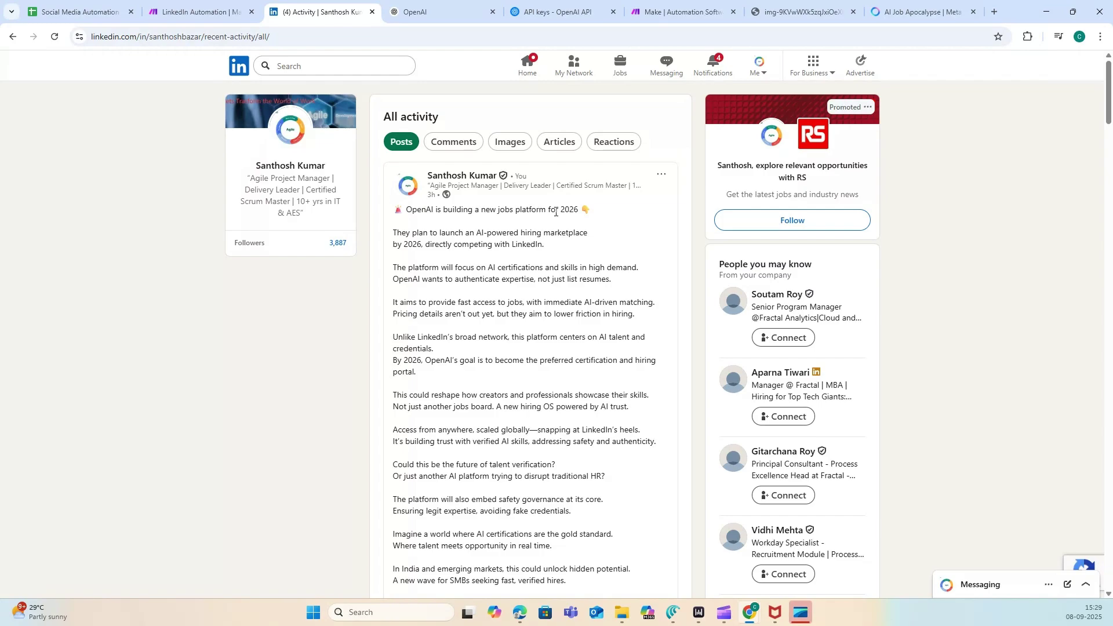
pyautogui.scroll(-15, 565, 337)
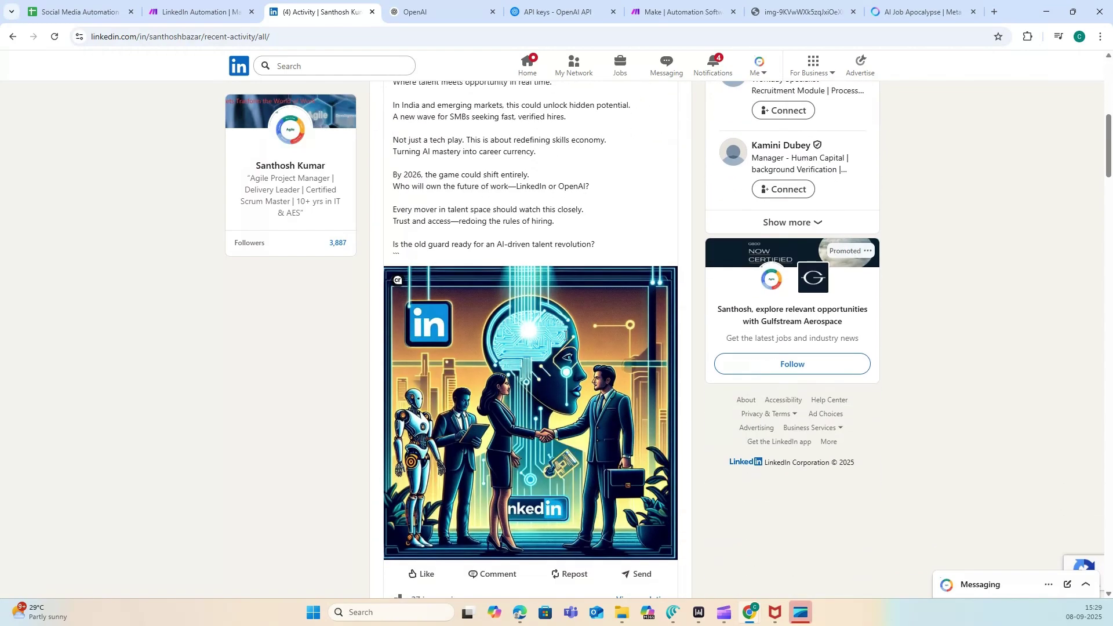
pyautogui.scroll(15, 566, 339)
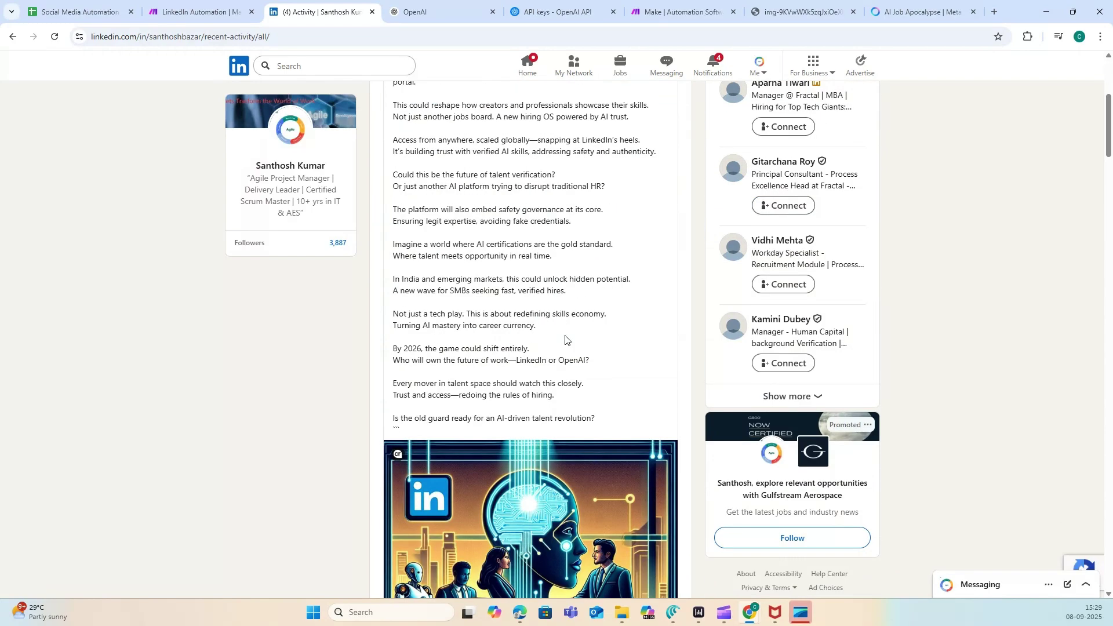
pyautogui.click(175, 14)
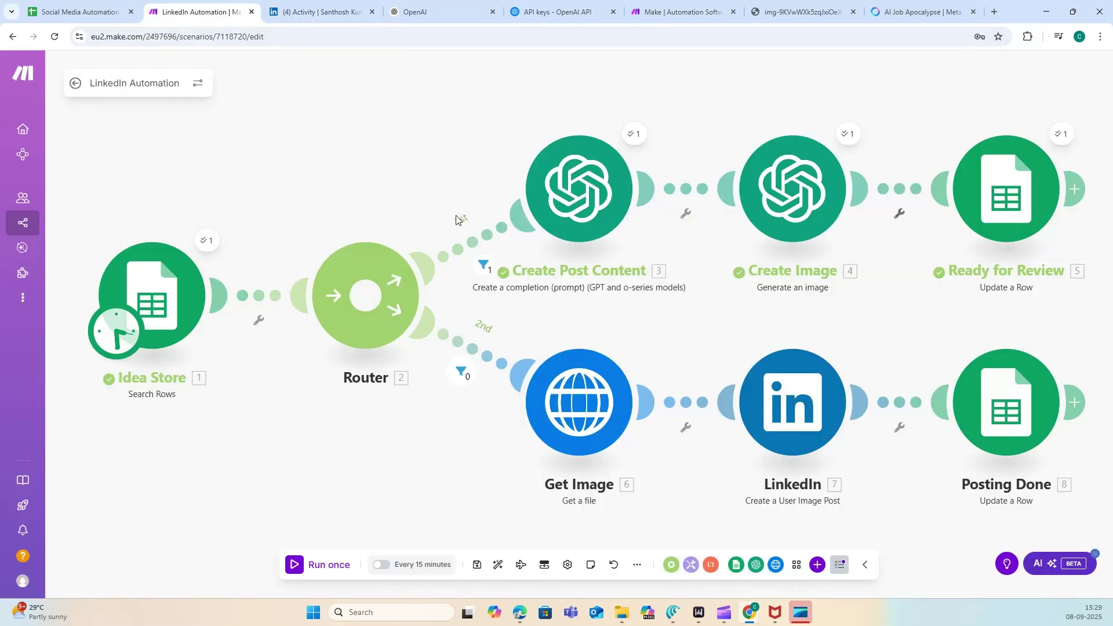
# - Set row 7's Status in the Social Media Automation sheet to Approved & Create Post
pyautogui.click(78, 12)
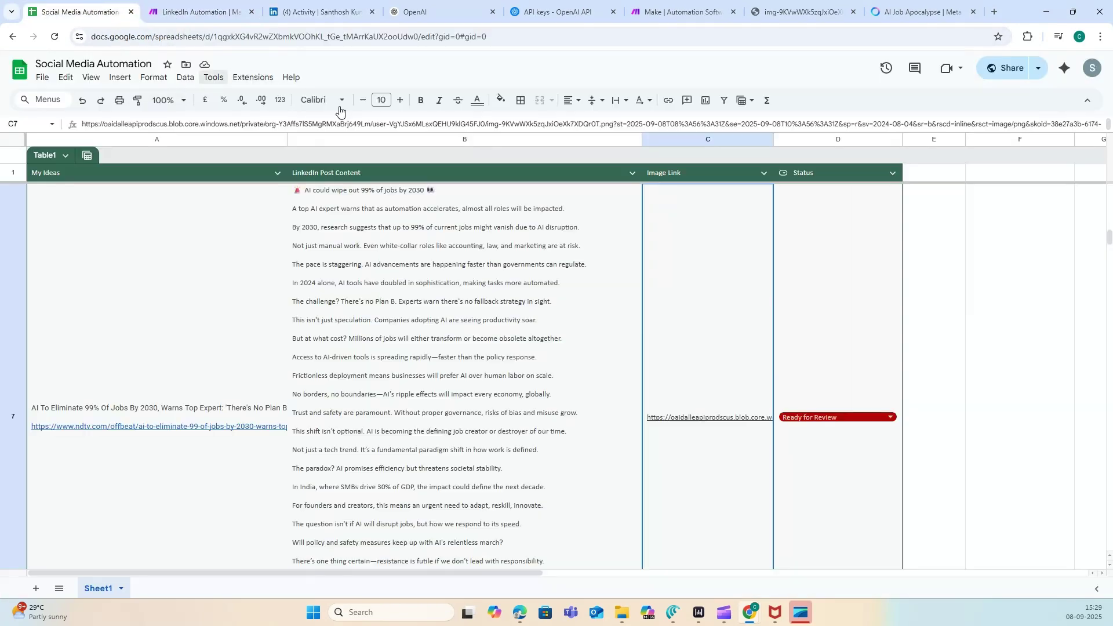
pyautogui.click(826, 418)
pyautogui.scroll(-2, 822, 588)
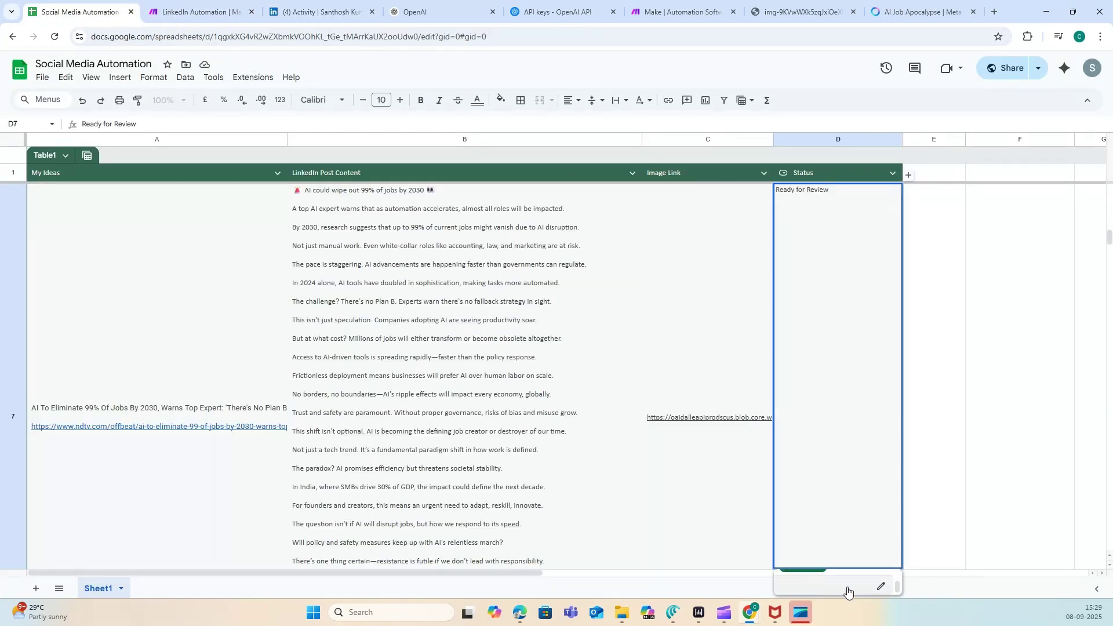
pyautogui.scroll(1, 898, 586)
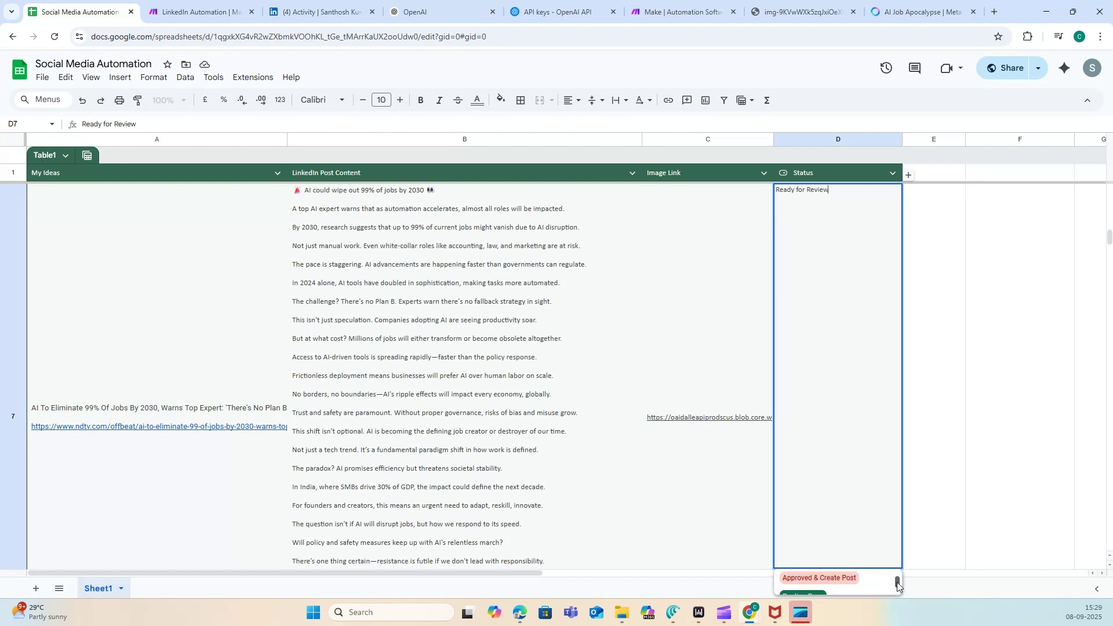
pyautogui.click(844, 580)
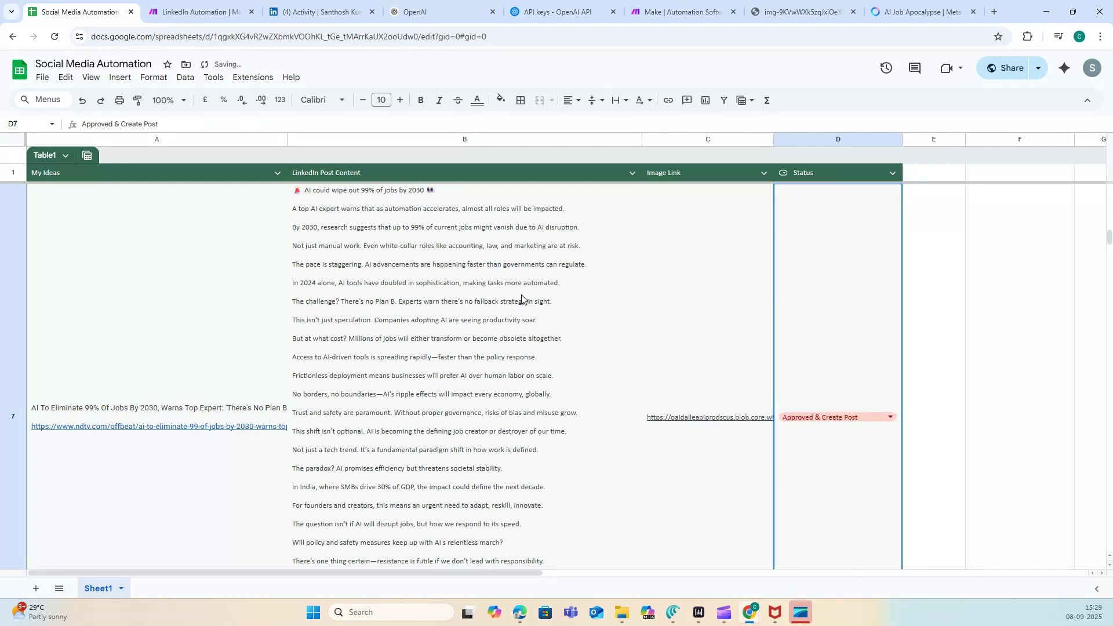
# - Run the LinkedIn Automation scenario once in Make and check row 7's Status in the sheet
pyautogui.click(197, 11)
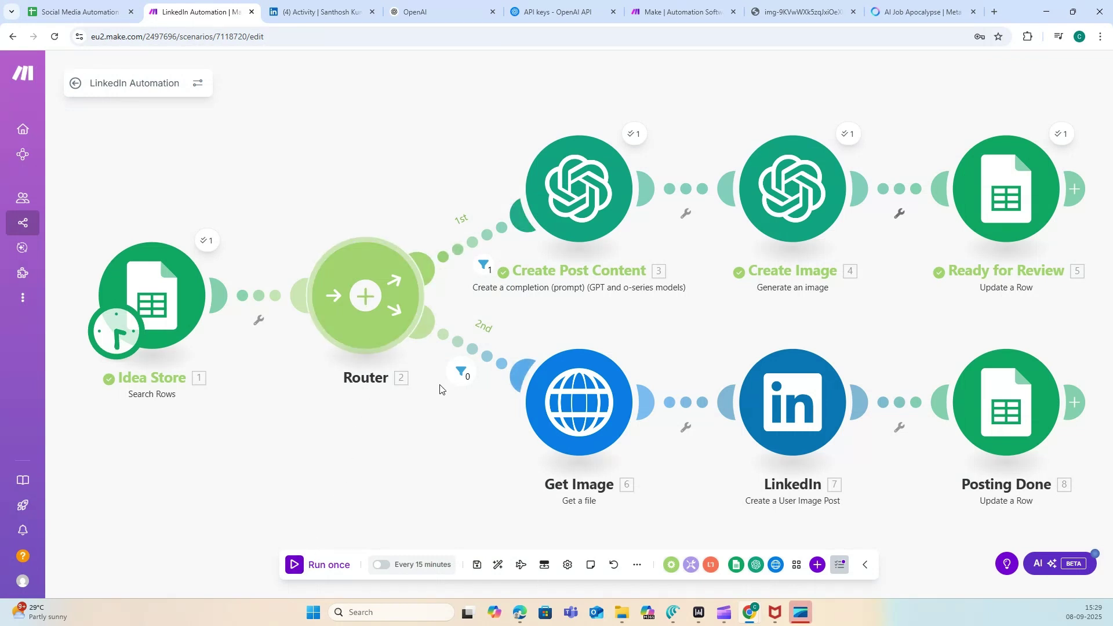
pyautogui.click(301, 565)
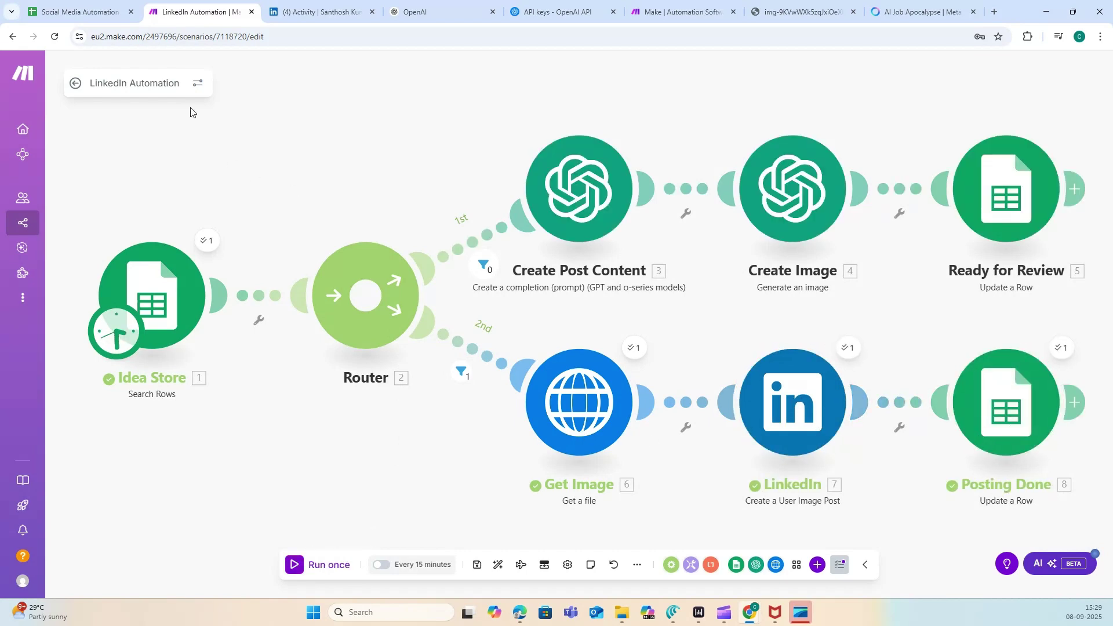
pyautogui.click(95, 9)
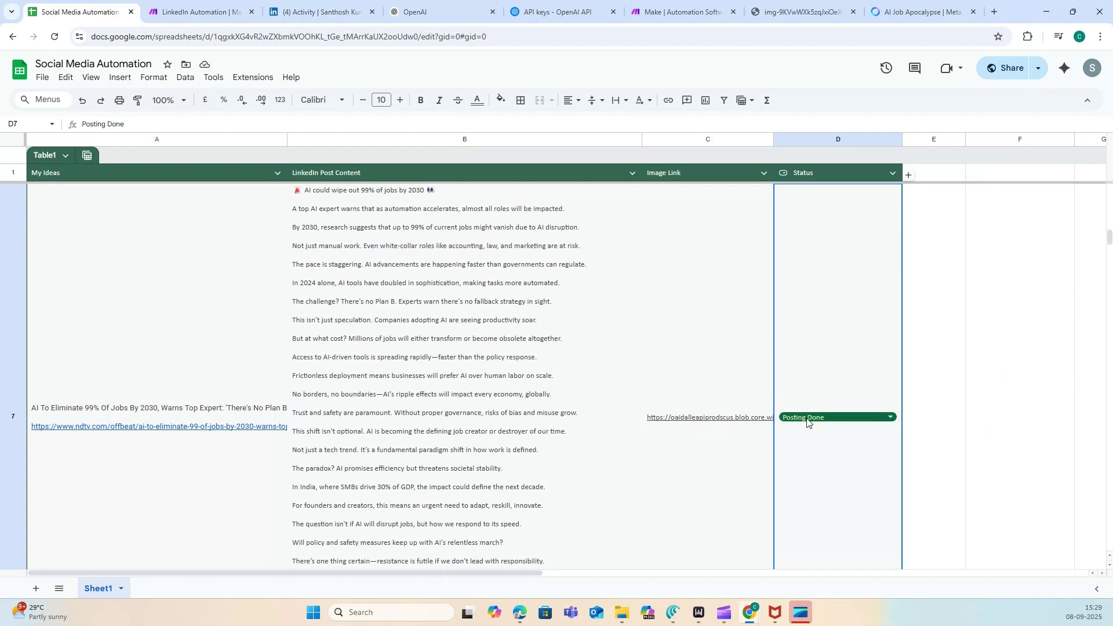
# - Reload the LinkedIn activity page, expand the new post about AI and jobs, and review its full text and image
pyautogui.click(309, 2)
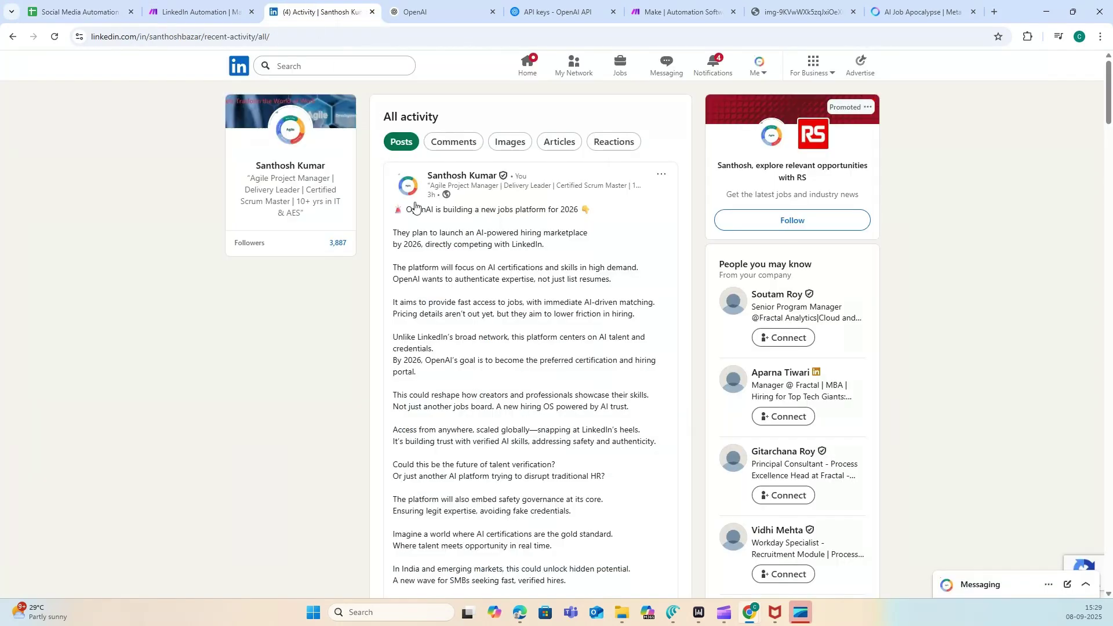
pyautogui.click(52, 37)
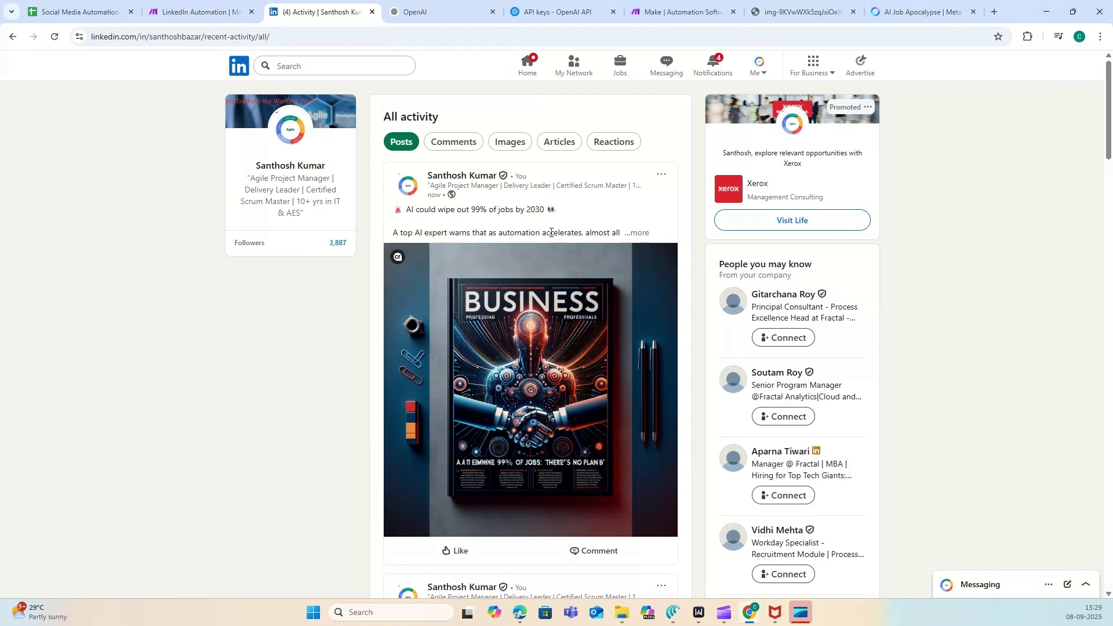
pyautogui.click(638, 233)
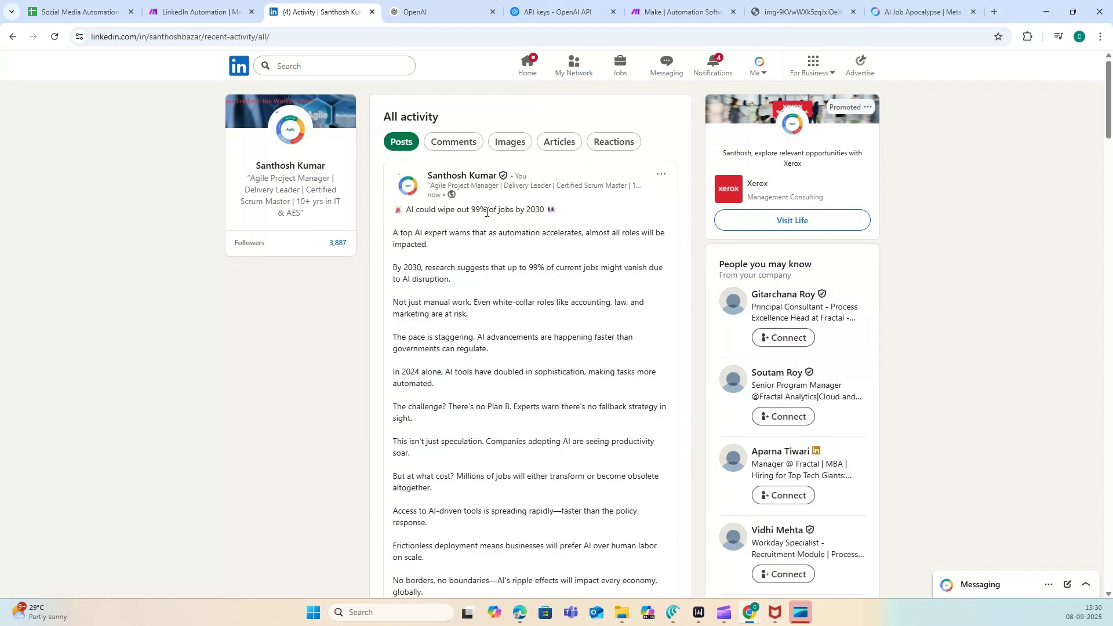
pyautogui.scroll(-1, 563, 233)
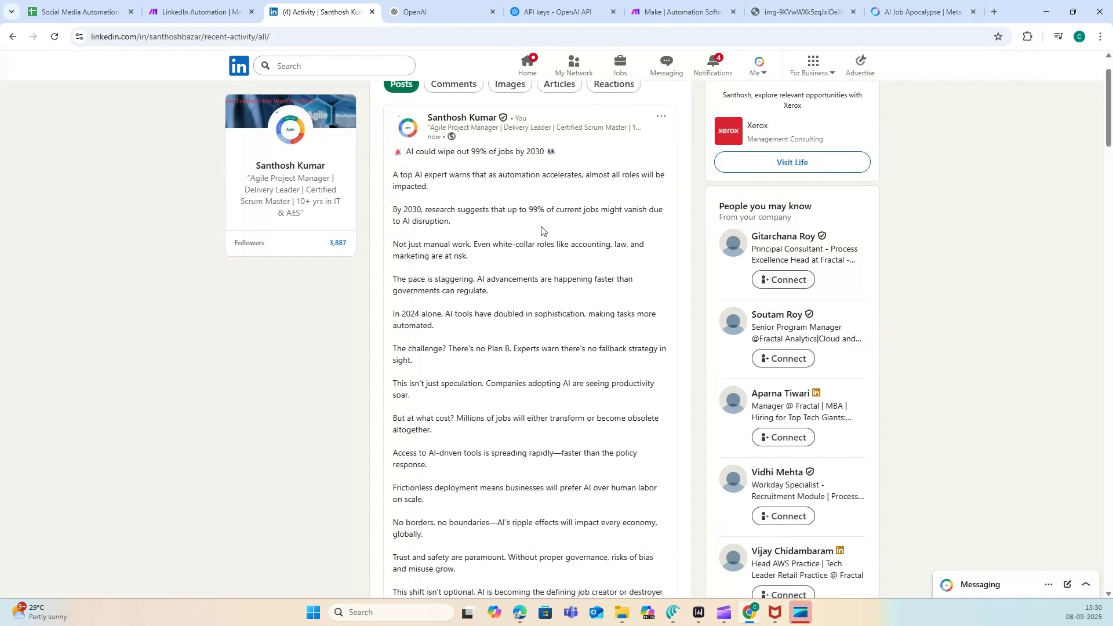
pyautogui.moveTo(400, 181); pyautogui.dragTo(512, 463)
pyautogui.scroll(-5, 510, 460)
pyautogui.scroll(-9, 510, 461)
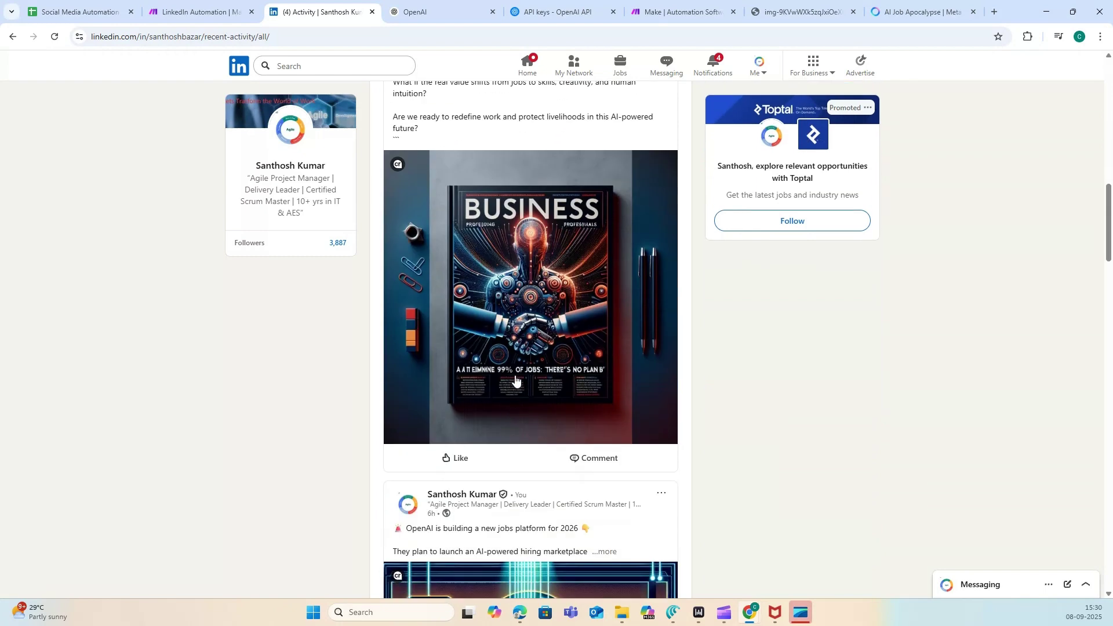
pyautogui.scroll(1, 358, 129)
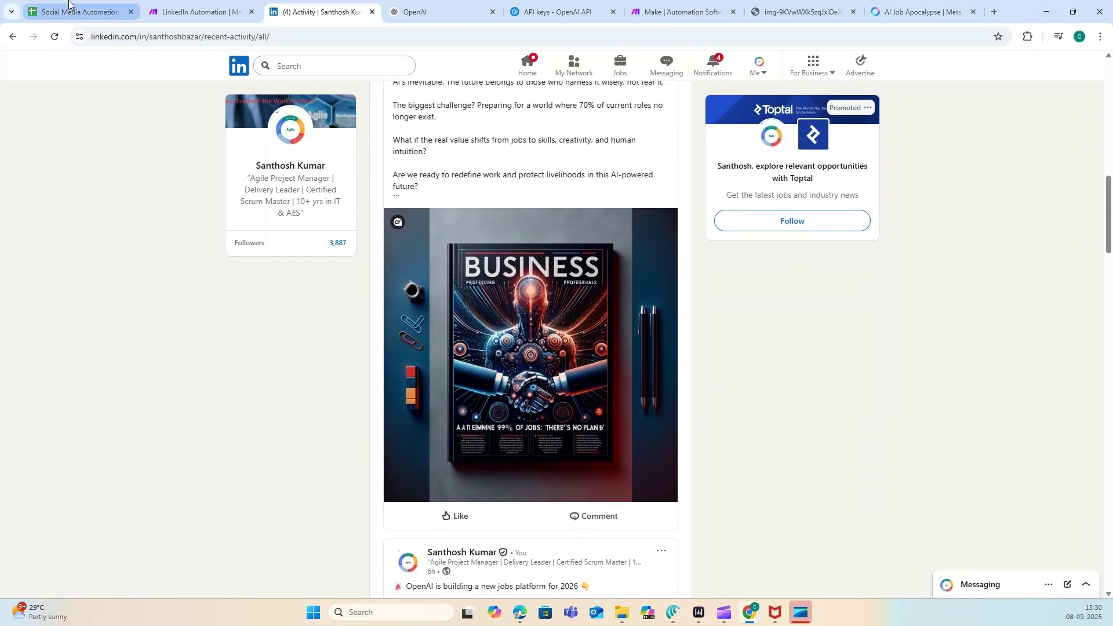
# - Examine the scenario's schedule settings in Make, checking row 7 in the sheet in between, and cancel the dialog without saving
pyautogui.click(155, 5)
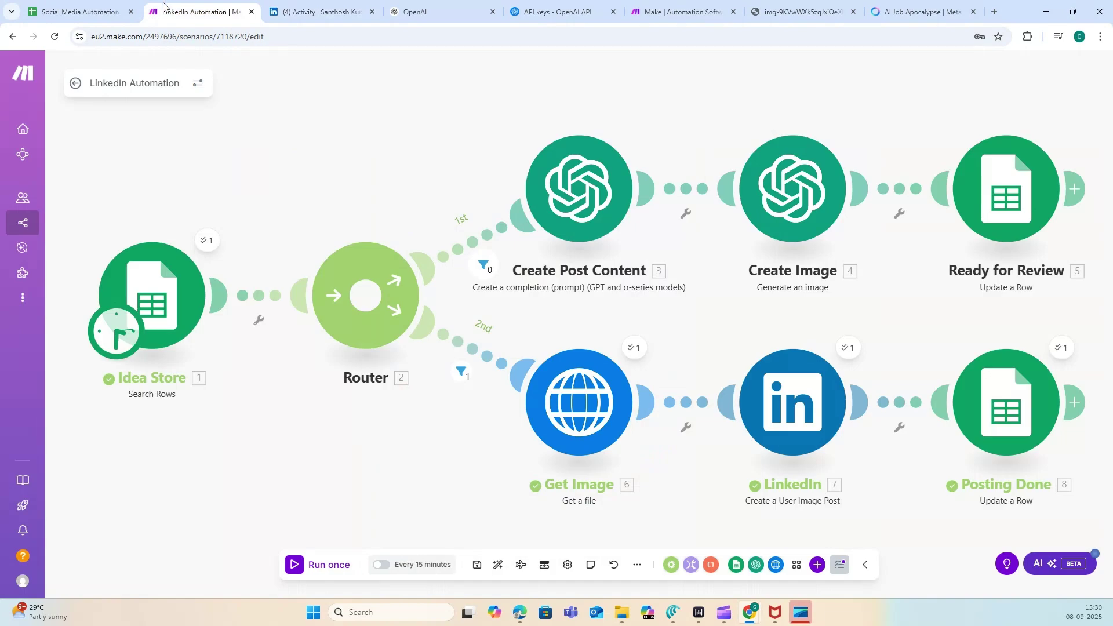
pyautogui.click(380, 565)
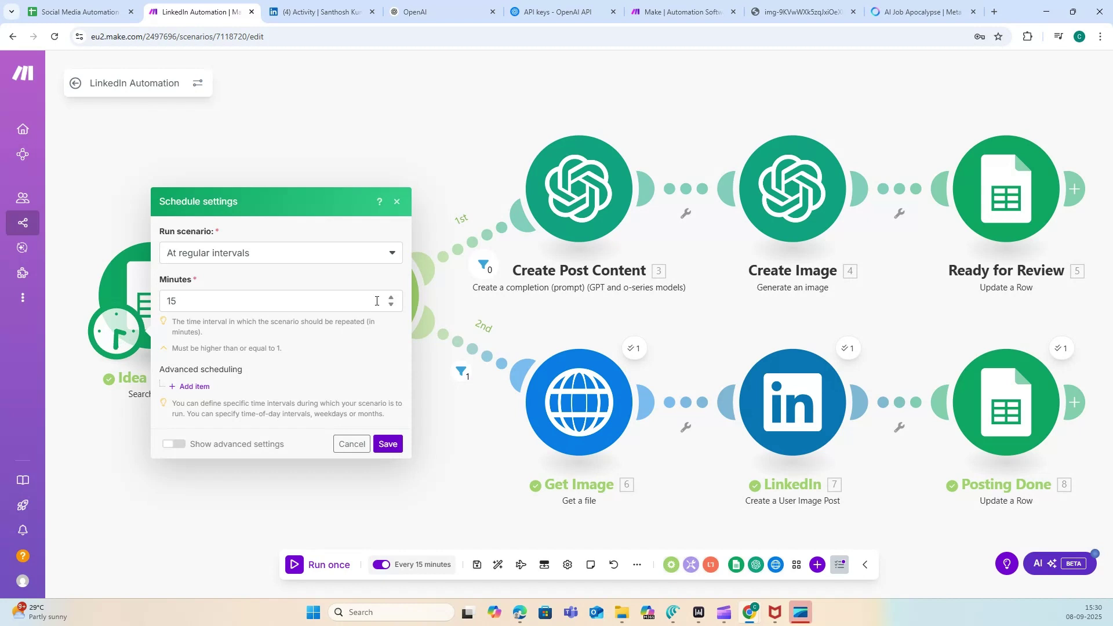
pyautogui.click(357, 449)
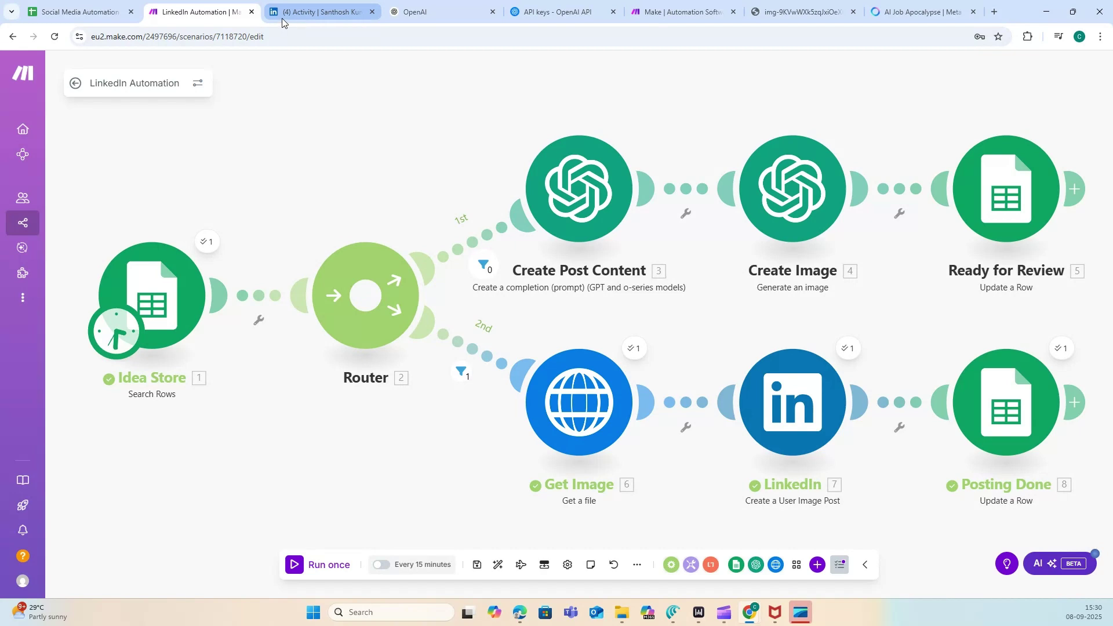
pyautogui.click(92, 8)
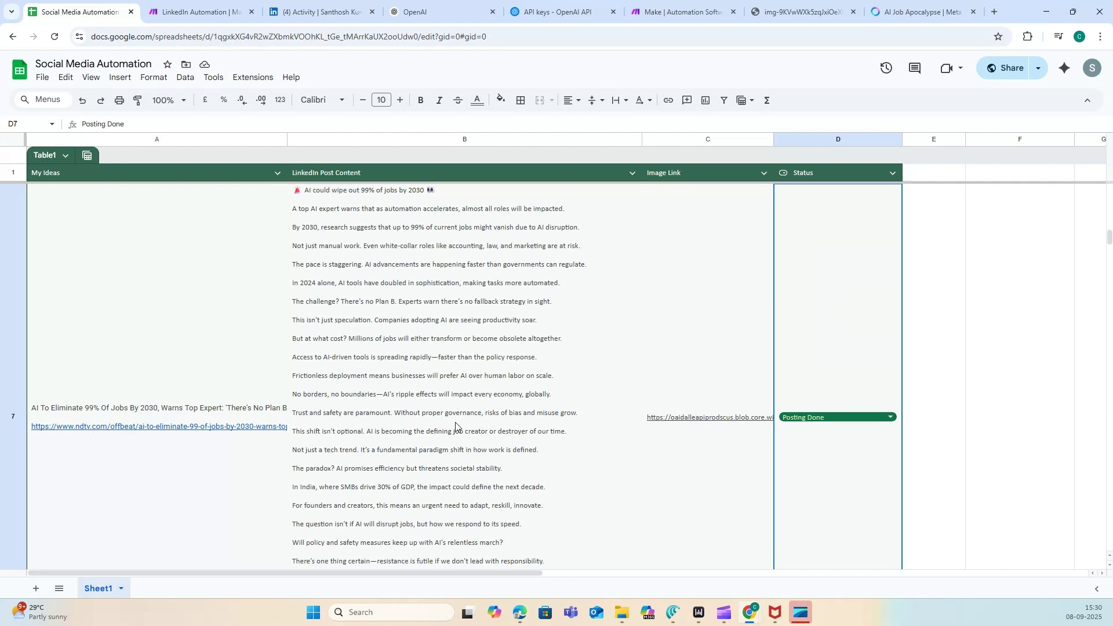
pyautogui.click(223, 13)
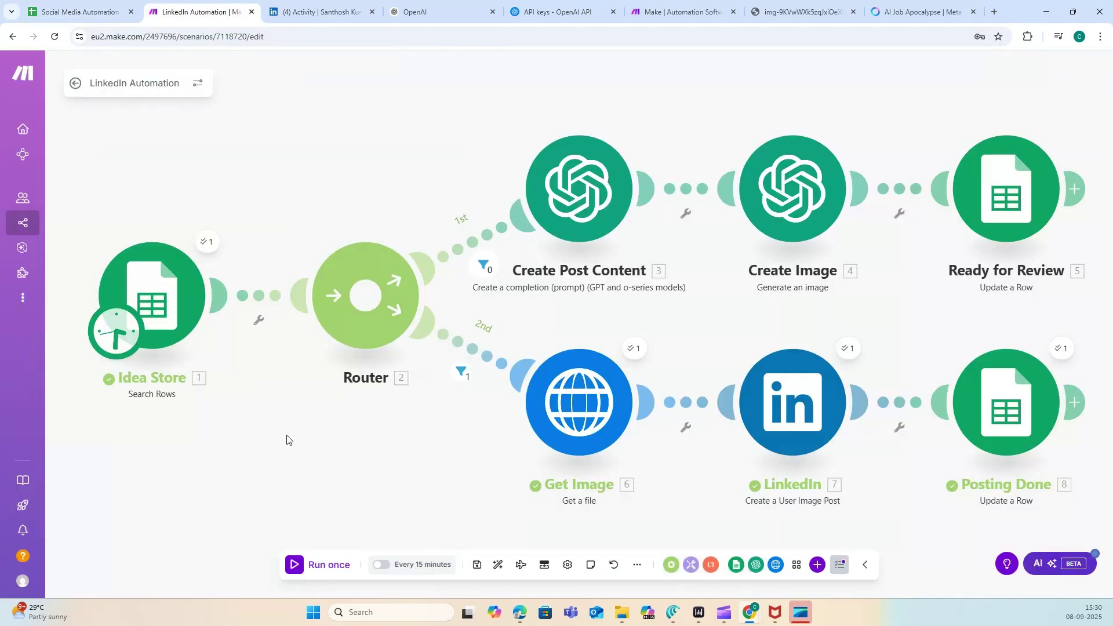
pyautogui.click(386, 567)
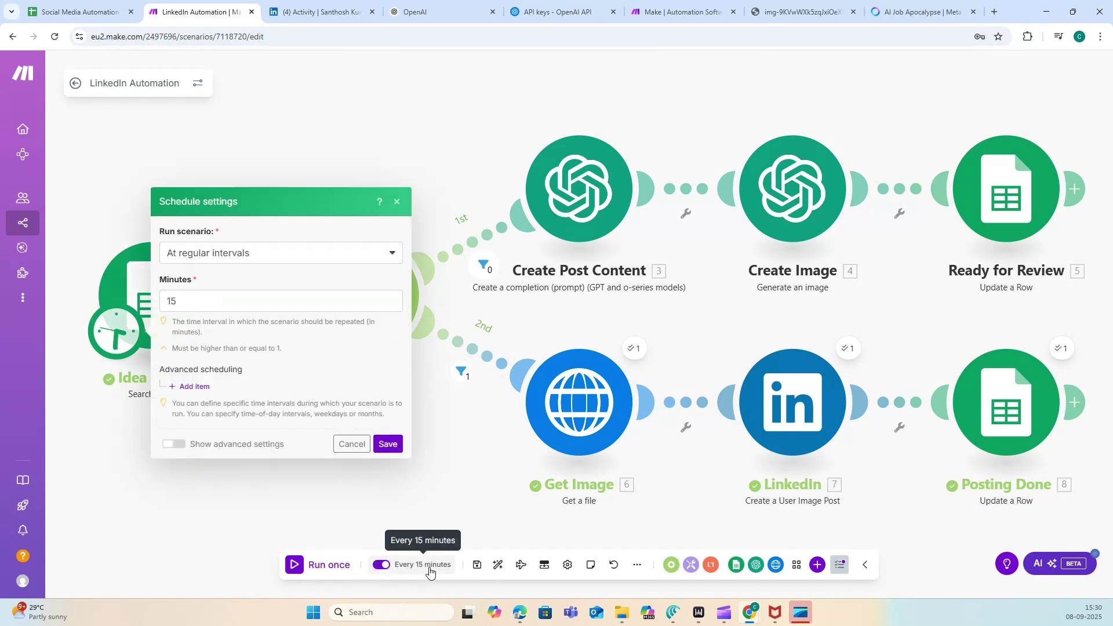
pyautogui.click(355, 446)
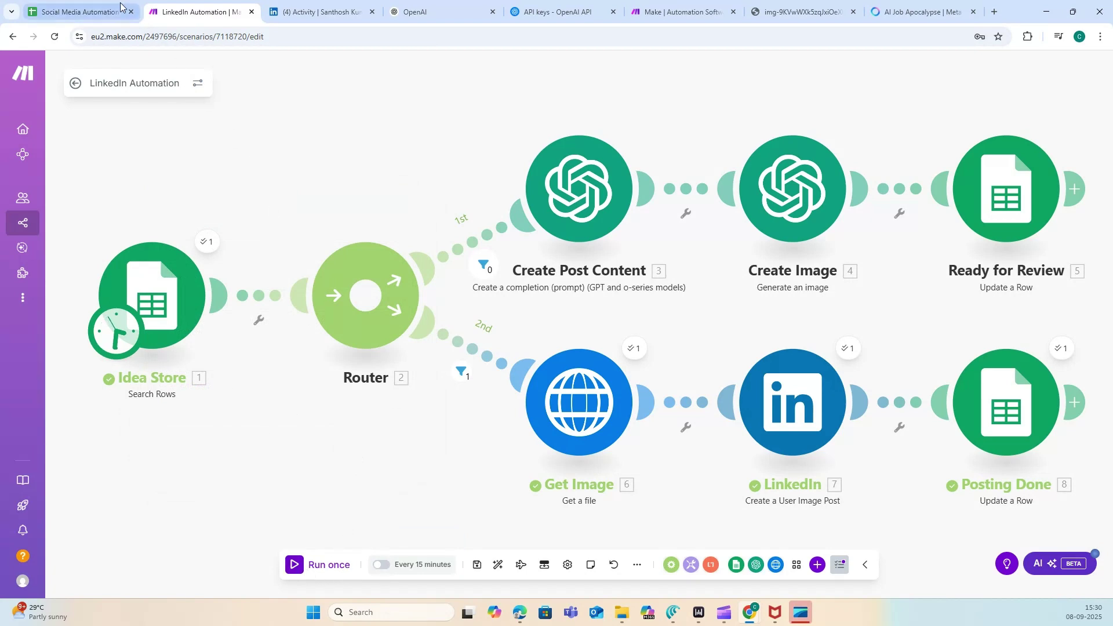
# - Revisit row 7 in the sheet and the published AI jobs post on LinkedIn, and return to the Make scenario
pyautogui.click(81, 4)
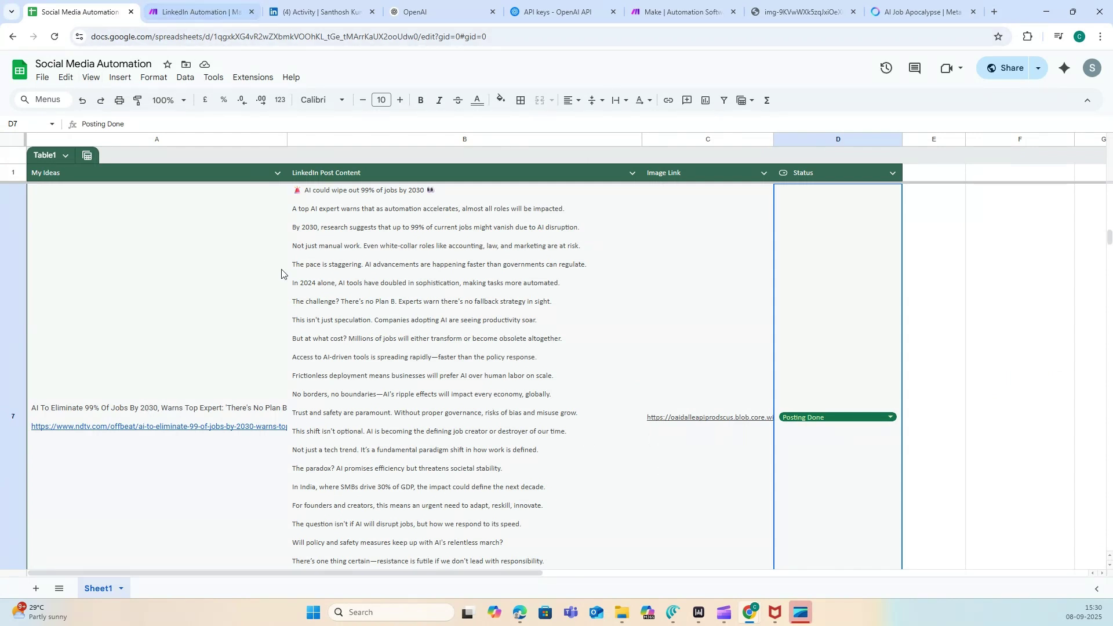
pyautogui.click(316, 12)
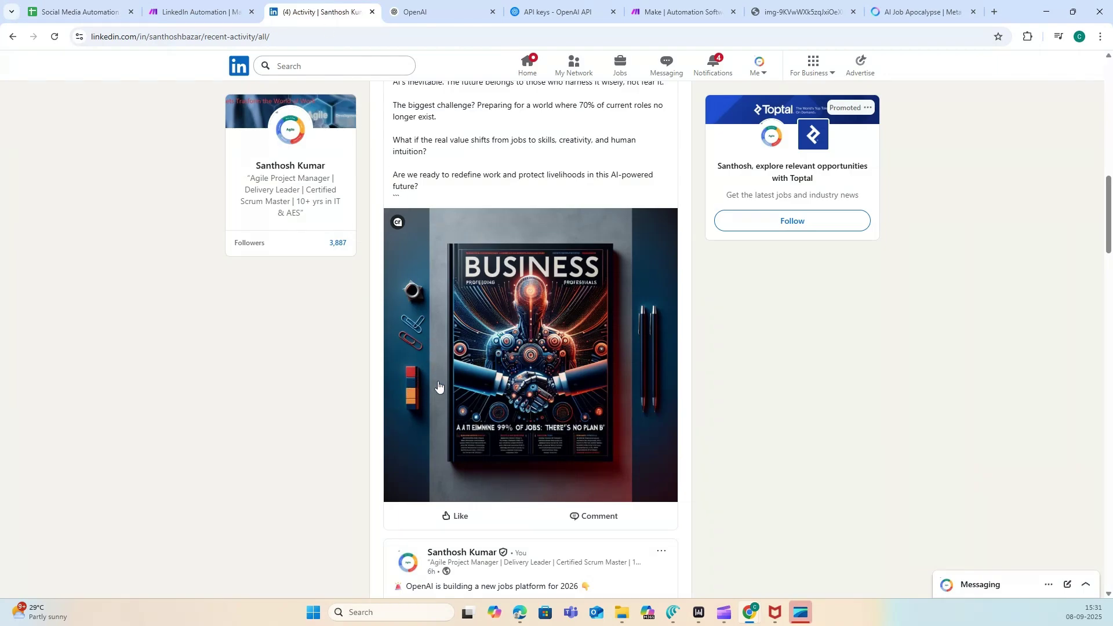
pyautogui.scroll(3, 438, 386)
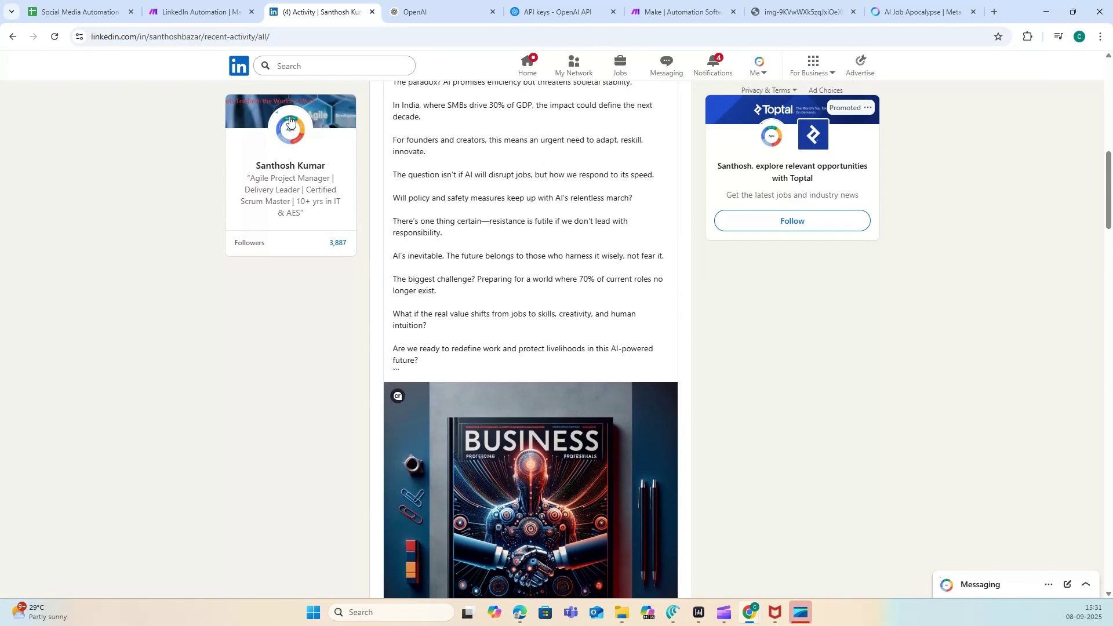
pyautogui.click(194, 12)
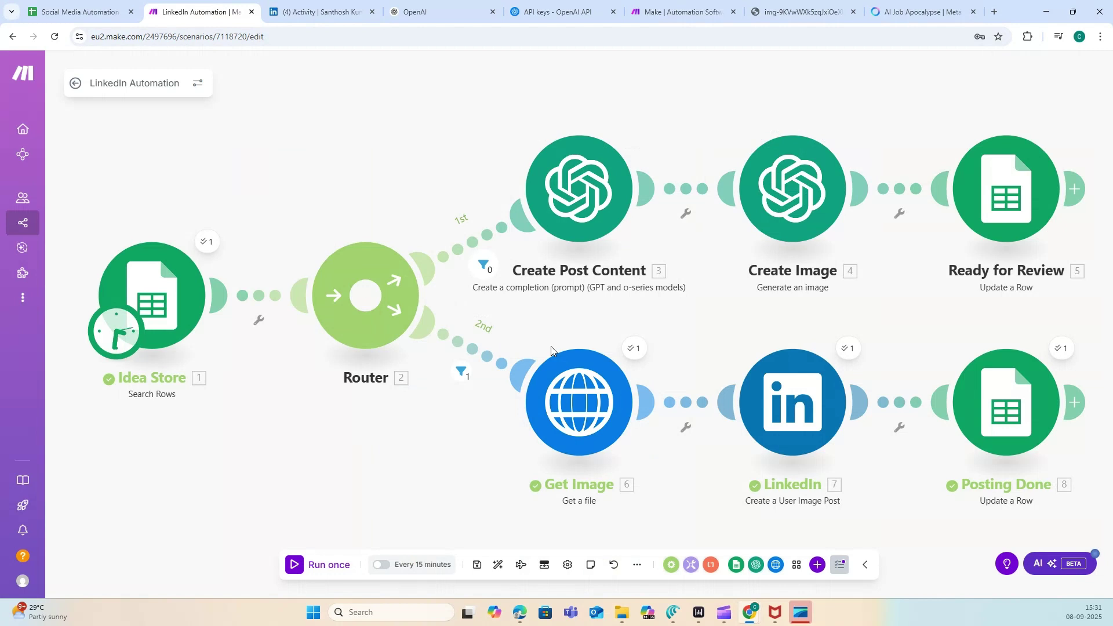
pyautogui.scroll(-1, 550, 346)
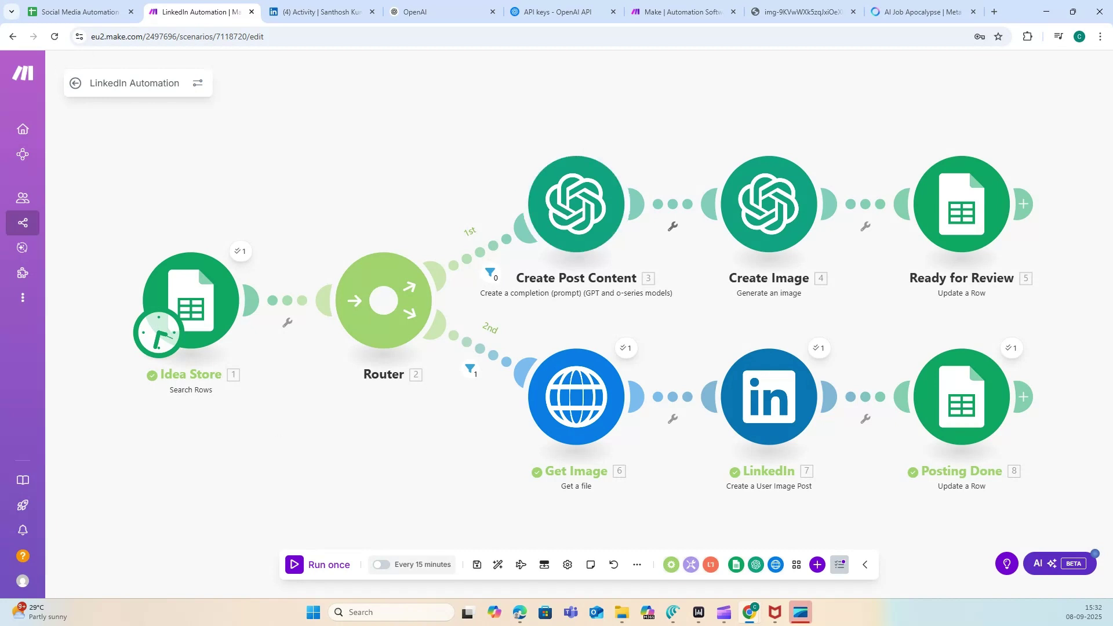
pyautogui.hotkey('alt', 'Tab')
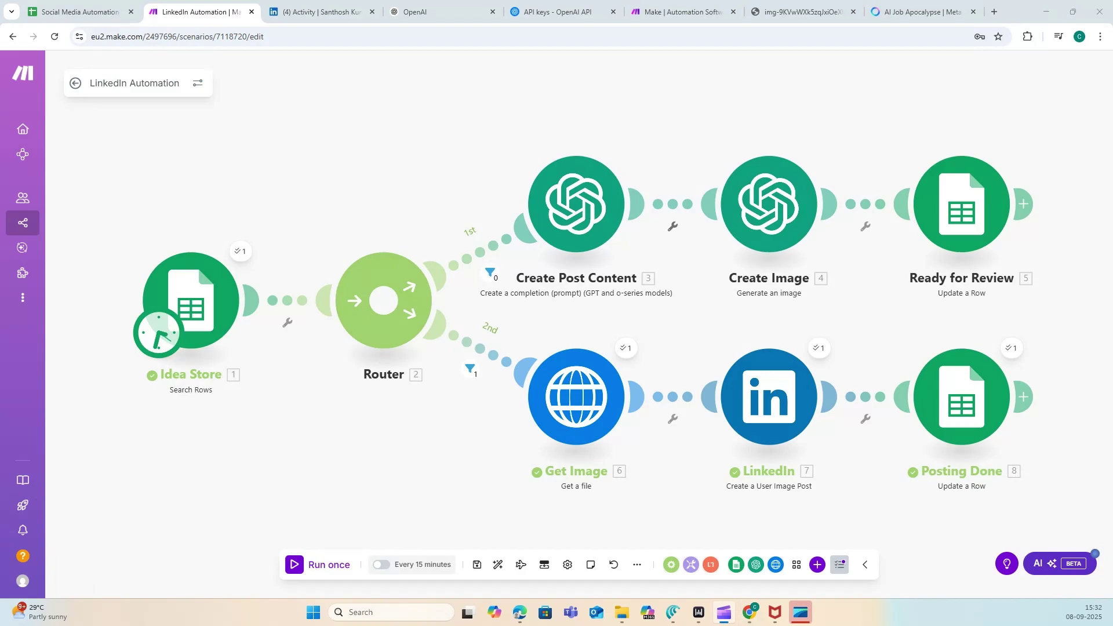